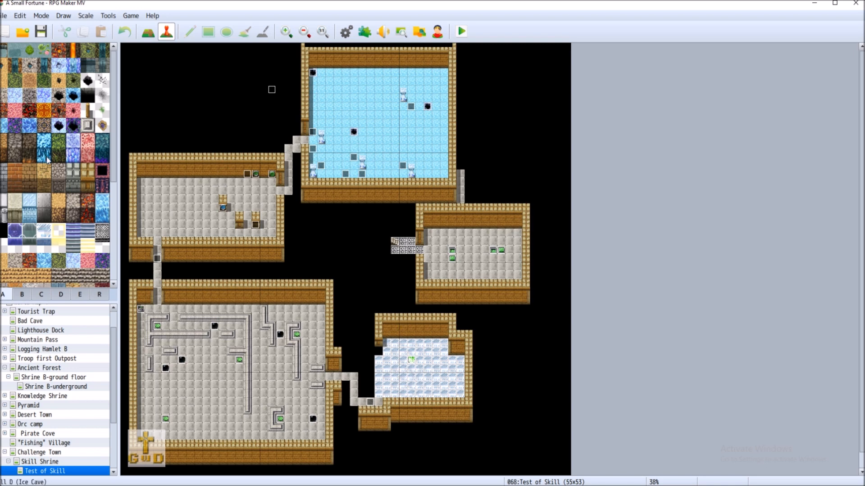
Draw a short vertical stone corridor linking the icy-floored room to the room above it on the Test of Skill map.
scroll(30, 264, down, 4)
click(15, 265)
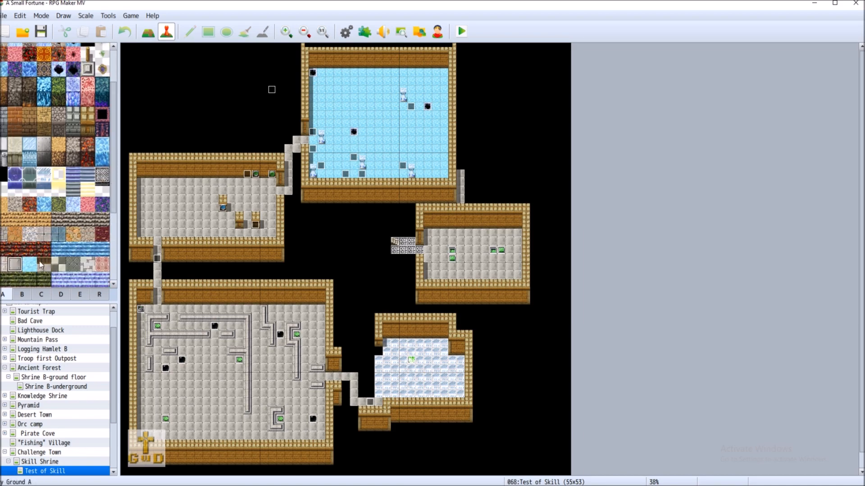
click(153, 34)
mouse_move(403, 310)
mouse_down()
mouse_move(402, 261)
mouse_move(403, 284)
mouse_up()
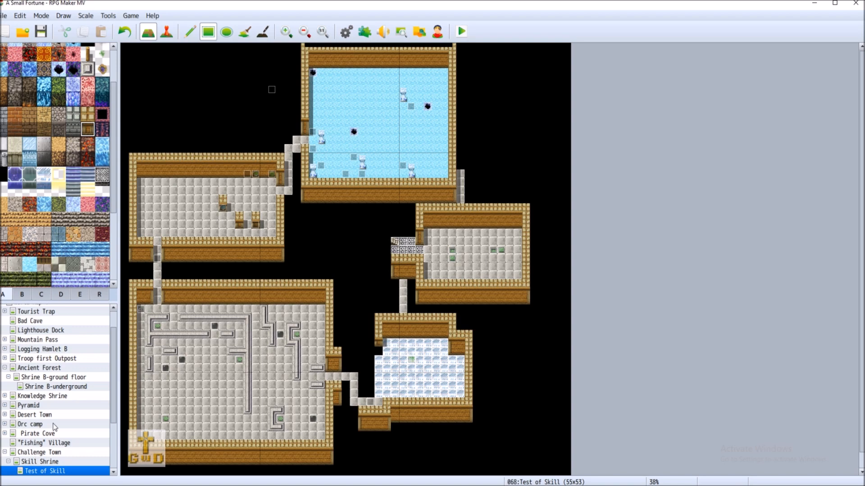
View the Skill Equip Shop map, check the database briefly, and open the Mayor's Basement map.
scroll(53, 423, down, 3)
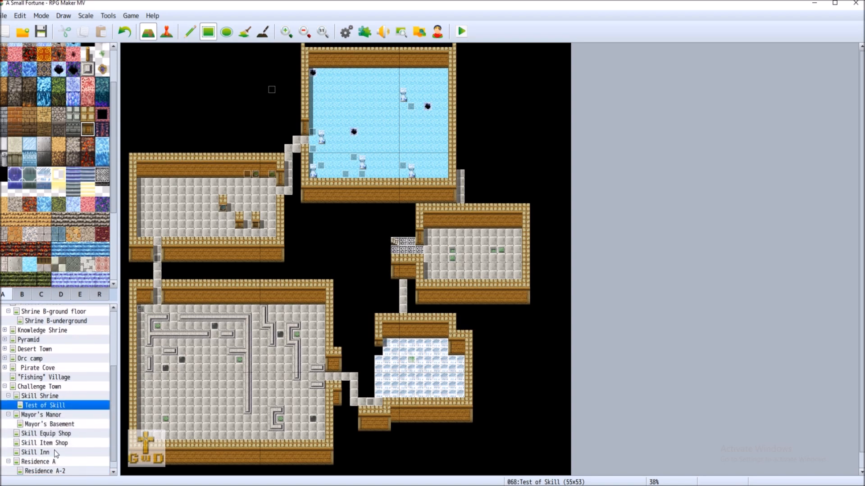
click(64, 434)
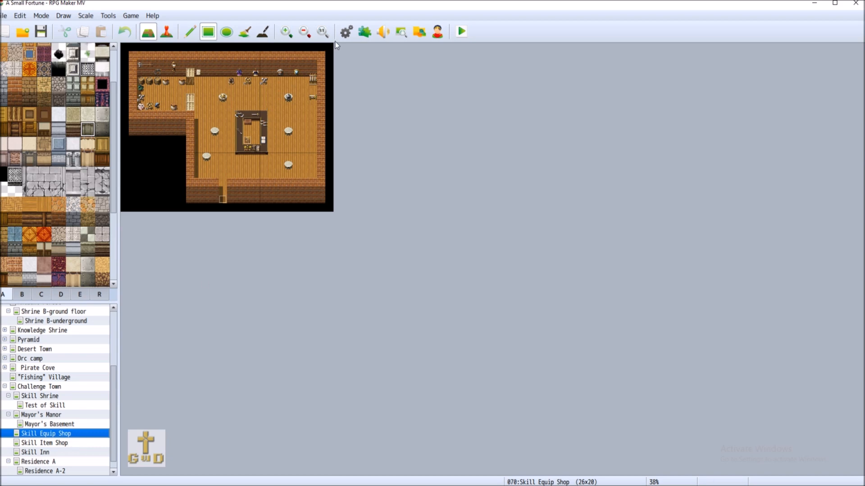
click(347, 30)
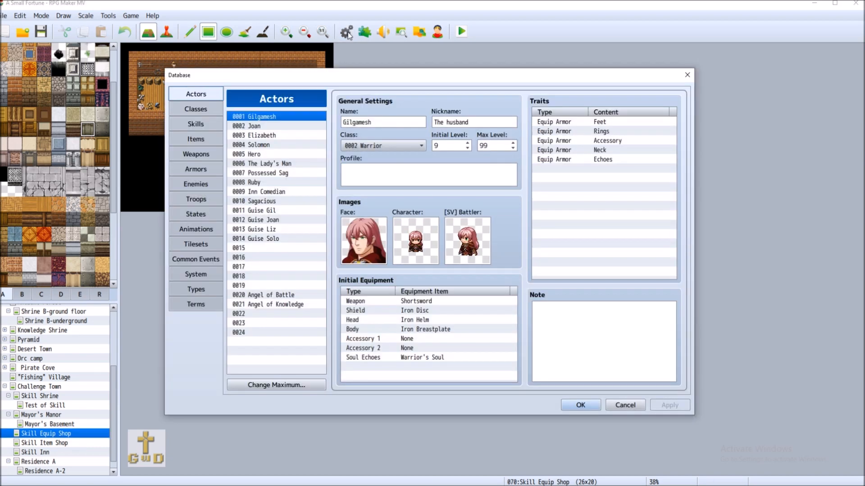
click(692, 70)
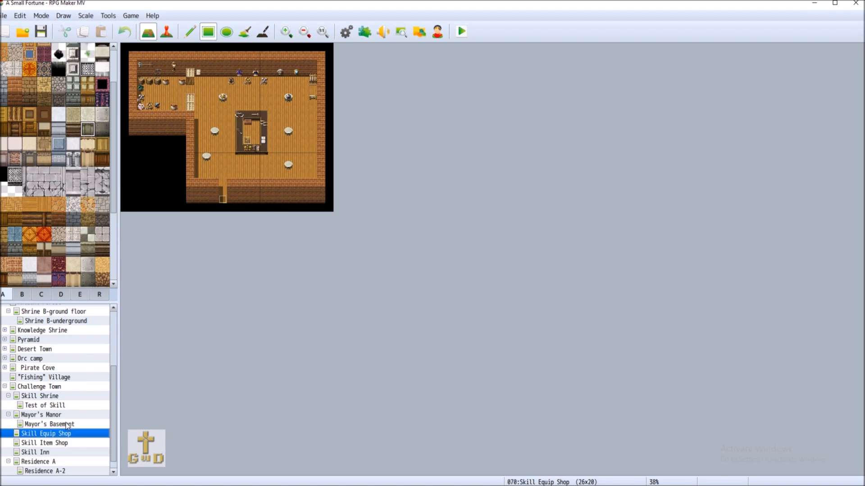
scroll(66, 427, down, 1)
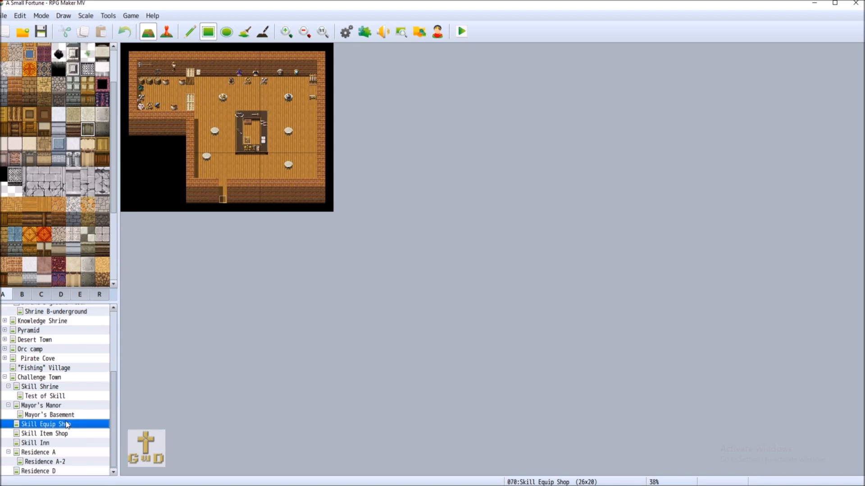
click(67, 415)
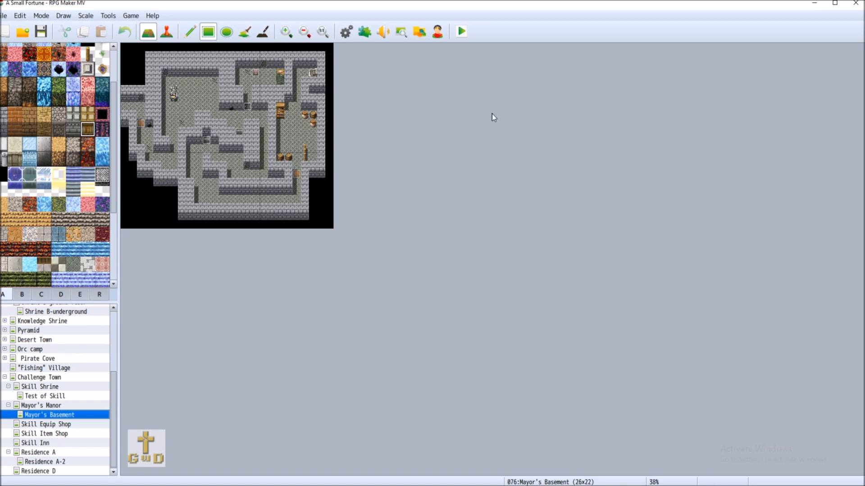
Add the note "Pilgrims Pass mountain caves." to the Bat enemy in the database.
click(346, 32)
click(202, 185)
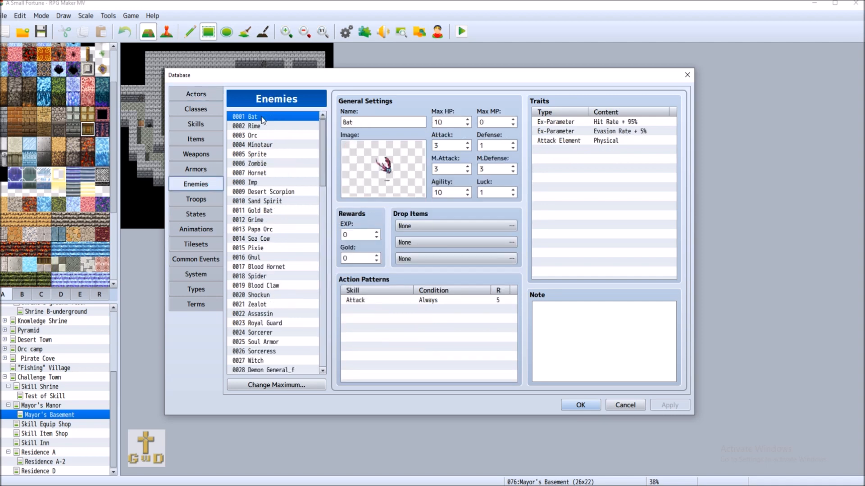
click(559, 318)
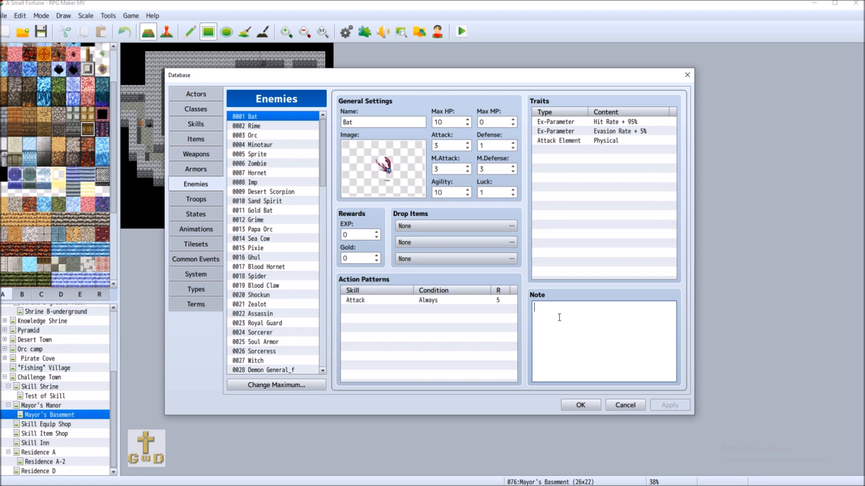
text(Pilgrims Pass mount)
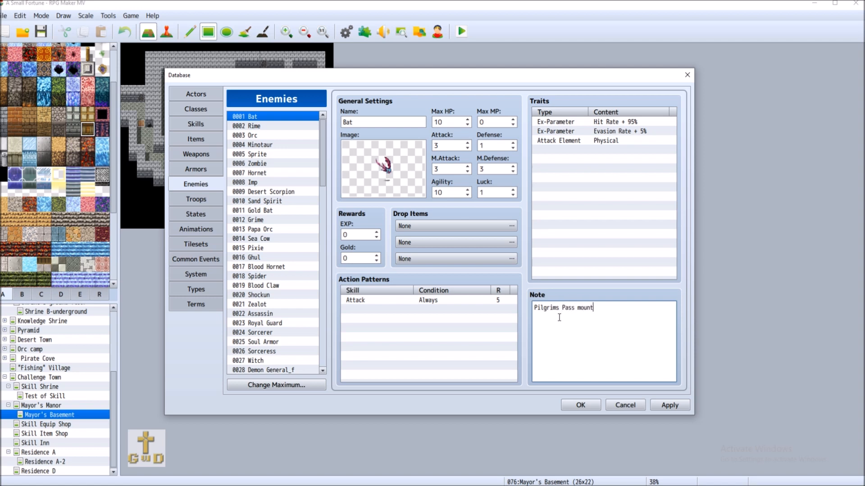
text(ain caves.)
Check the Rime, Orc and Minotaur enemies, and reword the Sprite's note to start with "on" instead of "In".
click(270, 127)
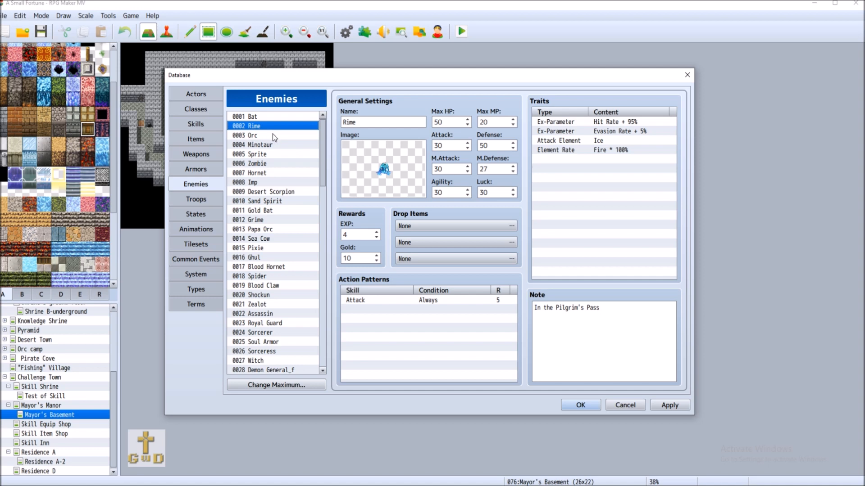
click(272, 135)
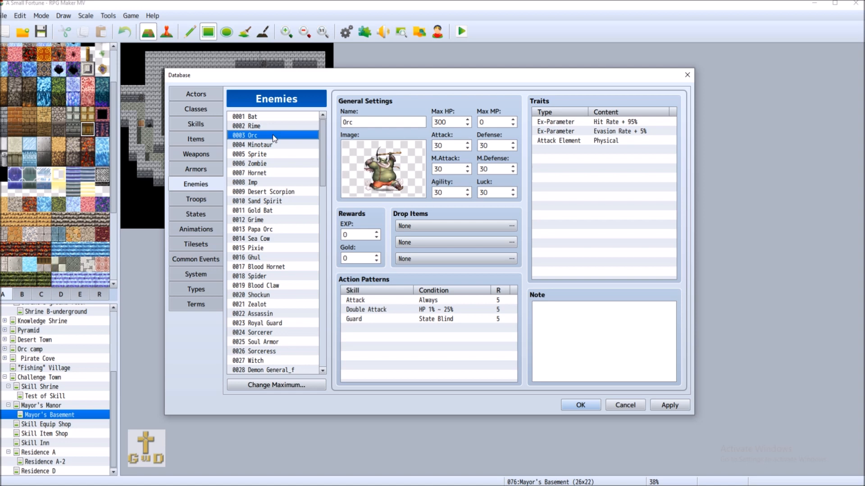
click(275, 143)
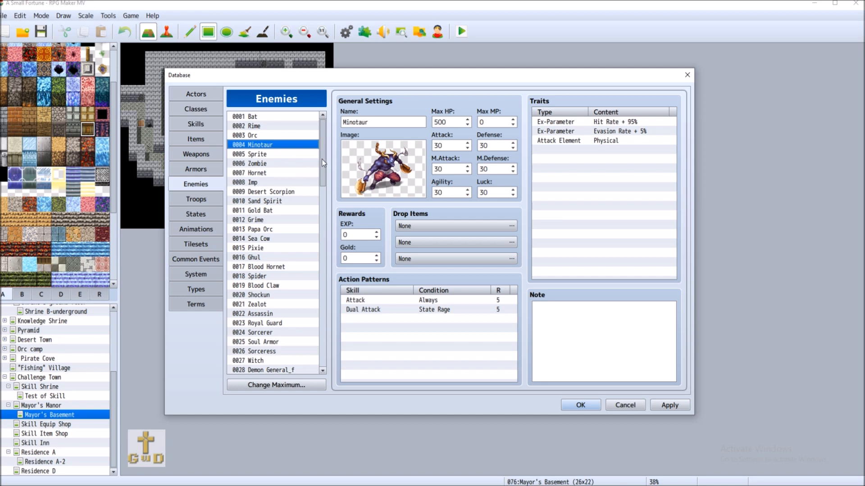
click(283, 156)
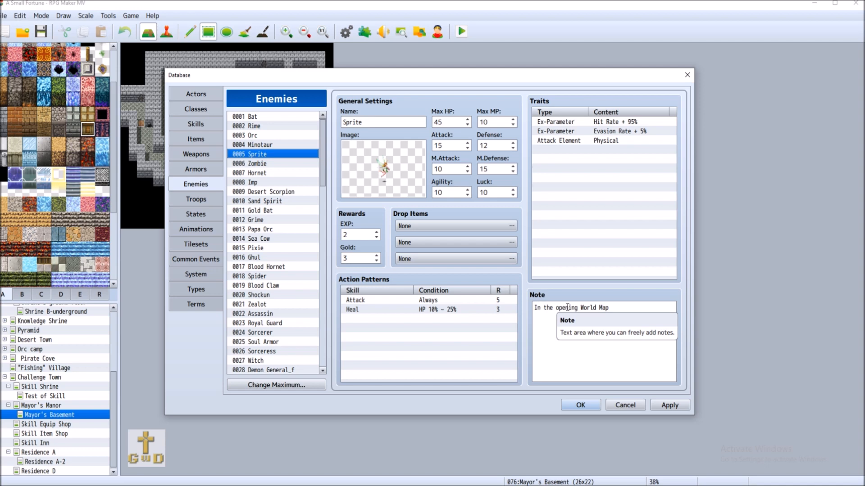
click(536, 308)
key(Delete)
text(o)
key(Right)
key(Right)
key(Right)
key(Right)
key(Right)
key(Right)
key(Right)
key(Right)
key(Right)
key(Right)
key(Right)
key(Right)
key(Right)
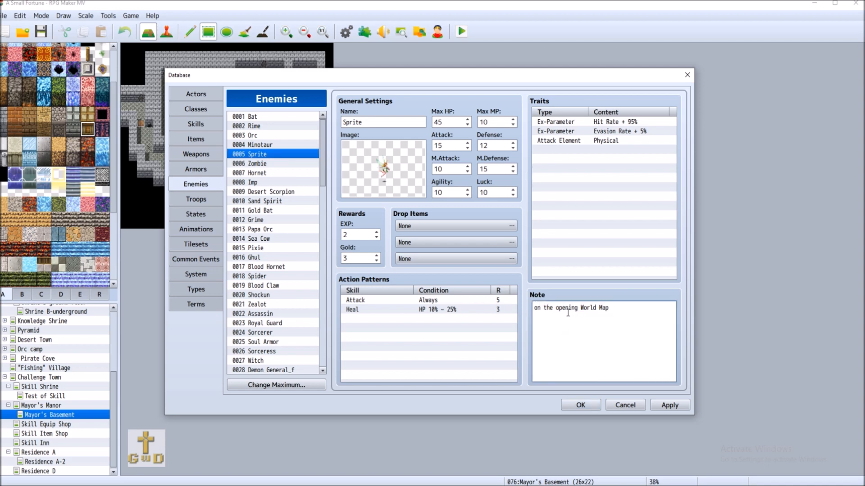
Remove "opening" from the Sprite's note and append ", first zone" at its end.
key(Delete)
key(BackSpace)
key(BackSpace)
key(BackSpace)
key(BackSpace)
key(BackSpace)
key(BackSpace)
key(BackSpace)
click(605, 310)
text(, fisrrt)
key(BackSpace)
key(BackSpace)
key(BackSpace)
key(BackSpace)
text(rst ar)
key(BackSpace)
key(BackSpace)
key(BackSpace)
text(zone)
Review the stats and notes of the enemies between Zombie and Ghul, including Hornet, Imp and Desert Scorpion.
click(300, 165)
click(282, 173)
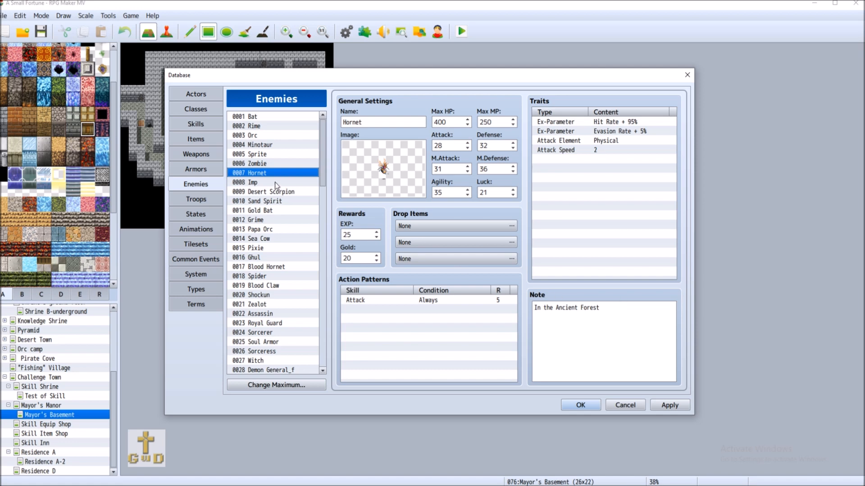
click(275, 183)
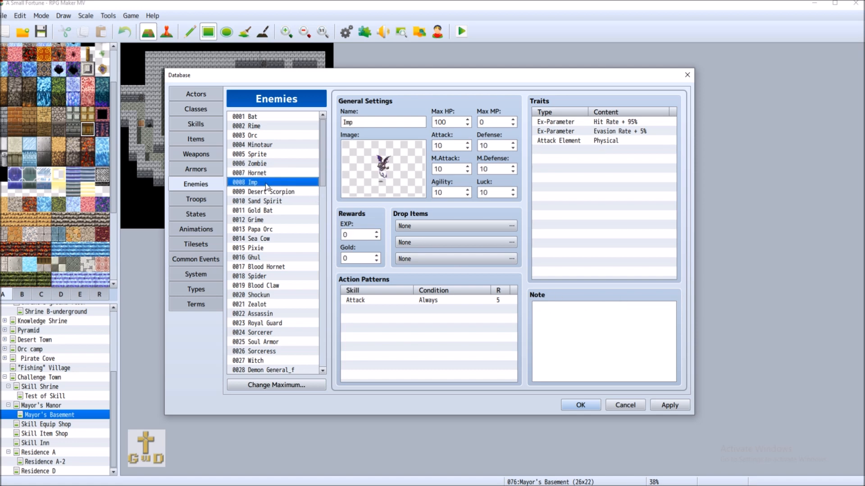
click(277, 192)
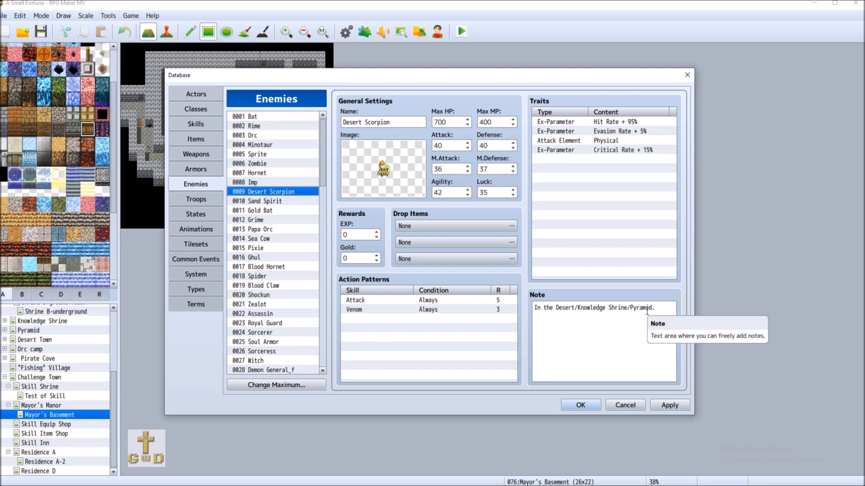
click(283, 221)
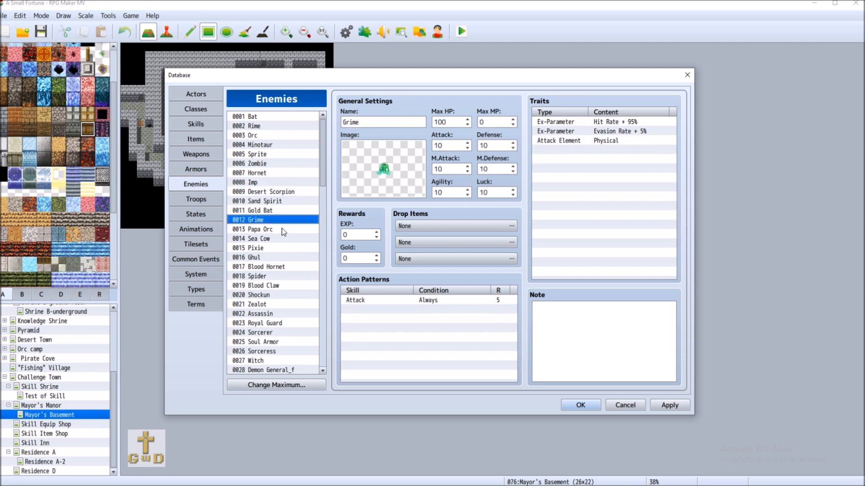
click(283, 230)
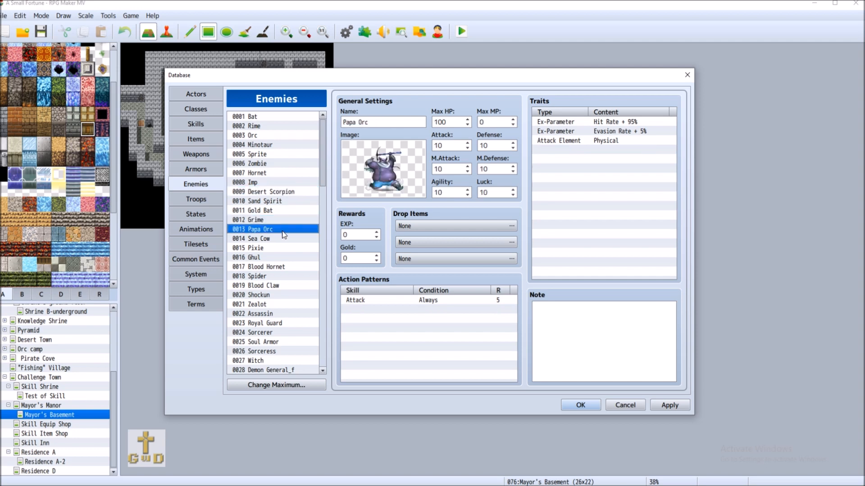
click(281, 239)
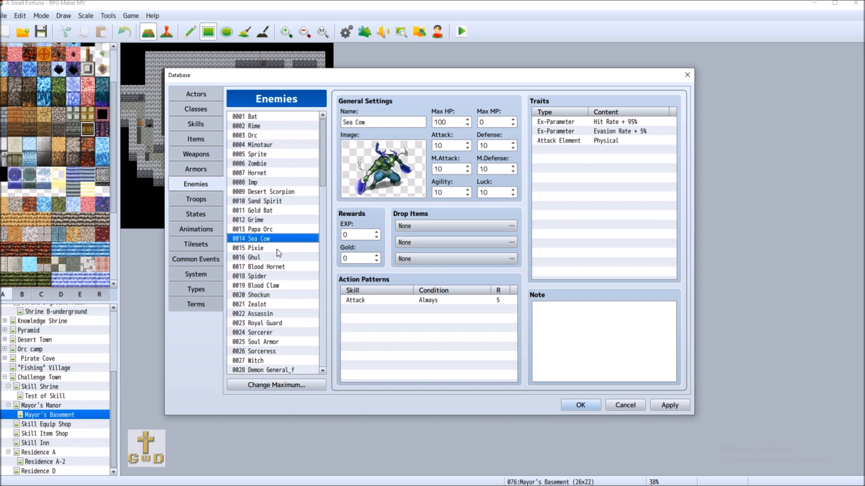
click(278, 249)
click(277, 259)
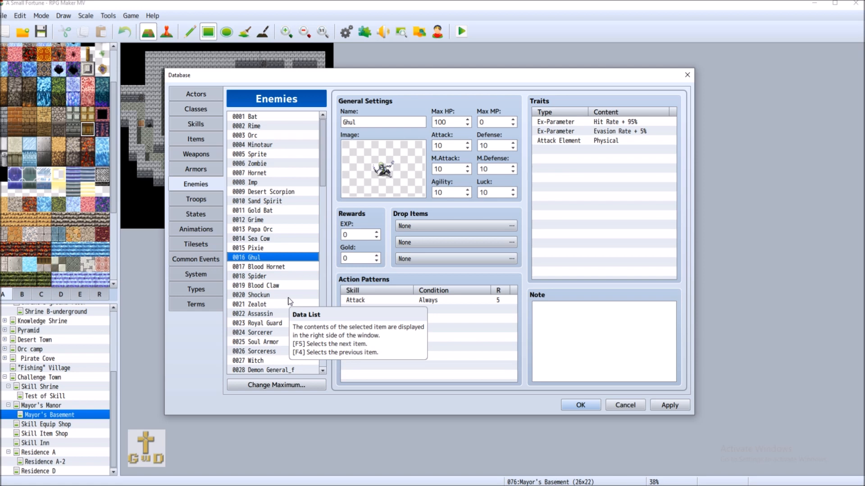
Look through the rest of the enemy list, checking the Voidsoul entry and the empty slot 0088.
scroll(289, 302, down, 3)
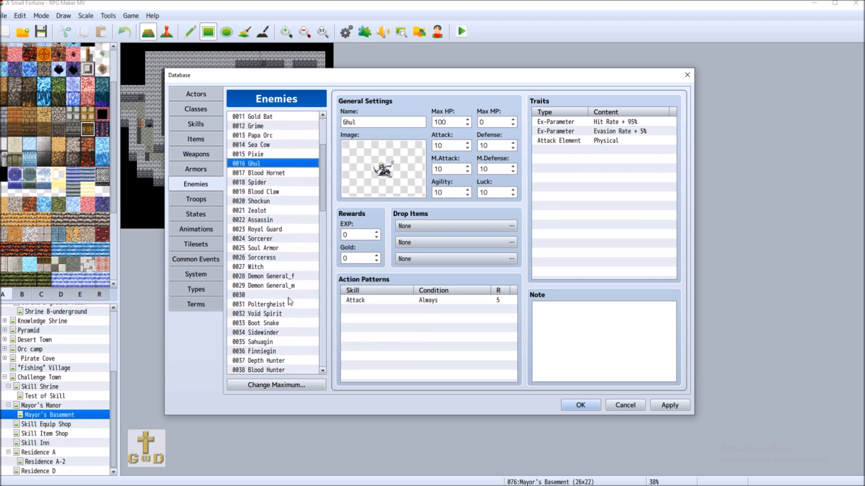
scroll(290, 302, down, 7)
scroll(290, 301, down, 2)
scroll(289, 302, down, 4)
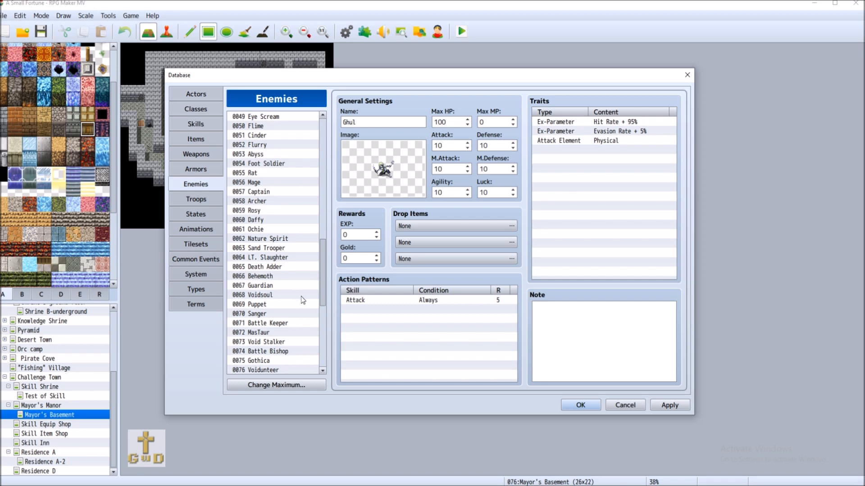
click(298, 295)
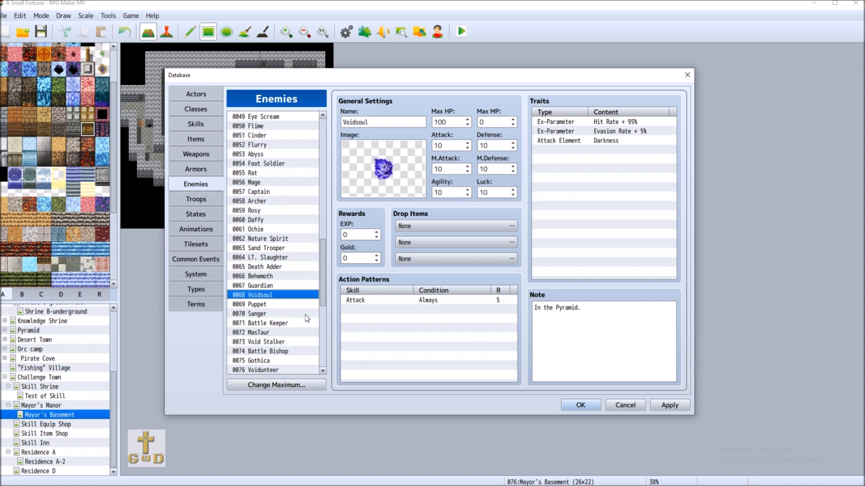
scroll(305, 315, down, 6)
scroll(304, 314, down, 1)
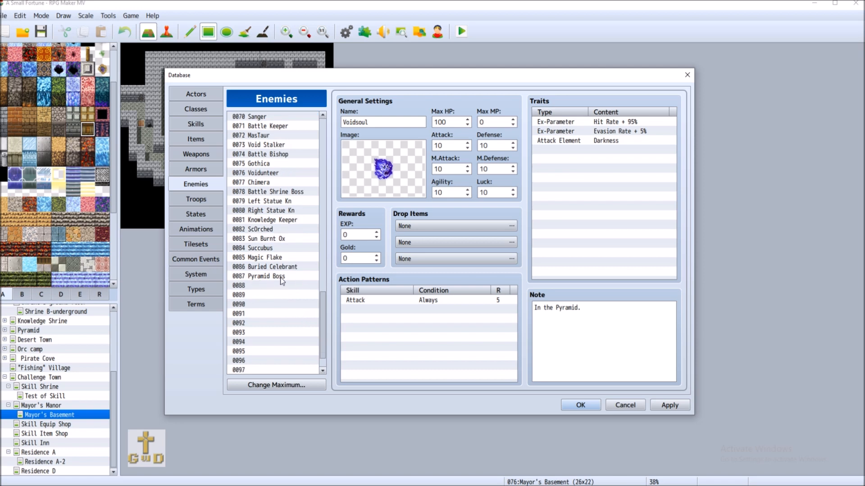
click(263, 285)
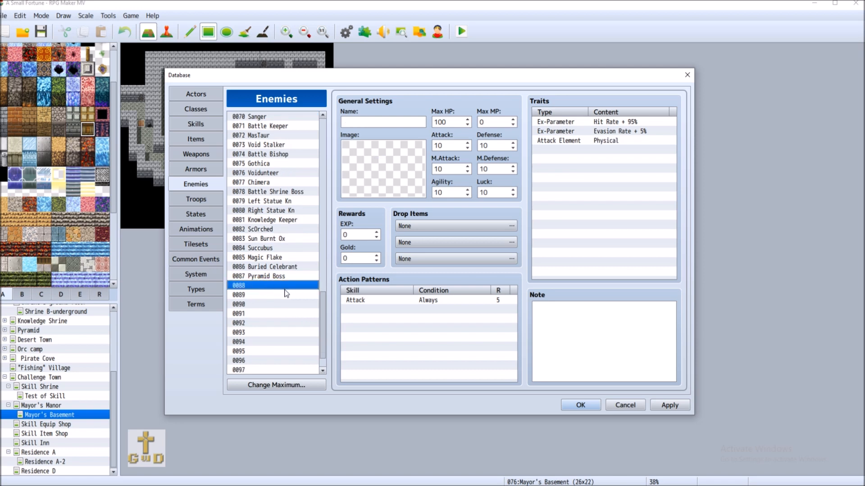
scroll(297, 295, down, 1)
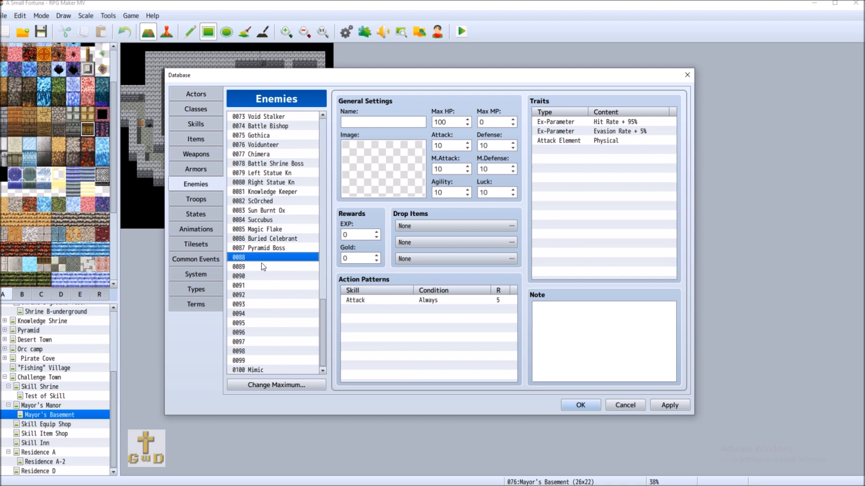
Preview the battler images from Actor1_3 through Actor3_2 as candidates for the empty enemy slot 0092.
click(263, 296)
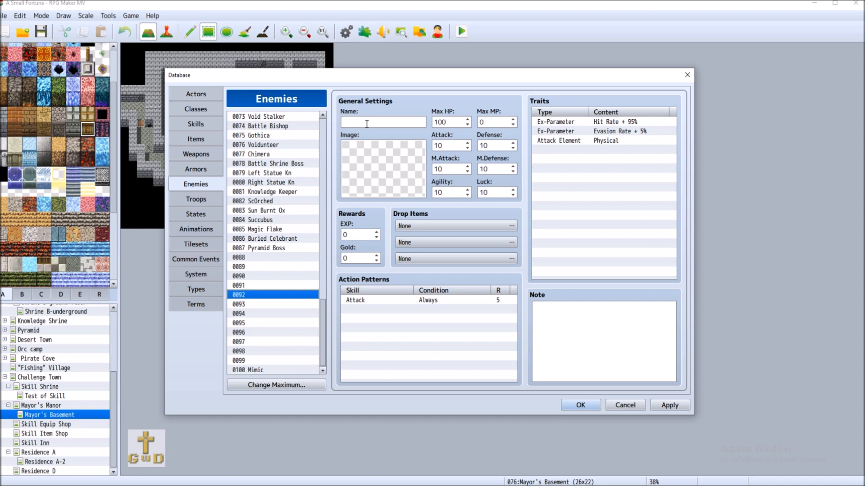
double_click(404, 169)
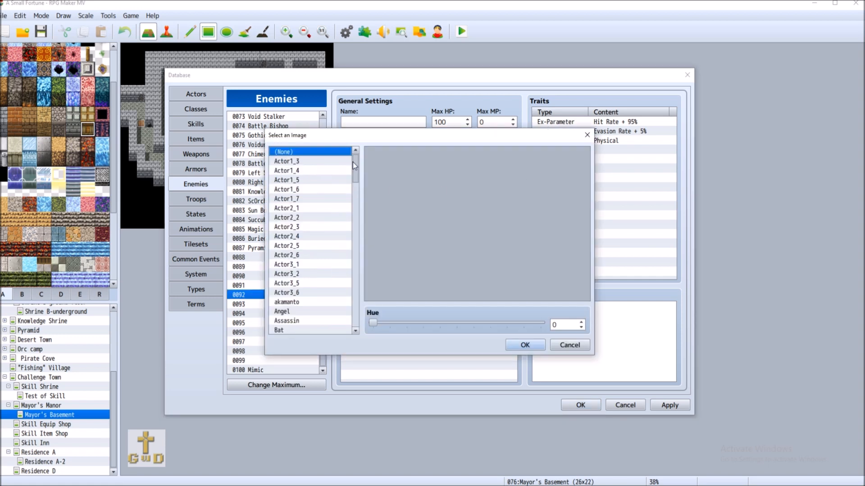
click(337, 162)
click(329, 172)
click(324, 181)
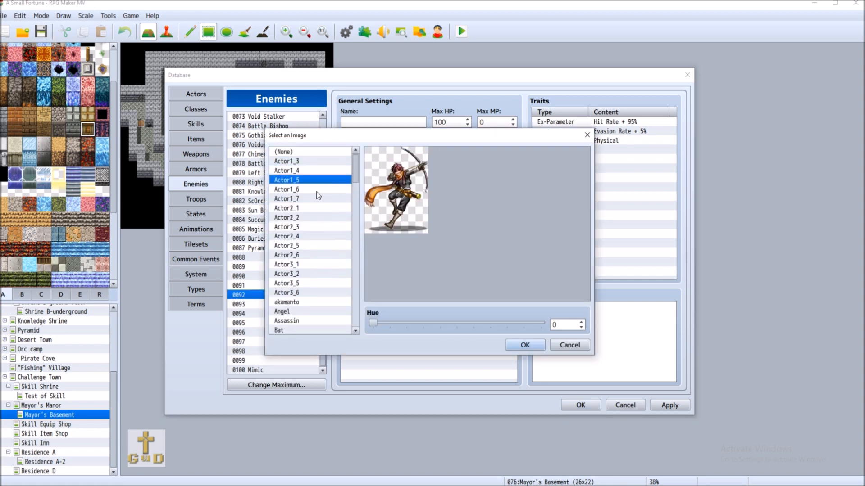
click(316, 191)
click(318, 197)
click(321, 207)
click(321, 217)
click(324, 227)
click(326, 237)
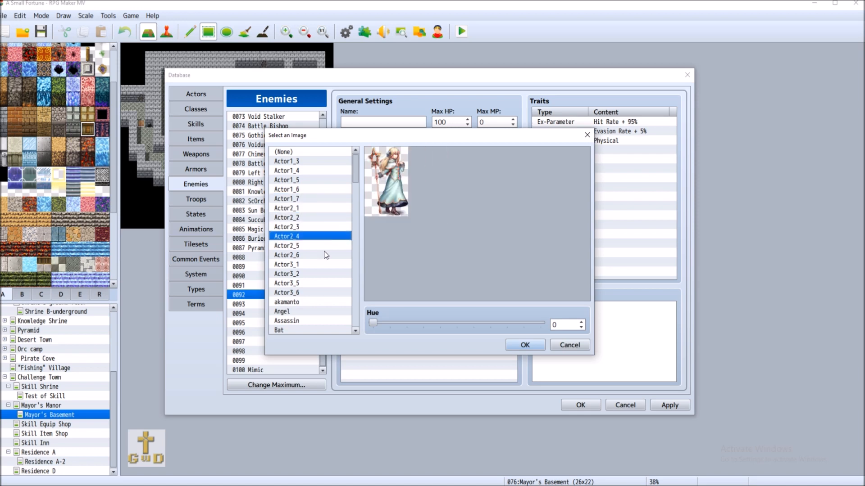
click(324, 248)
click(323, 255)
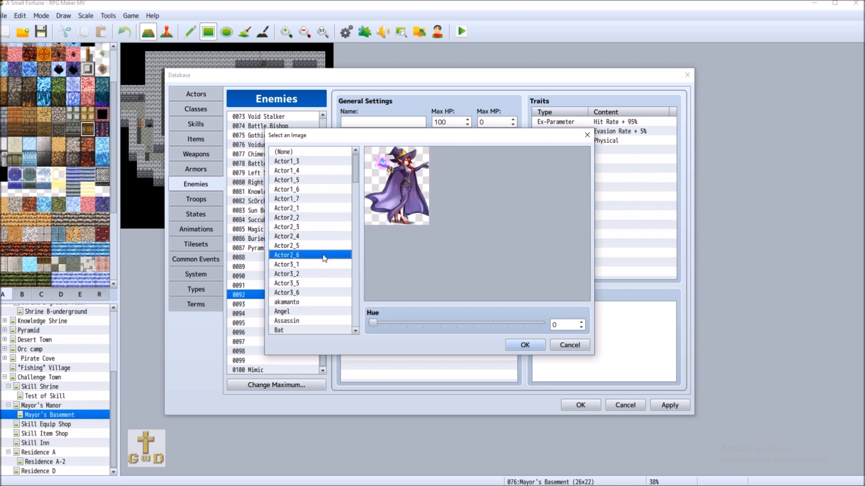
click(317, 265)
click(318, 274)
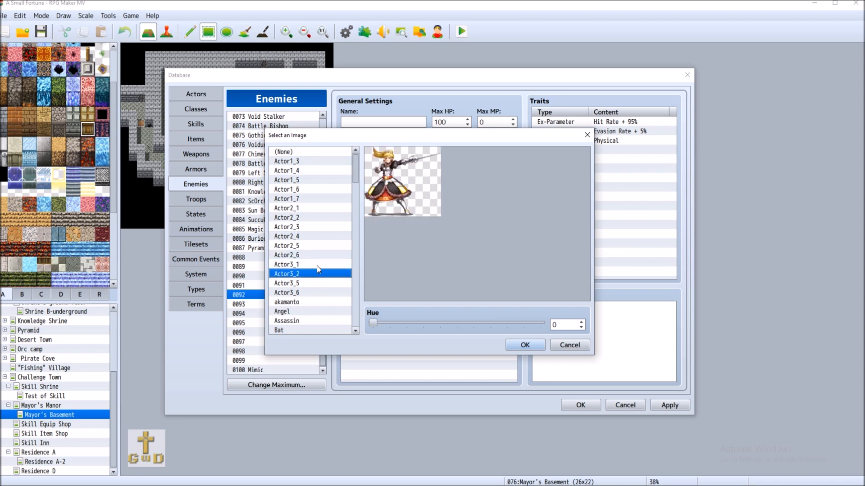
Try a hue of 246 on the Actor3_1, Actor3_2 and Actor3_5 images, reset the hue to 0 and preview akamanto.
click(317, 266)
drag(375, 325, 487, 320)
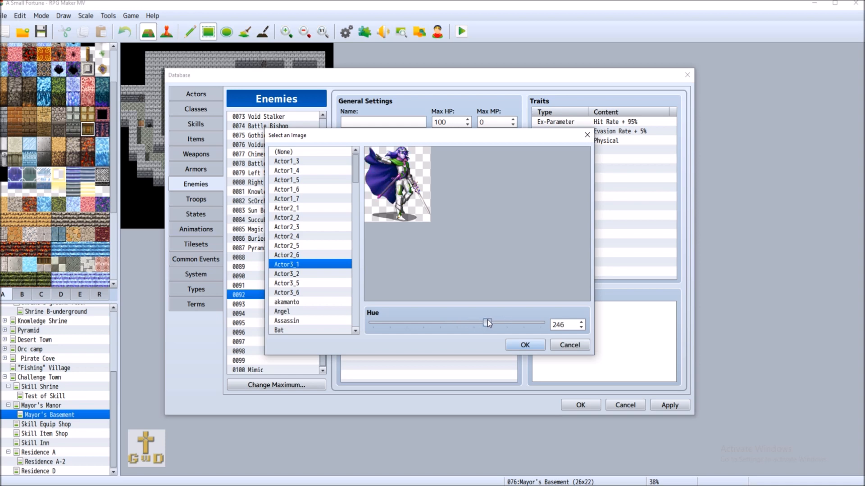
click(319, 276)
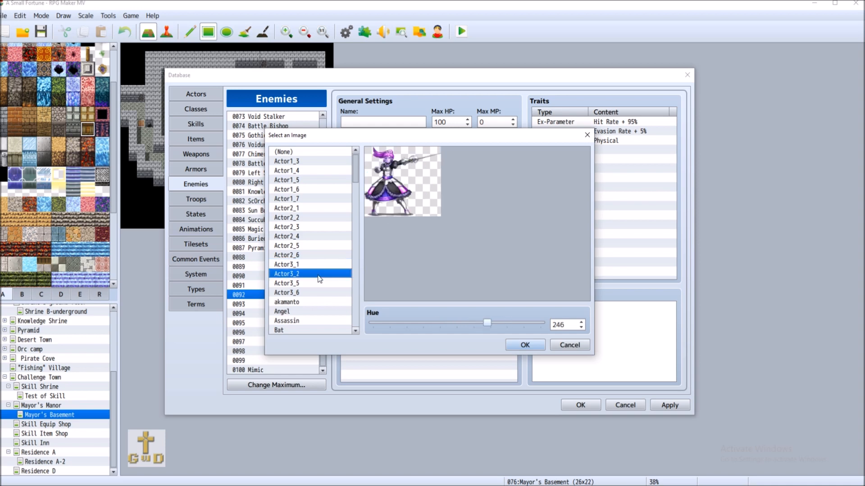
click(323, 284)
drag(487, 323, 366, 329)
click(317, 302)
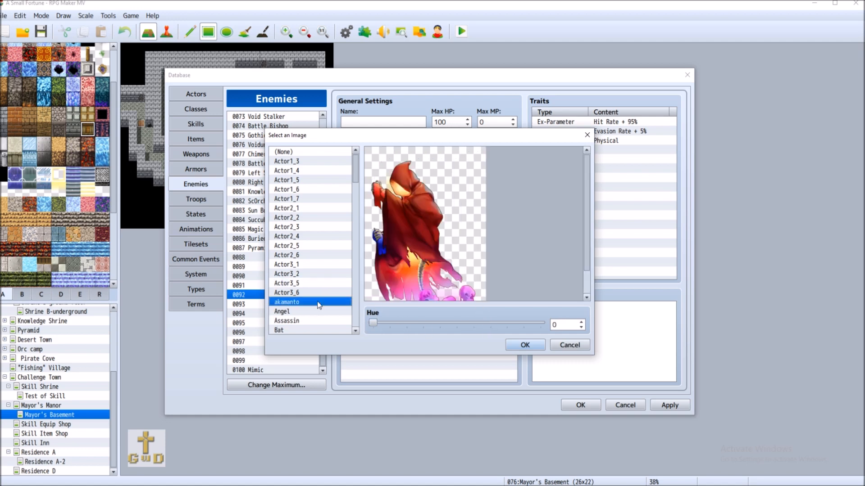
Give enemy 0092 the Bat image with a hue of 199 and name it "Sludge Bat".
scroll(344, 296, down, 1)
click(343, 295)
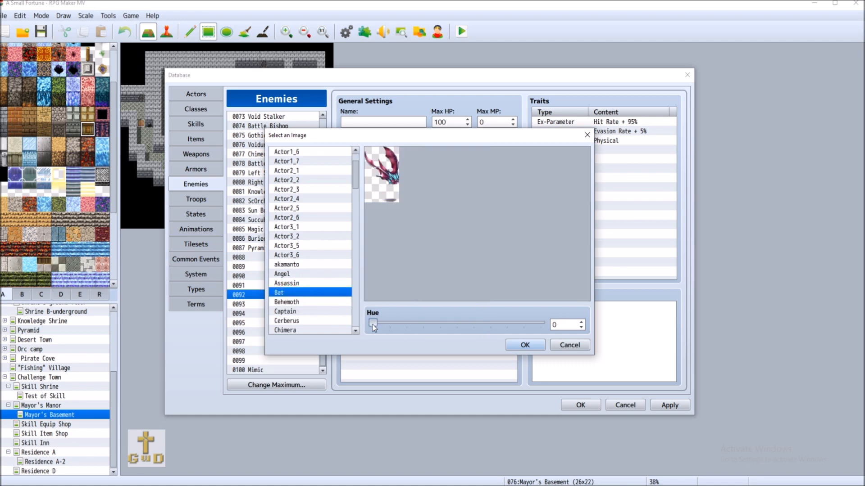
drag(373, 324, 416, 325)
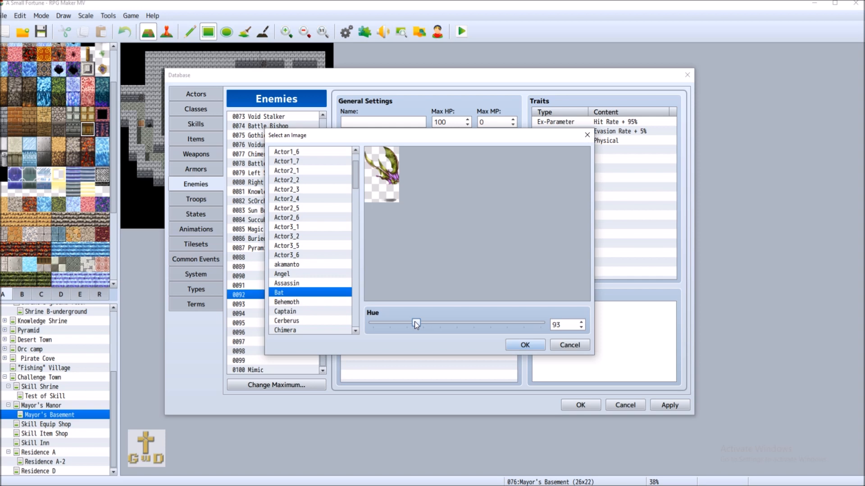
drag(415, 324, 493, 308)
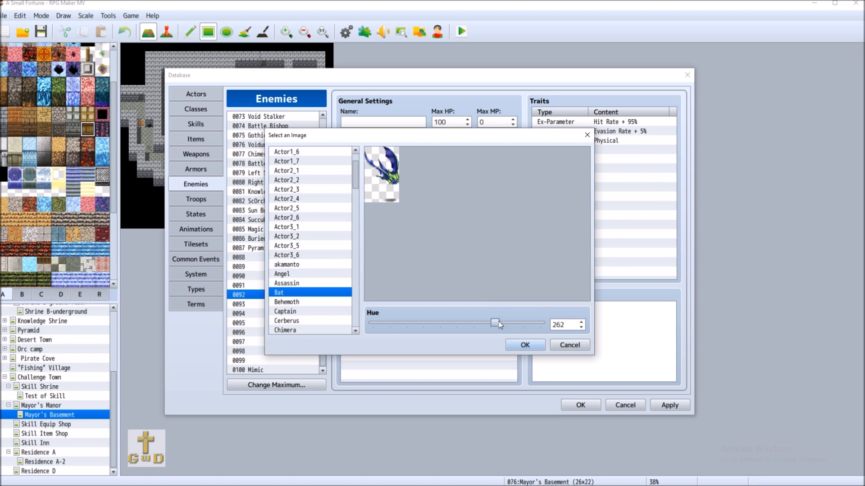
drag(493, 321, 373, 322)
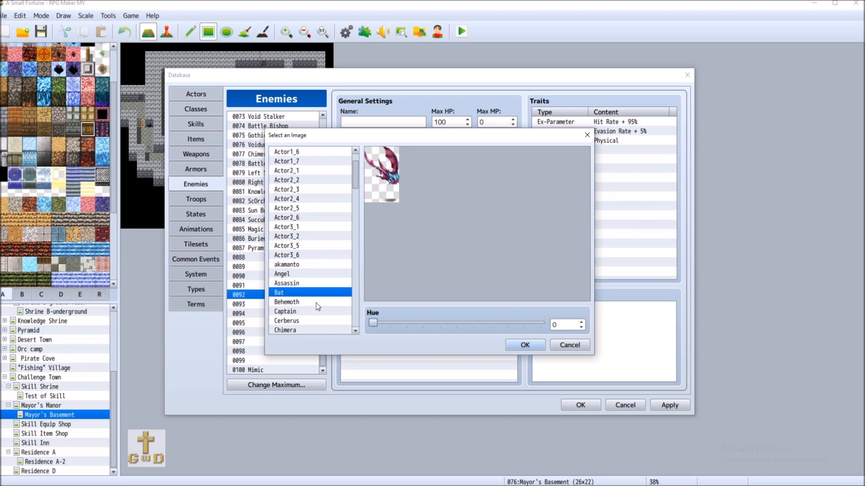
drag(376, 323, 464, 323)
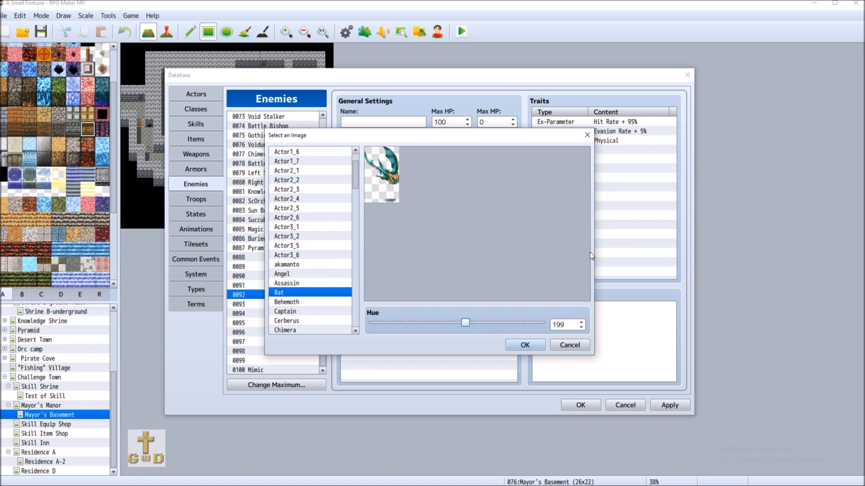
click(525, 344)
click(376, 124)
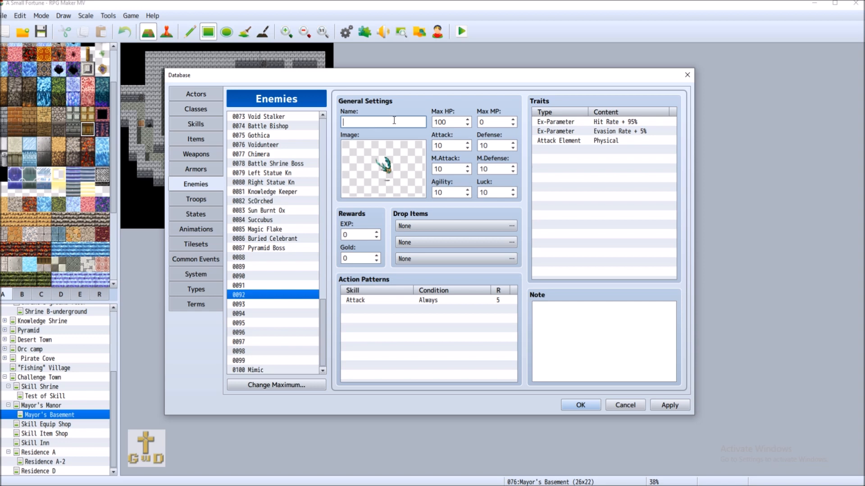
text(Sludge Bat)
Check the element choices of the Sludge Bat's Attack Element trait and keep Physical.
right_click(605, 141)
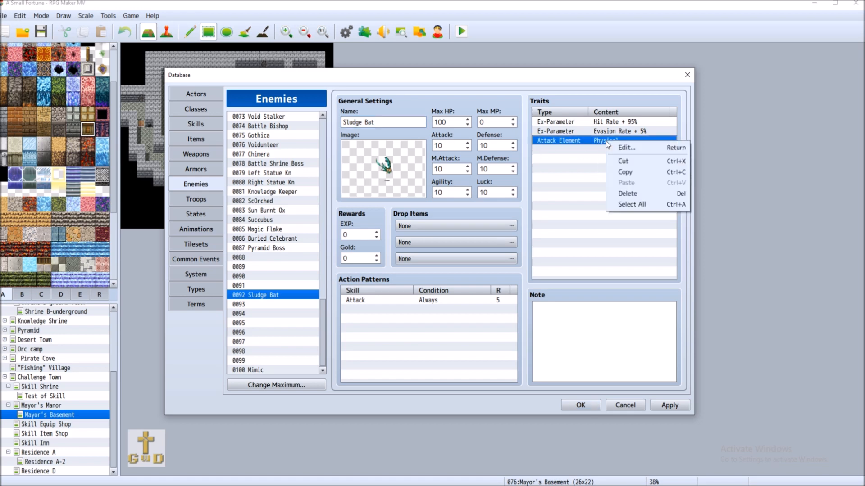
click(629, 149)
click(666, 140)
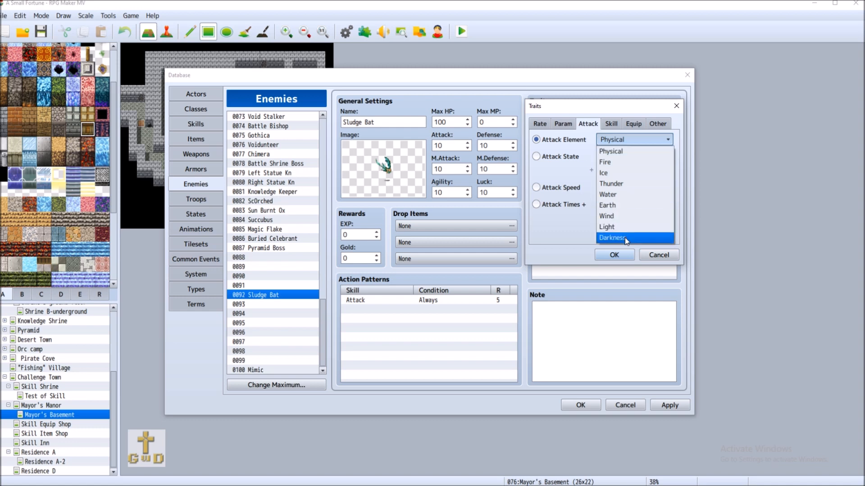
click(665, 152)
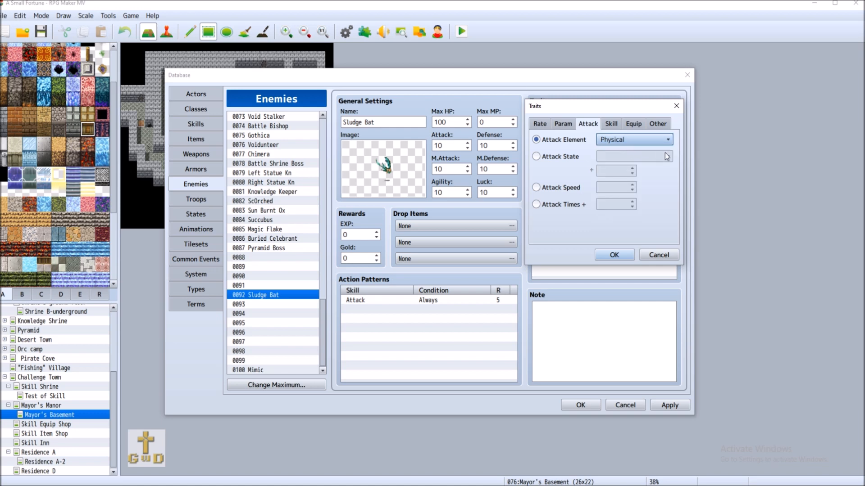
click(614, 255)
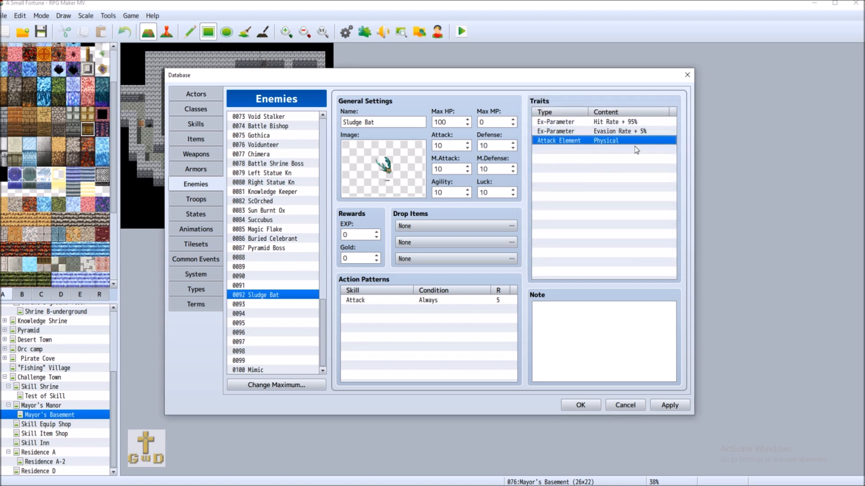
Add an Attack State trait to the Sludge Bat that inflicts 0004 Poison at 75%.
right_click(557, 153)
click(592, 159)
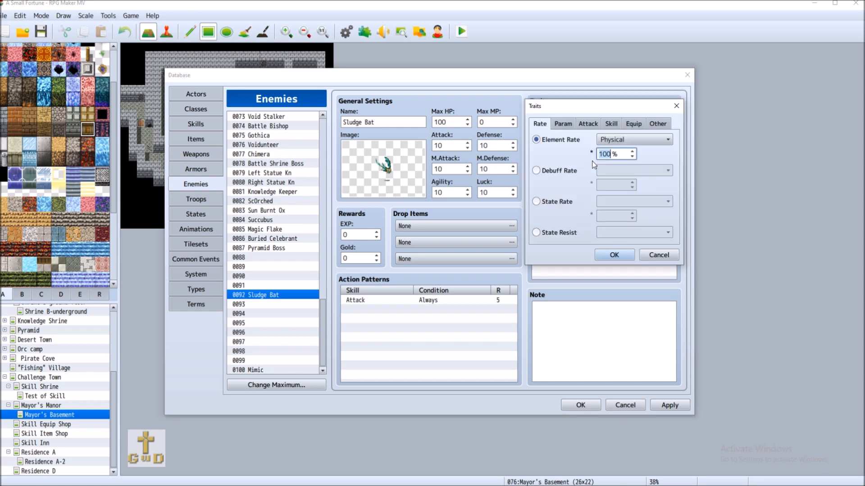
click(571, 123)
click(588, 123)
click(560, 157)
click(667, 156)
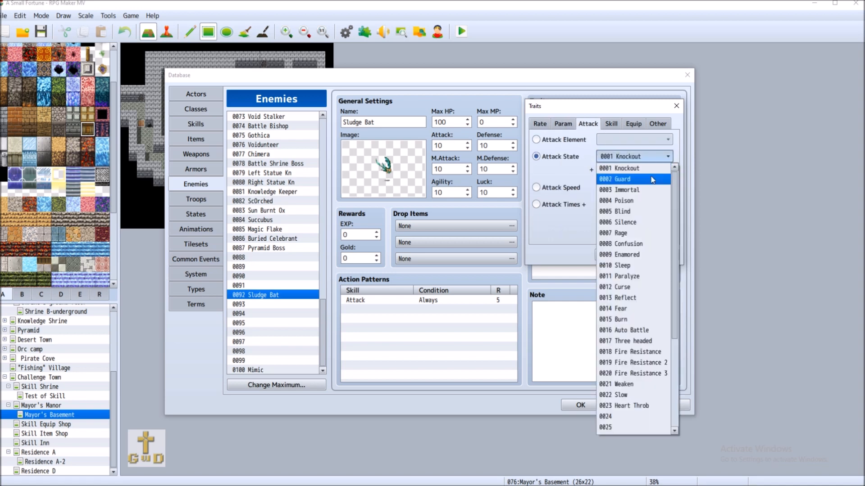
click(640, 201)
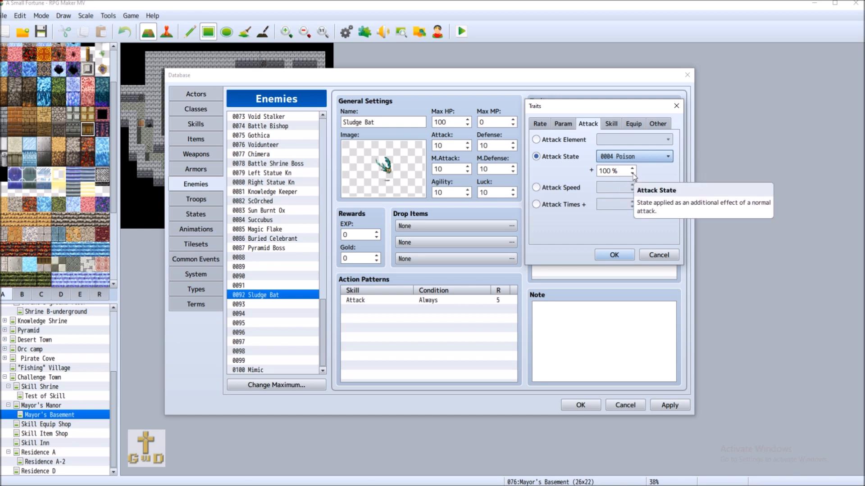
key(Tab)
text(75)
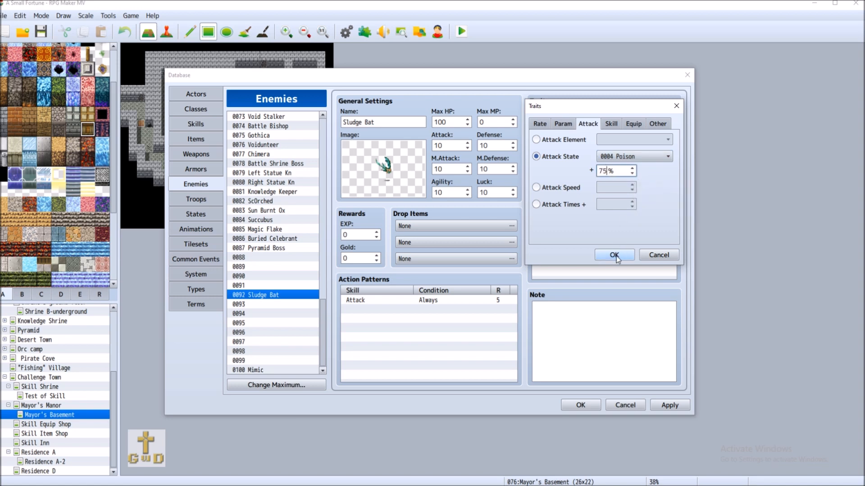
click(615, 256)
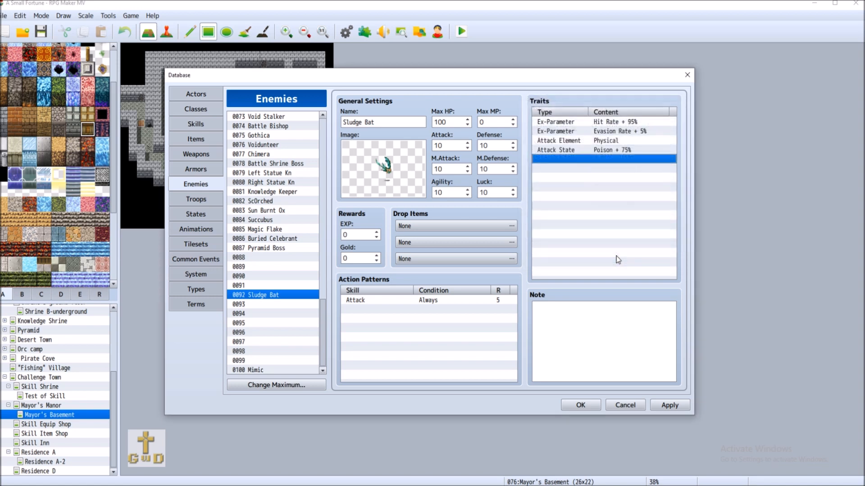
Check the attack speed and add-skill options for a new Sludge Bat trait, and add the Enemy skill type.
double_click(581, 159)
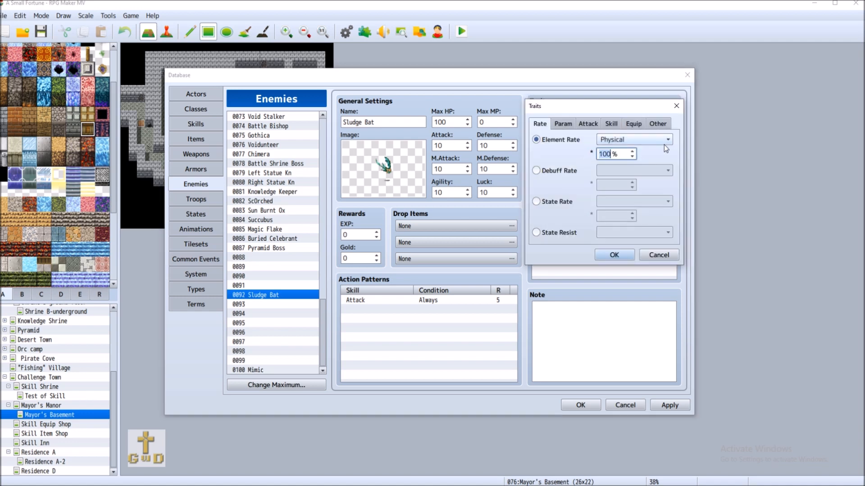
click(588, 123)
click(561, 189)
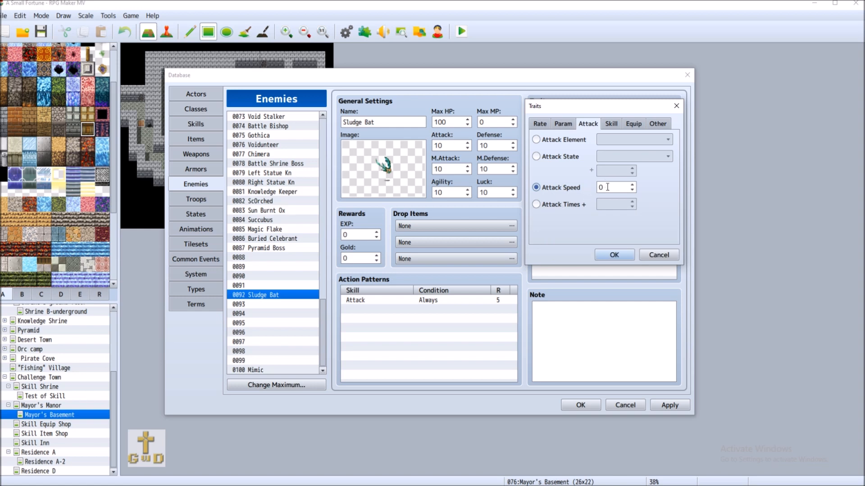
mouse_move(607, 187)
mouse_move(558, 210)
click(613, 125)
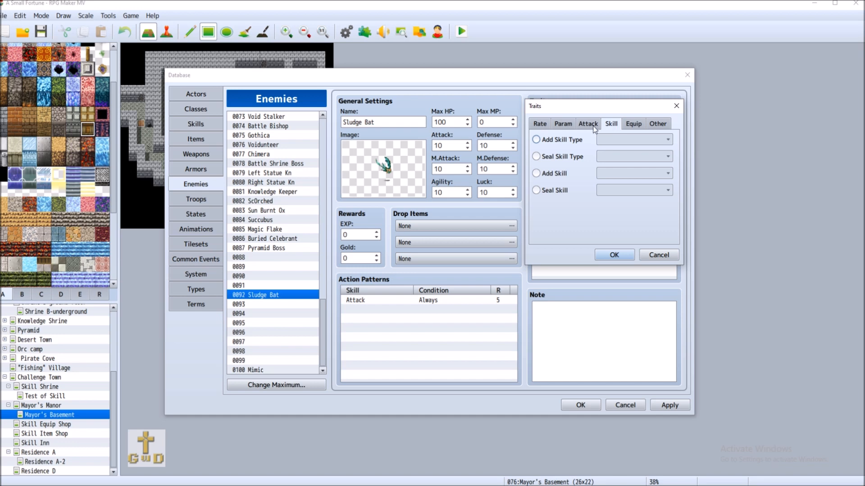
click(574, 141)
click(643, 142)
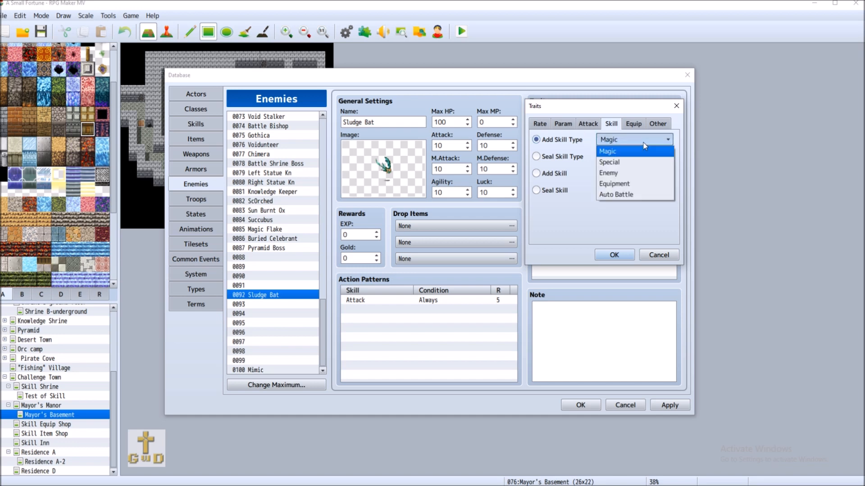
click(626, 176)
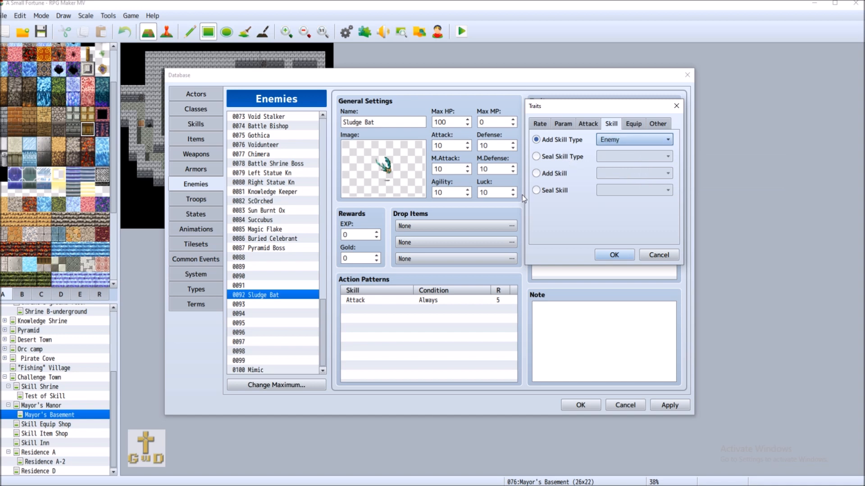
click(563, 174)
click(626, 176)
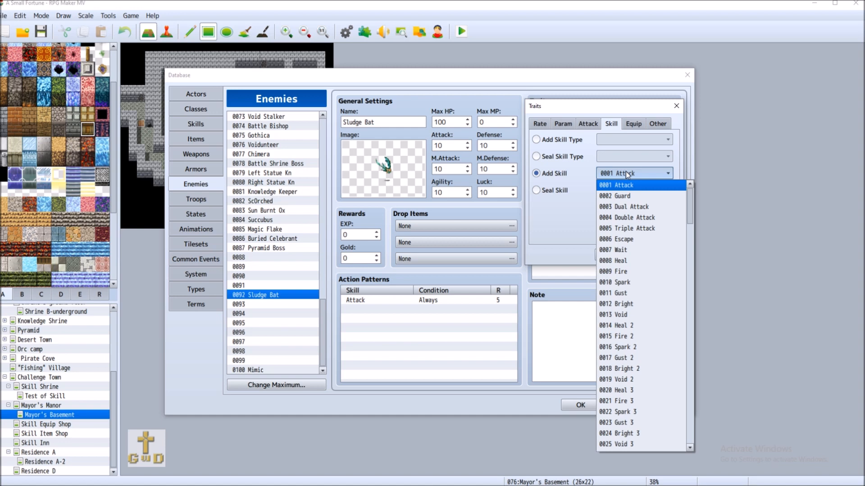
click(562, 140)
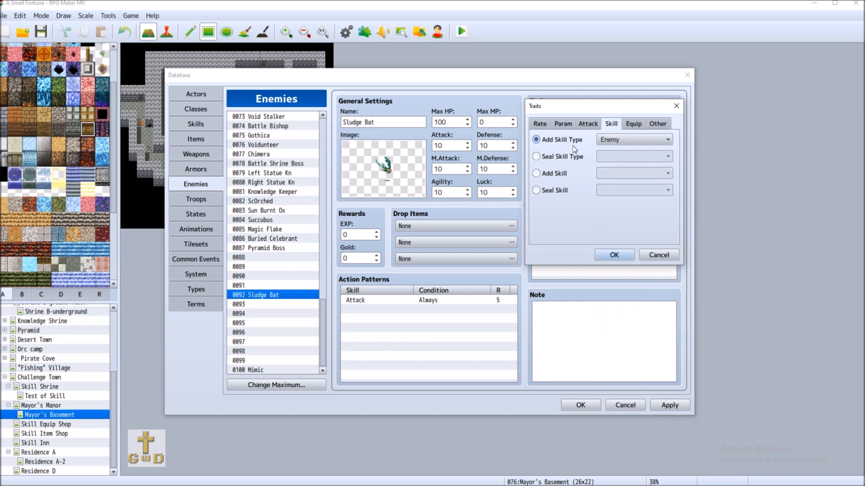
click(614, 255)
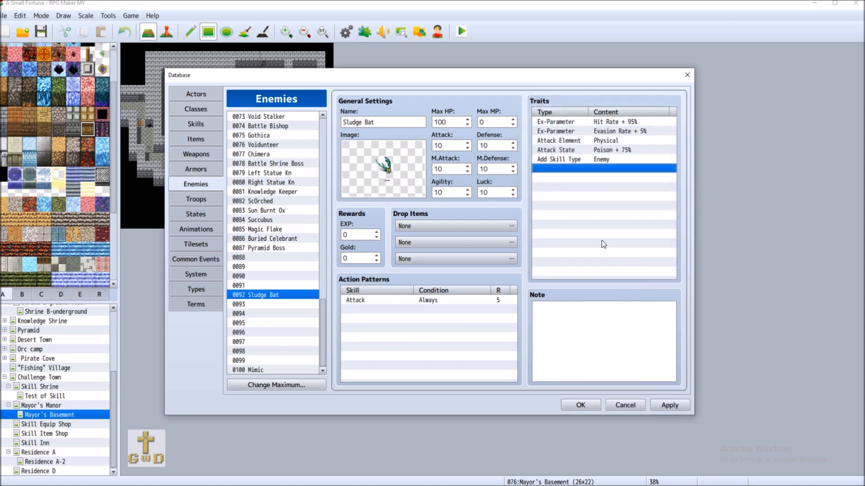
Check the Special Flag and Collapse Effect options available for a new Sludge Bat trait.
double_click(605, 168)
click(630, 125)
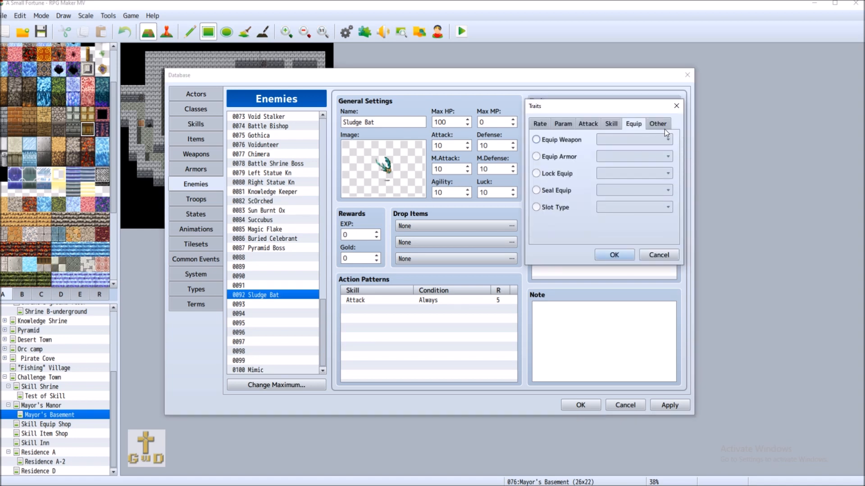
click(668, 125)
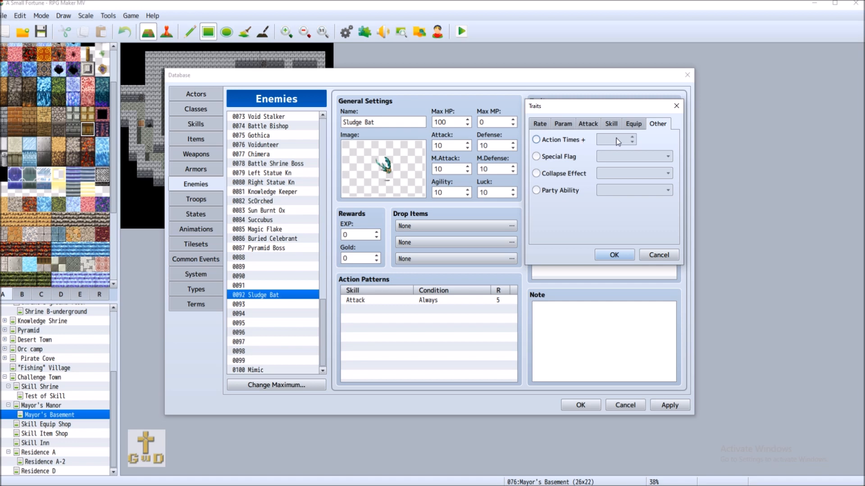
click(570, 159)
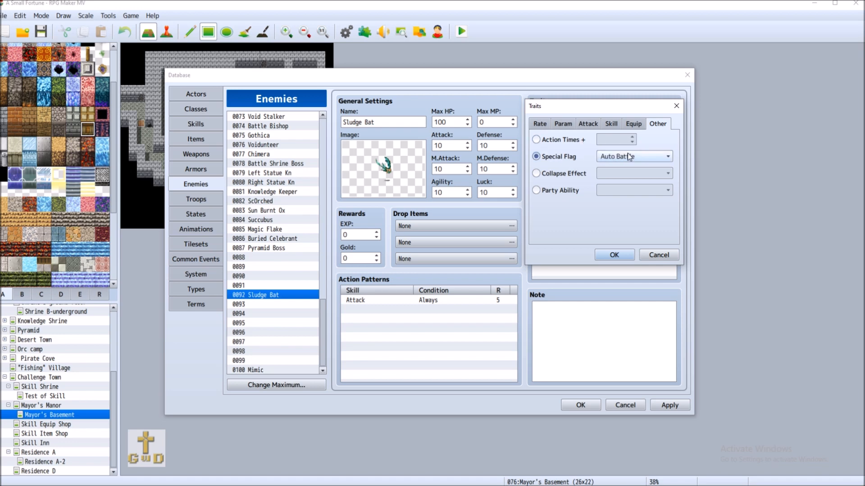
click(637, 158)
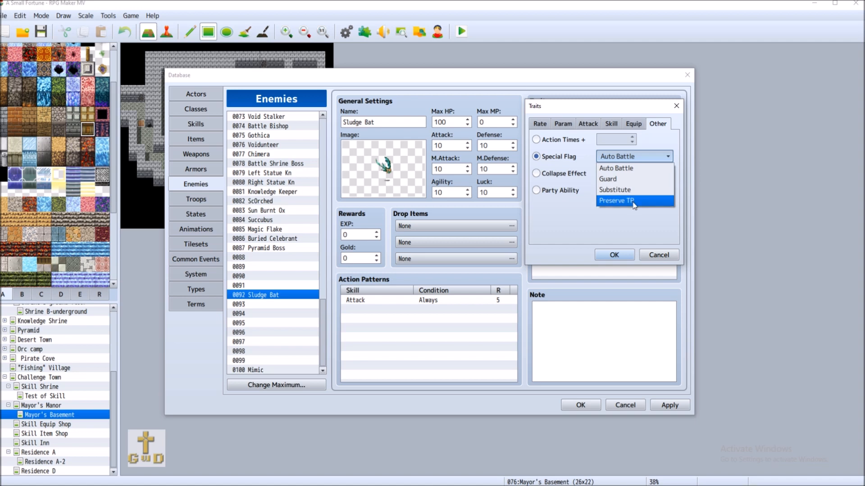
click(656, 158)
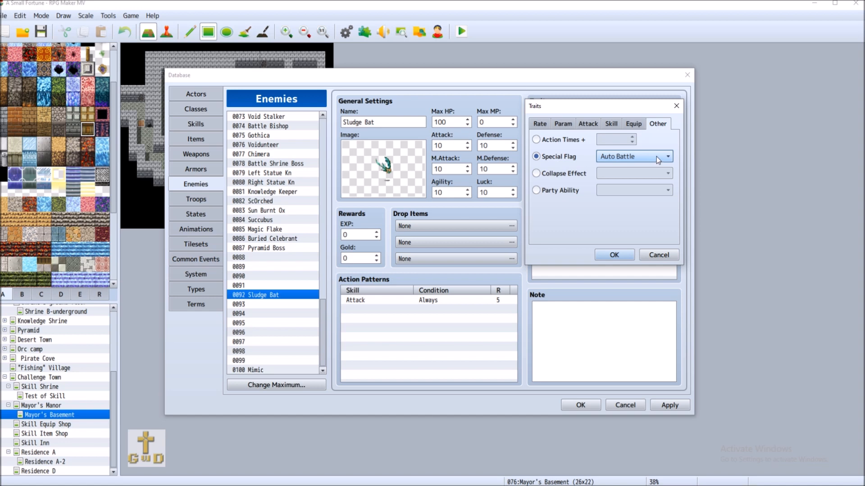
click(584, 171)
click(639, 174)
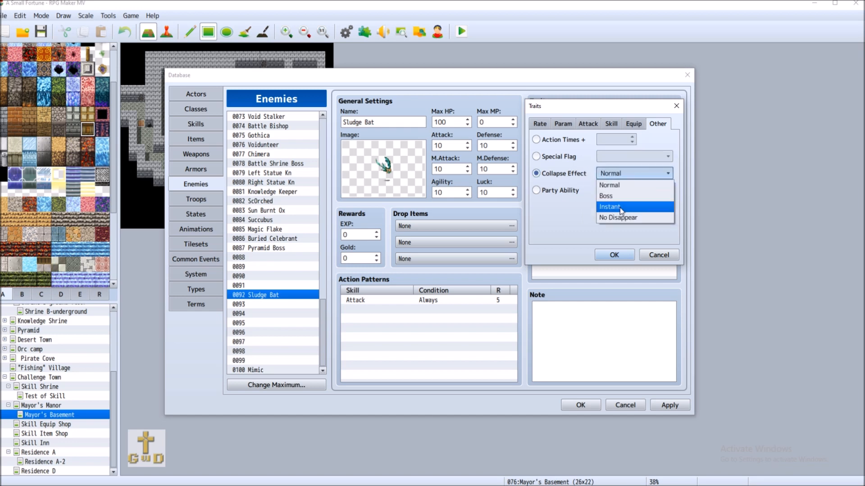
click(623, 186)
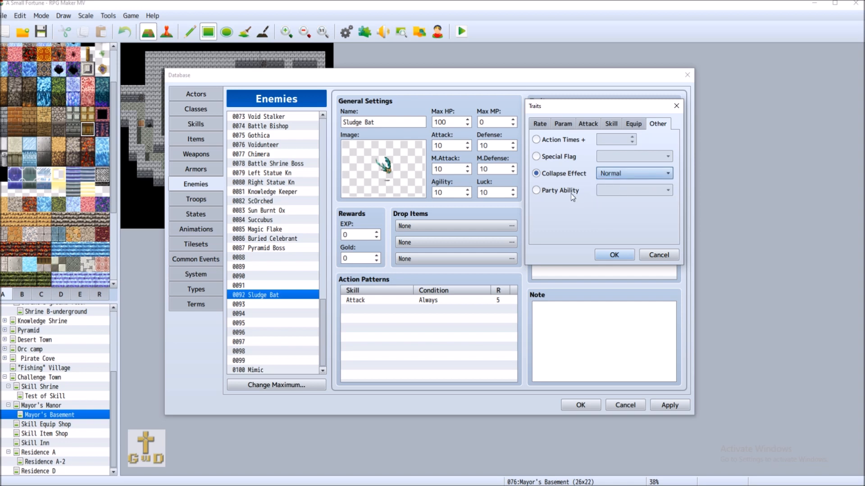
Examine the Debuff Rate parameters for the new Sludge Bat trait, try Agility, and discard the trait.
click(540, 124)
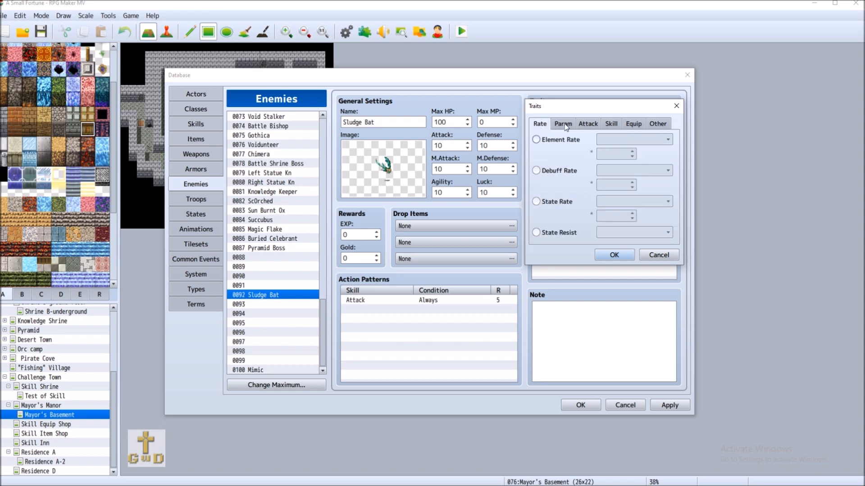
click(568, 172)
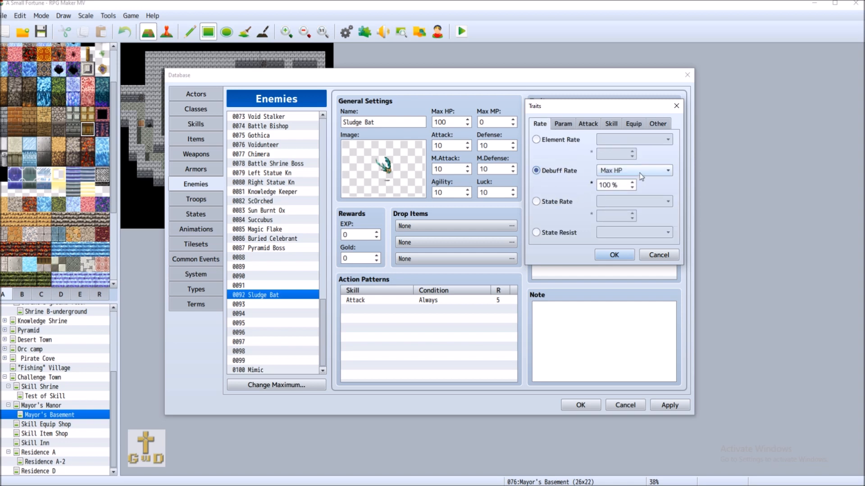
click(640, 171)
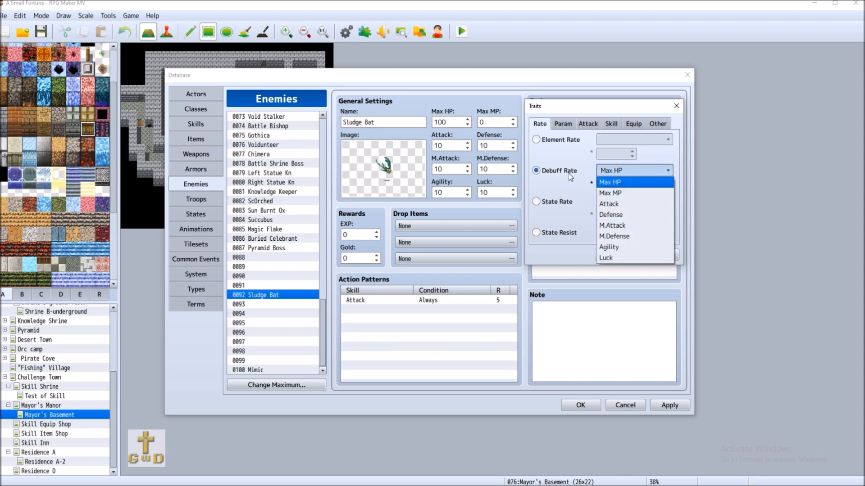
click(637, 172)
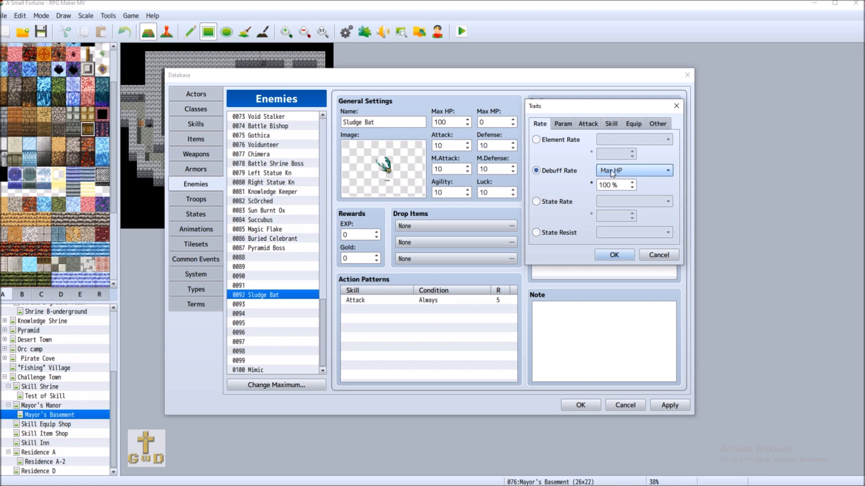
mouse_move(612, 174)
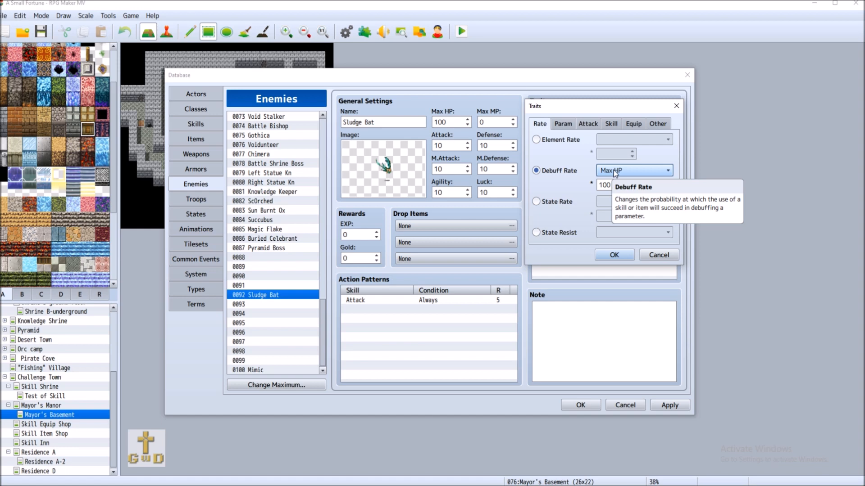
click(615, 172)
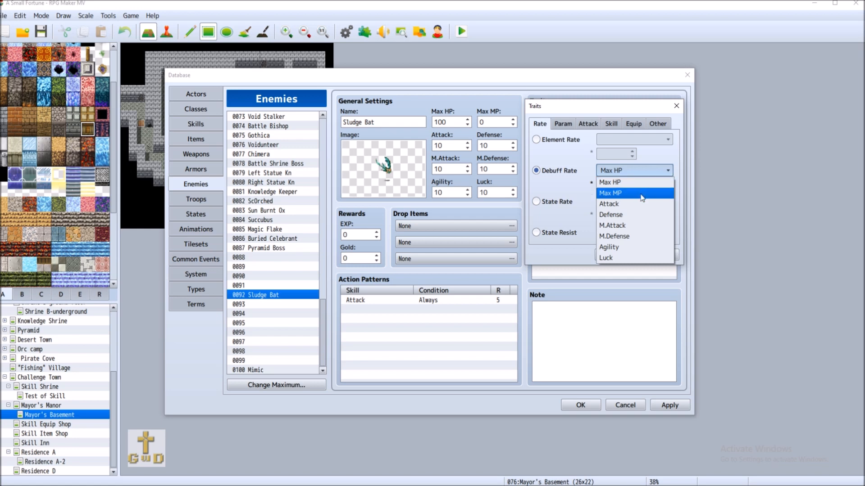
click(640, 248)
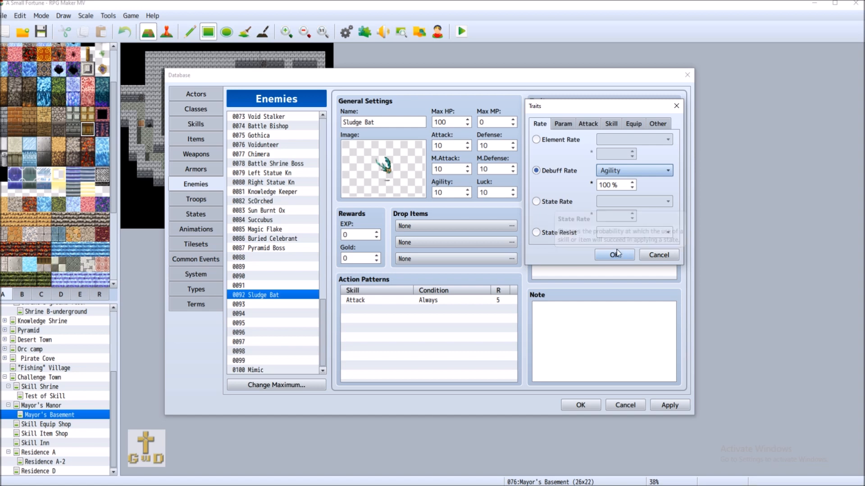
click(663, 255)
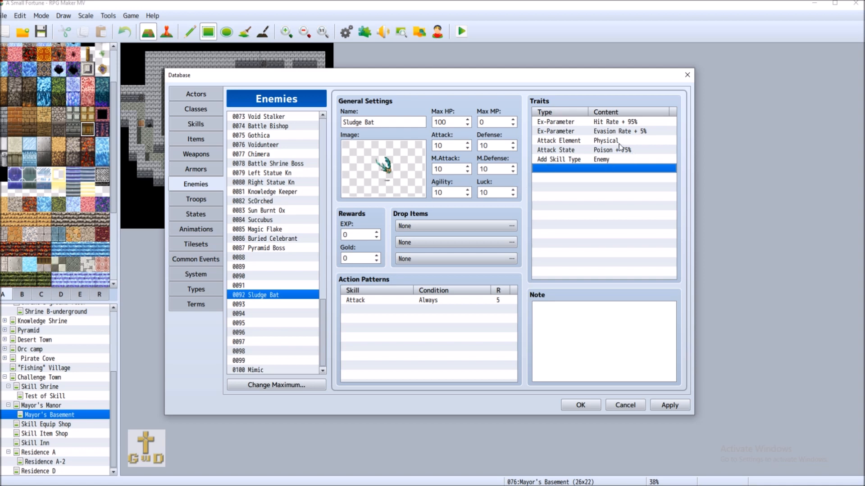
Look through the skills that a new Sludge Bat Add Skill trait can grant and try 0052 Entagle.
double_click(563, 169)
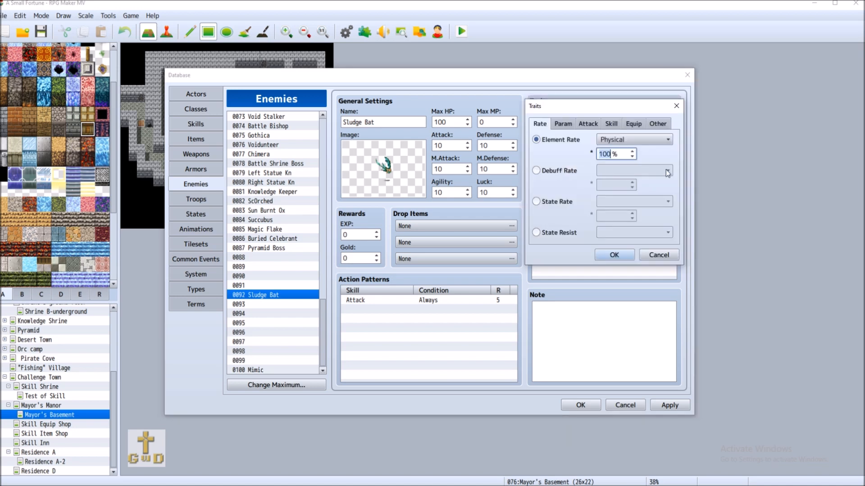
click(618, 126)
click(553, 171)
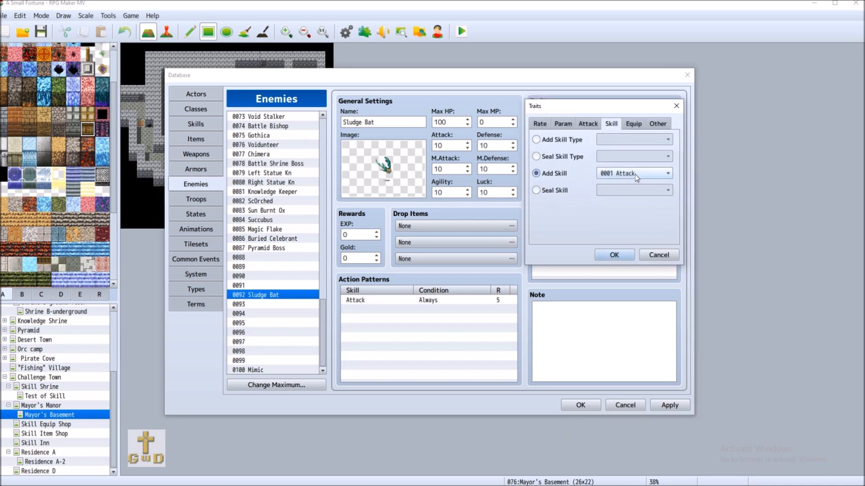
click(631, 173)
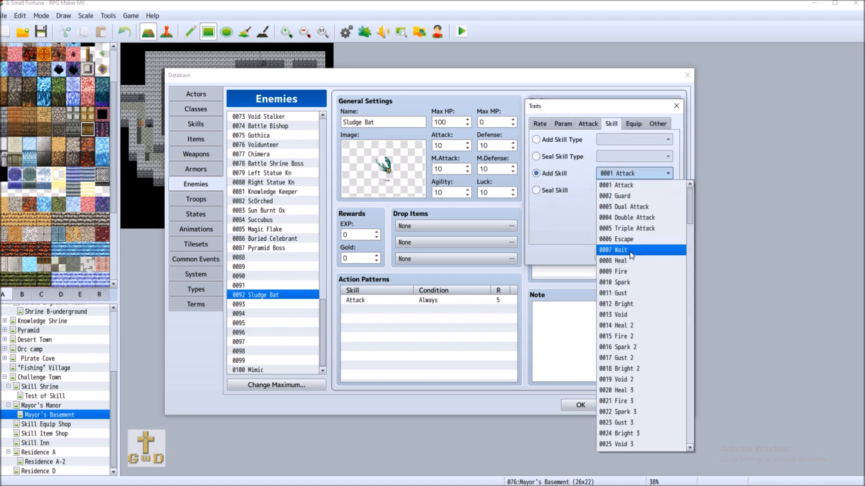
scroll(632, 255, down, 5)
scroll(632, 253, down, 4)
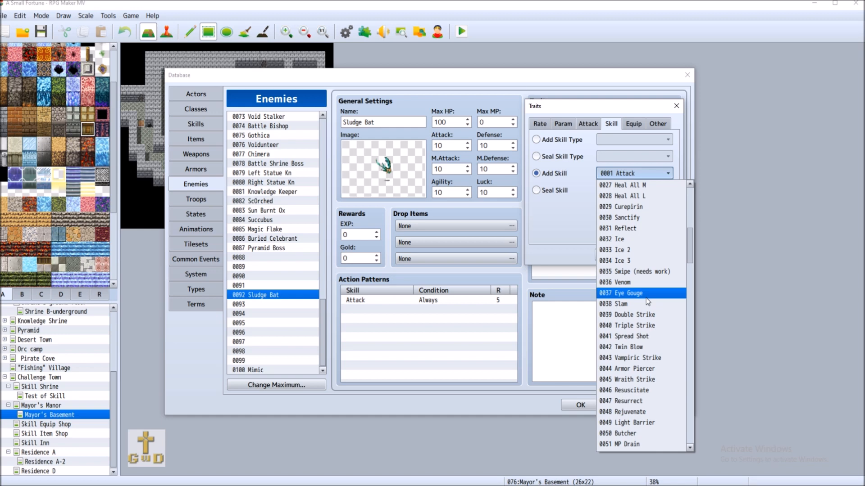
scroll(647, 302, down, 2)
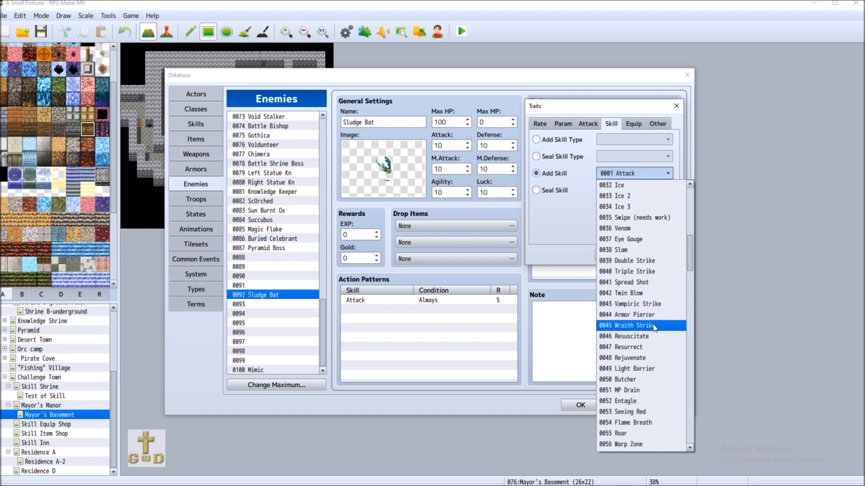
scroll(654, 328, down, 2)
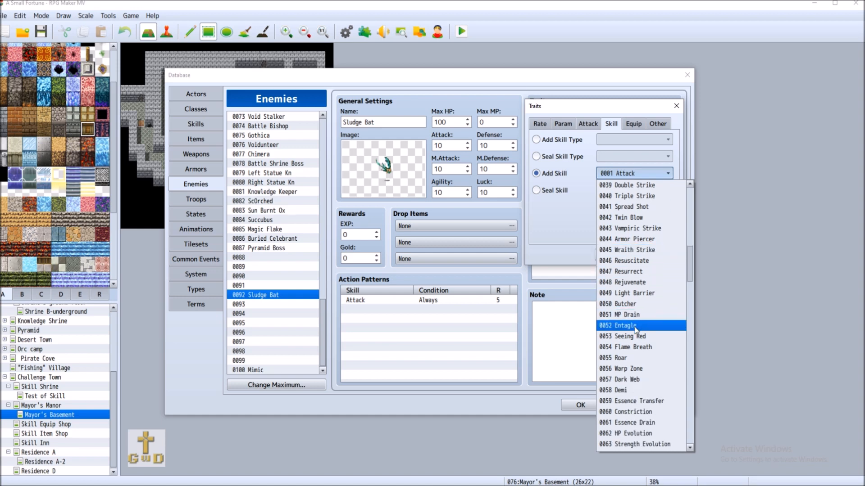
click(635, 326)
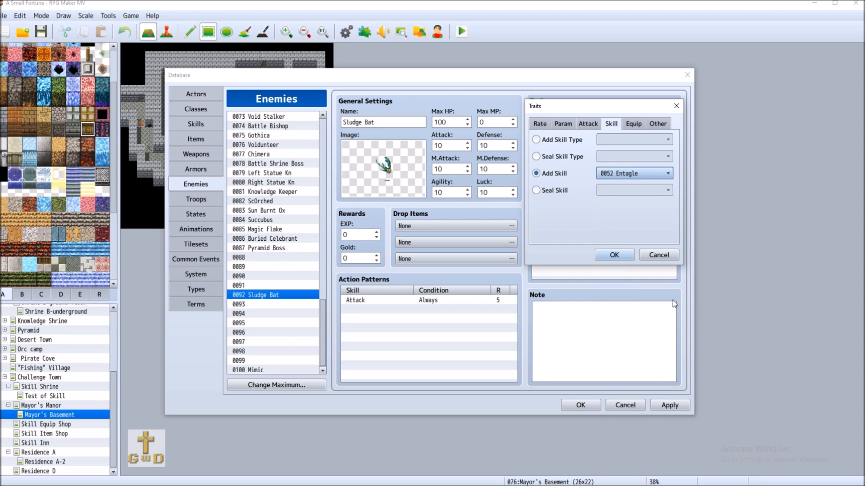
click(667, 175)
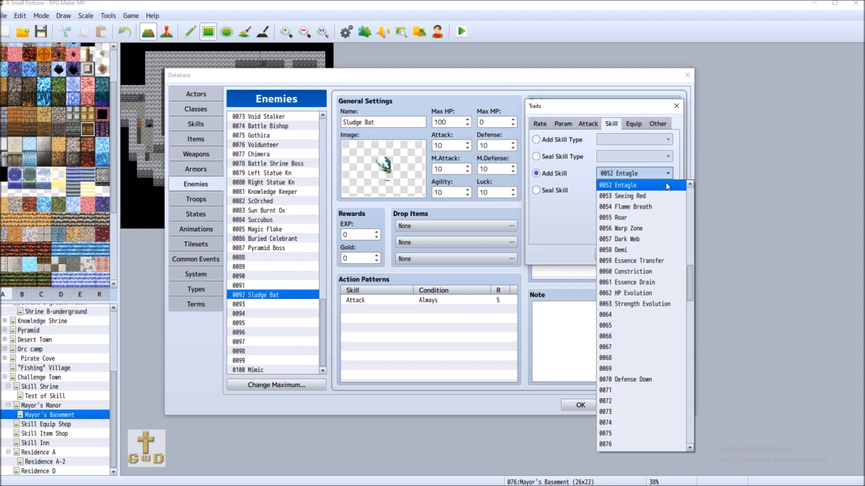
Check the Seal Skill choices for the new trait and close the trait settings without adding it.
click(550, 192)
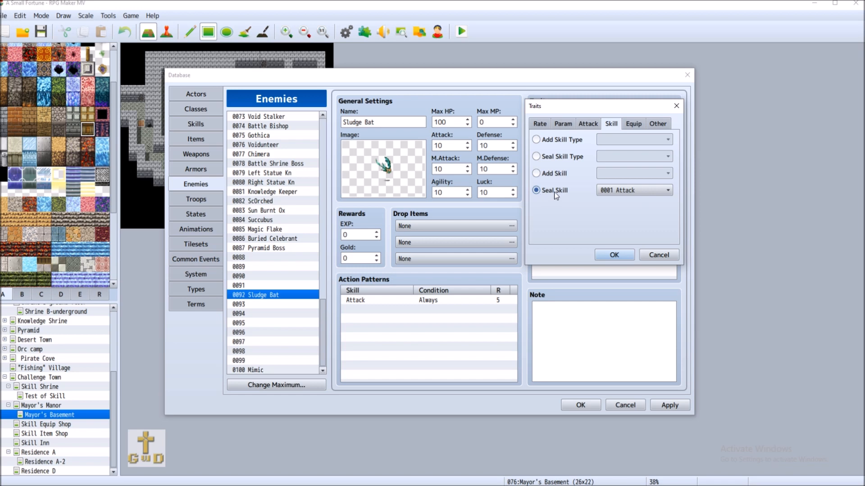
click(641, 192)
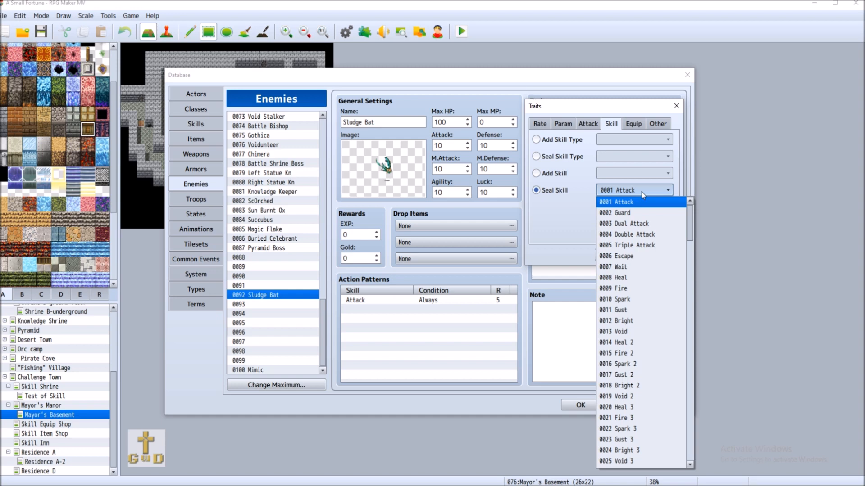
click(555, 203)
click(675, 253)
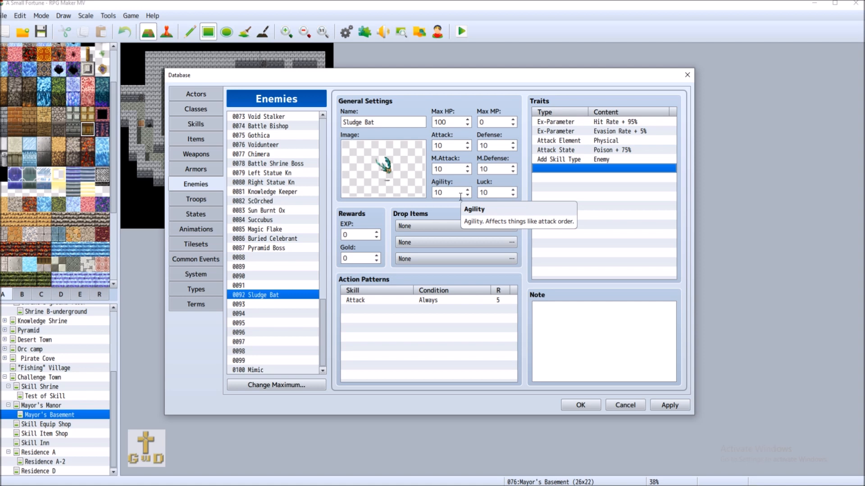
Review the stats and traits of the Sidewinder, Gold Bat and Desert Scorpion enemies for comparison.
drag(320, 329, 317, 173)
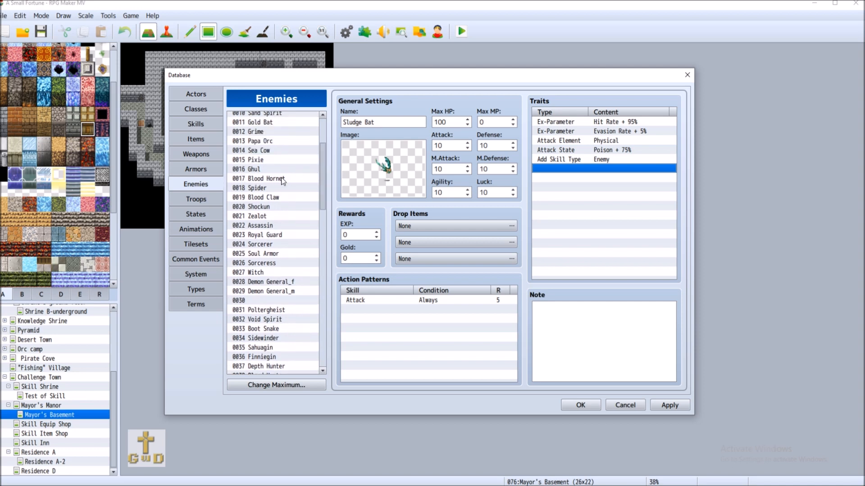
scroll(287, 275, down, 2)
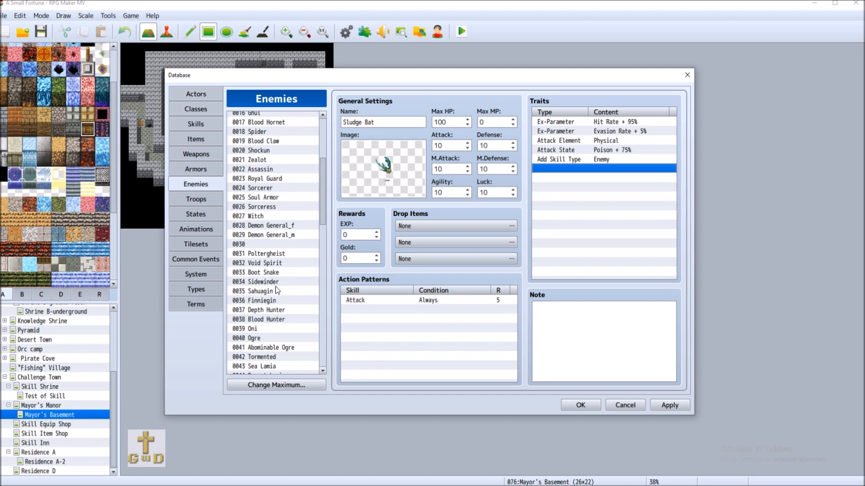
click(282, 282)
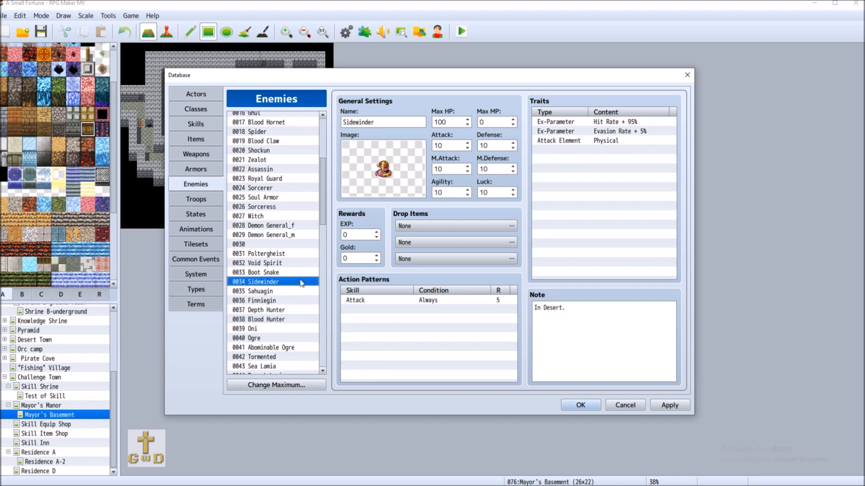
scroll(297, 220, up, 5)
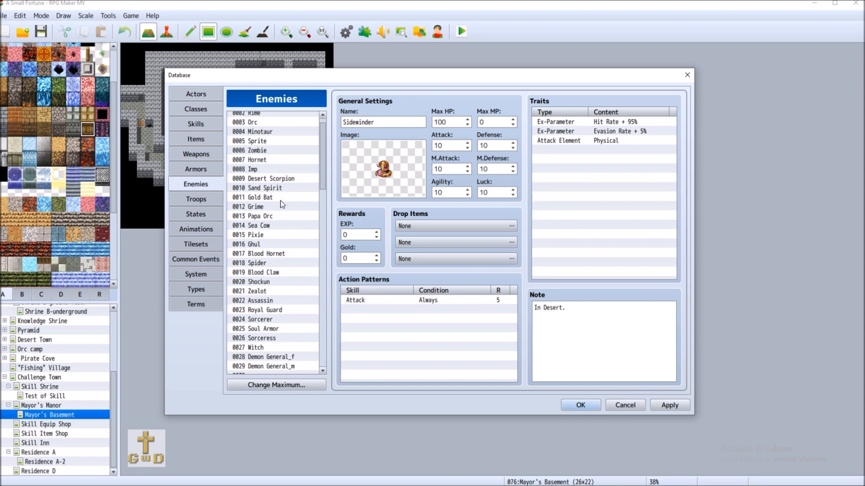
click(281, 198)
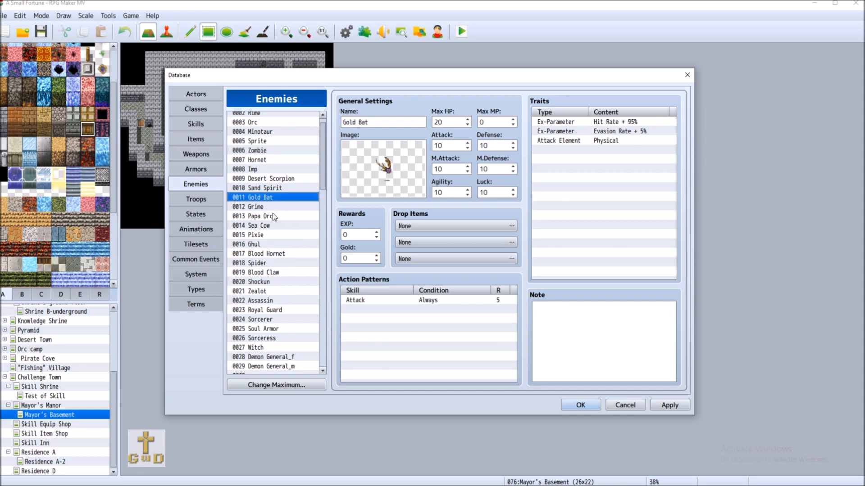
scroll(272, 213, up, 1)
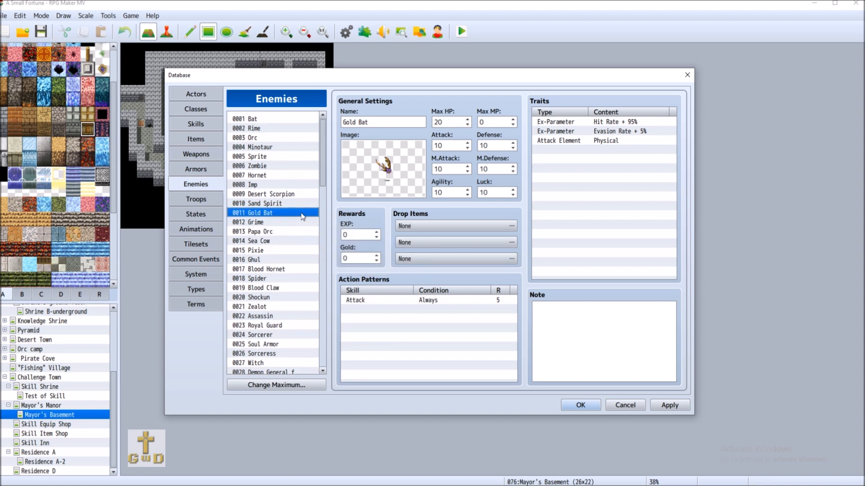
click(290, 196)
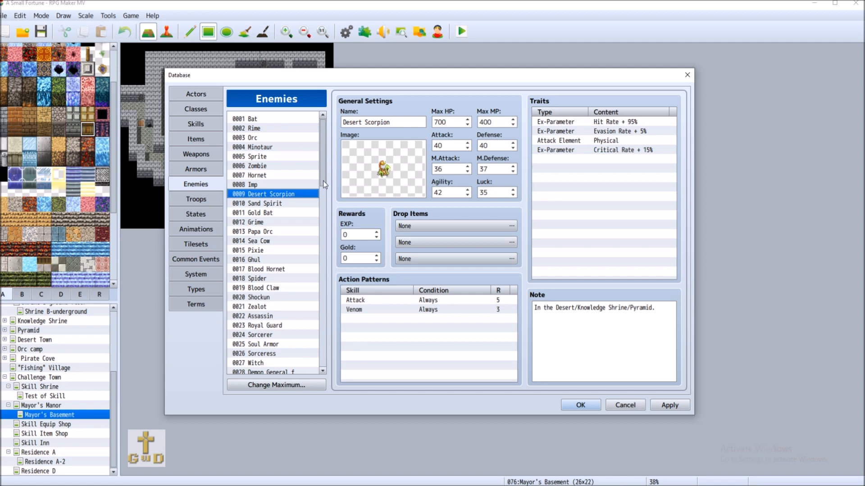
Return to the Sludge Bat enemy entry and set its Agility to 50.
drag(323, 180, 322, 341)
click(270, 356)
double_click(448, 192)
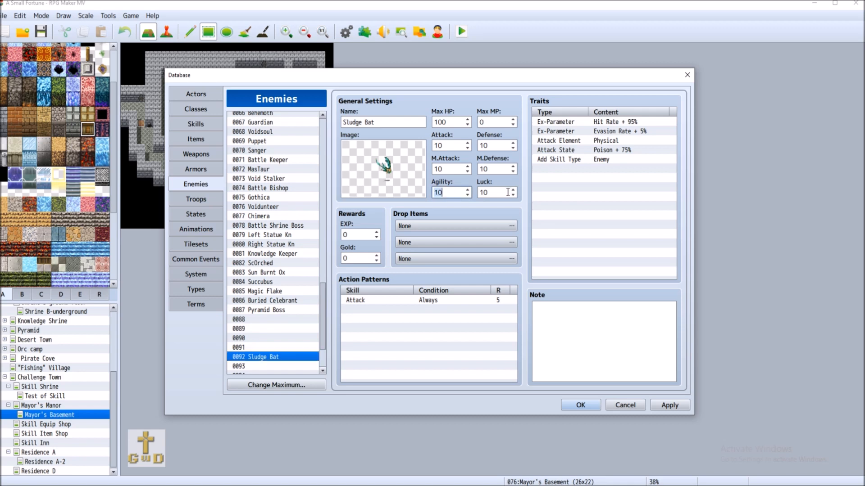
mouse_move(498, 192)
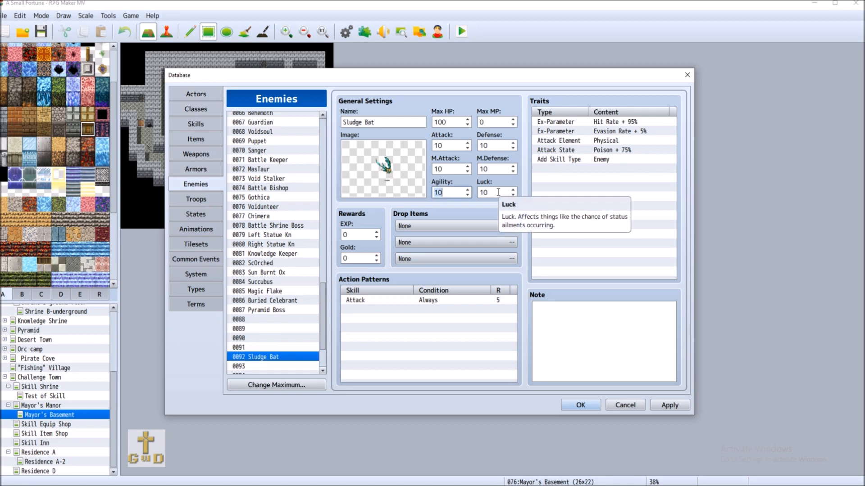
text(5)
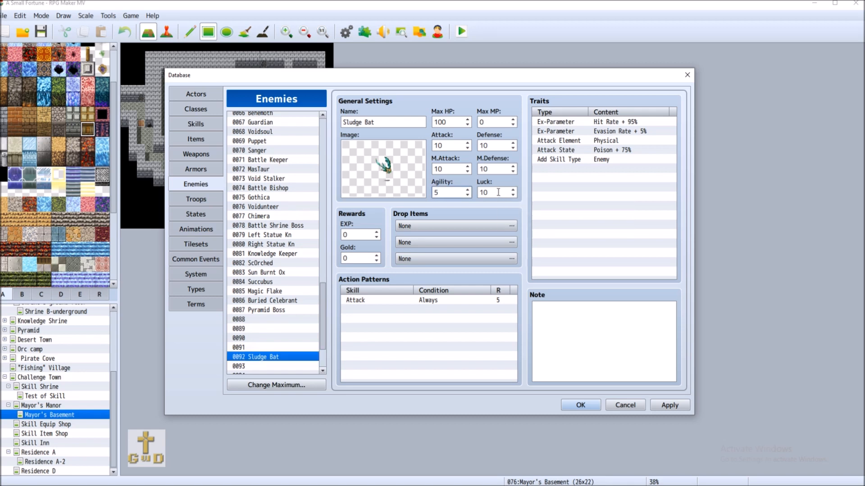
text(0)
Set the Sludge Bat's M.Attack to 47 and its Attack to 52.
click(455, 165)
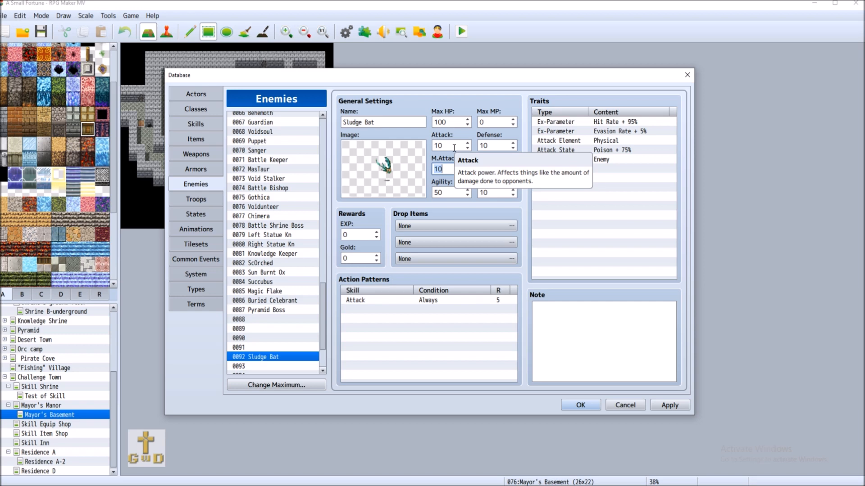
text(4)
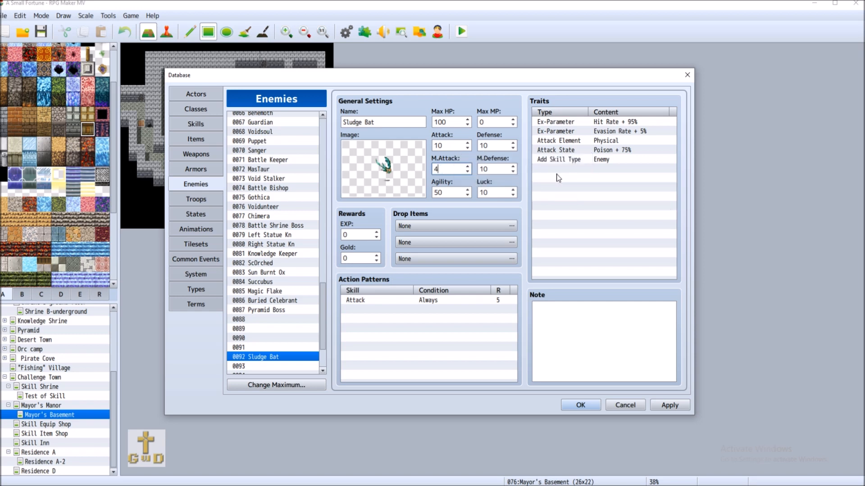
text(7)
double_click(440, 145)
text(52)
Set the Sludge Bat's Agility to 55 and its Defense to 47.
double_click(495, 146)
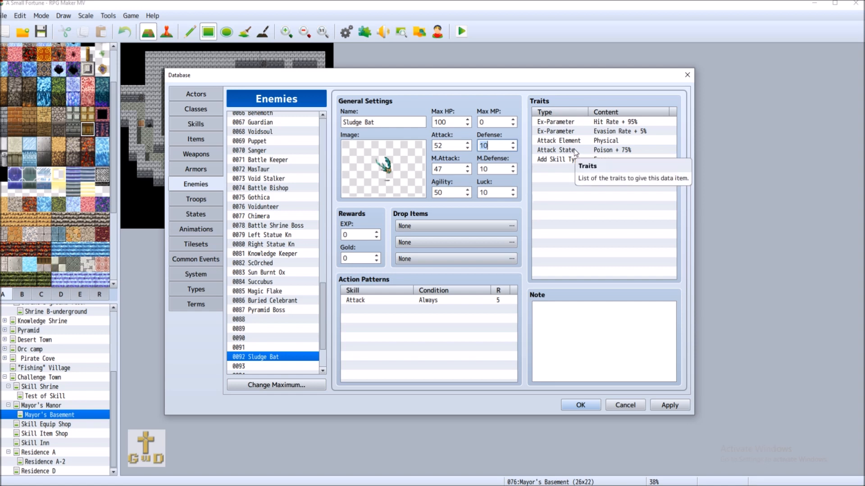
double_click(441, 193)
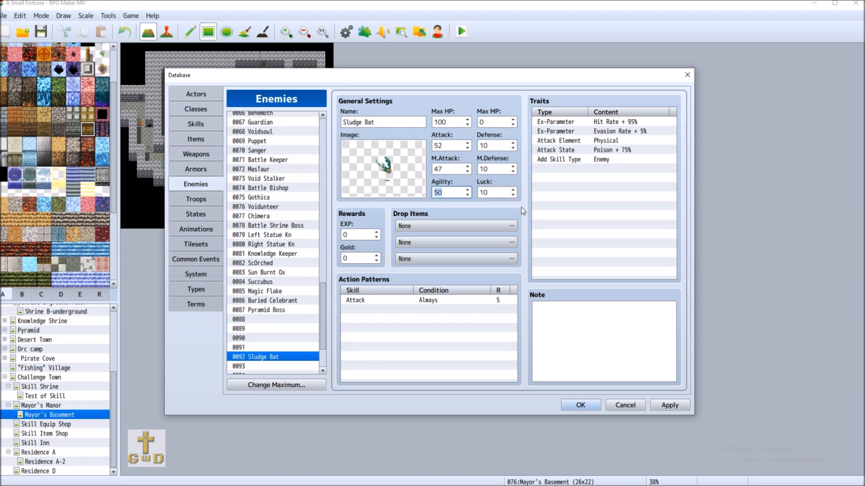
text(55)
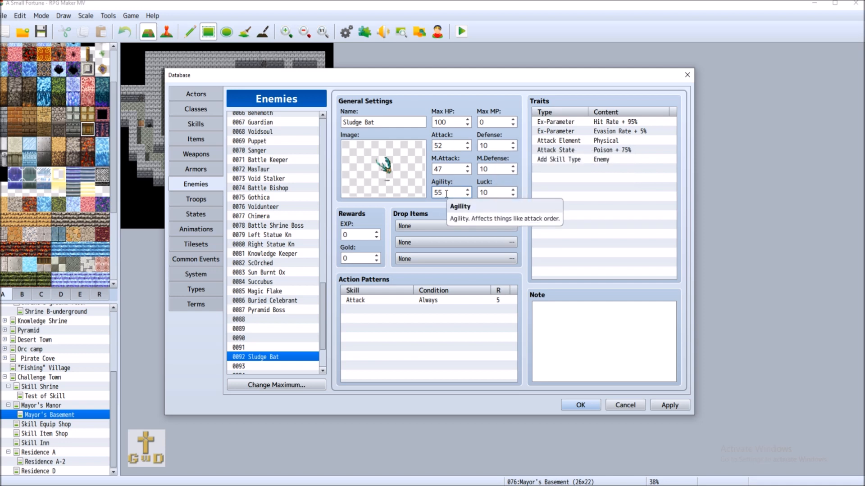
double_click(499, 145)
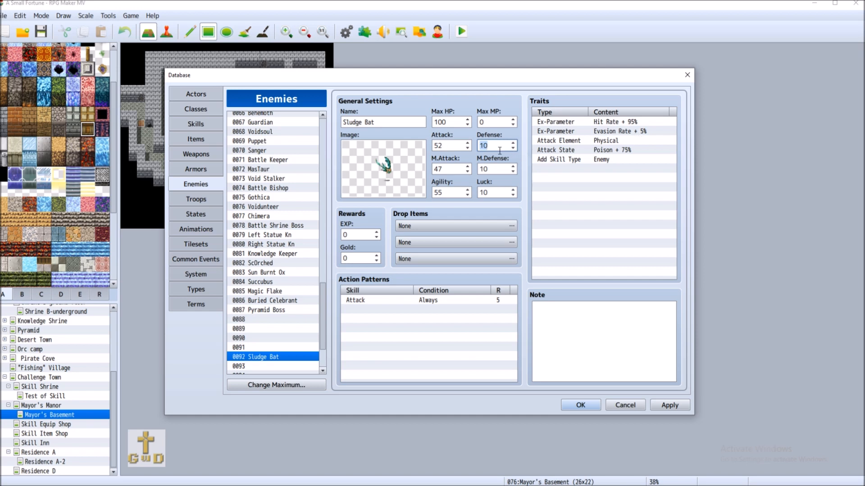
mouse_move(500, 151)
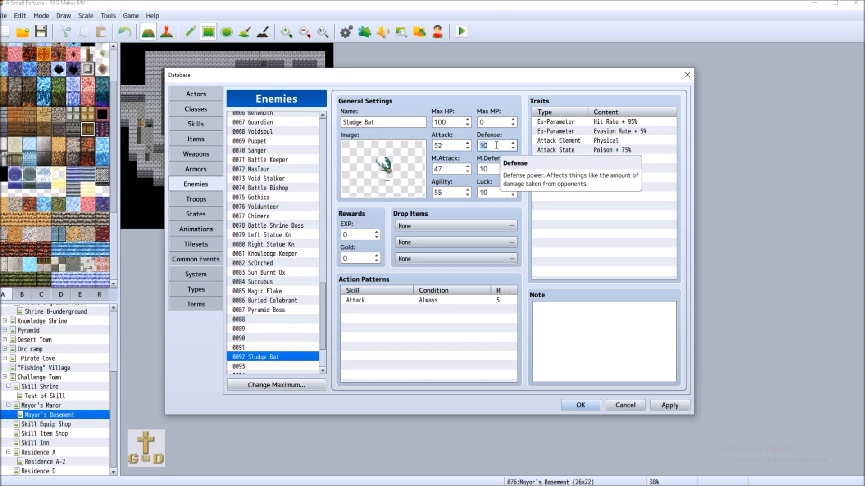
text(4)
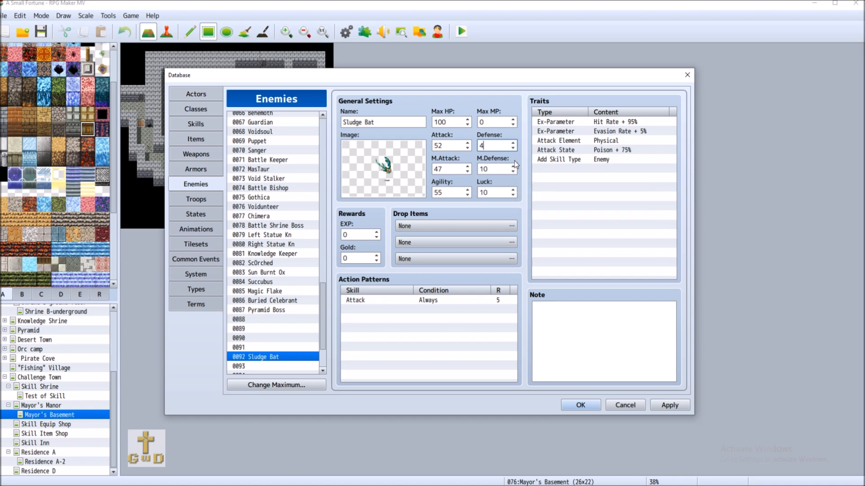
text(7)
Set the Sludge Bat's M.Attack to 49, M.Defense to 47 and Luck to 53.
double_click(448, 169)
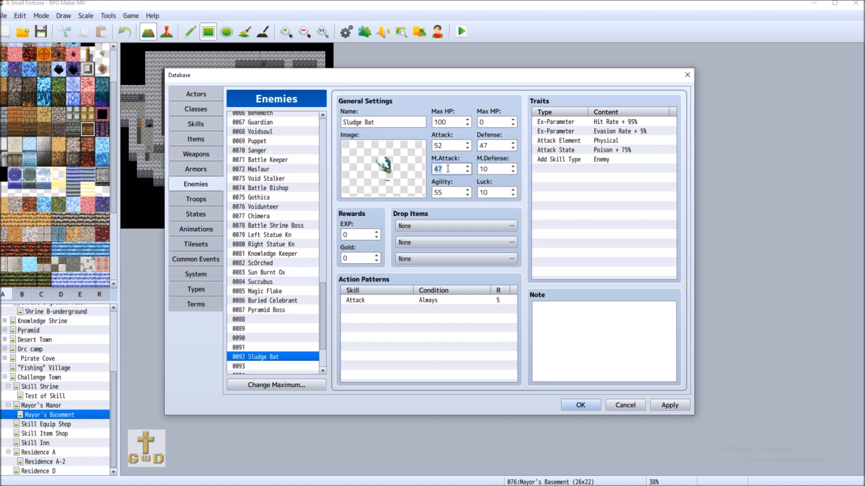
text(49)
key(Tab)
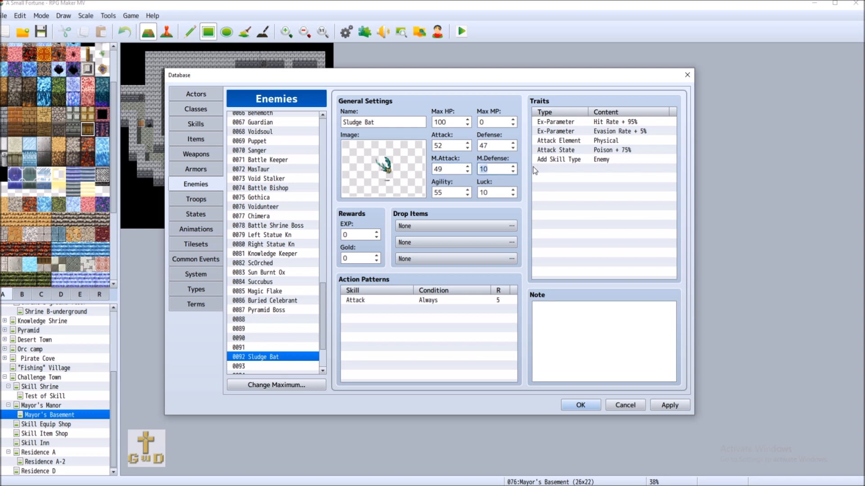
text(47)
key(Tab)
text(53)
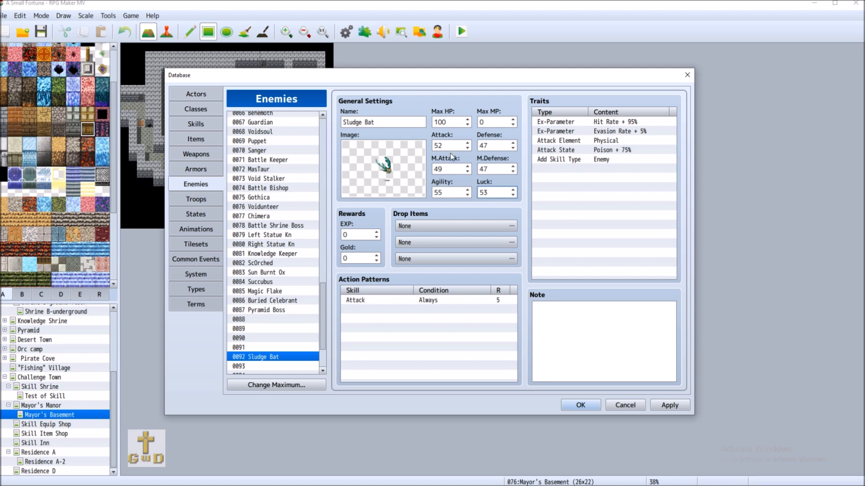
Set both Max HP and Max MP of the Sludge Bat to 1000.
key(Tab)
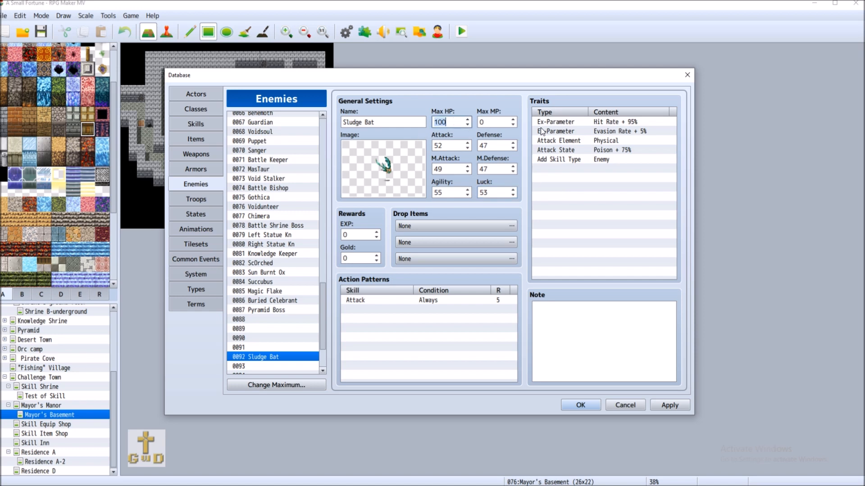
text(1000)
click(489, 121)
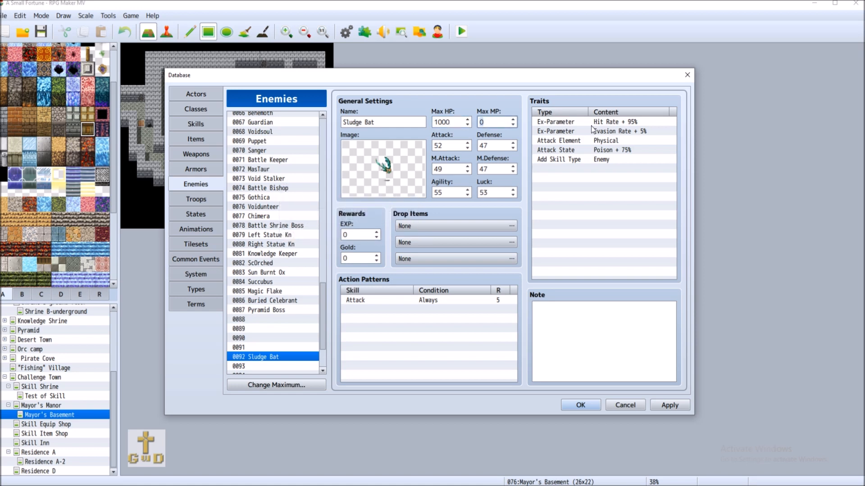
text(1000)
Set the Sludge Bat's Gold reward to 100.
click(377, 258)
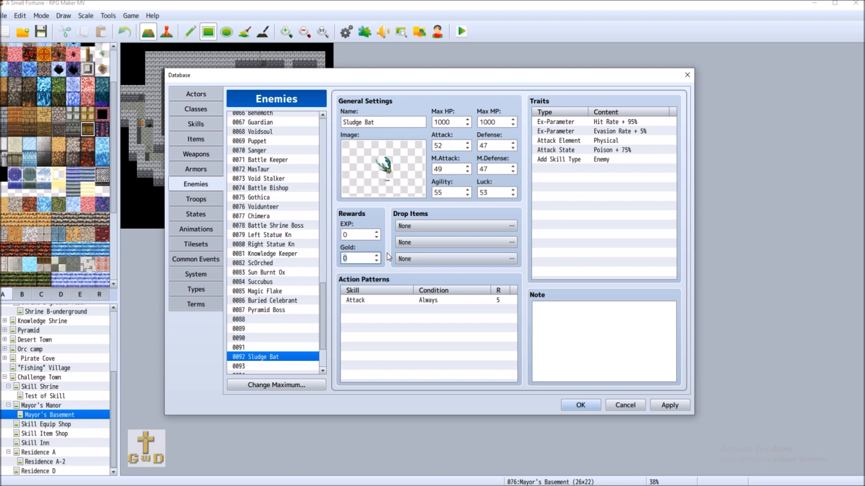
text(100)
click(355, 235)
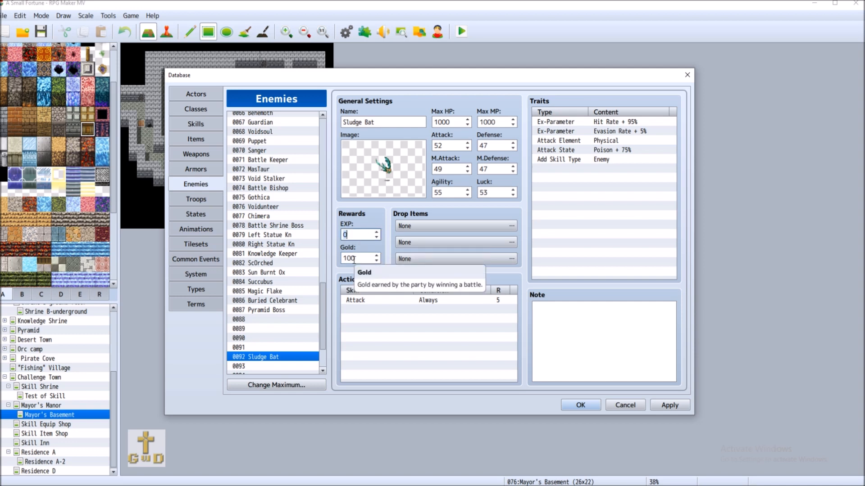
Look through the weapon database and check the Short Spear, Scimitar and Stone Knife settings and notes.
drag(321, 299, 325, 280)
click(208, 155)
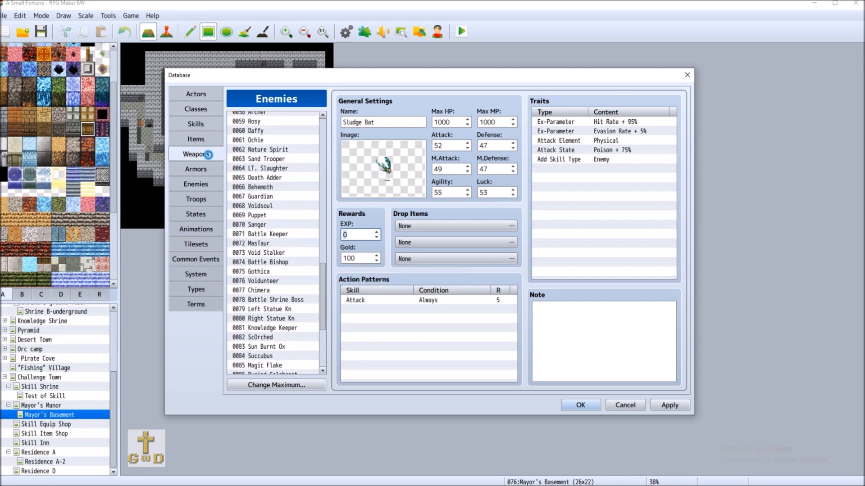
scroll(284, 276, down, 3)
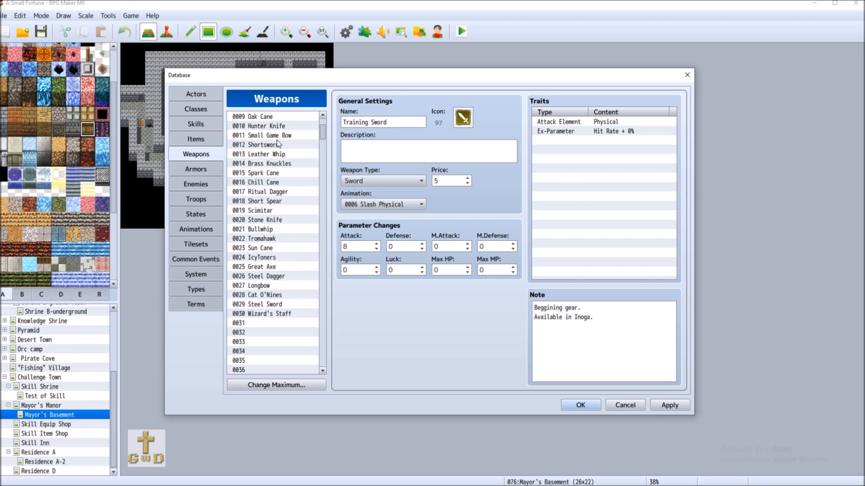
scroll(285, 183, up, 2)
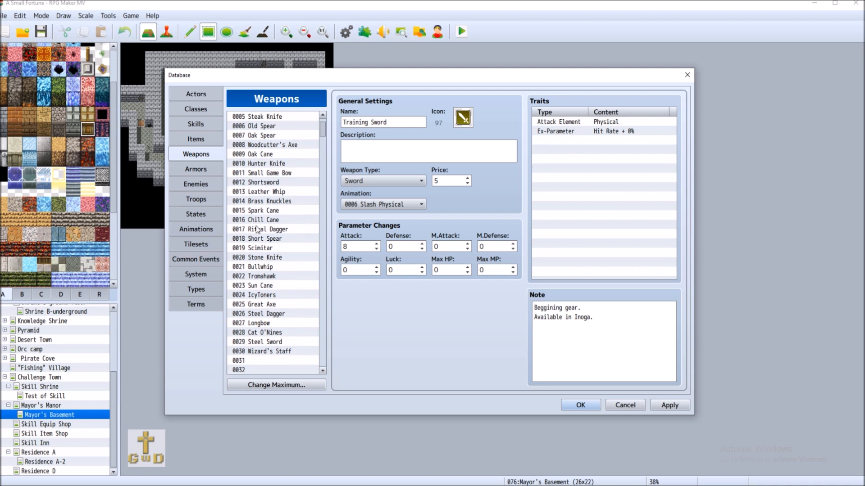
click(276, 238)
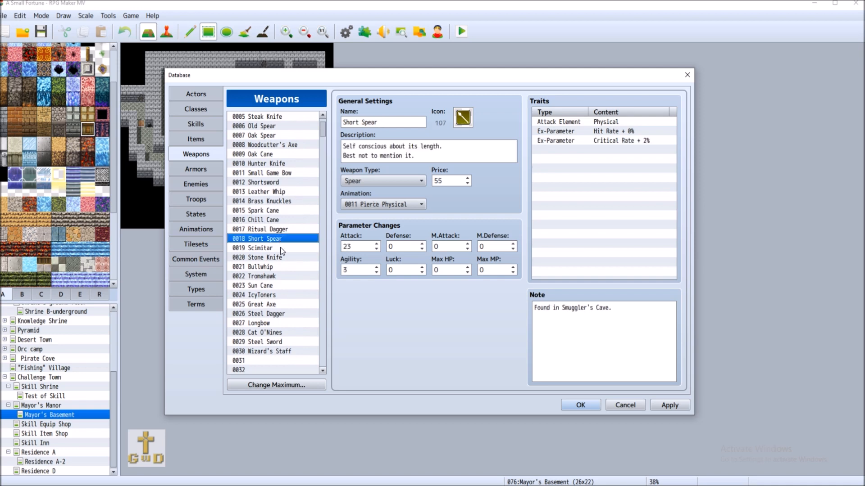
click(281, 248)
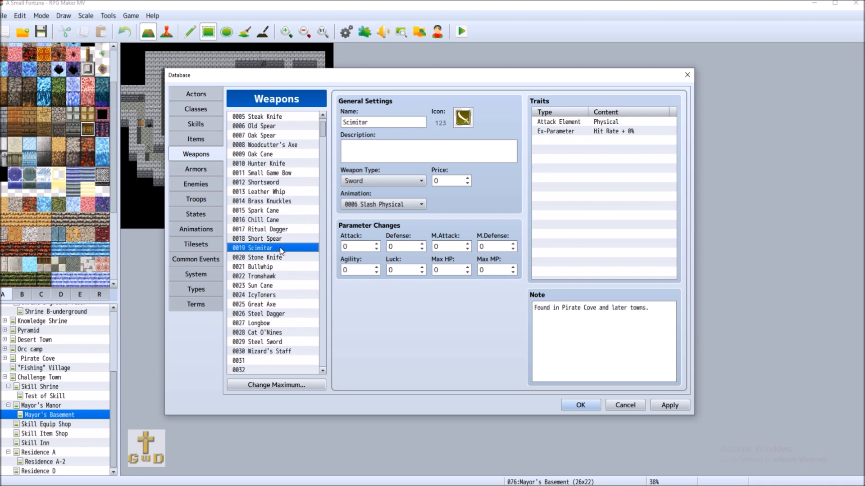
click(282, 258)
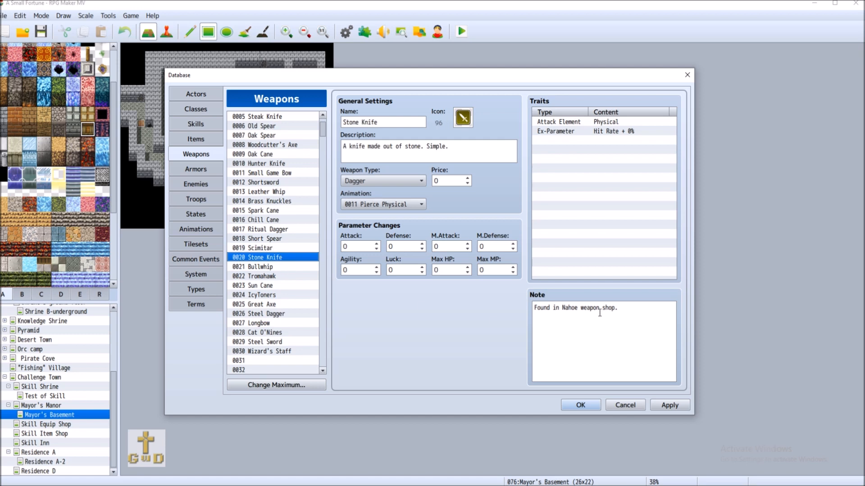
Compare the prices, parameters and notes of weapons from the Oak Cane and Small Game Bow through the Great Axe and Longbow.
click(276, 153)
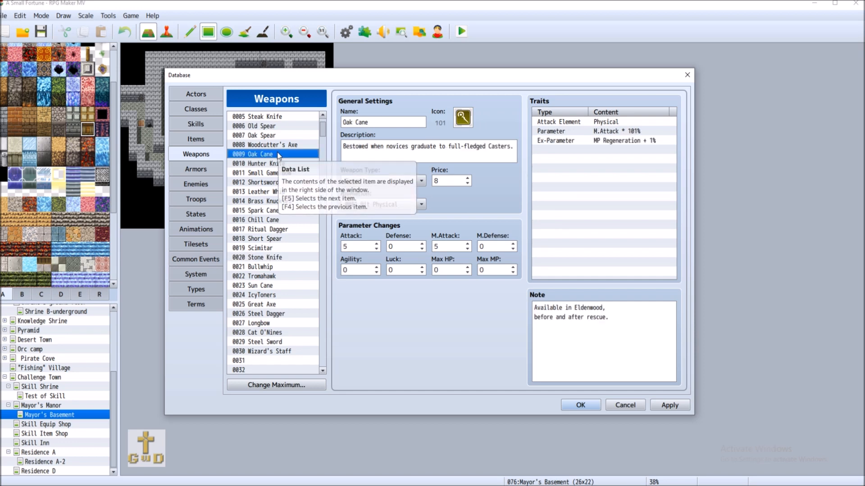
click(290, 173)
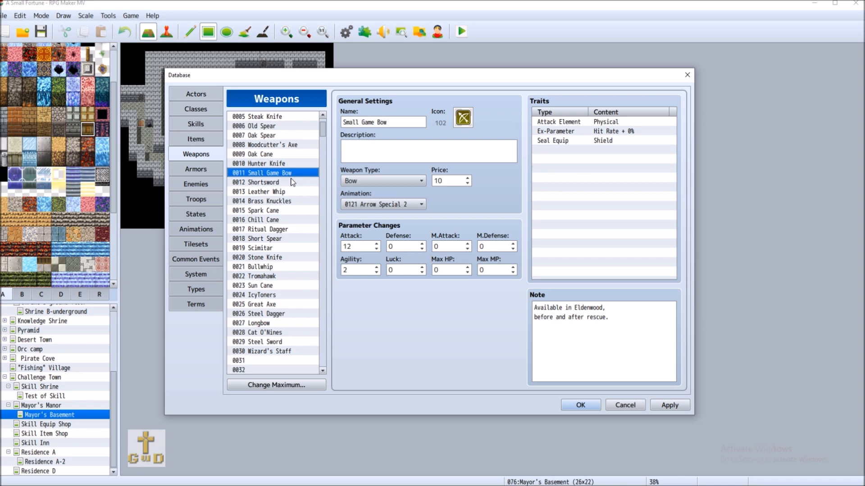
click(293, 182)
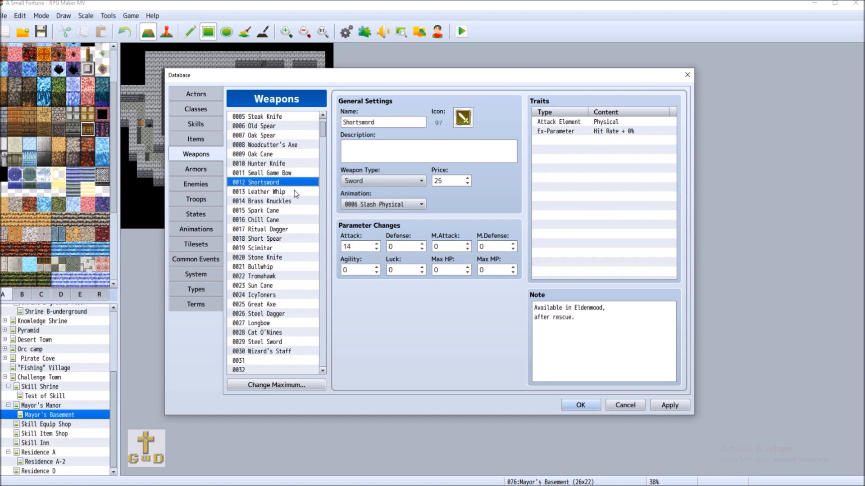
click(295, 192)
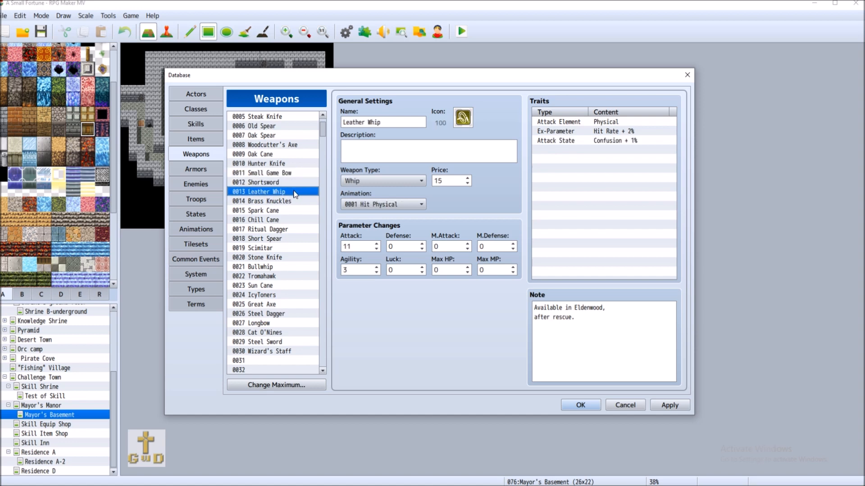
click(291, 248)
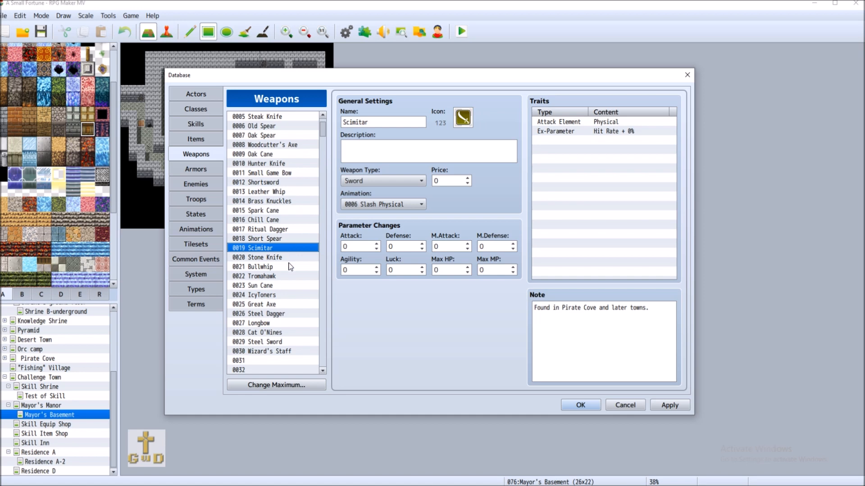
click(290, 258)
click(290, 277)
click(291, 287)
click(293, 305)
click(299, 324)
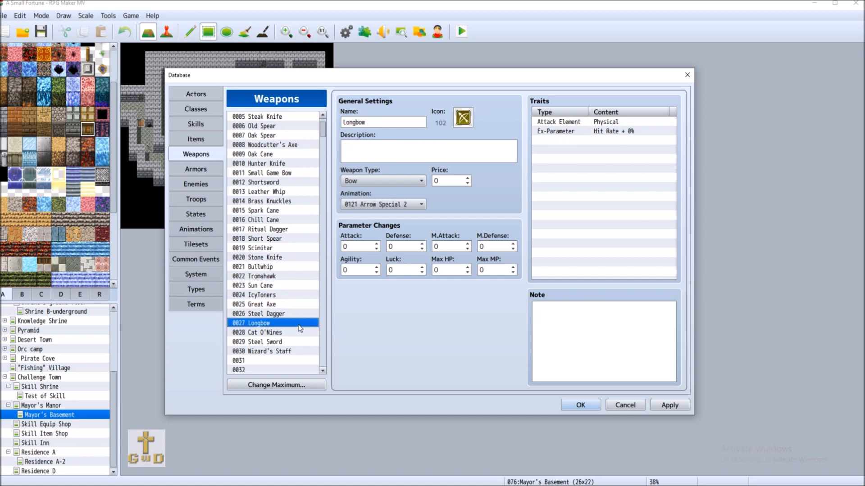
Go back to the Sludge Bat enemy and set its EXP reward to 70.
click(206, 185)
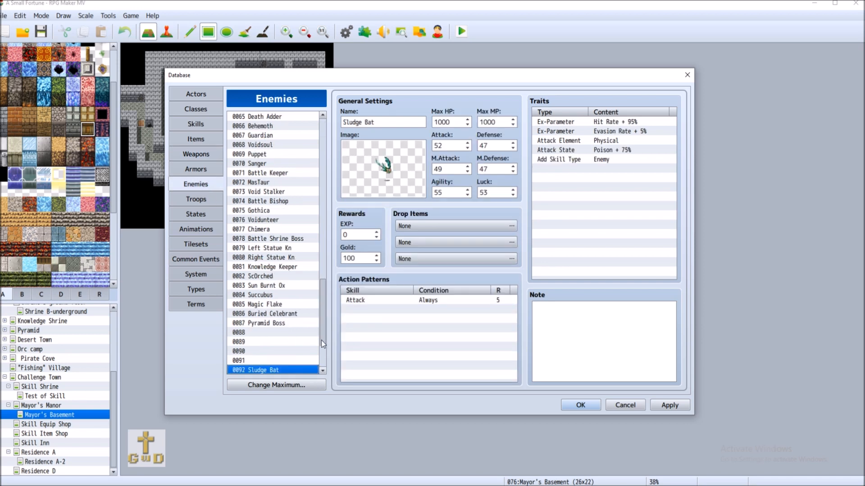
click(347, 235)
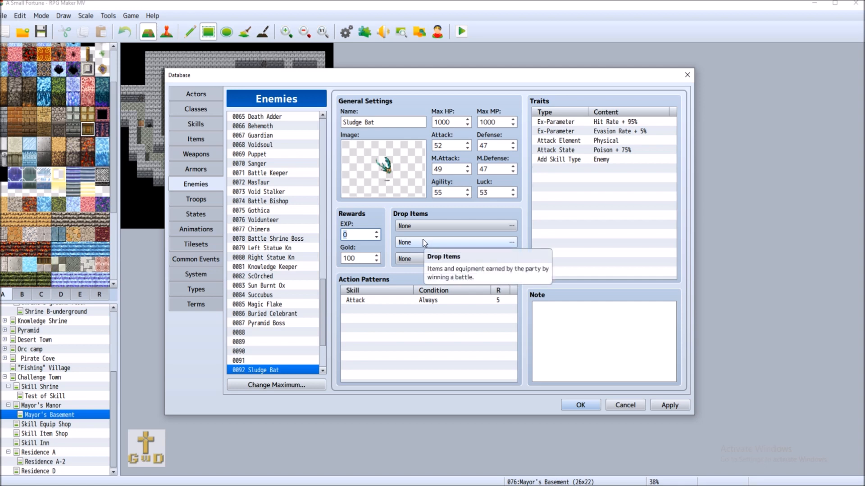
text(50)
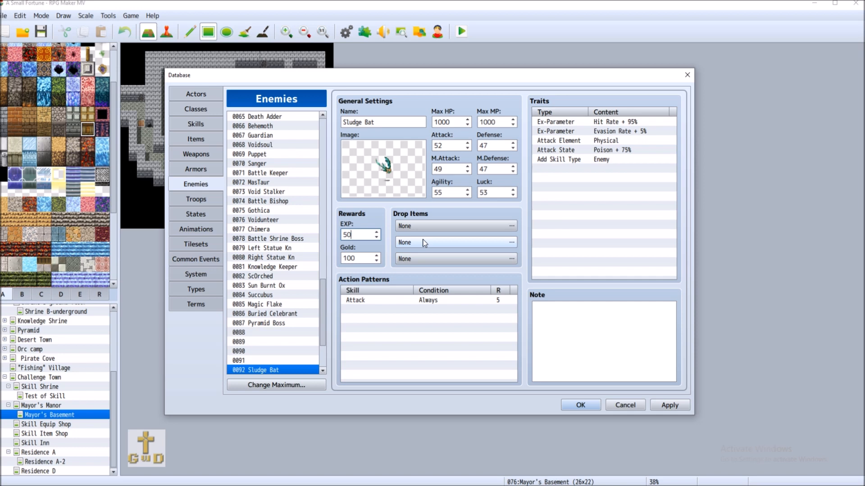
key(BackSpace)
key(BackSpace)
text(70)
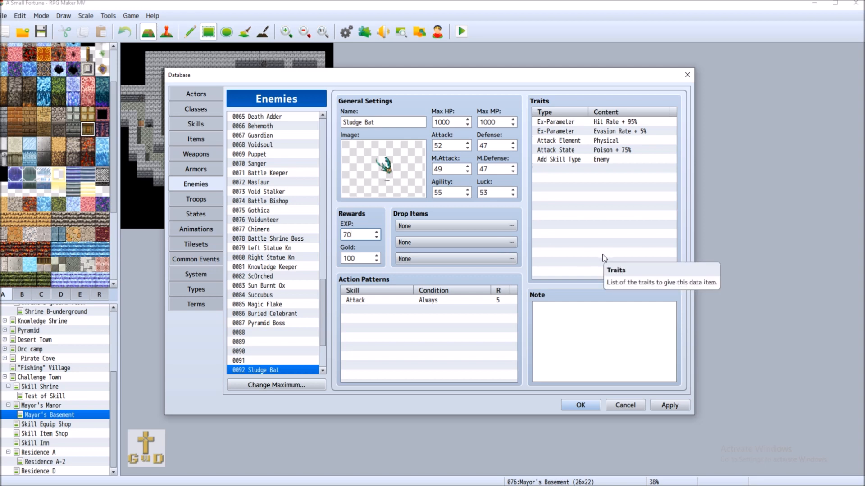
Give the empty enemy slot 0093 the Cockatrice image with its hue set to 21.
scroll(304, 283, down, 2)
click(284, 333)
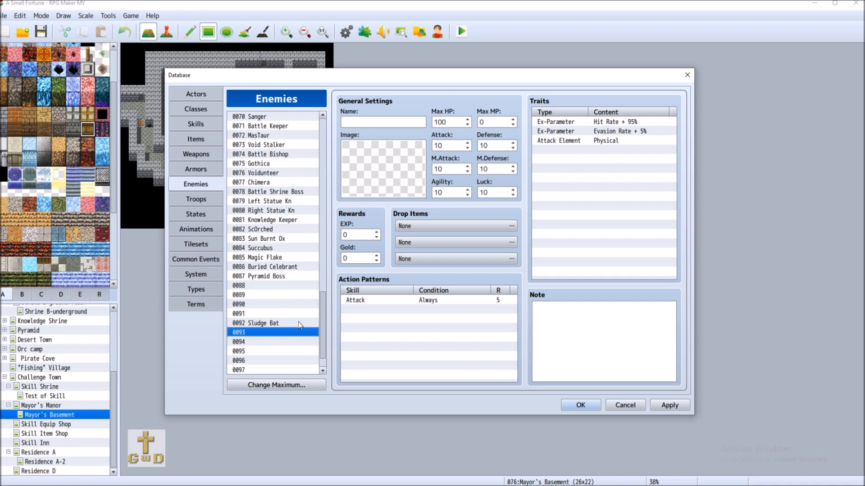
double_click(405, 166)
scroll(332, 277, down, 2)
scroll(332, 277, down, 3)
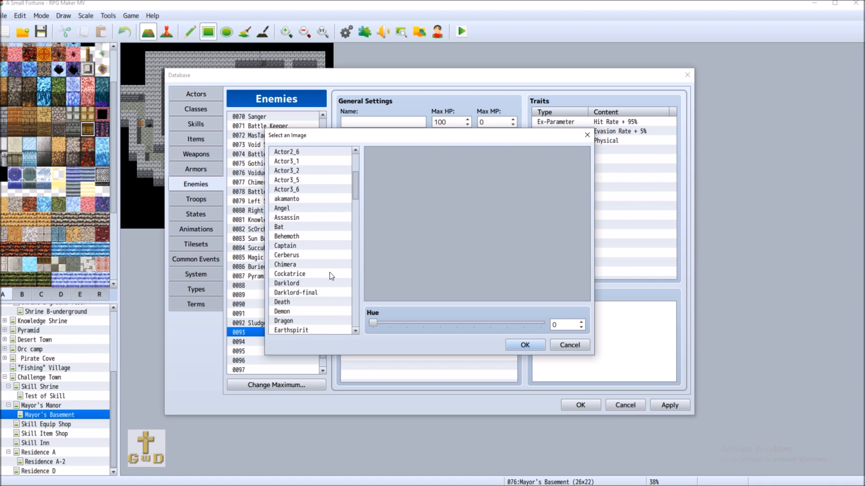
click(320, 249)
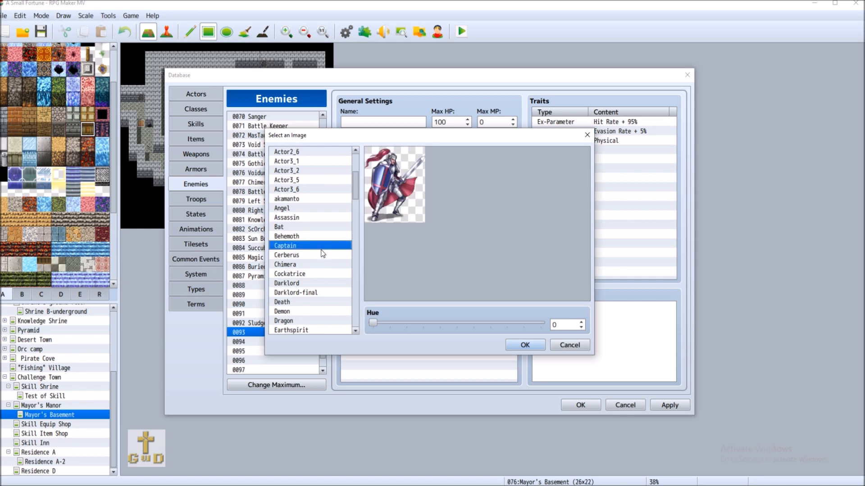
key(Up)
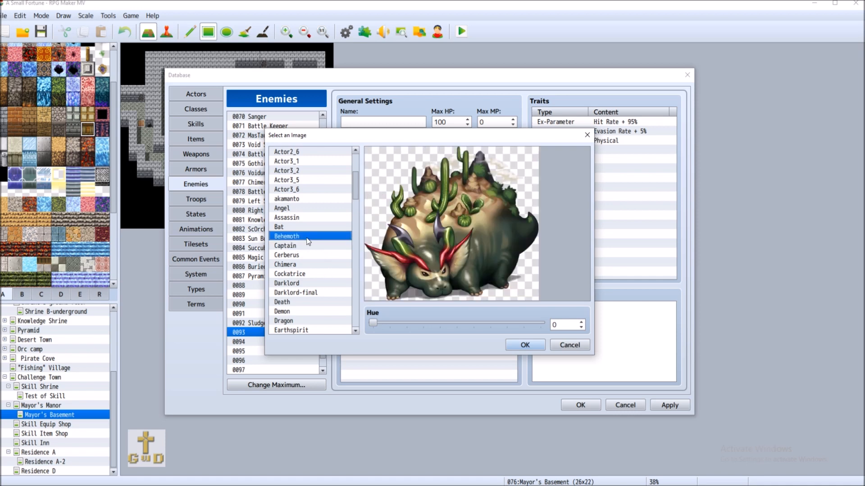
click(334, 255)
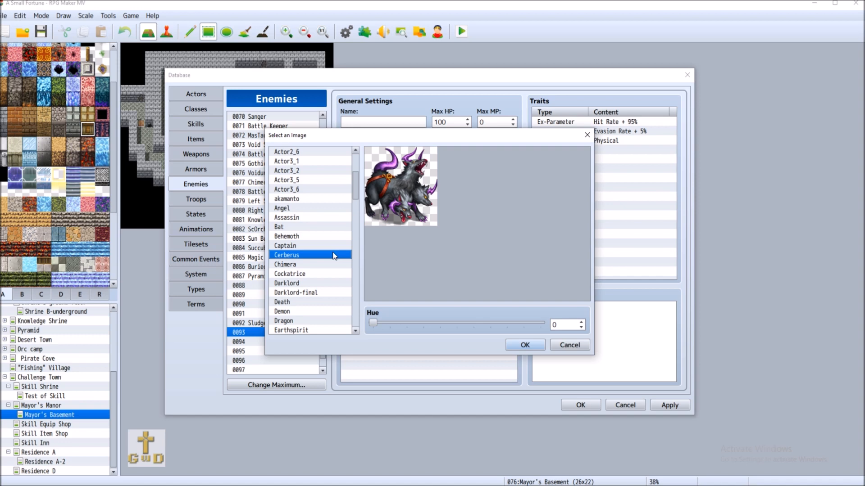
click(317, 265)
click(336, 275)
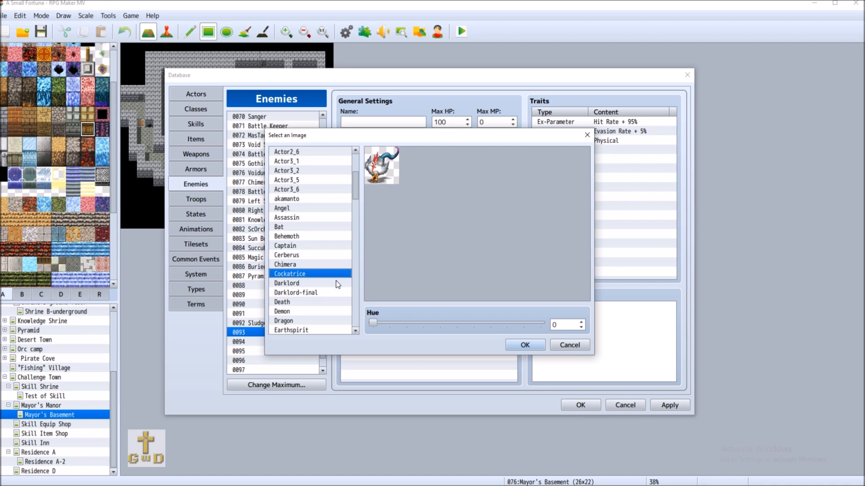
mouse_move(374, 325)
mouse_down()
mouse_move(547, 316)
mouse_move(357, 312)
mouse_move(383, 312)
mouse_up()
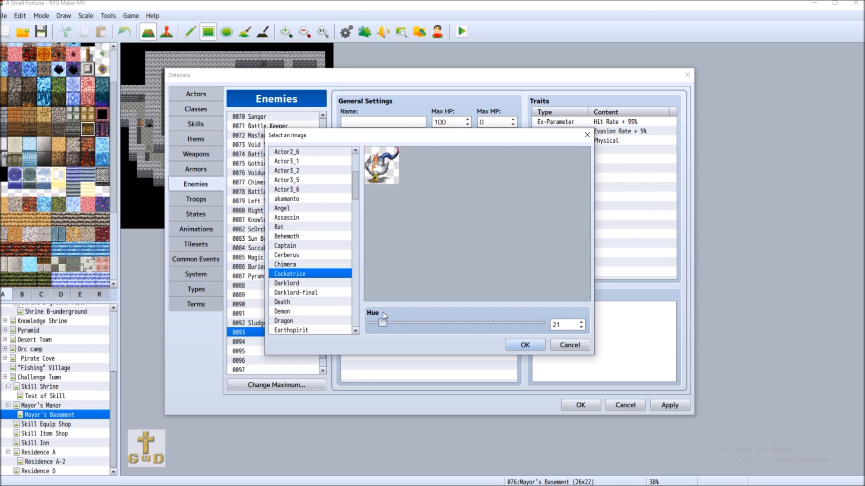
click(525, 345)
Name the new enemy in slot 0093 Cocatrice.
click(376, 121)
mouse_move(479, 140)
text(Coc)
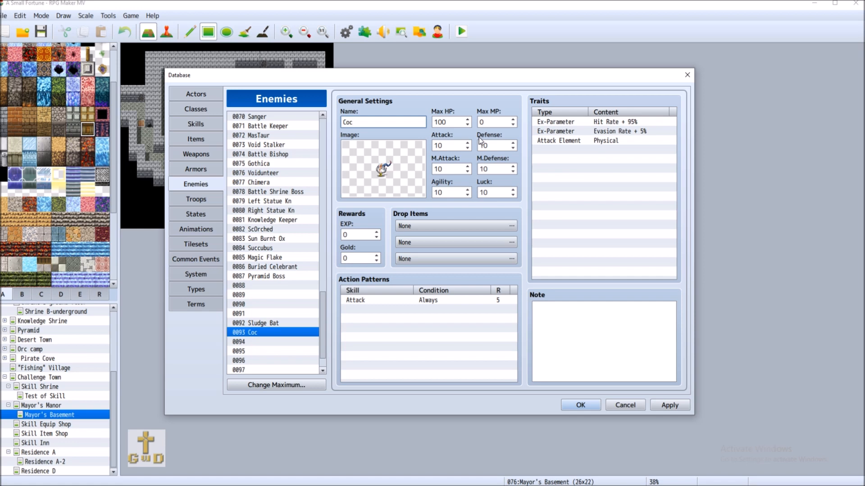
text(to)
key(BackSpace)
key(BackSpace)
key(BackSpace)
key(BackSpace)
text(coa)
key(BackSpace)
key(BackSpace)
text(aTrice)
click(356, 122)
key(Delete)
text(t)
Review the attack element options for the Cocatrice and keep Physical.
right_click(606, 140)
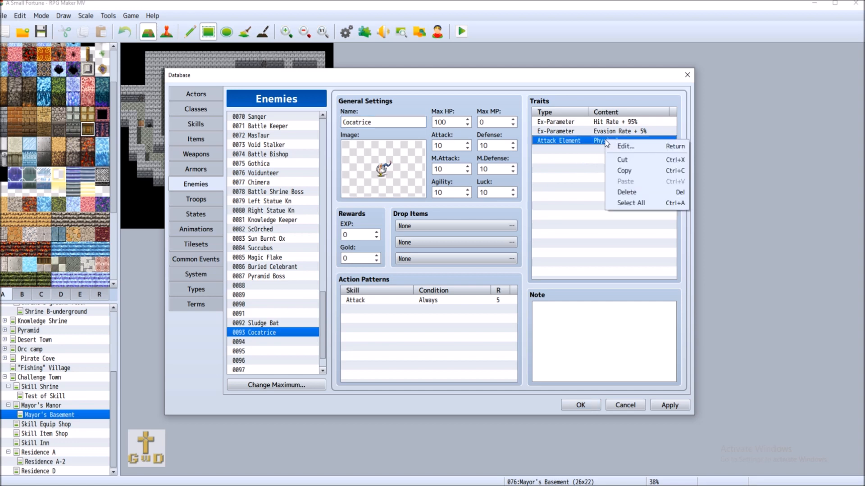
click(644, 149)
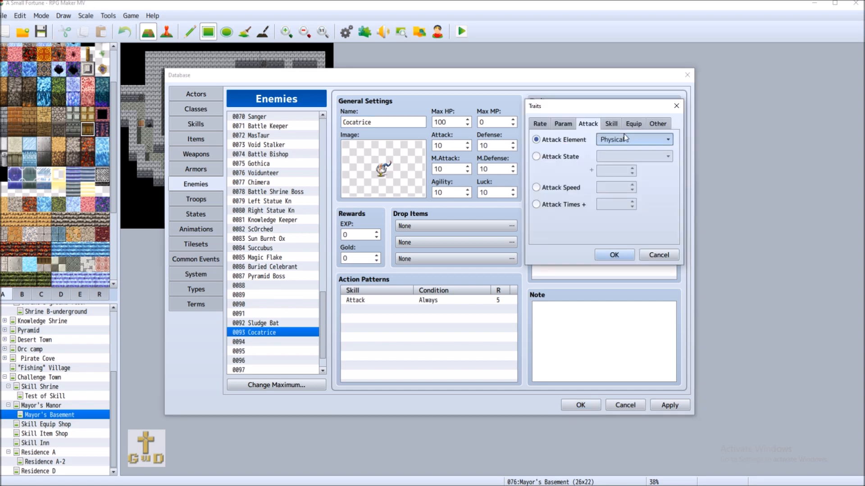
click(626, 140)
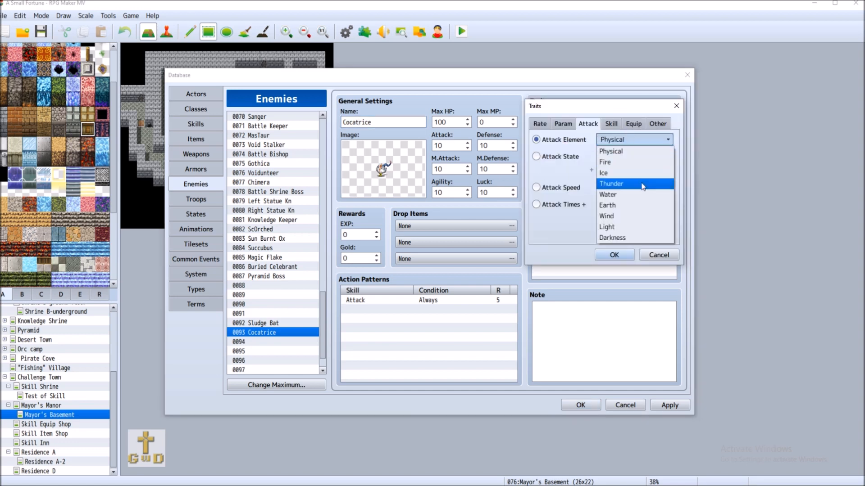
click(641, 151)
click(615, 255)
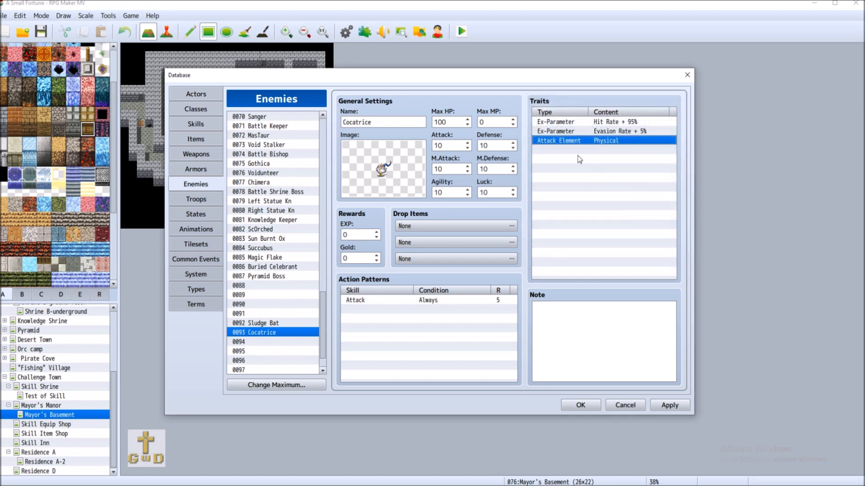
Add an Attack State trait to the Cocatrice that inflicts Paralyze at 50%.
double_click(577, 148)
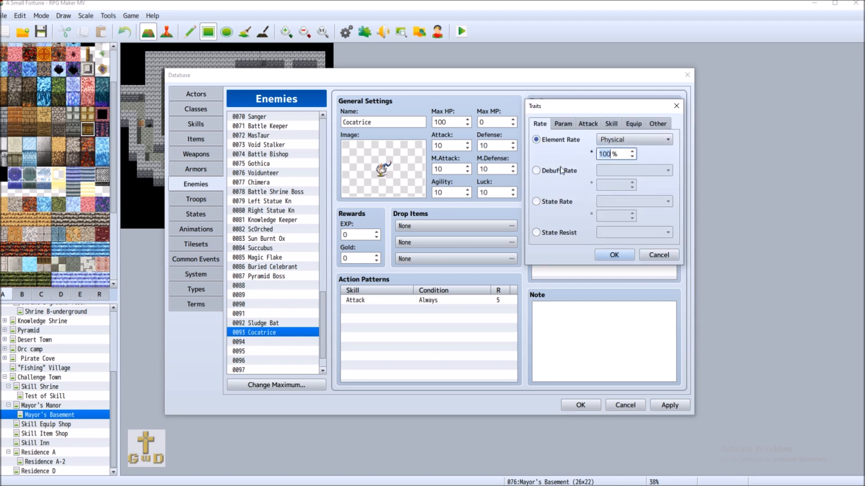
click(585, 123)
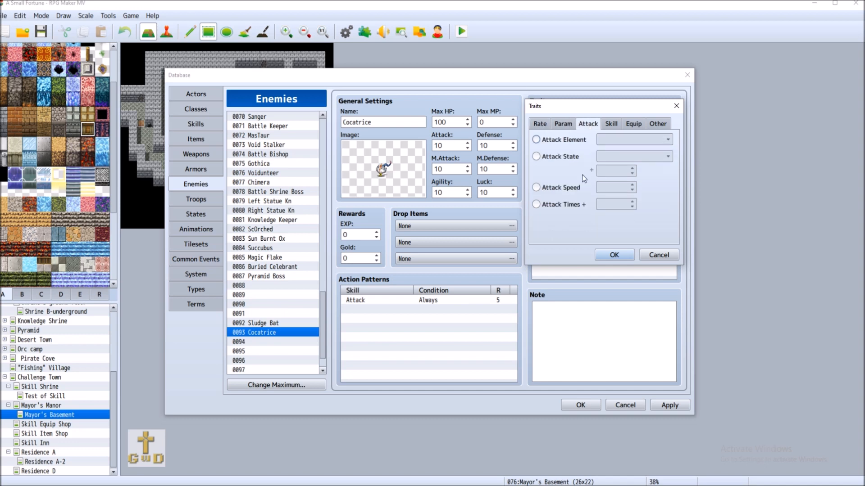
click(573, 156)
click(669, 156)
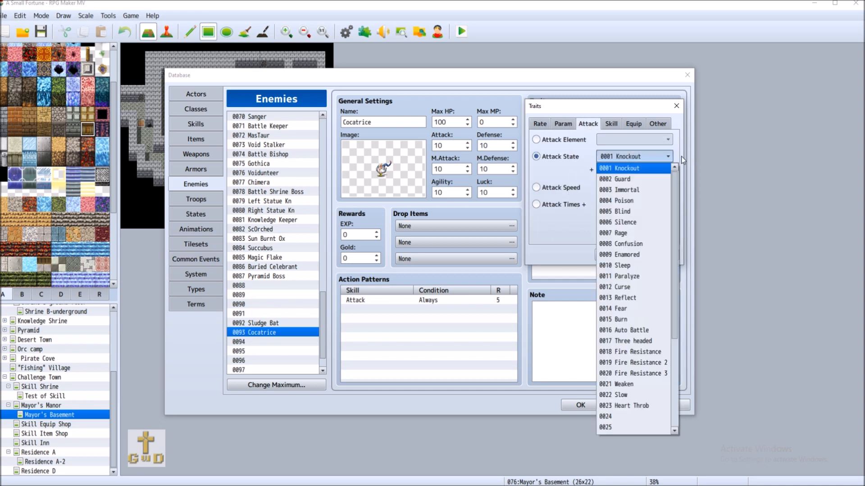
click(628, 276)
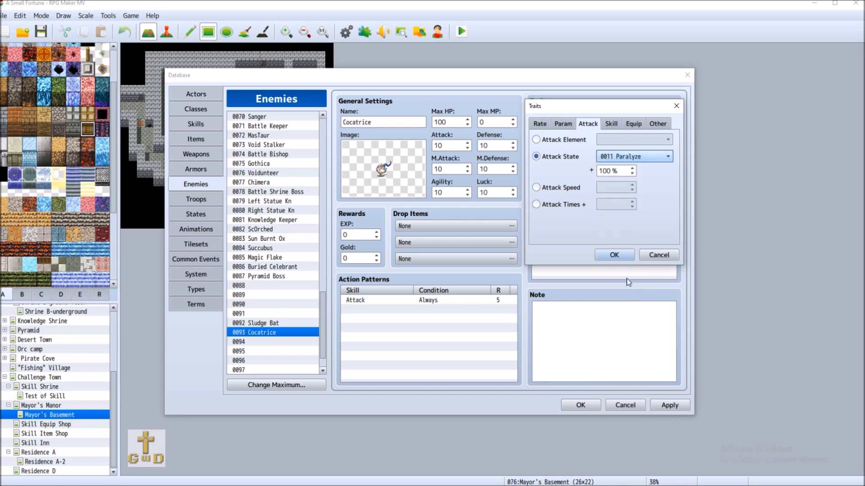
double_click(612, 170)
text(50)
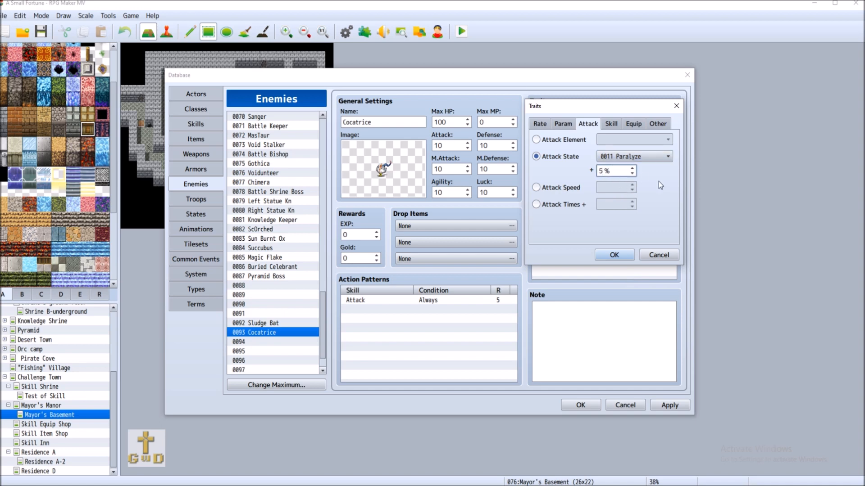
key(Return)
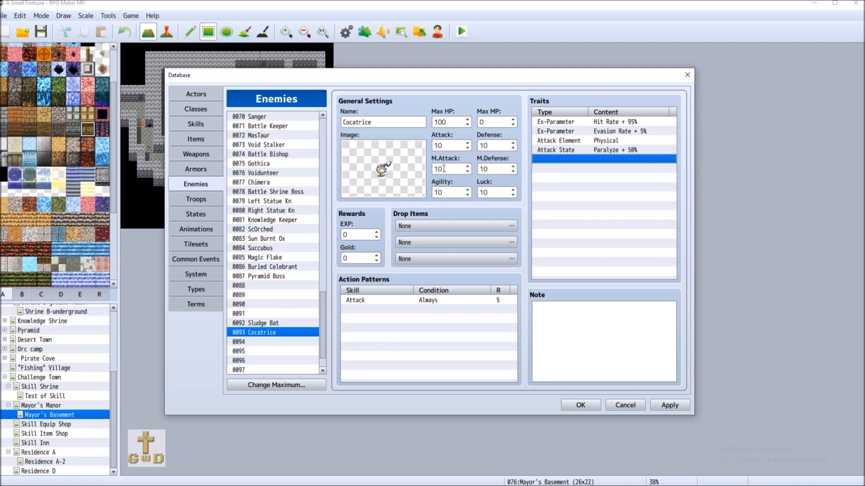
Set the Cocatrice's Agility to 47 and its Luck to 48.
double_click(451, 192)
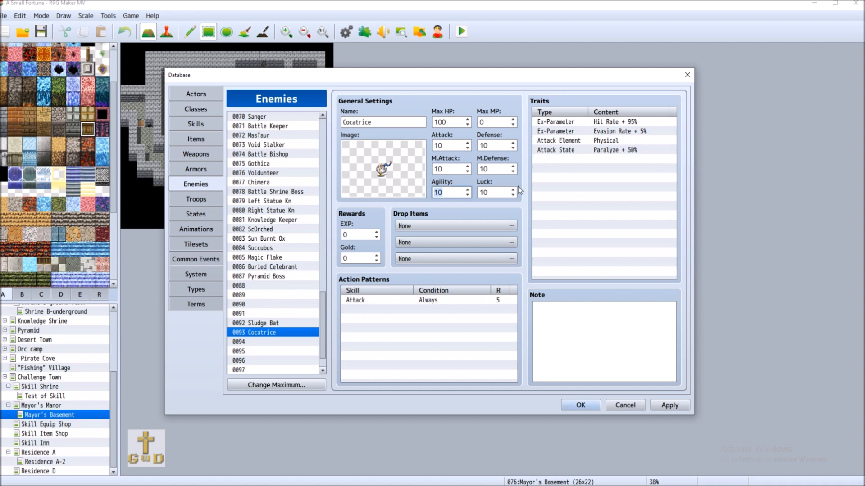
text(47)
double_click(501, 193)
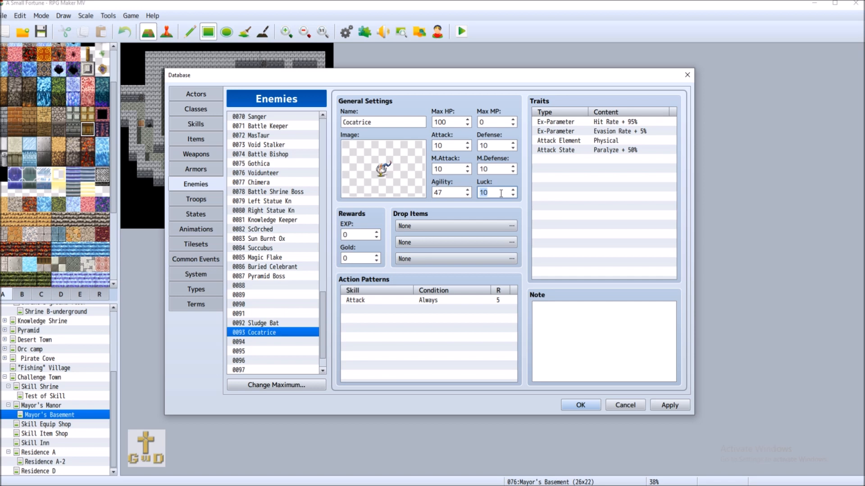
text(48)
Set both M.Attack and M.Defense of the Cocatrice to 48.
double_click(452, 170)
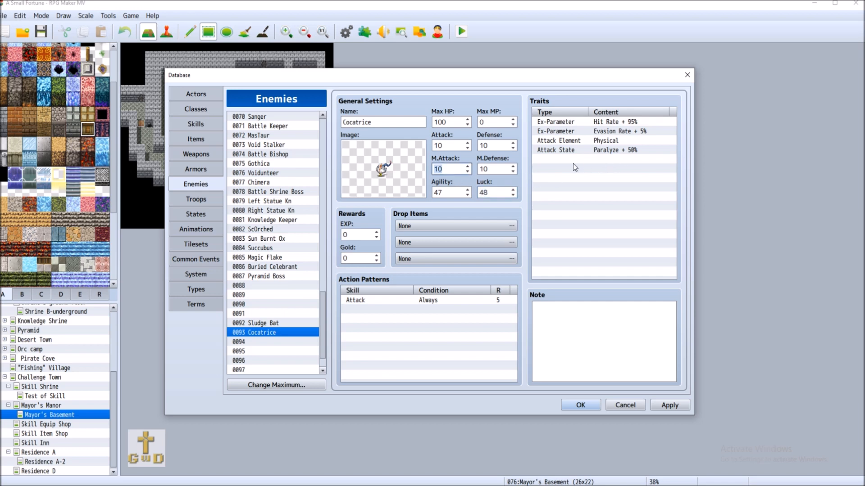
text(48)
key(Tab)
text(50)
key(BackSpace)
key(BackSpace)
text(48)
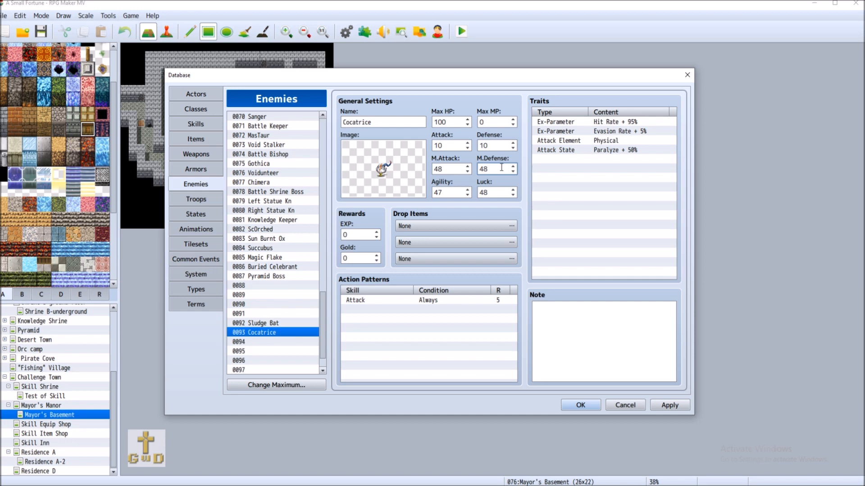
Set the Cocatrice's Defense to 48 and its Attack to 49.
double_click(495, 145)
text(48)
double_click(448, 144)
text(49)
Set both Max MP and Max HP of the Cocatrice to 1000.
click(496, 123)
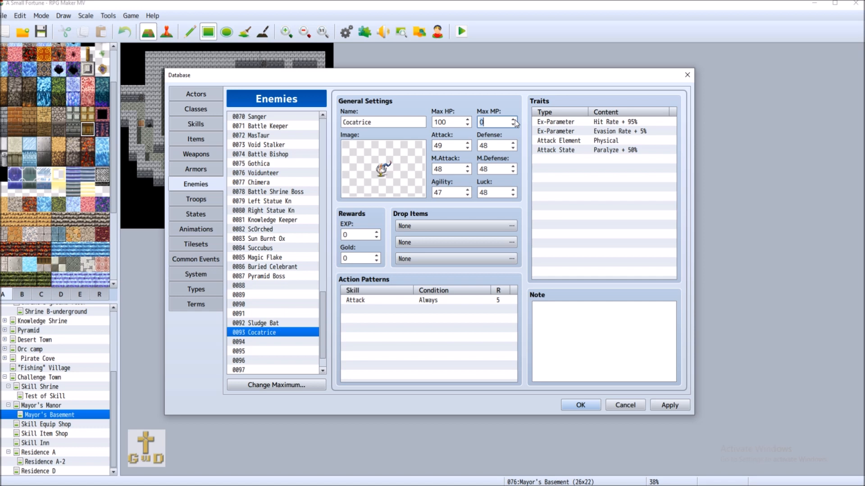
text(1000)
double_click(456, 120)
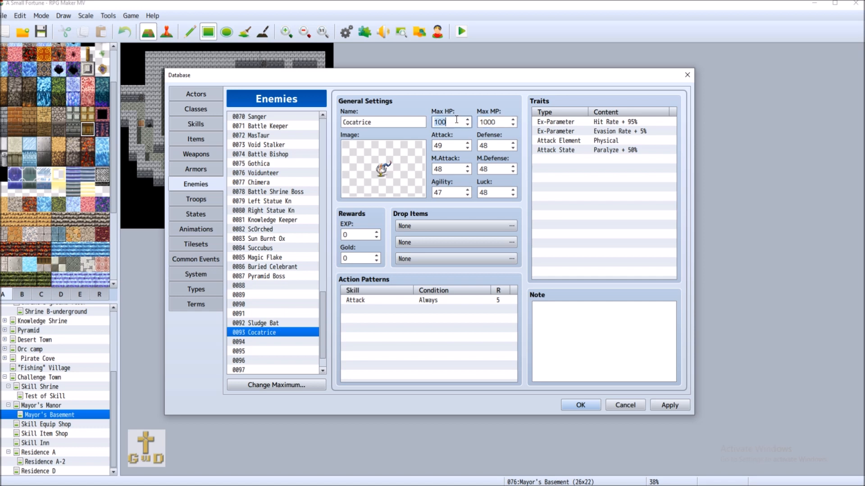
text(1000)
Set the Cocatrice's rewards to 60 EXP and 100 Gold, checking the Sludge Bat's rewards for comparison.
click(344, 234)
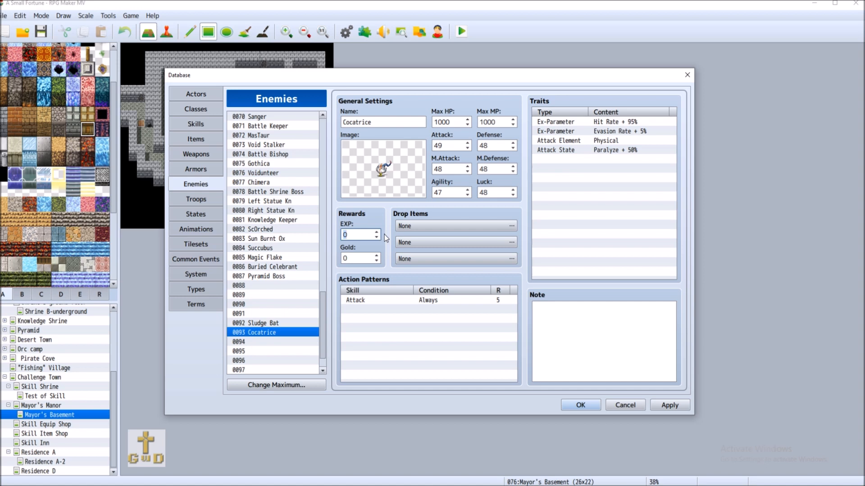
text(6)
key(Tab)
text(100)
key(BackSpace)
key(BackSpace)
key(BackSpace)
click(295, 323)
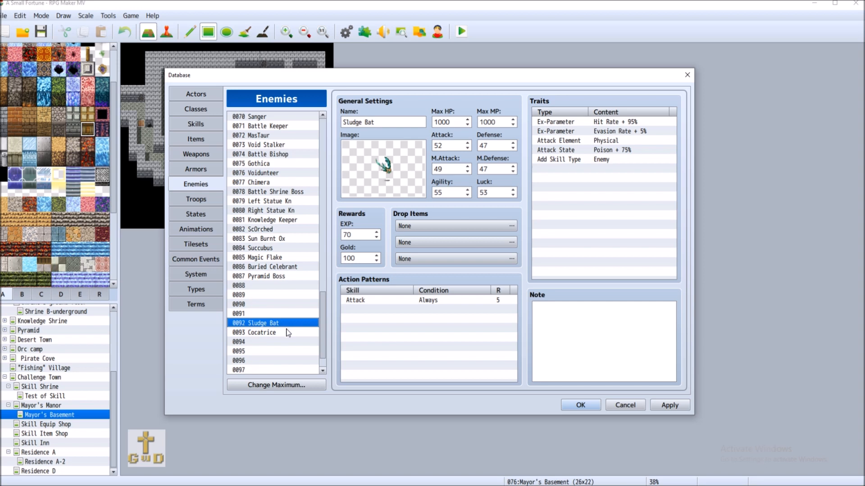
click(288, 332)
click(361, 259)
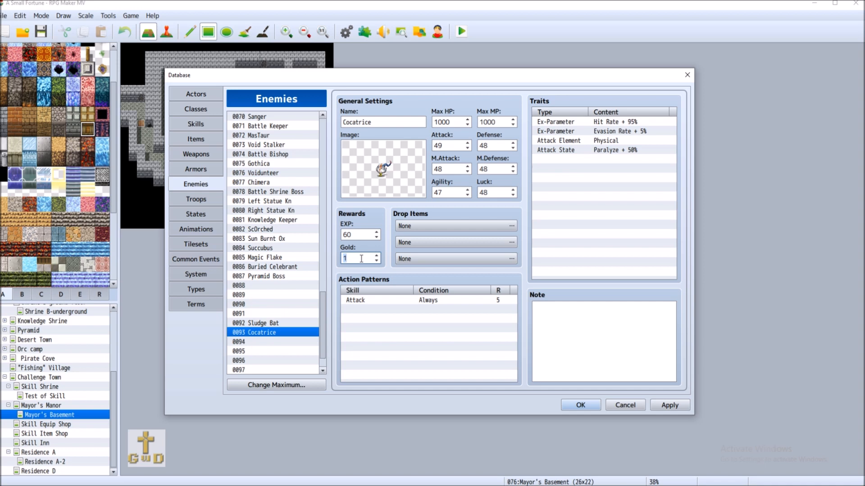
text(00)
Add a State Resist trait against Paralyze to the Cocatrice.
double_click(571, 159)
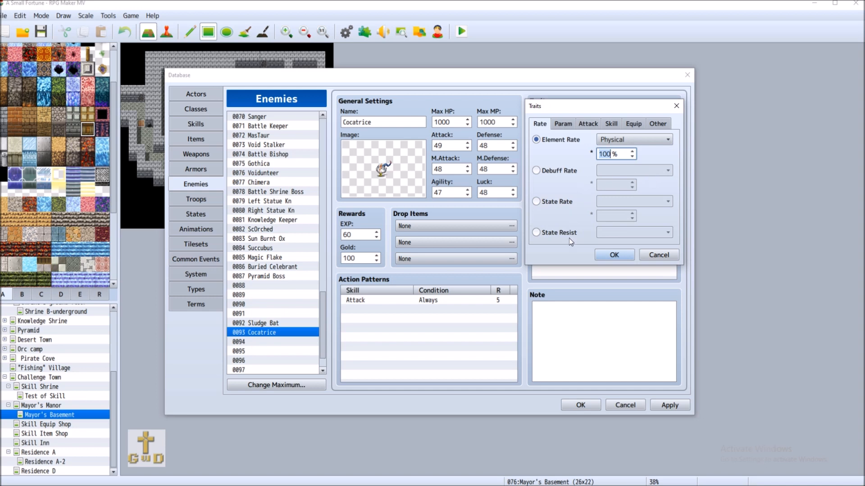
click(558, 232)
click(635, 232)
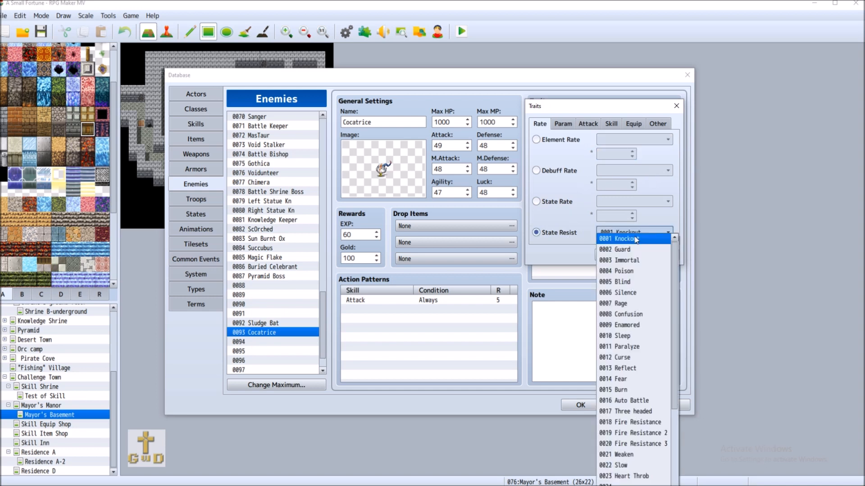
click(635, 346)
click(615, 257)
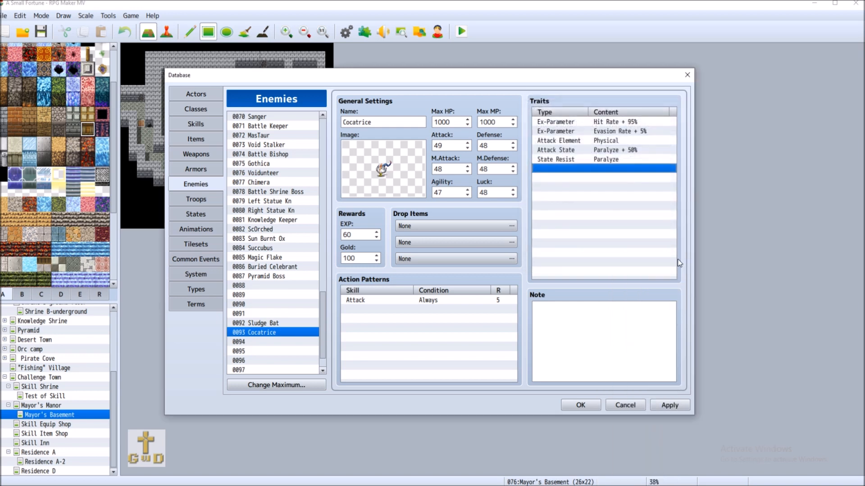
Add a Debuff Rate trait for Agility at 5% to the Cocatrice.
double_click(591, 170)
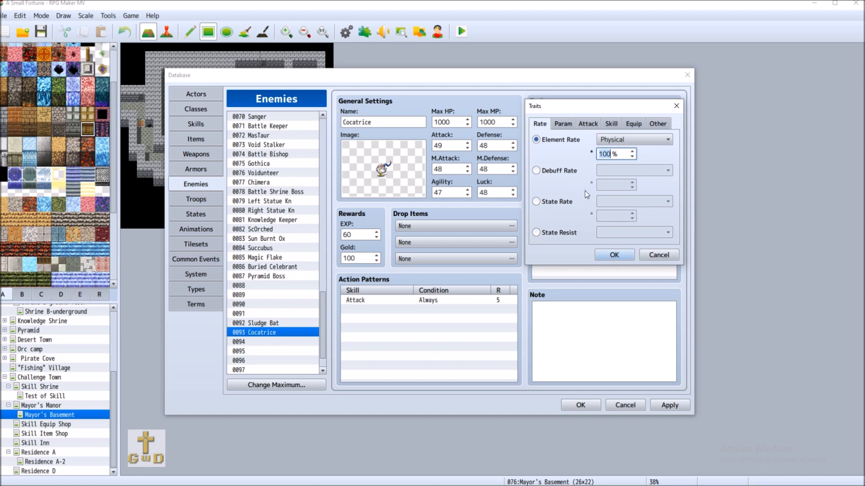
click(560, 172)
click(645, 169)
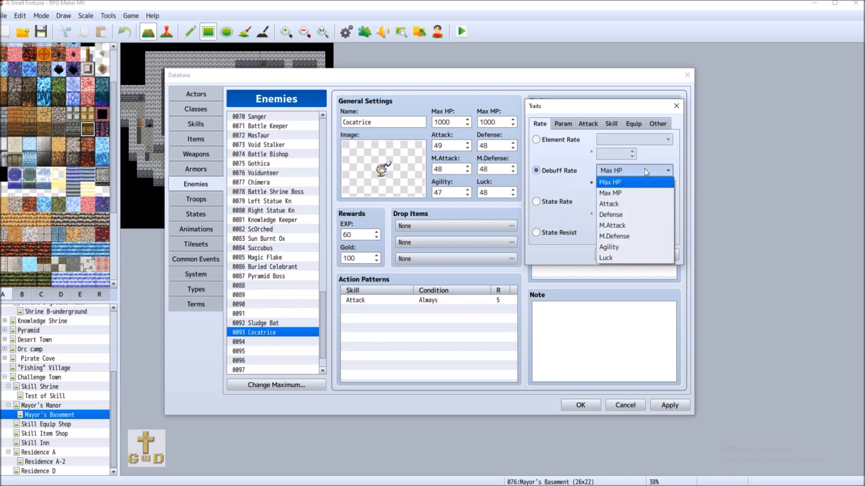
click(625, 247)
double_click(607, 185)
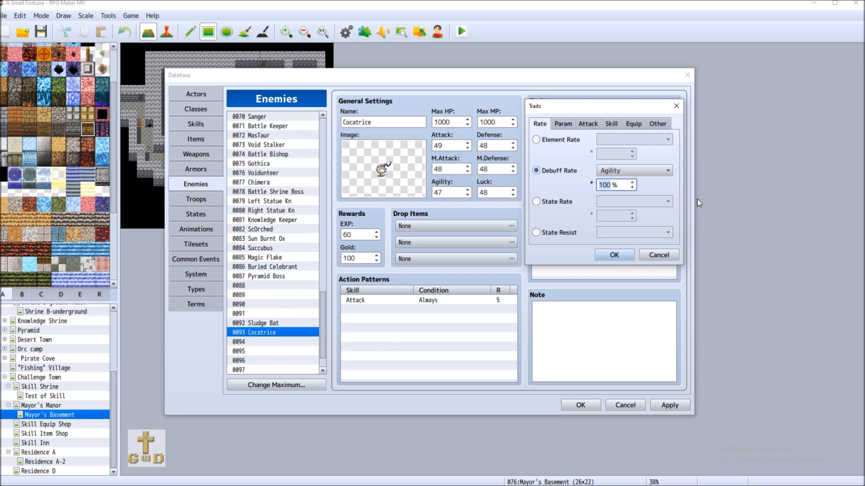
text(5)
click(605, 255)
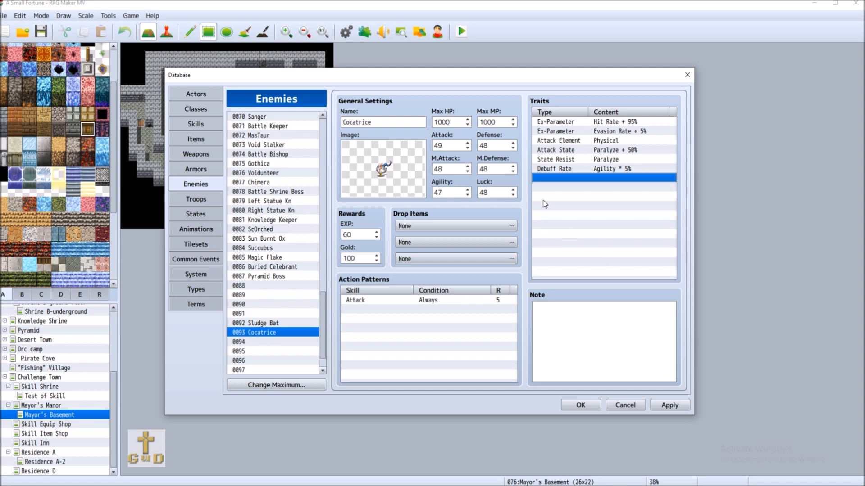
Examine the Ex-Parameter and Sp-Parameter options available for a new trait on the Cocatrice.
double_click(562, 180)
click(570, 124)
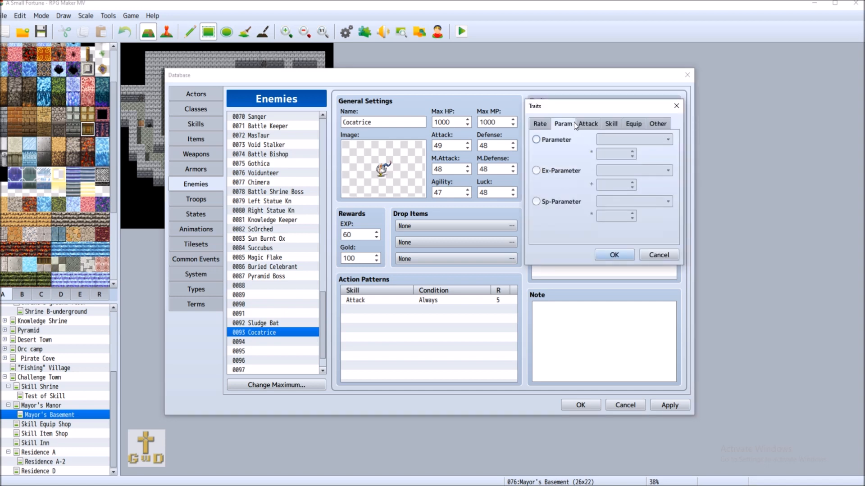
click(560, 171)
click(648, 172)
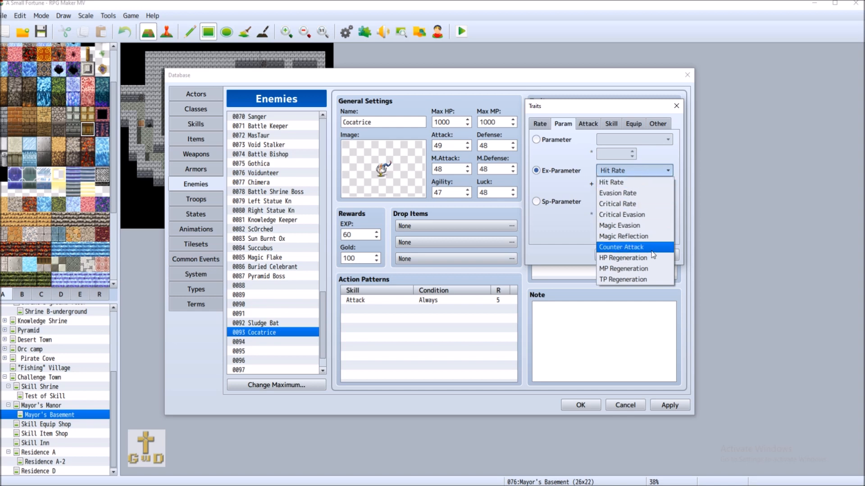
click(571, 202)
click(644, 204)
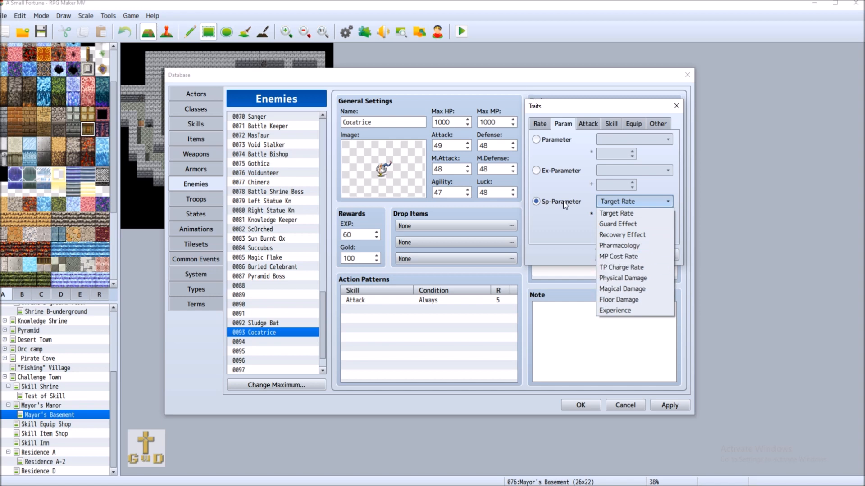
click(528, 207)
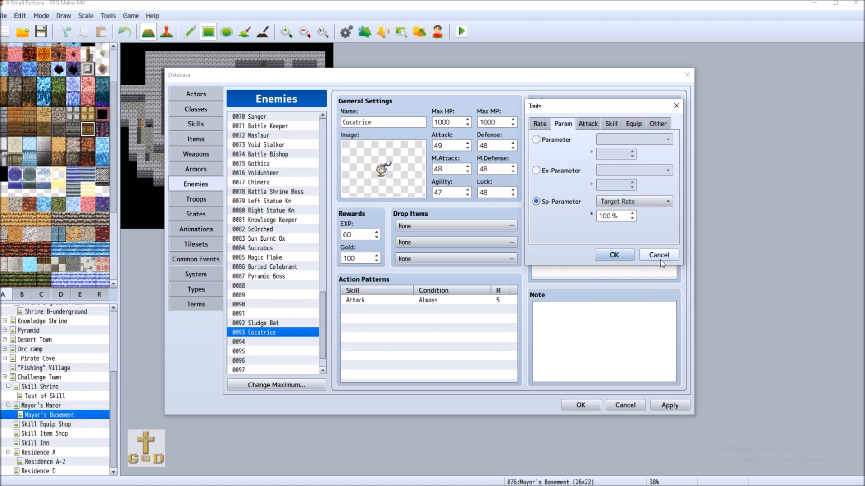
Add an Add Skill Type trait set to Enemy to the Cocatrice.
click(612, 126)
click(608, 141)
click(608, 141)
click(627, 173)
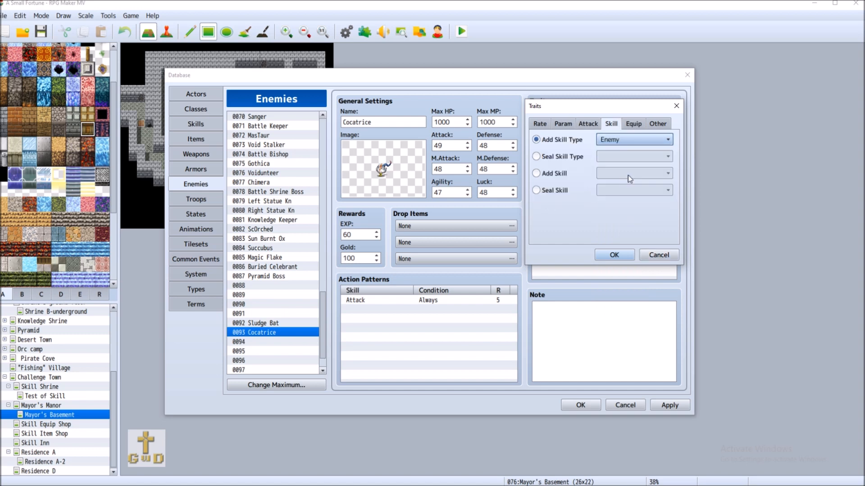
click(624, 261)
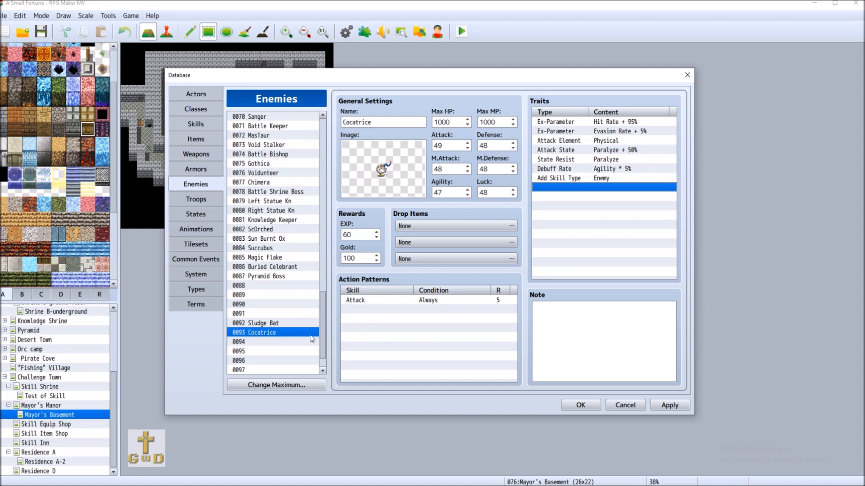
Enter the note "In mayor's basement/tunnels under city" for the Cocatrice.
click(569, 323)
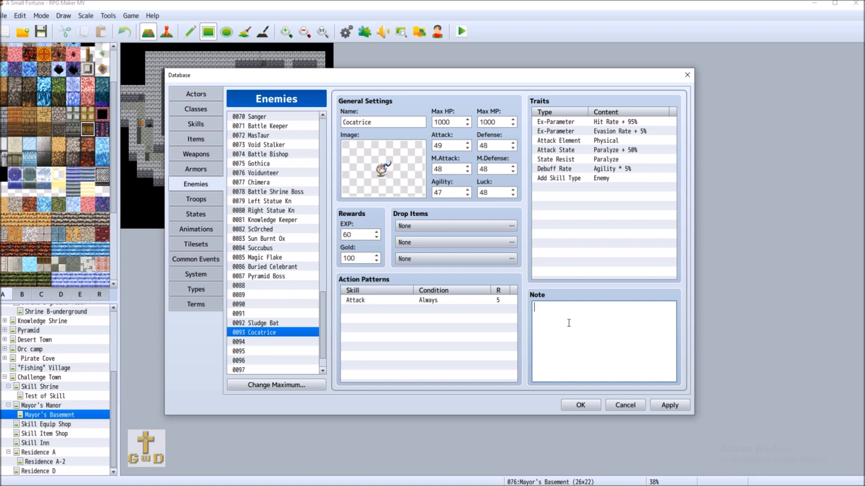
text(In mayor's basement/)
text(tunnels under city)
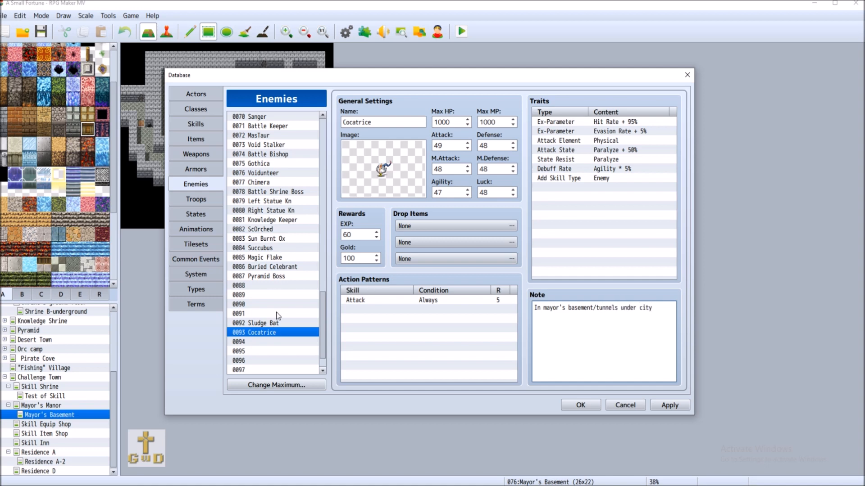
Copy the Cocatrice's location note into the Sludge Bat's note.
drag(653, 307, 534, 308)
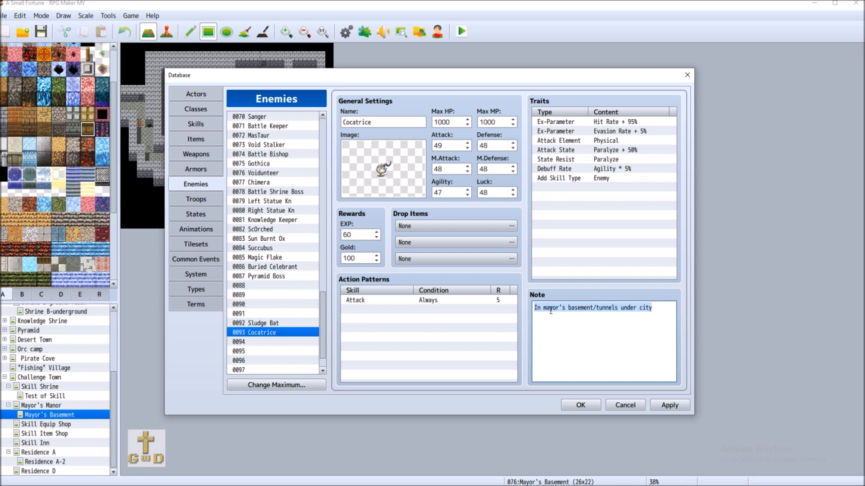
right_click(558, 313)
click(584, 330)
click(311, 323)
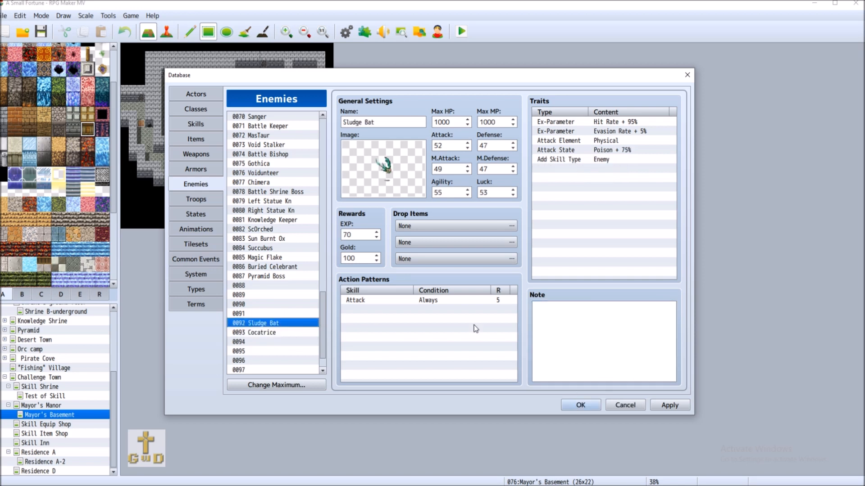
right_click(557, 310)
click(577, 335)
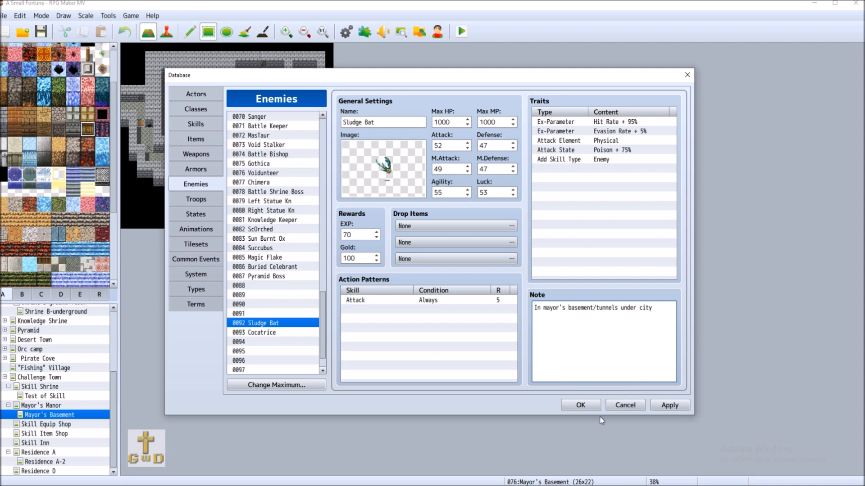
Browse battler images for empty enemy slot 0094, previewing Darklord, Darklord-final, Death, Demon and Garuda.
click(266, 342)
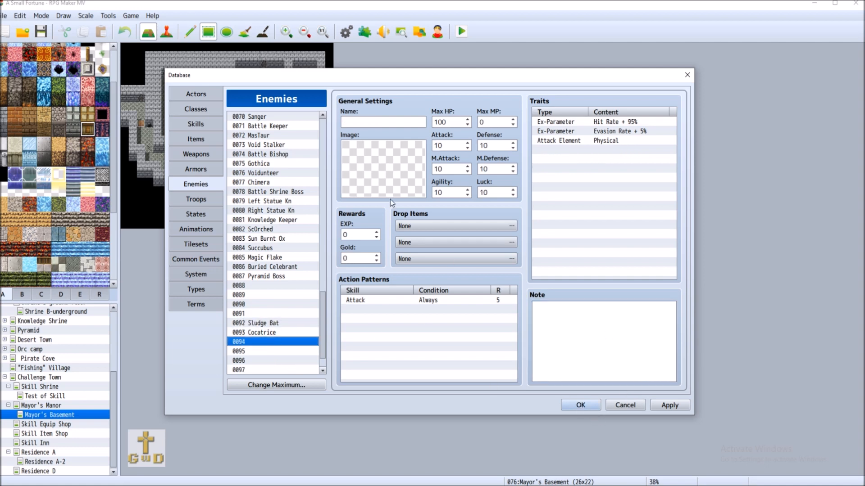
double_click(368, 162)
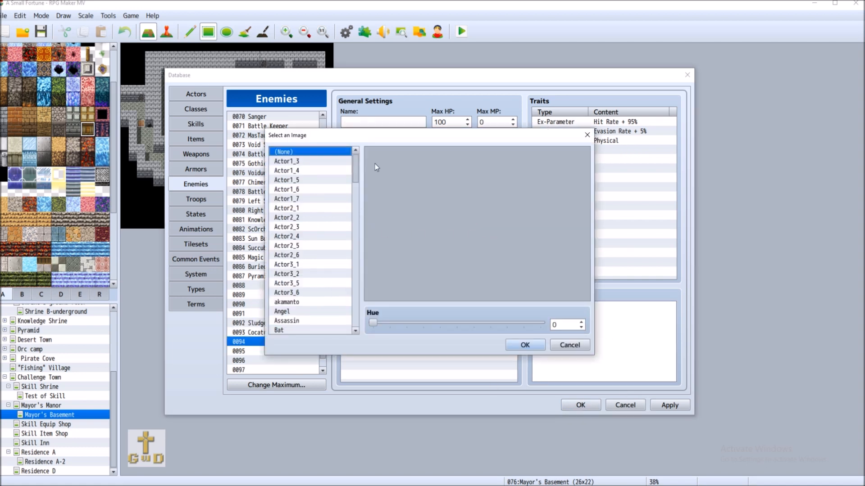
scroll(312, 200, down, 5)
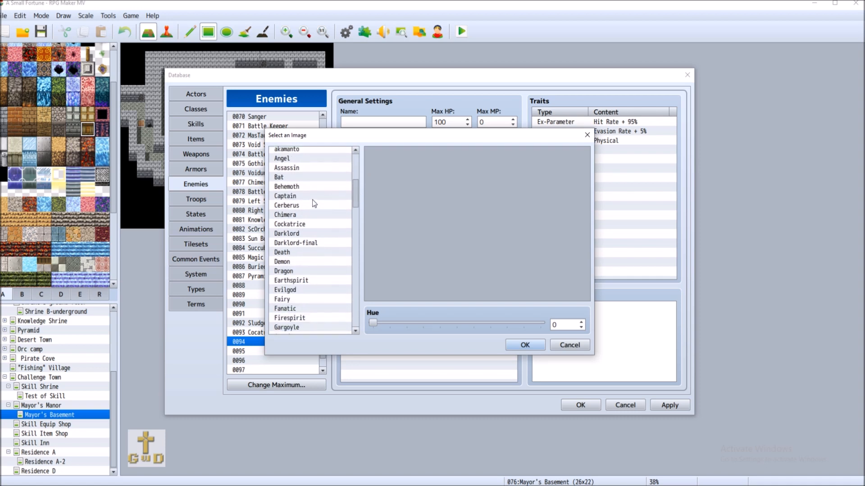
click(309, 234)
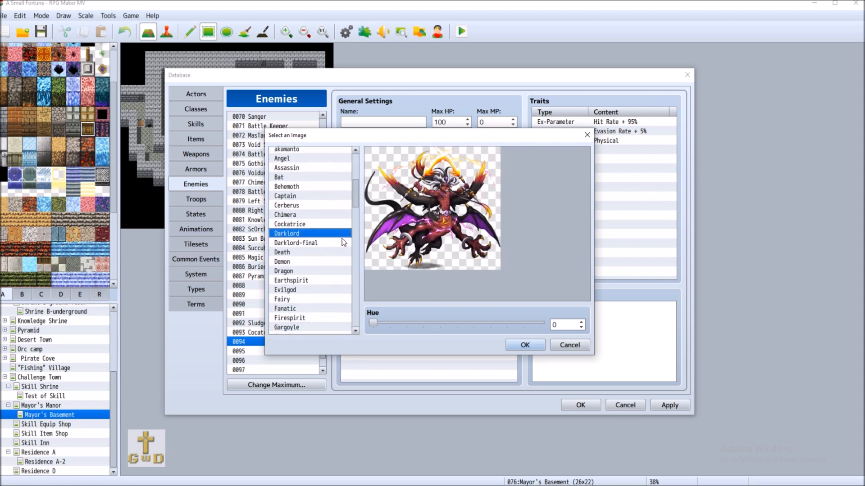
click(334, 244)
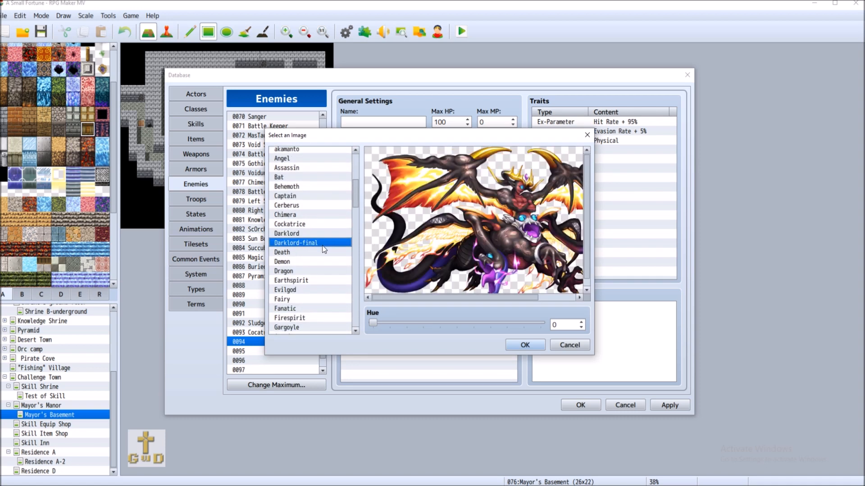
click(317, 254)
click(314, 263)
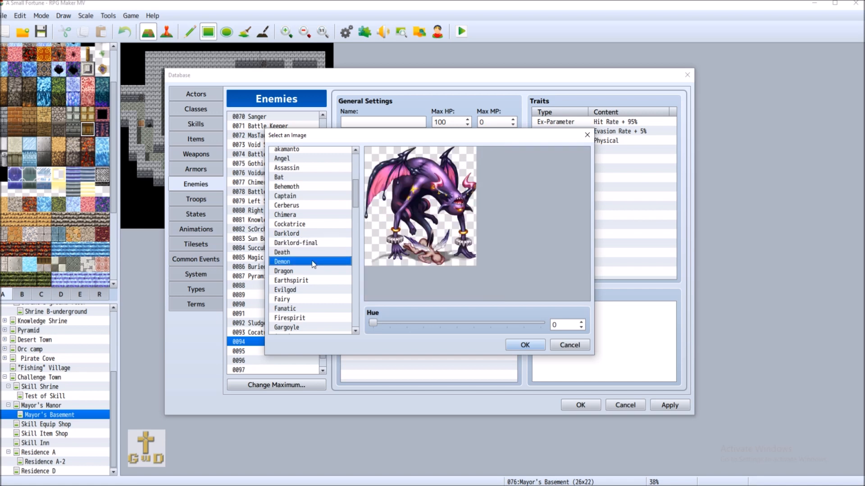
scroll(318, 243, down, 4)
click(320, 215)
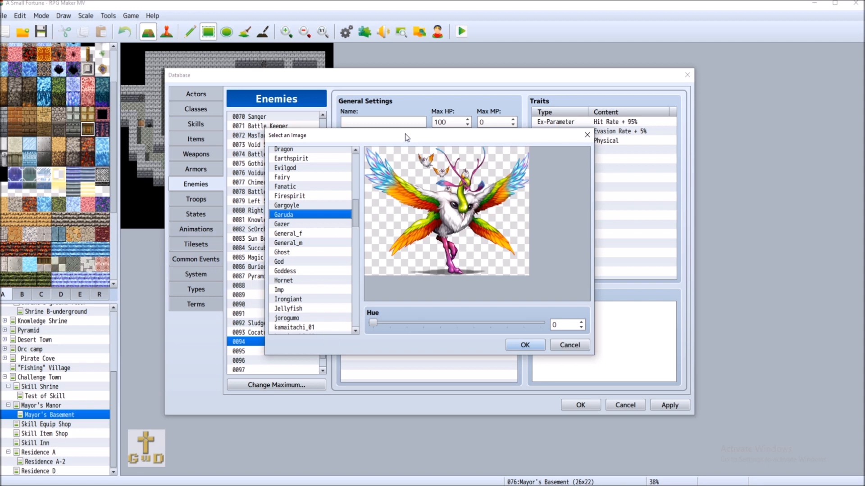
drag(404, 135, 460, 129)
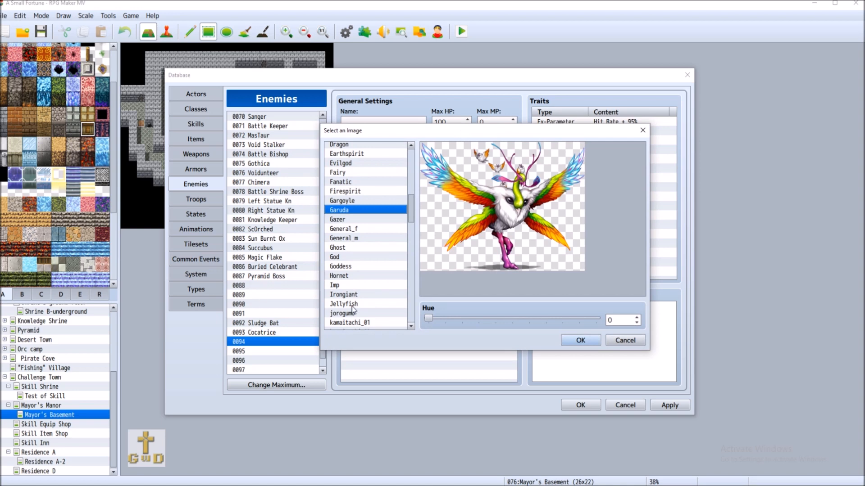
Assign the Gazer image with a hue of 256 to enemy slot 0094.
click(363, 220)
drag(429, 319, 548, 321)
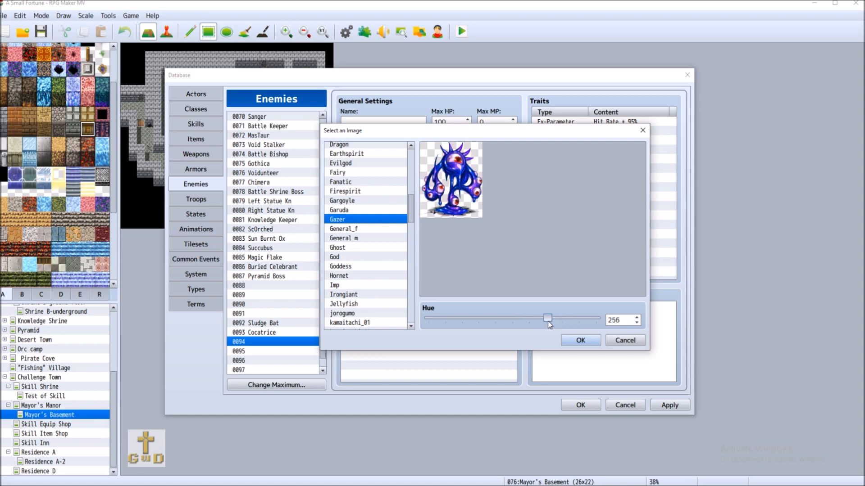
click(580, 340)
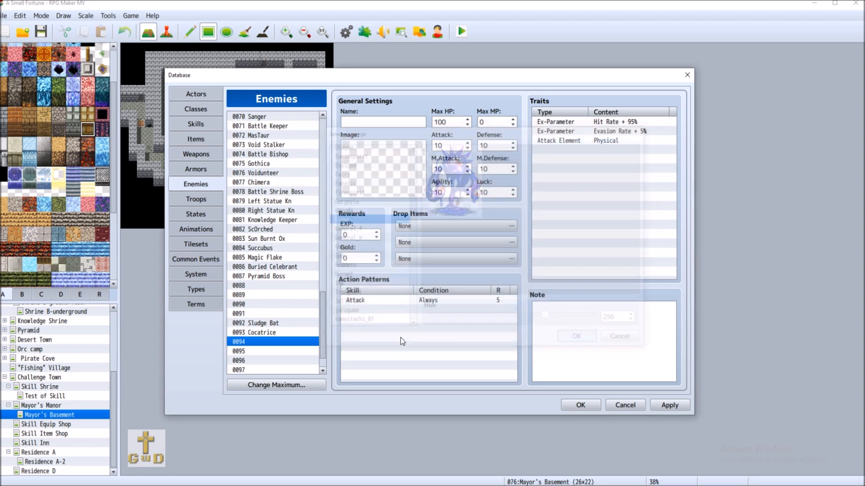
Examine the settings of the existing enemies Rime, Grime and Flime.
click(386, 122)
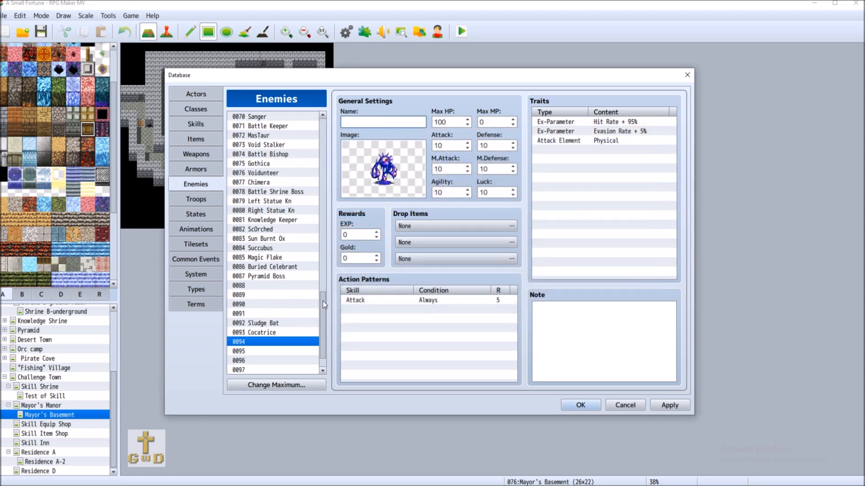
drag(322, 301, 323, 117)
click(299, 128)
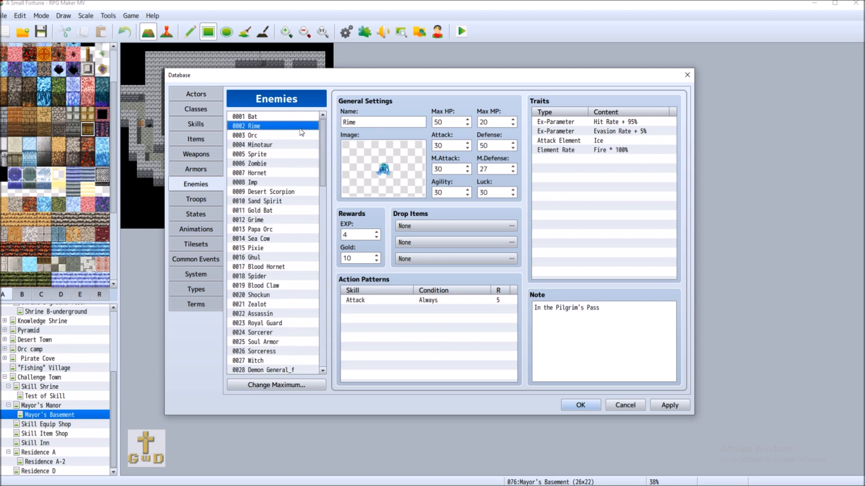
click(277, 219)
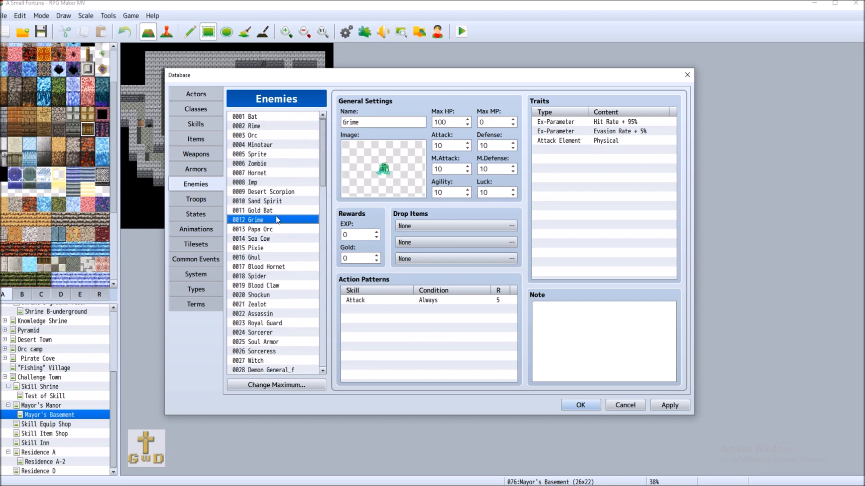
drag(323, 169, 323, 229)
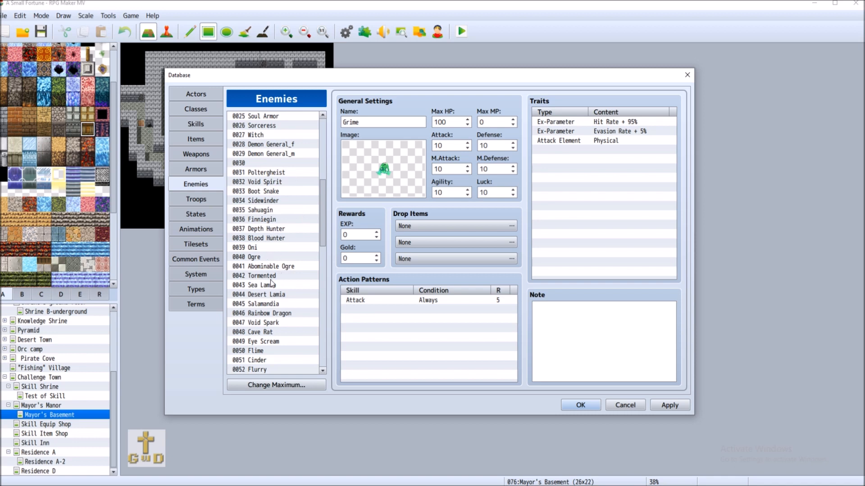
click(265, 351)
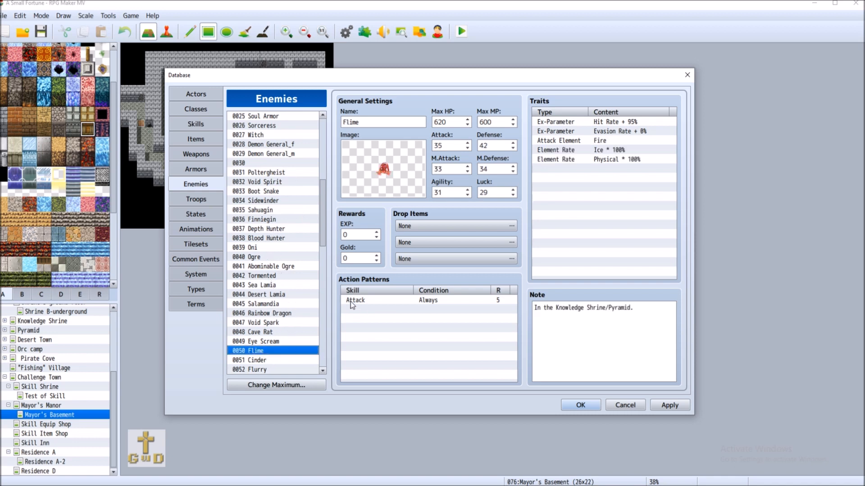
drag(324, 213, 326, 264)
drag(327, 263, 322, 175)
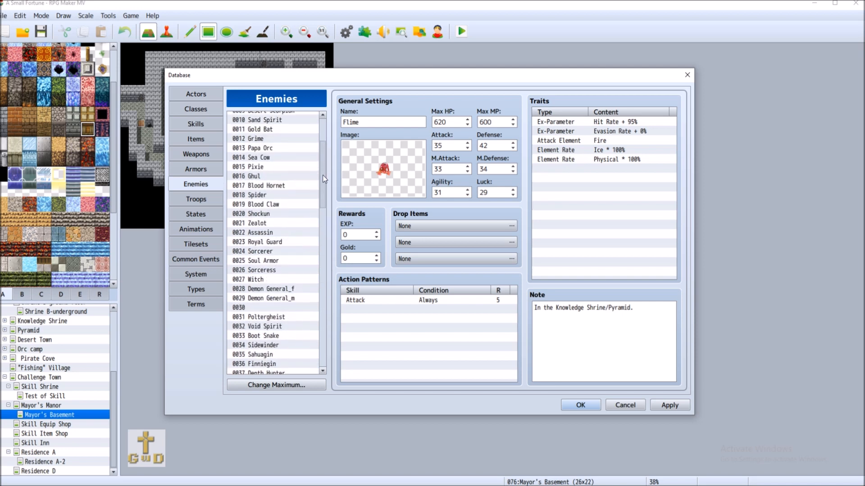
click(274, 137)
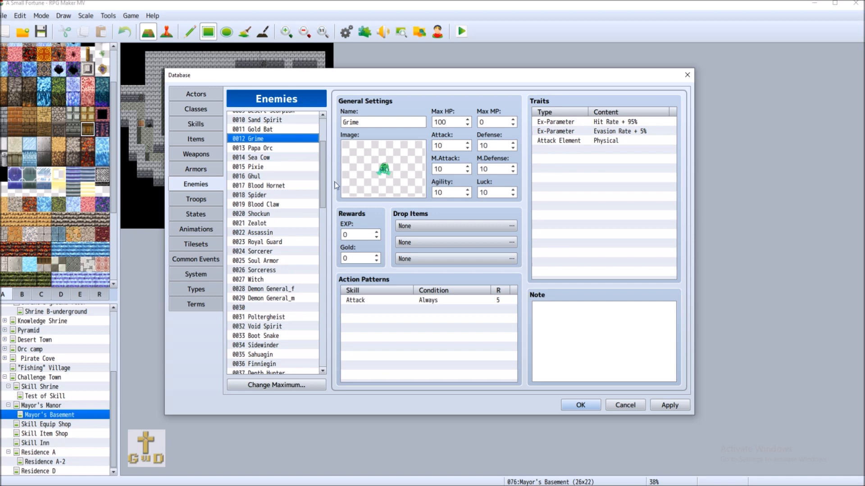
mouse_move(359, 214)
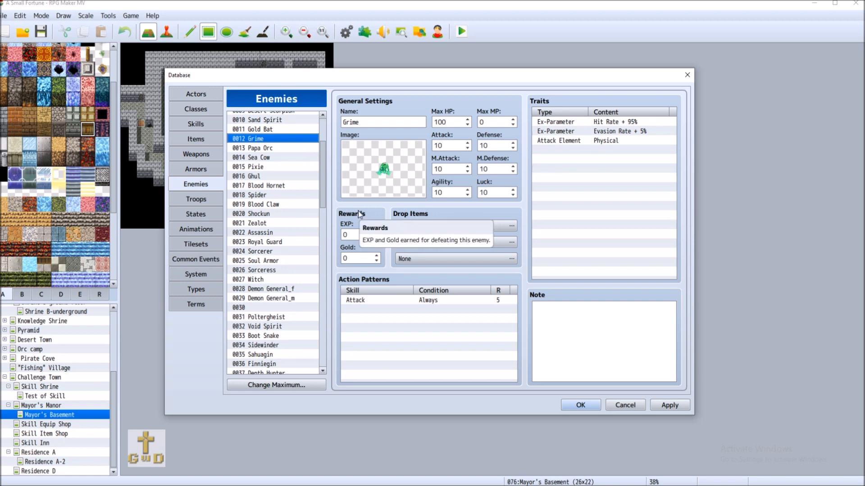
Copy the Grime enemy from slot 0012 into slot 0094.
right_click(266, 140)
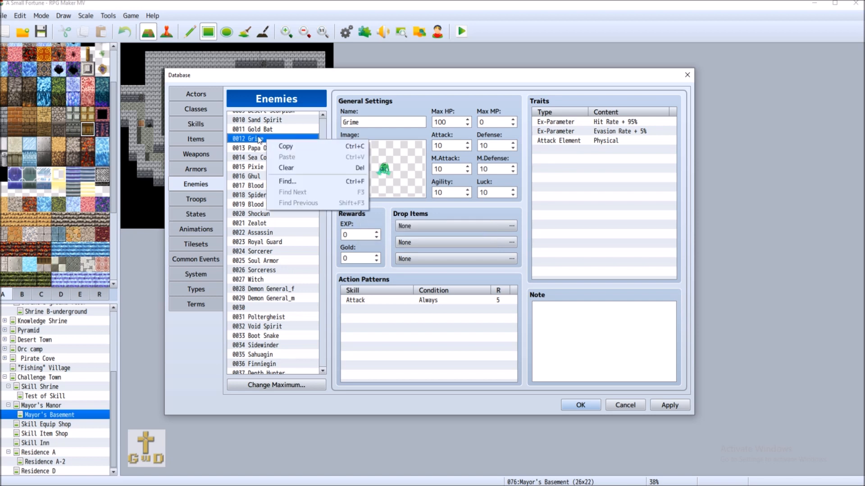
click(318, 146)
drag(322, 135, 329, 323)
click(262, 315)
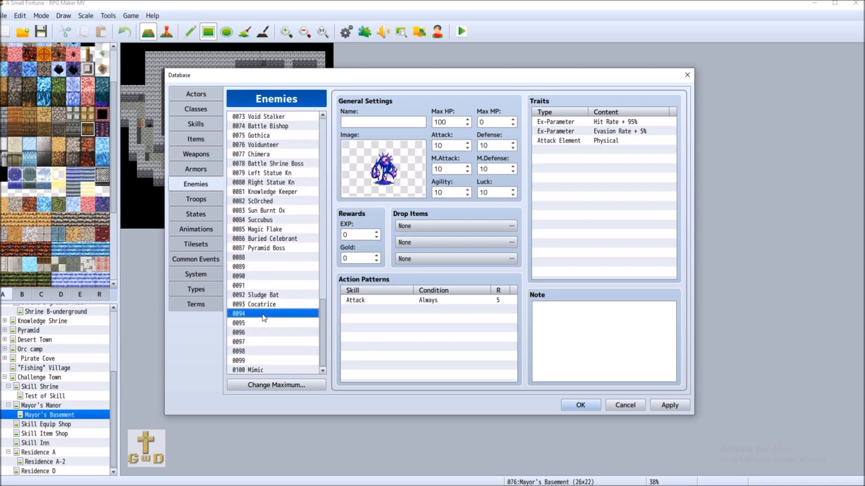
right_click(263, 314)
click(288, 332)
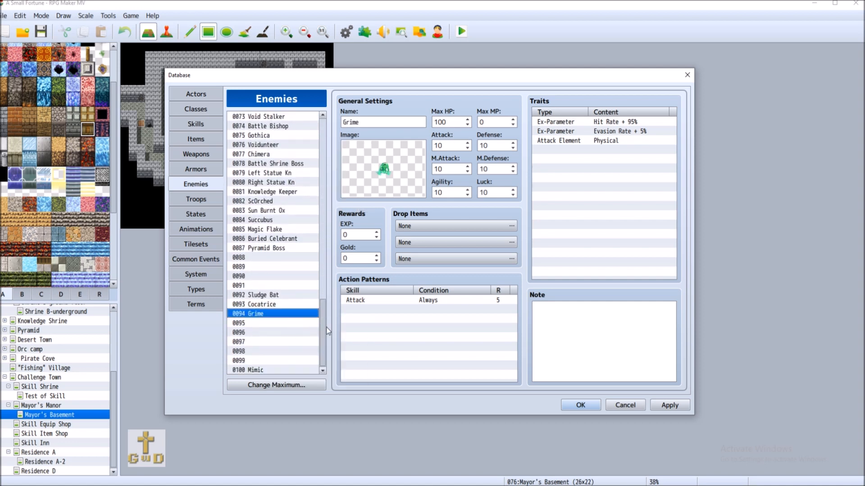
Clear the original Grime entry in slot 0012 and reselect its copy in slot 0094.
drag(323, 316, 322, 134)
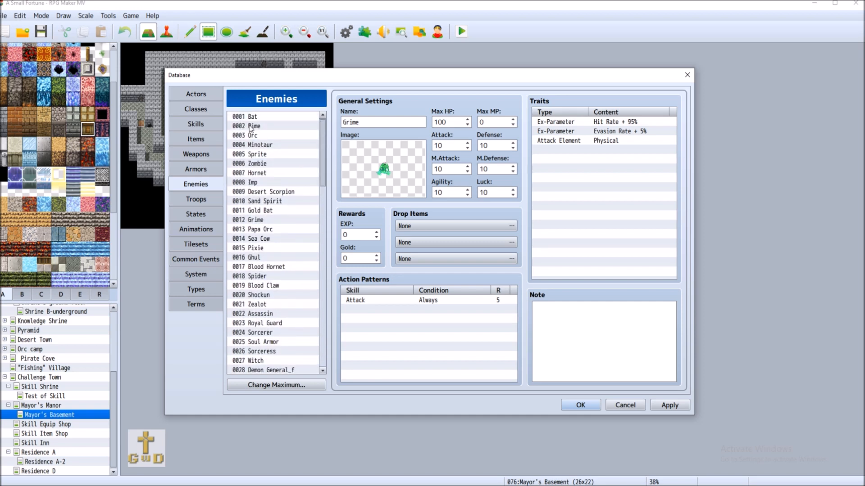
click(268, 220)
right_click(266, 221)
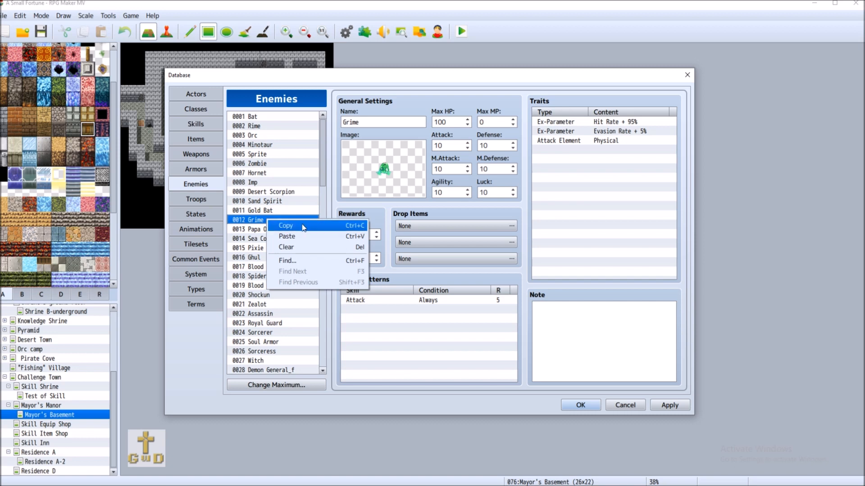
click(297, 248)
drag(325, 144, 322, 327)
click(311, 314)
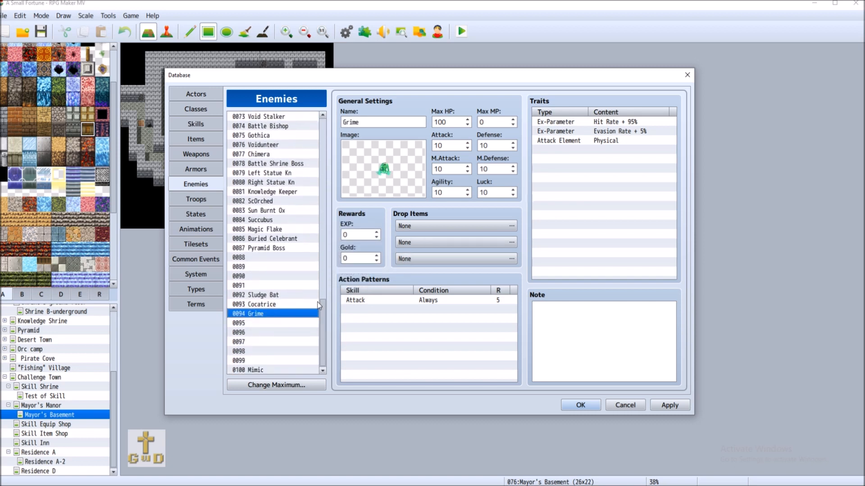
Set the Grime enemy's max HP to 2000 and max MP to 1000.
click(450, 122)
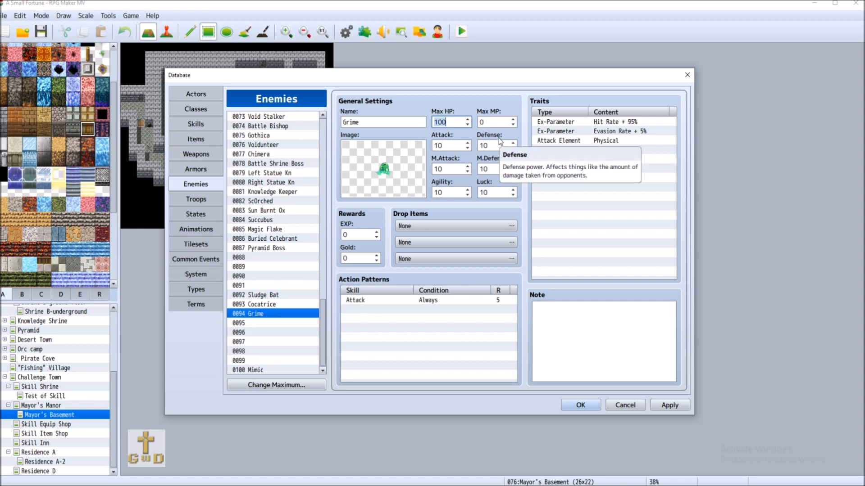
text(2000)
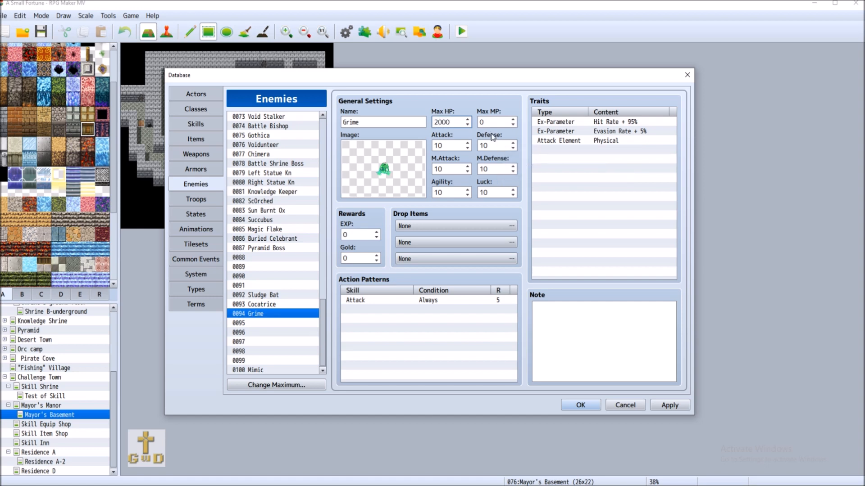
key(Tab)
text(100)
Set Grime's attack to 47 and its defense to 53.
key(Tab)
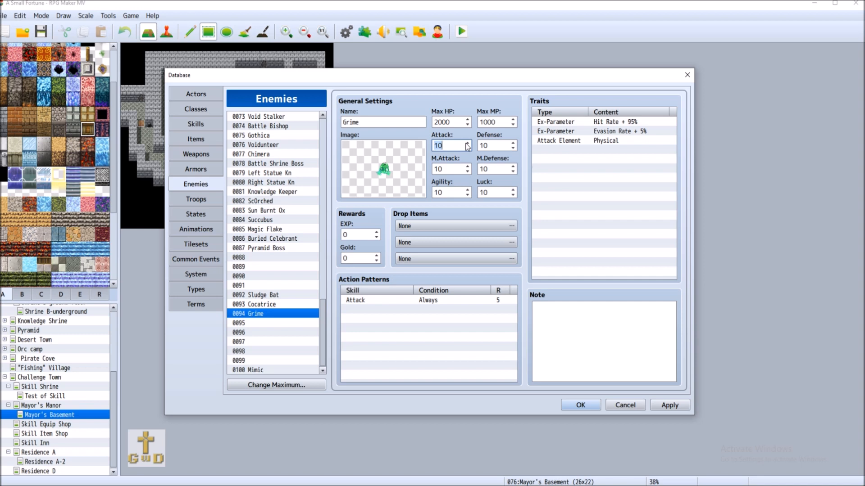
text(47)
click(497, 145)
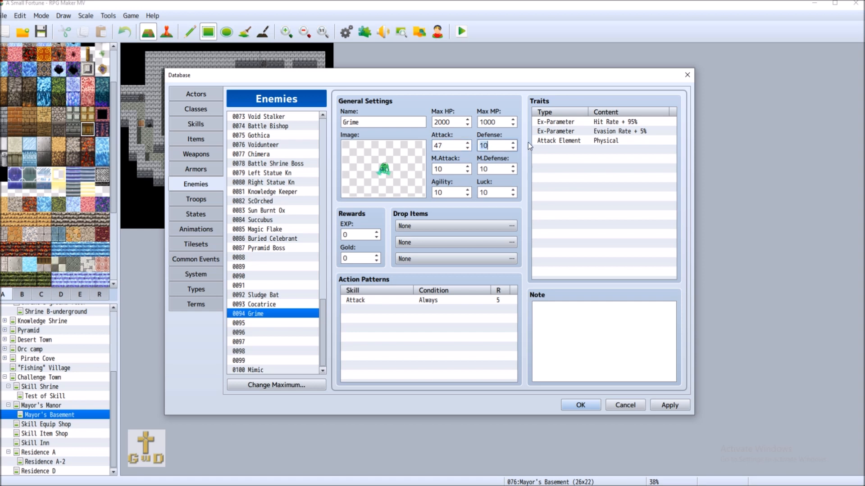
key(BackSpace)
key(BackSpace)
text(53)
Set Grime's magic defense to 48 and its magic attack to 47.
double_click(500, 166)
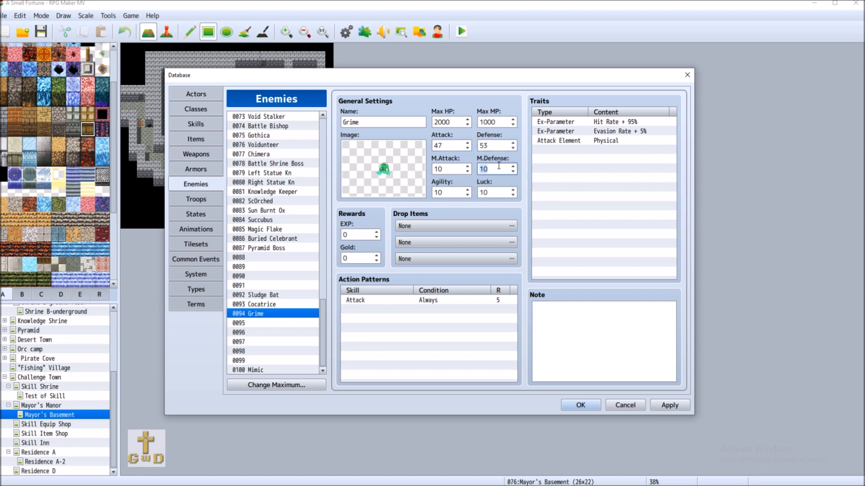
text(48)
click(454, 166)
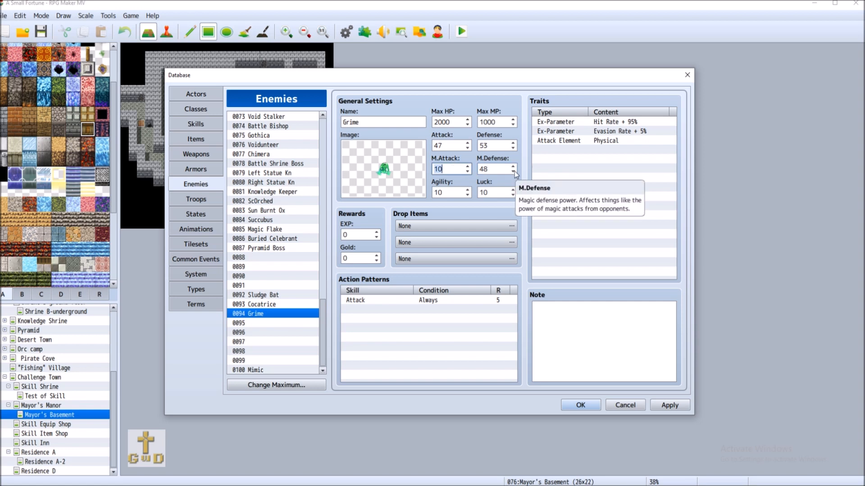
text(47)
Set both Grime's agility and its luck to 45.
click(448, 192)
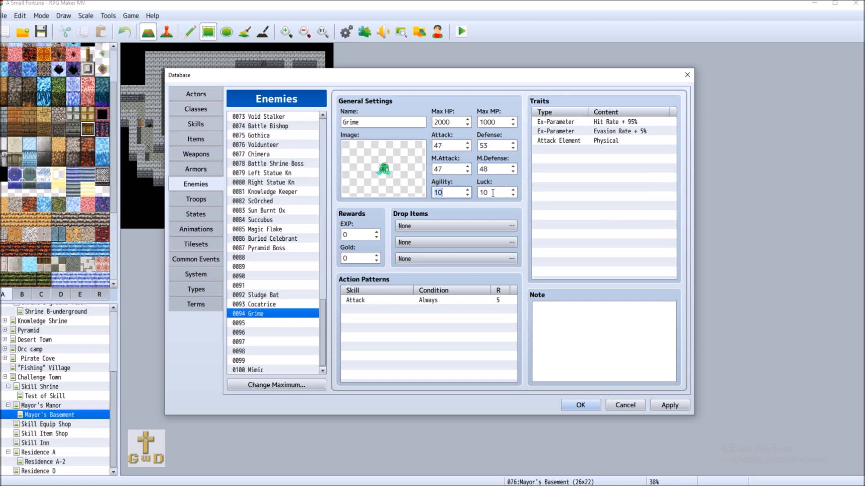
text(45)
click(490, 193)
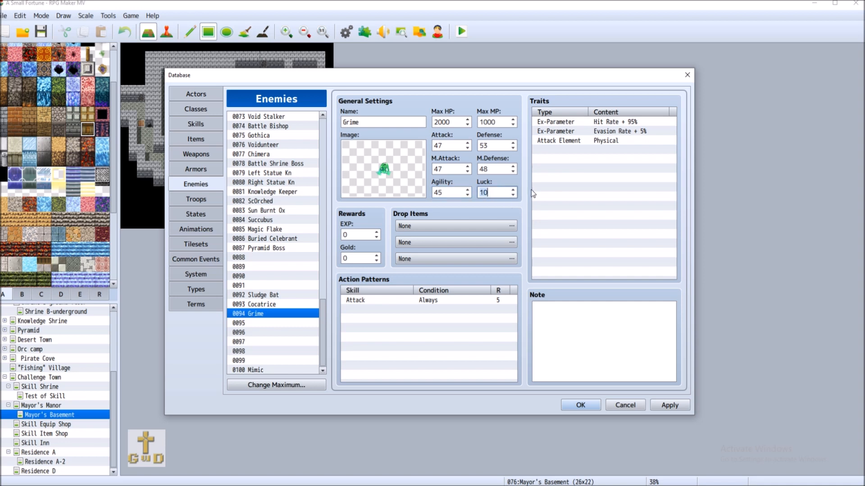
text(45)
Set Grime's rewards to 55 EXP and 80 gold.
click(363, 235)
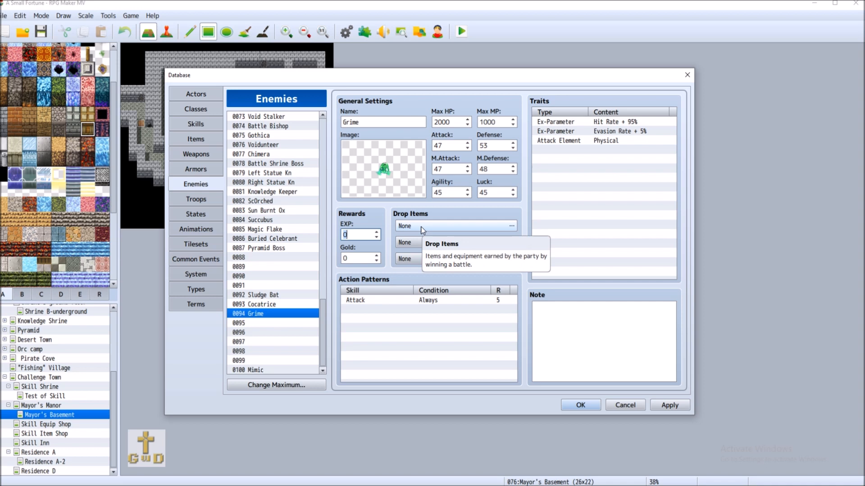
text(55)
key(Tab)
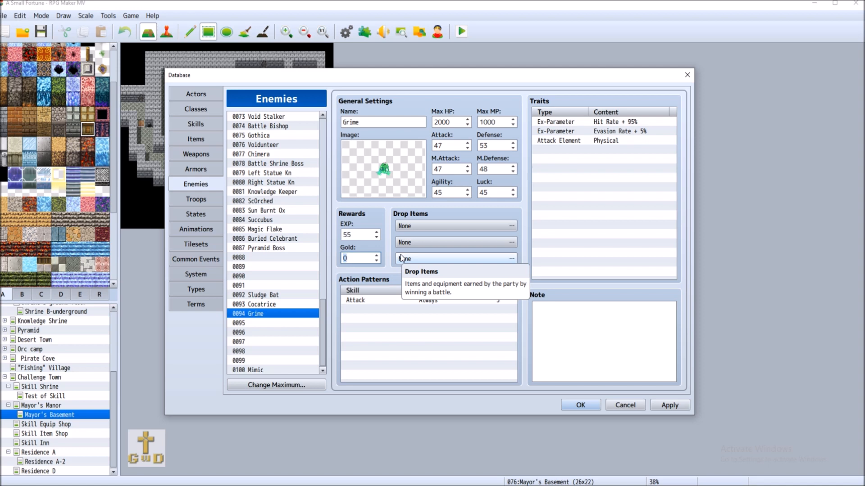
text(80)
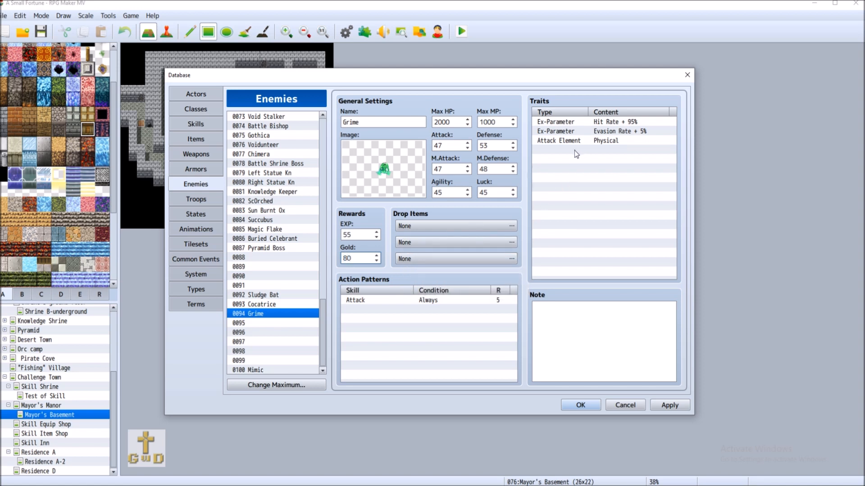
Review the available elements for Grime's attack element trait and keep Physical.
right_click(586, 140)
click(616, 145)
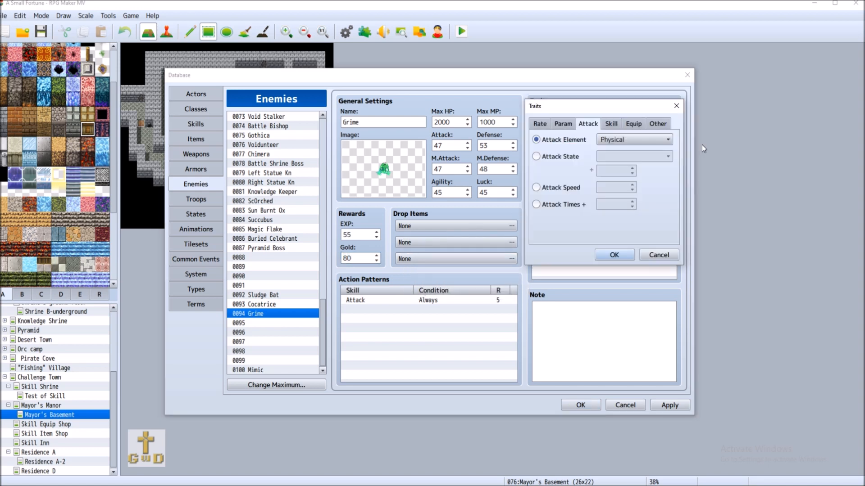
click(668, 139)
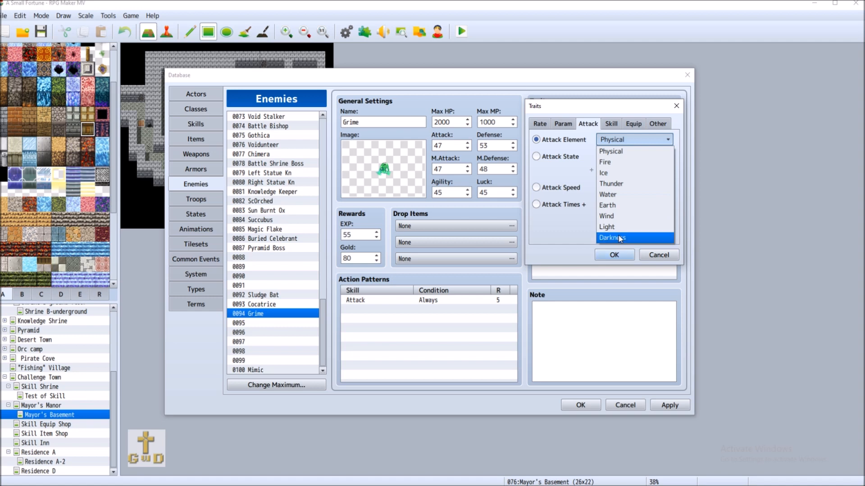
click(637, 152)
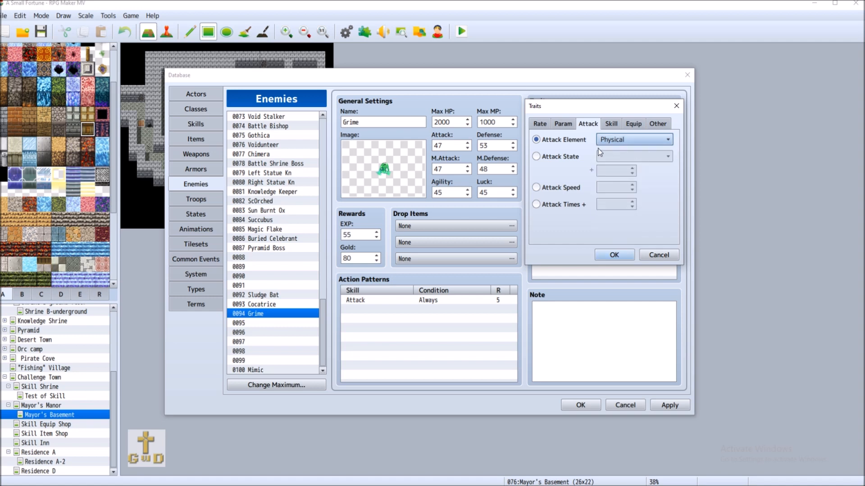
click(614, 255)
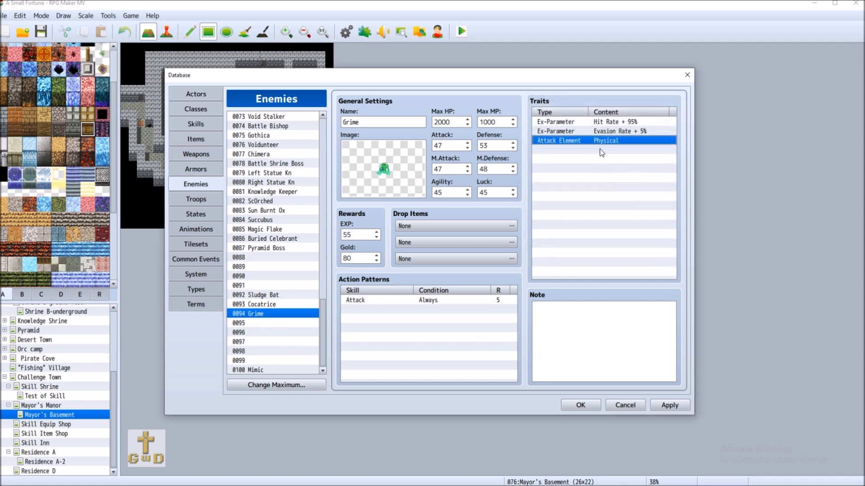
Add an Element Rate trait for Water at 100% to Grime.
right_click(598, 152)
click(606, 156)
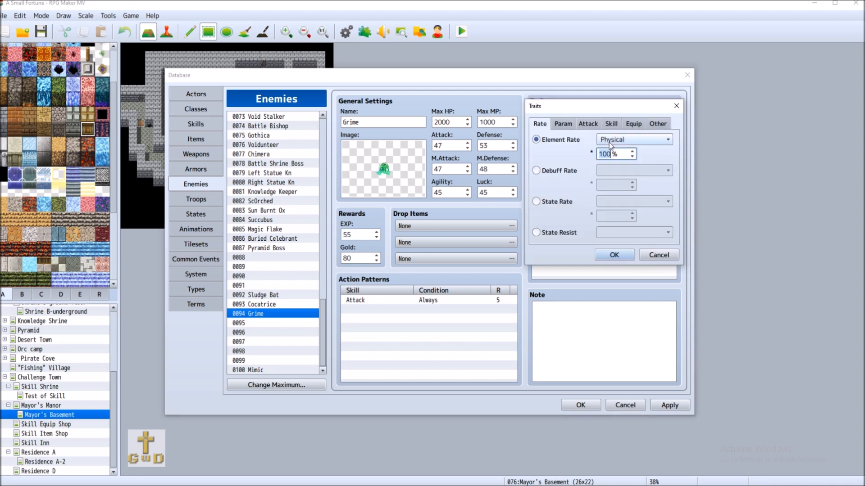
click(644, 140)
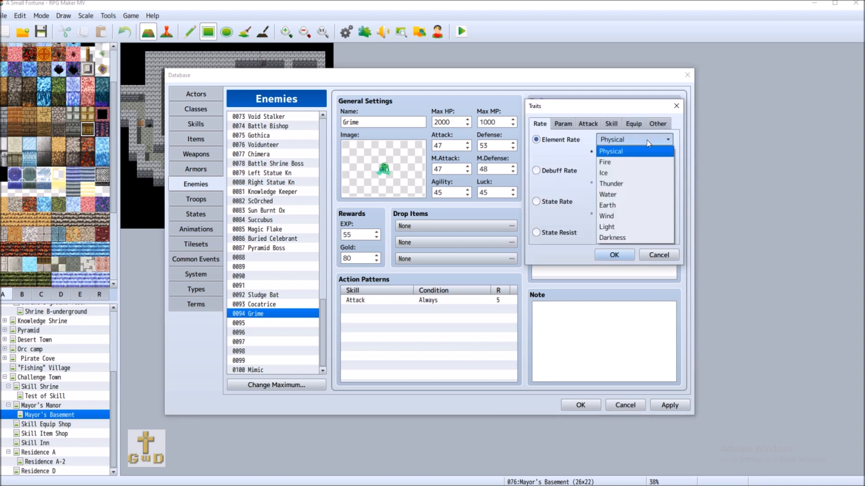
click(629, 194)
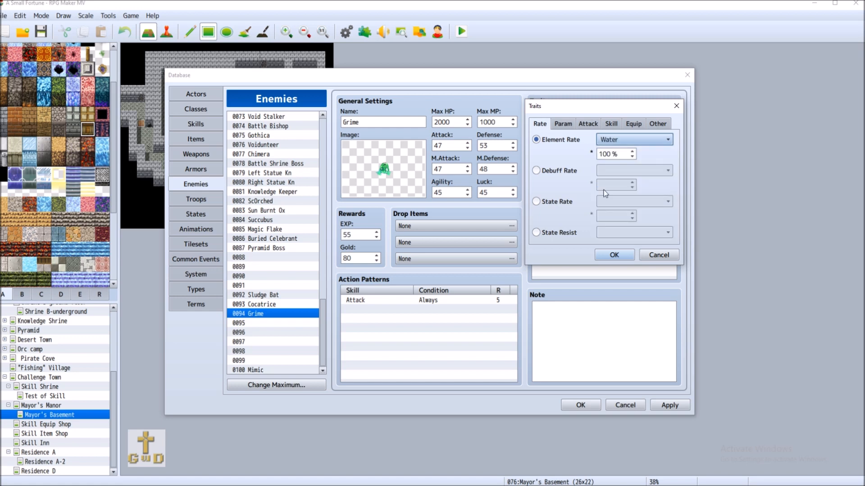
click(613, 254)
Add a Debuff Rate trait for Defense at 10% to Grime.
double_click(576, 161)
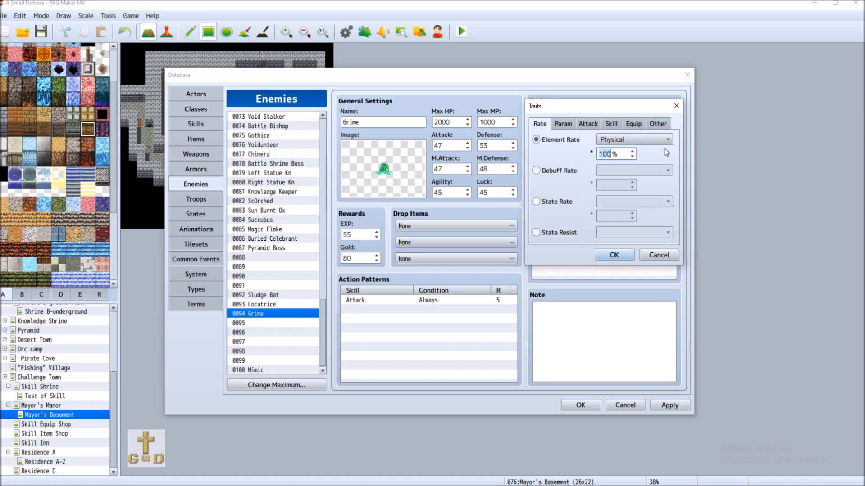
click(562, 173)
click(668, 170)
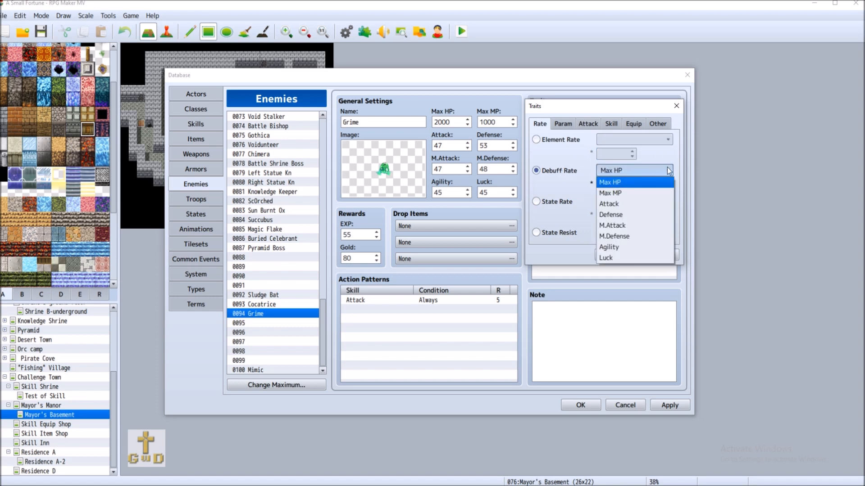
click(636, 216)
key(Tab)
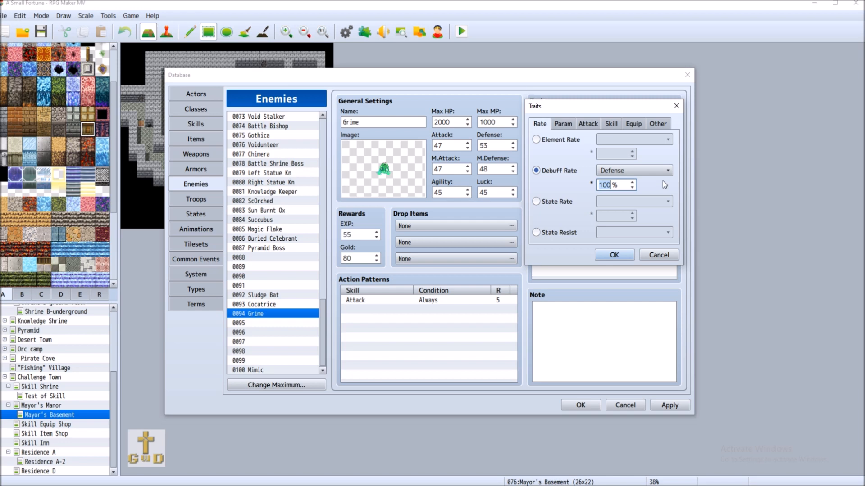
text(10)
click(606, 256)
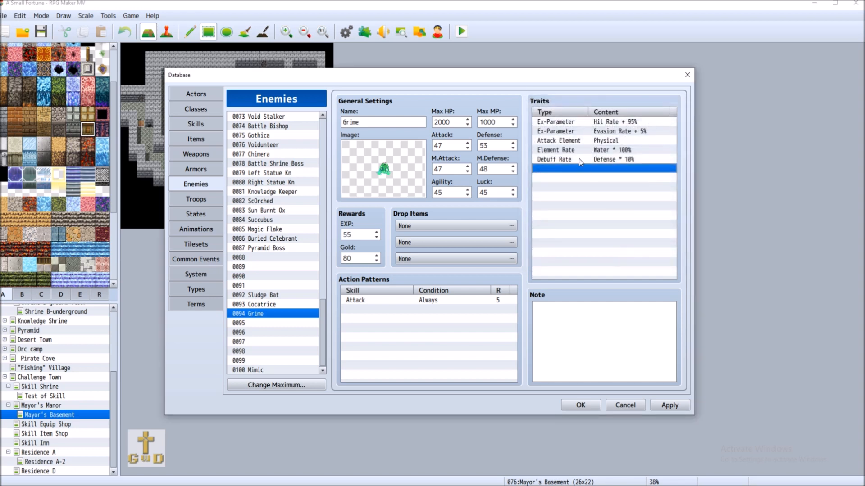
Examine the available parameter, attack, skill, equipment and special flag options for another Grime trait.
double_click(593, 171)
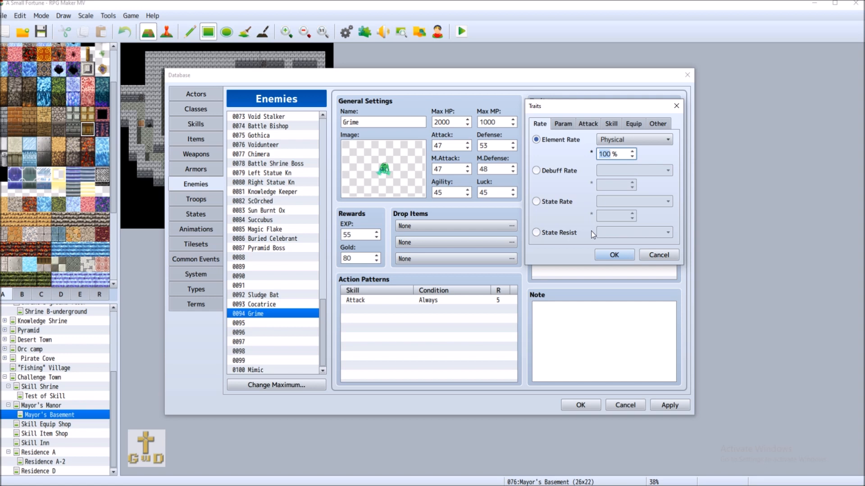
click(569, 125)
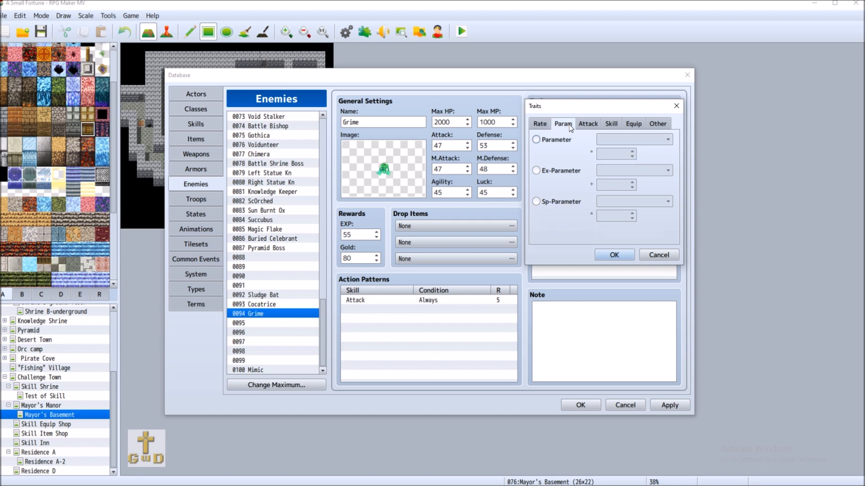
click(588, 124)
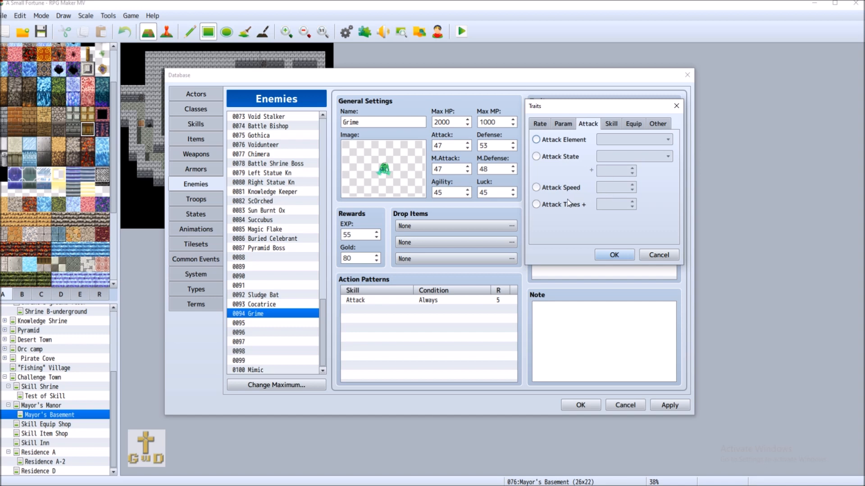
click(611, 124)
click(627, 127)
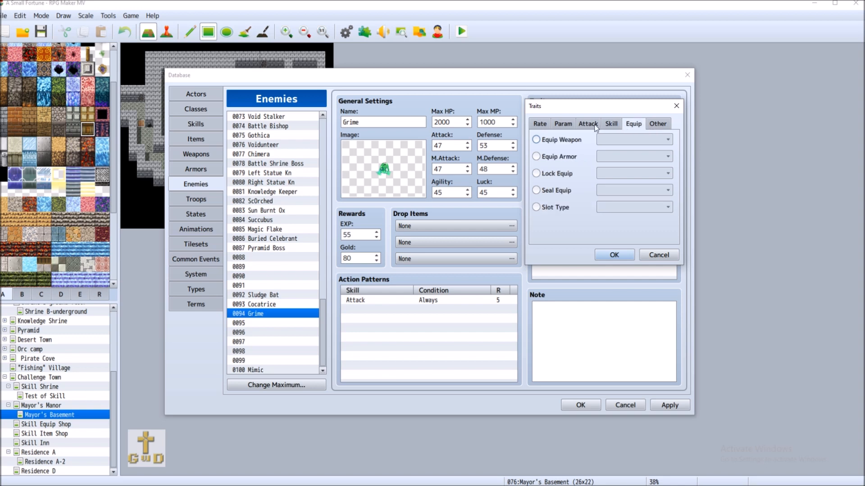
click(613, 127)
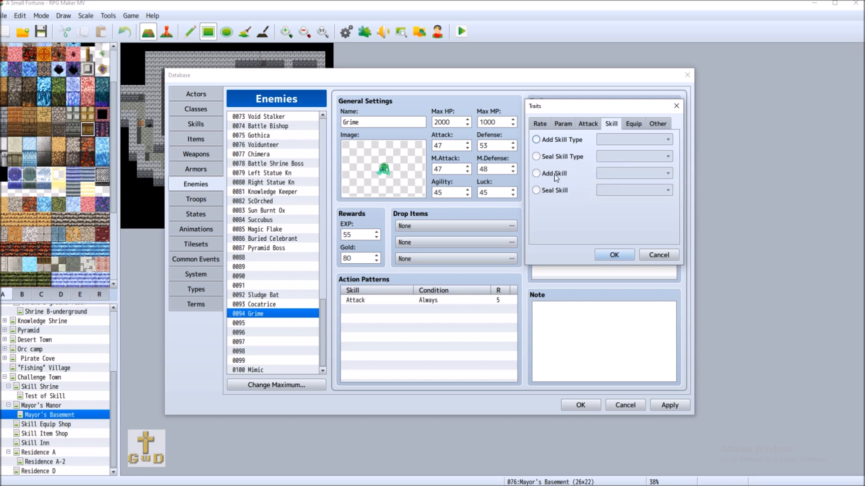
click(636, 127)
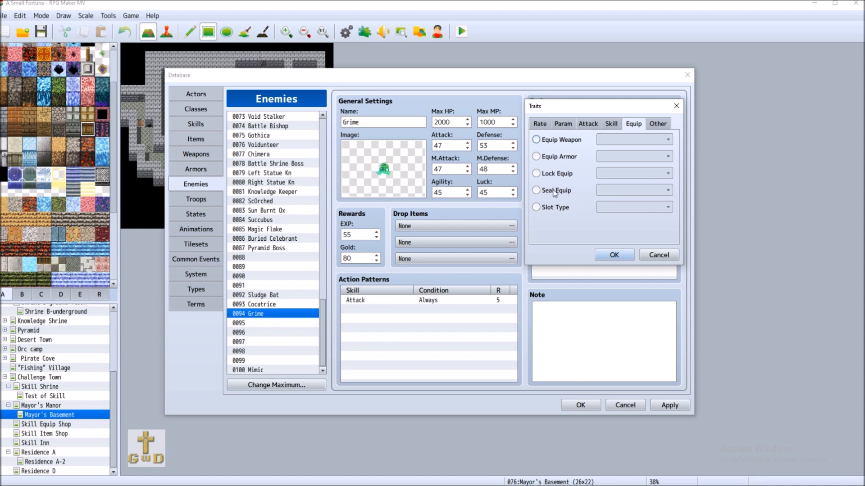
mouse_move(554, 193)
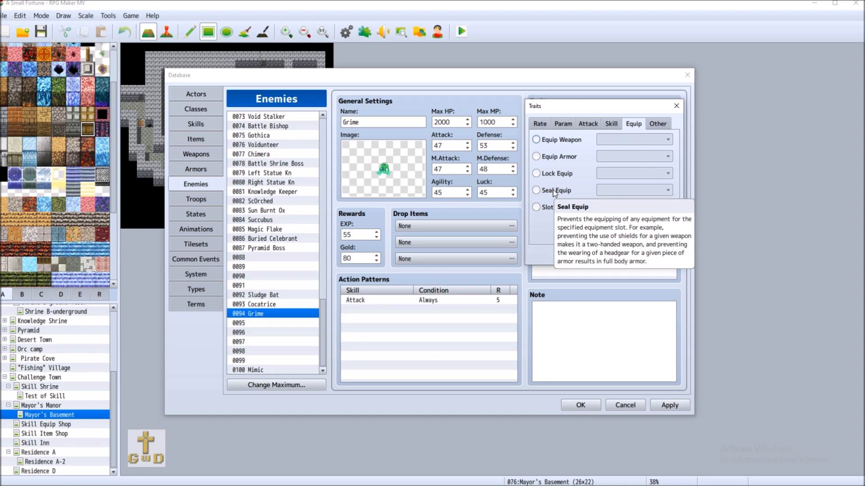
click(657, 124)
click(558, 156)
click(650, 157)
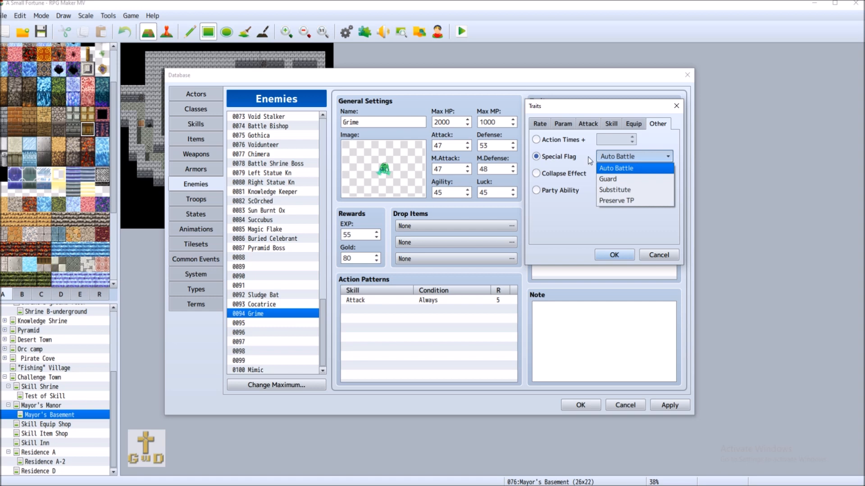
click(563, 164)
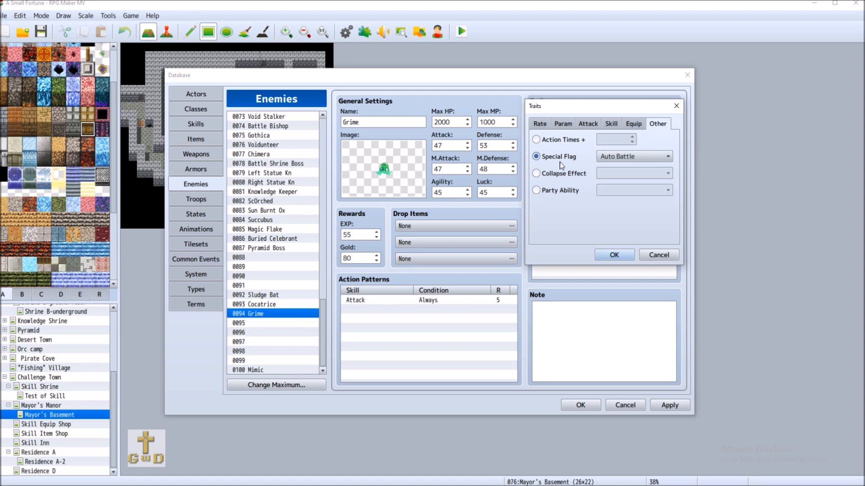
click(539, 124)
click(615, 255)
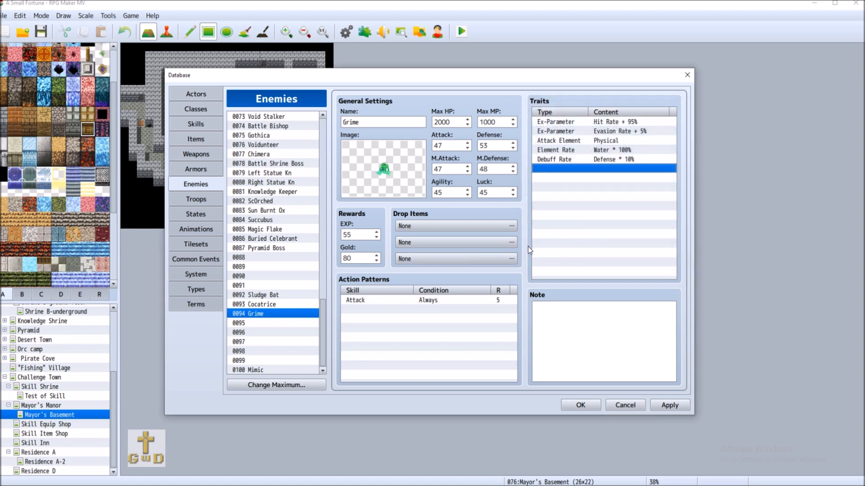
Give Grime an Add Skill Type trait set to Enemy and select the empty enemy slot 0095.
double_click(611, 169)
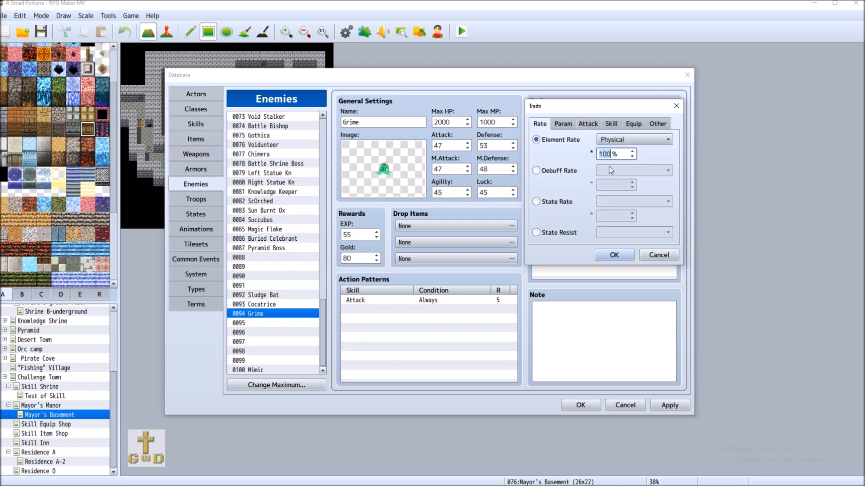
click(611, 124)
click(536, 140)
click(633, 140)
click(628, 173)
click(614, 254)
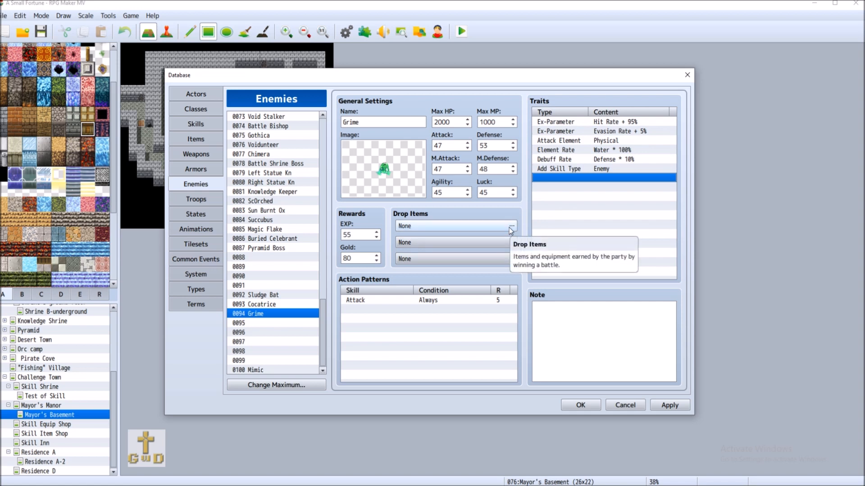
click(268, 323)
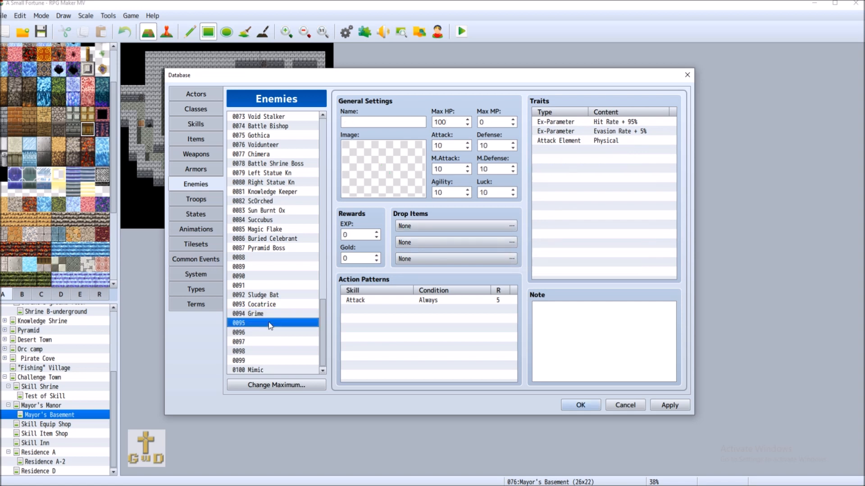
Assign the Gazer image with its hue set to 130 to the empty enemy slot 0095.
double_click(382, 182)
drag(358, 165, 353, 218)
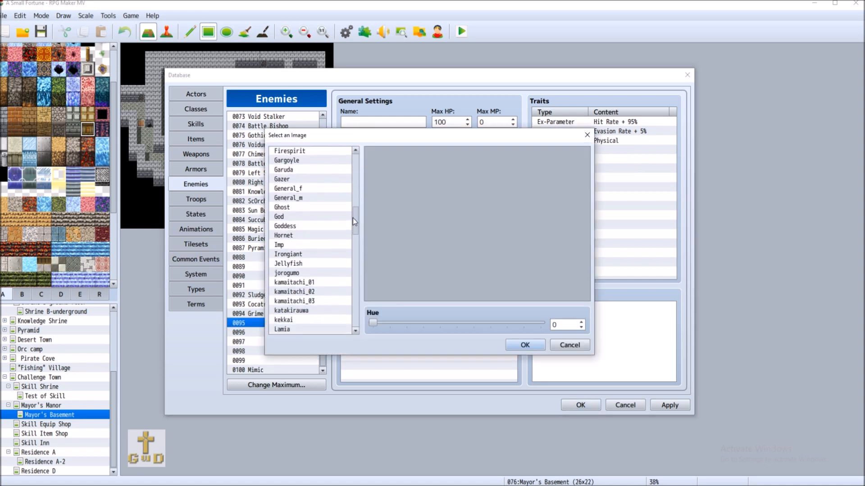
click(296, 179)
drag(369, 321, 461, 320)
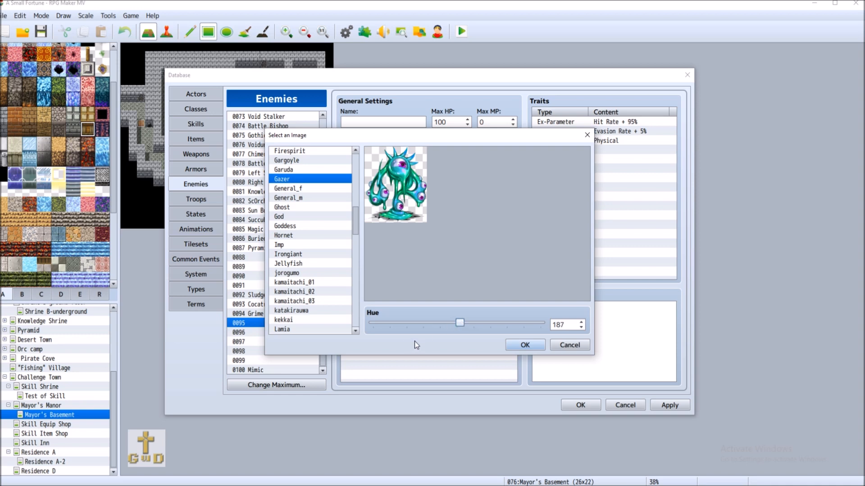
drag(480, 322, 435, 321)
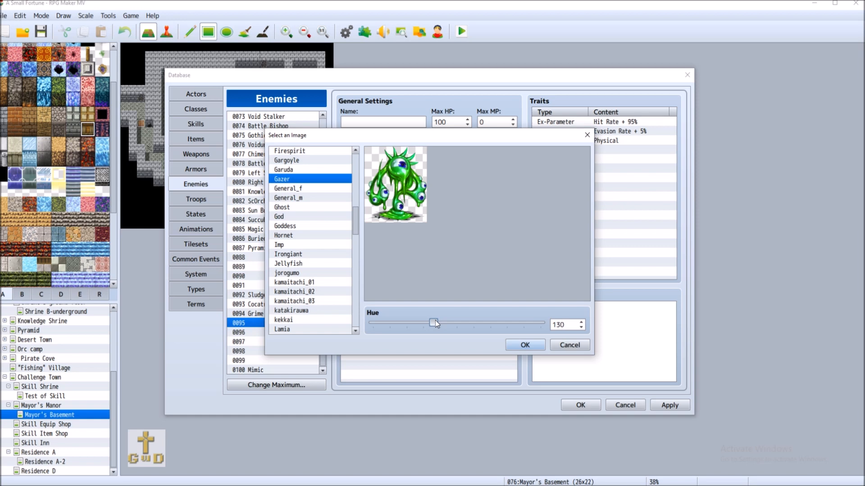
click(518, 343)
click(400, 121)
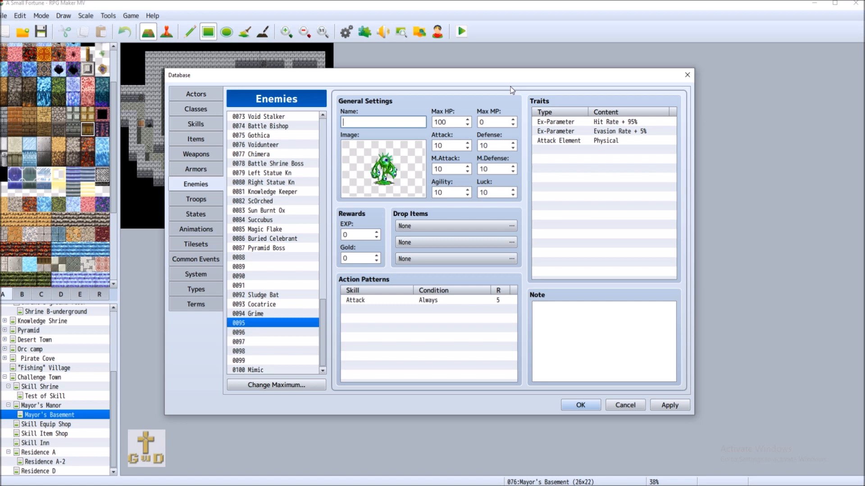
text(00)
key(BackSpace)
text(oze)
key(BackSpace)
key(BackSpace)
key(BackSpace)
key(BackSpace)
Add an Attack Element trait for Water to enemy 0095.
double_click(611, 150)
click(596, 128)
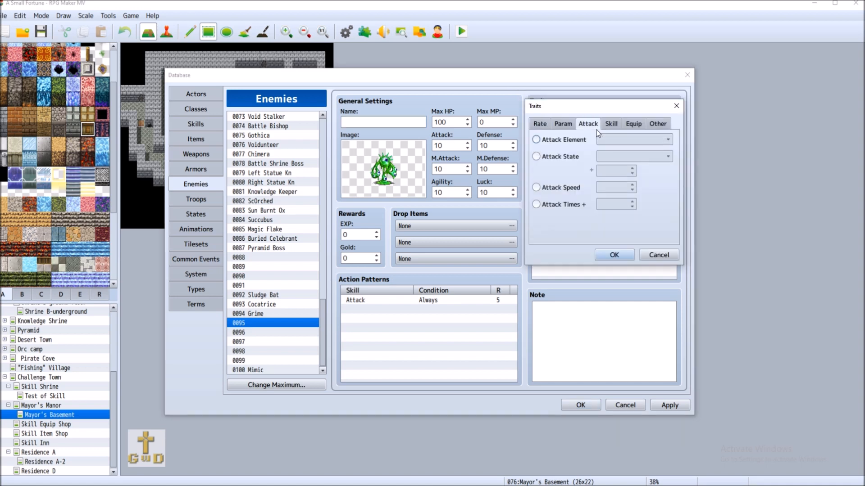
click(568, 156)
click(582, 140)
click(645, 140)
click(630, 195)
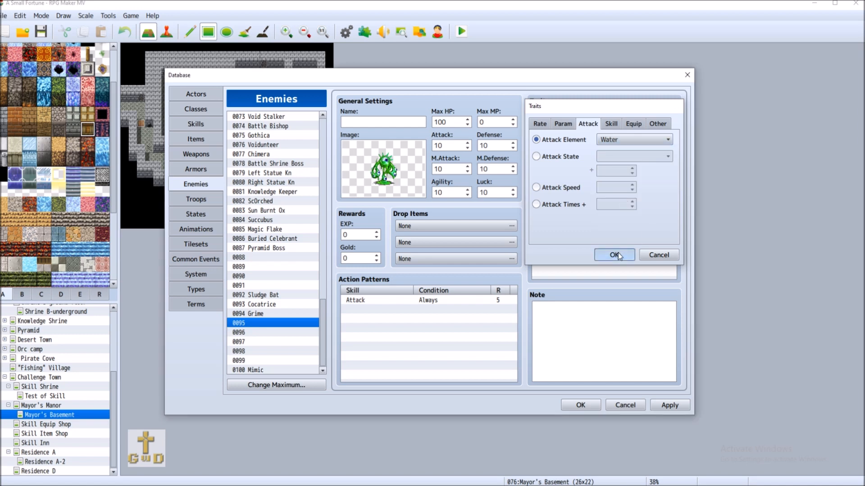
click(619, 253)
double_click(575, 160)
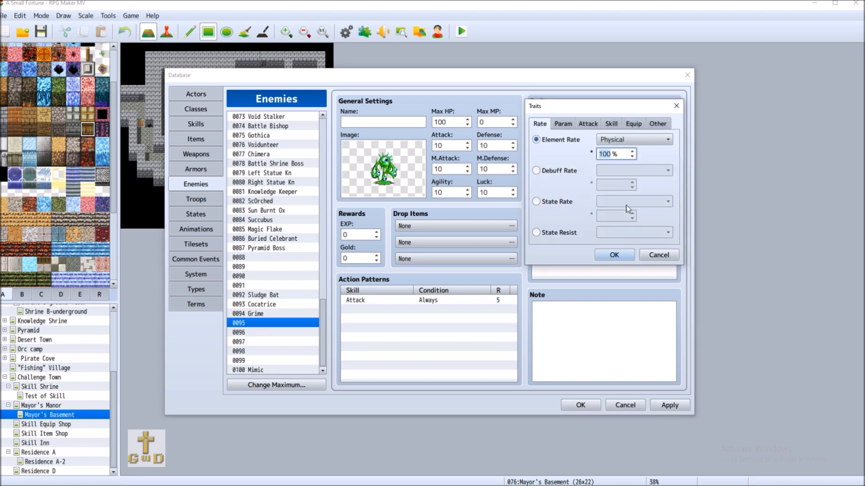
click(665, 255)
Delete the Water Attack Element trait from enemy 0095.
click(590, 151)
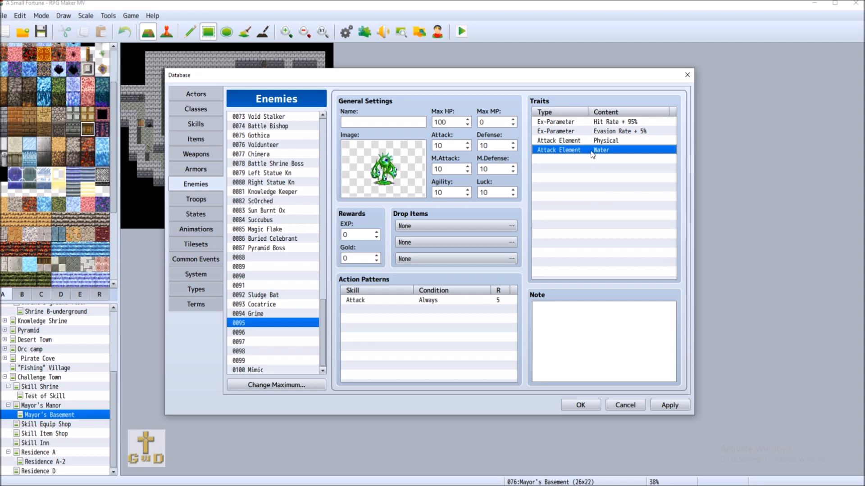
right_click(590, 151)
click(621, 172)
Add an Attack State trait for Poison at 30% to enemy 0095.
double_click(563, 151)
click(587, 124)
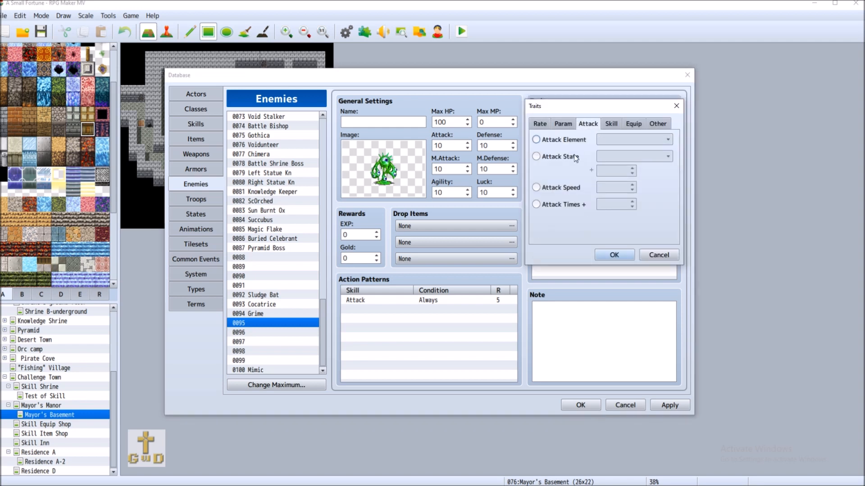
click(570, 158)
click(666, 158)
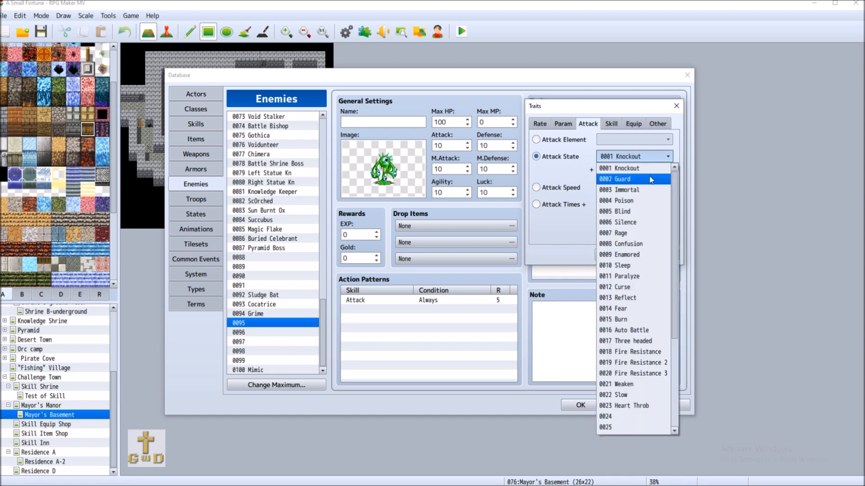
click(631, 201)
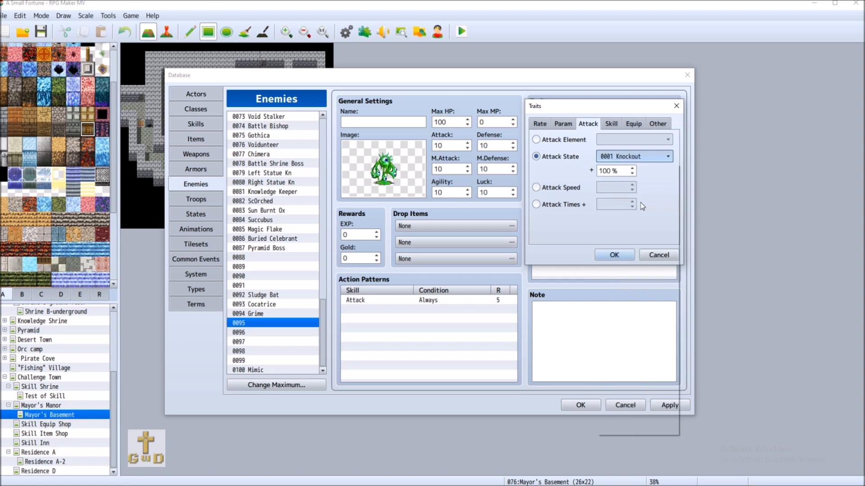
double_click(603, 172)
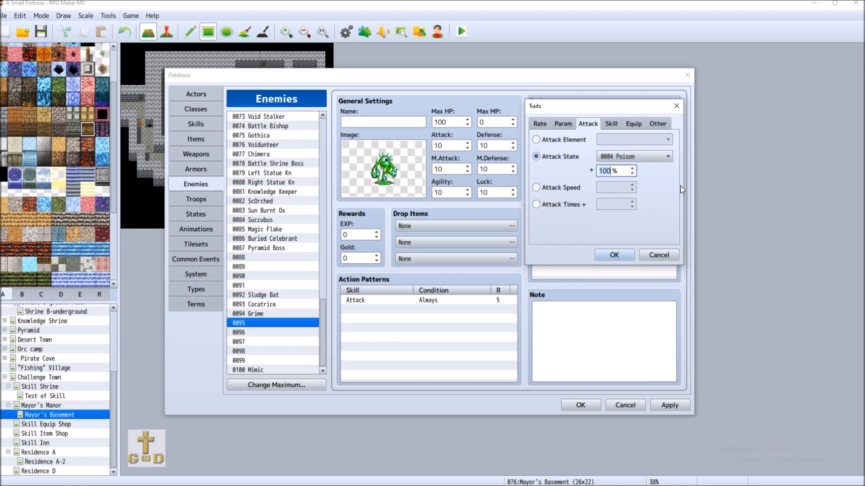
text(30)
click(626, 256)
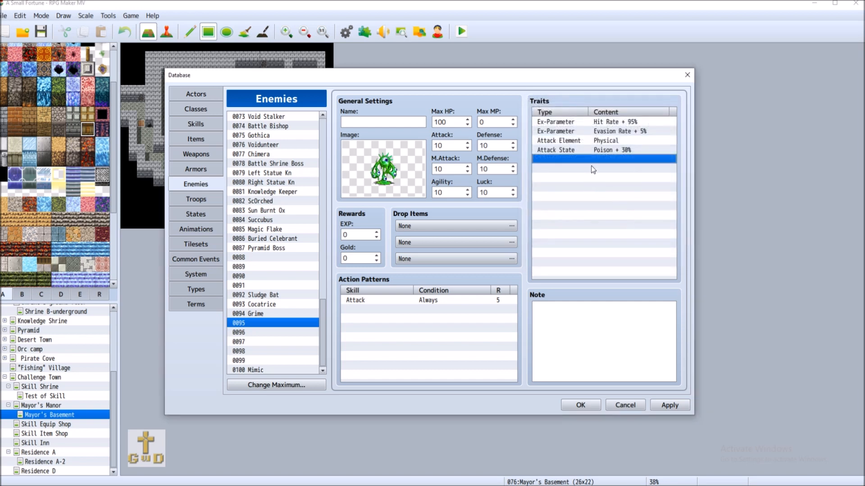
Add an Sp-Parameter trait for Target Rate at 20% to enemy 0095.
double_click(593, 159)
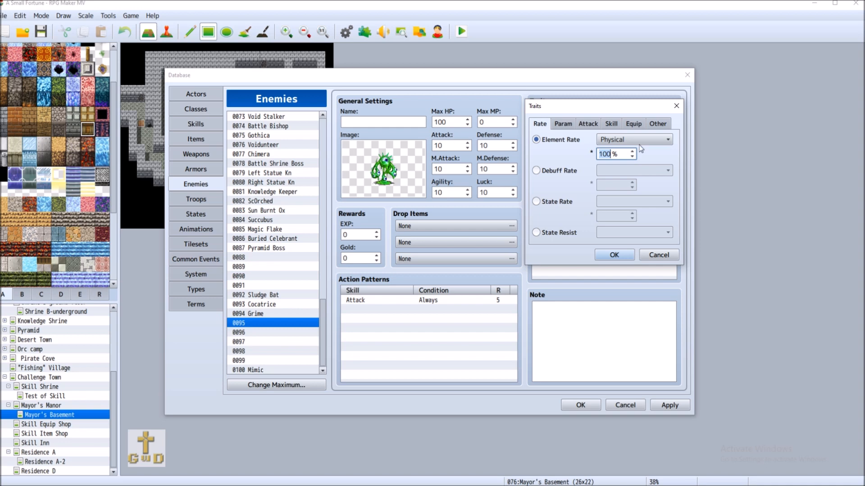
click(585, 125)
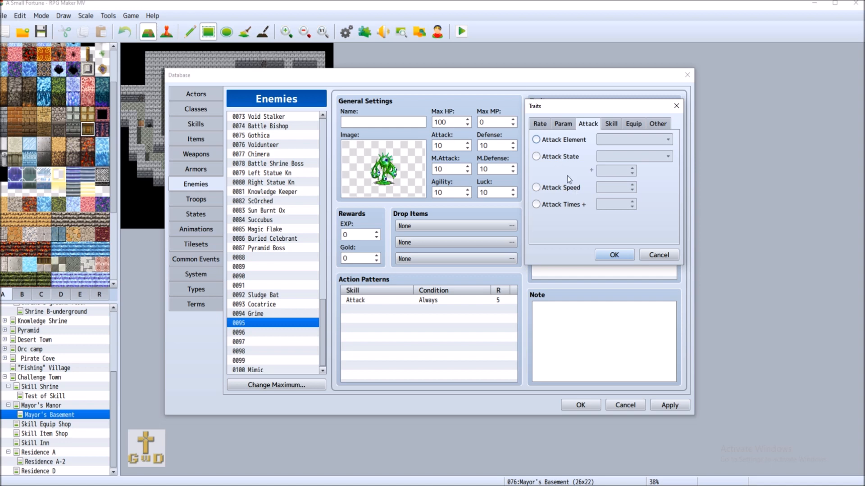
click(567, 124)
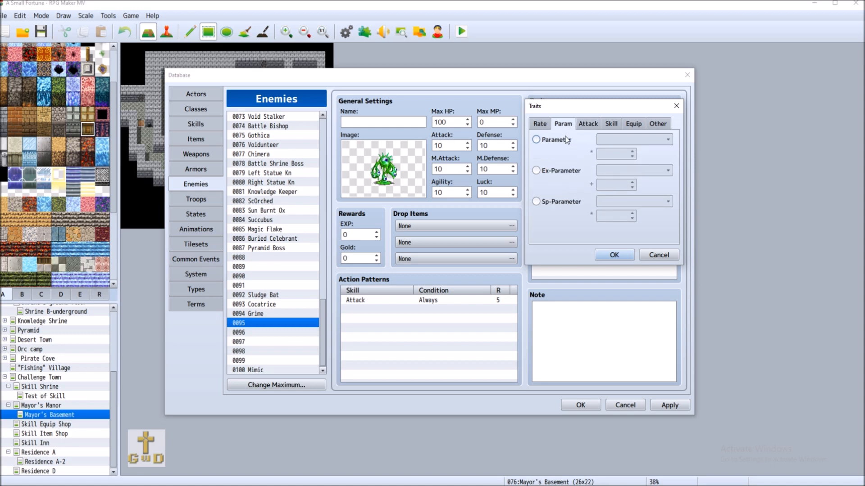
click(565, 142)
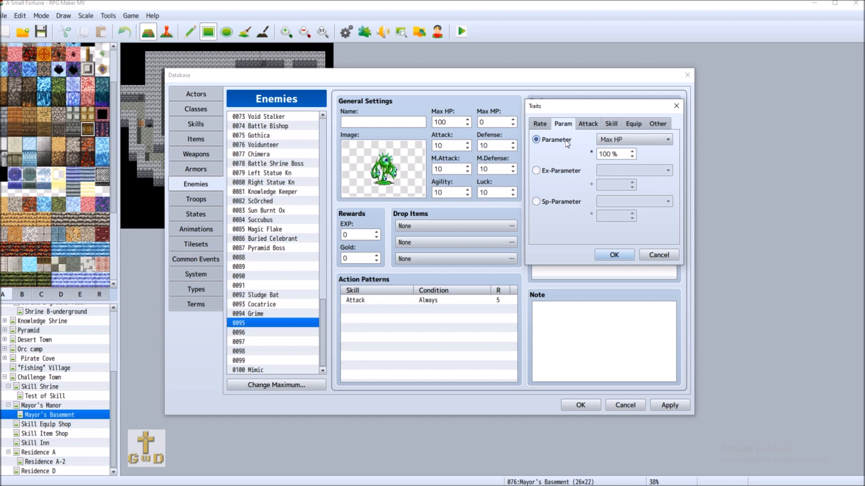
click(570, 202)
click(655, 202)
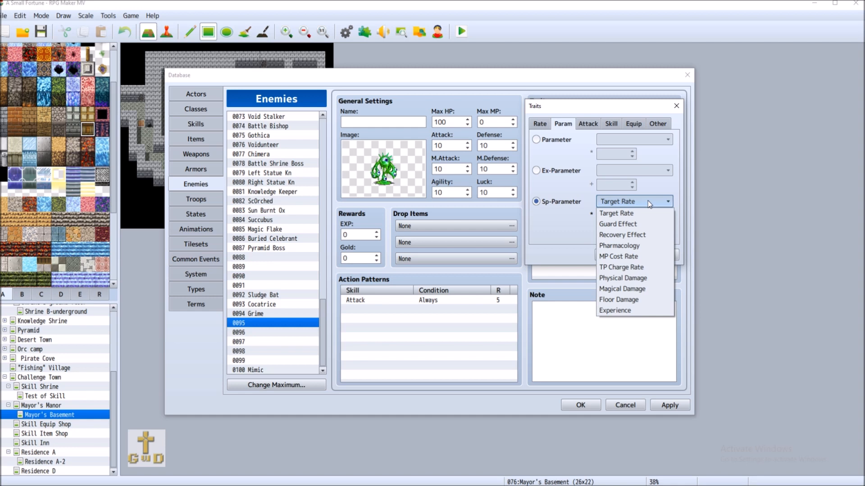
click(647, 201)
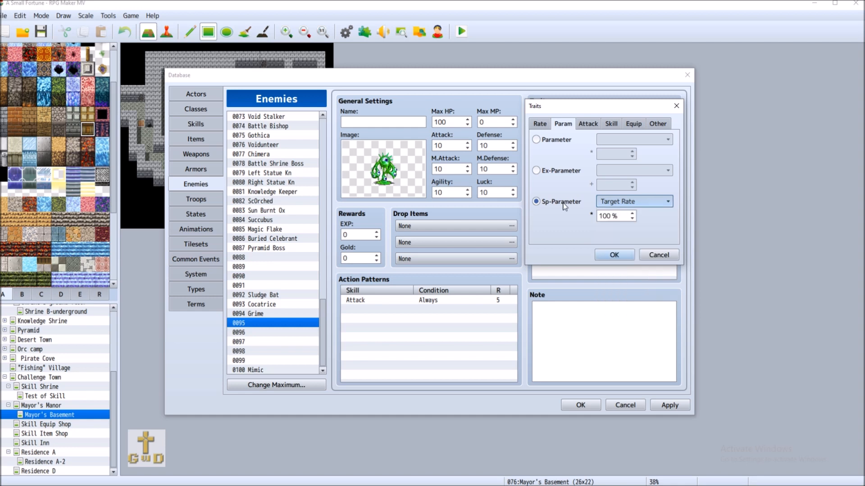
click(630, 203)
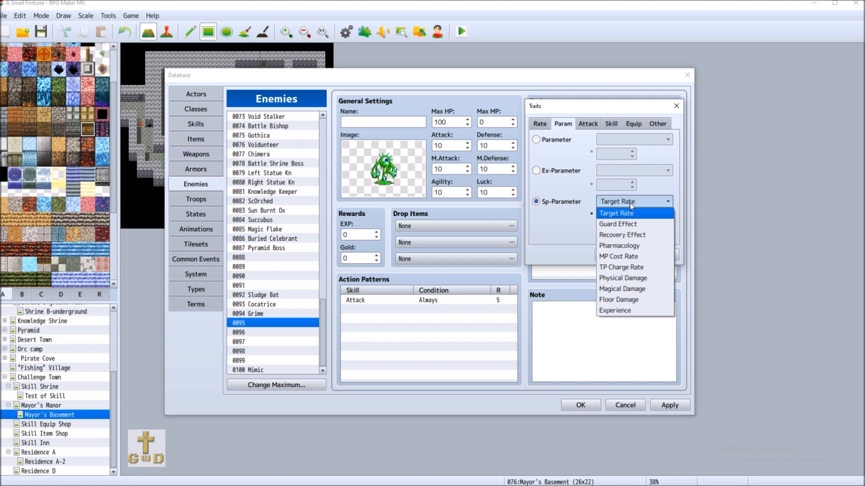
click(631, 203)
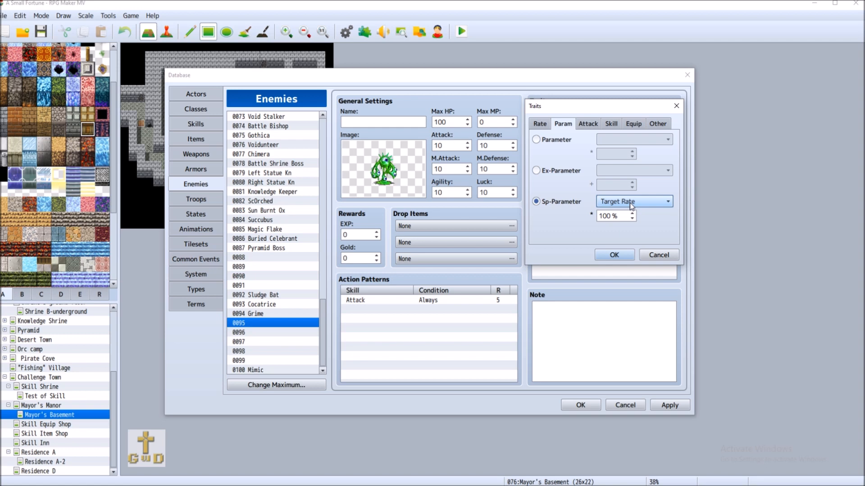
double_click(607, 216)
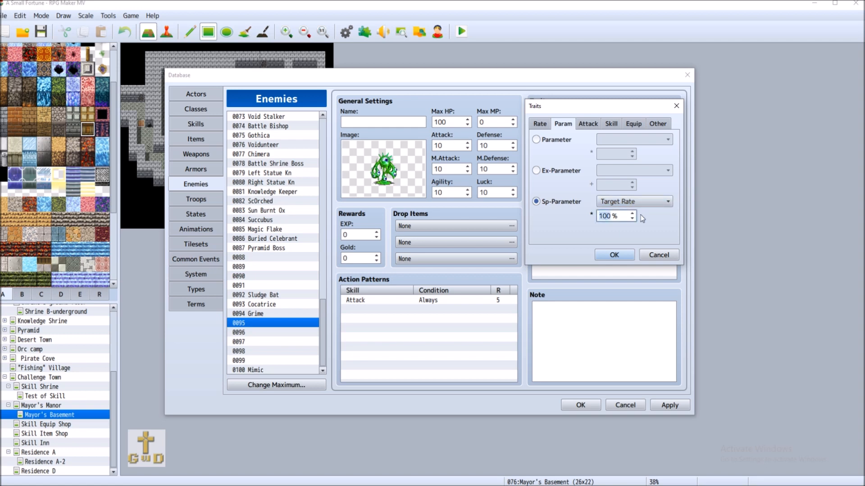
text(20)
click(625, 256)
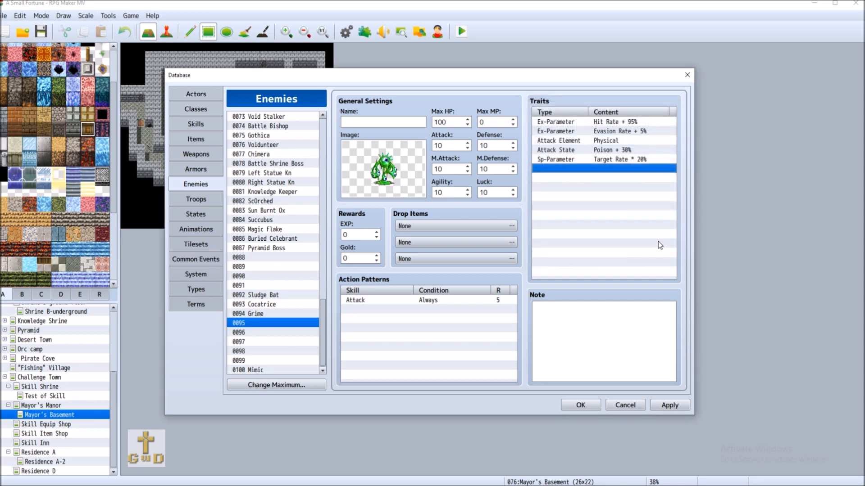
Add a State Resist trait for Poison to enemy 0095.
double_click(598, 169)
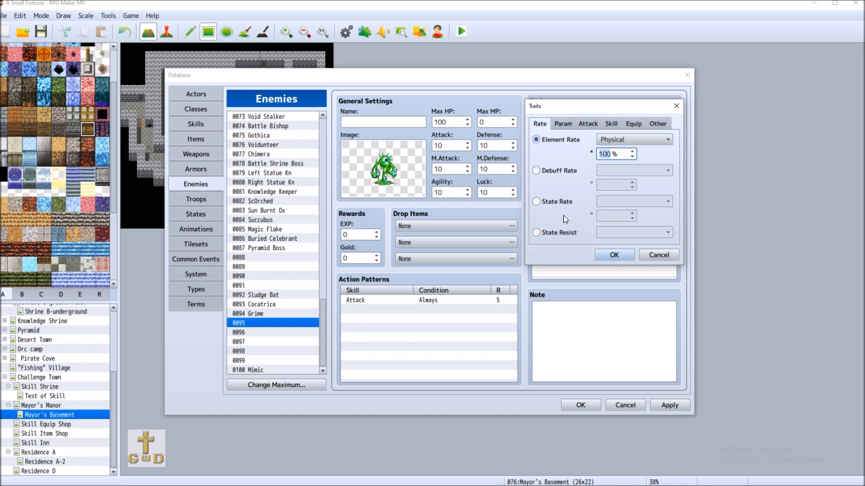
click(563, 237)
click(668, 232)
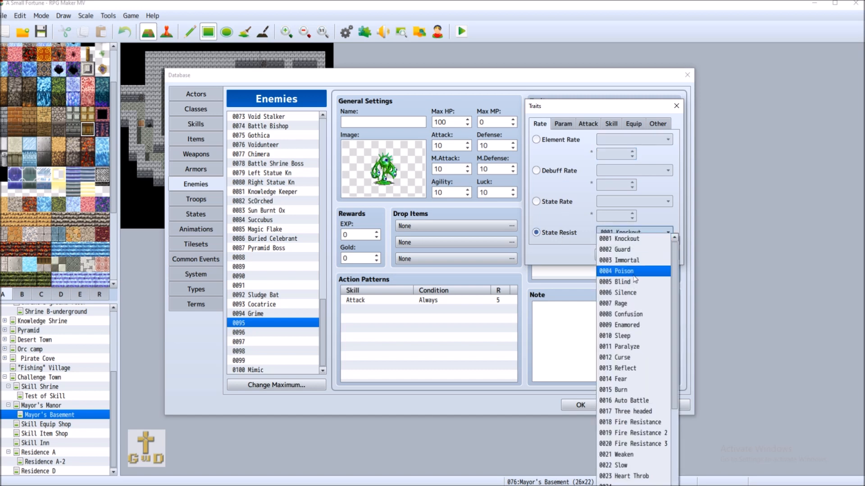
click(617, 270)
click(614, 255)
Add a State Resist trait for Poison to Grime.
click(270, 314)
click(606, 177)
double_click(606, 177)
click(558, 232)
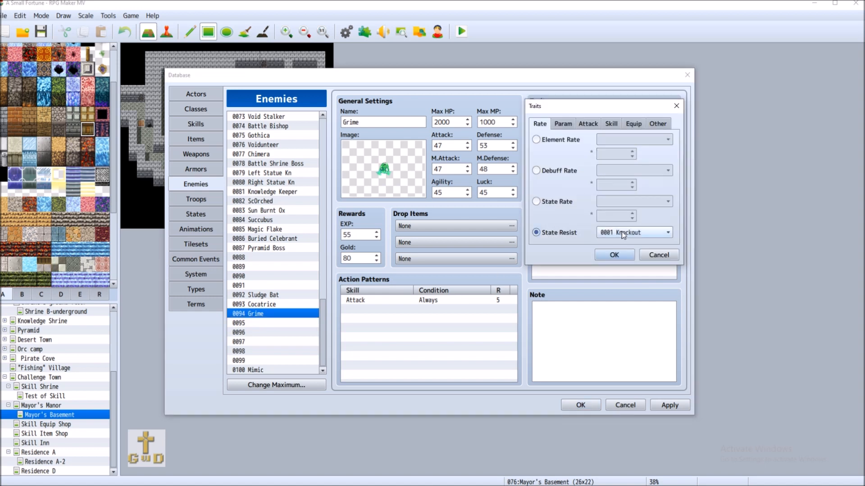
click(635, 232)
click(627, 272)
click(614, 255)
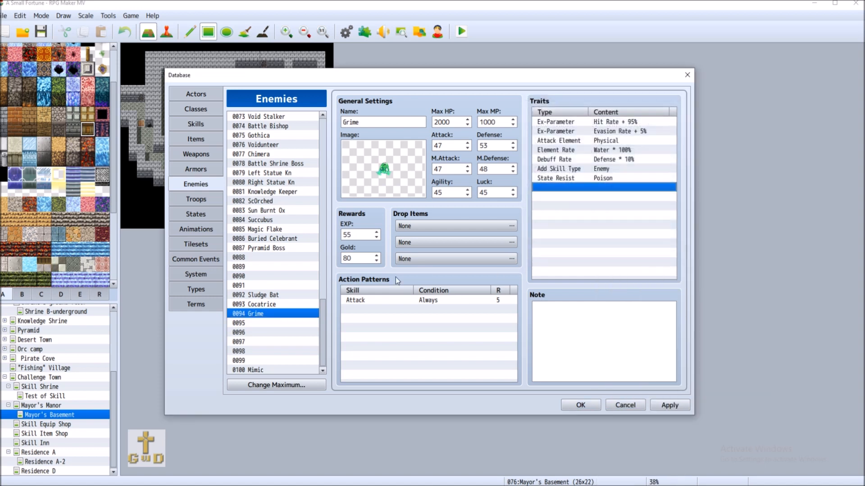
Add a State Resist trait for Poison to Sludge Bat.
click(283, 305)
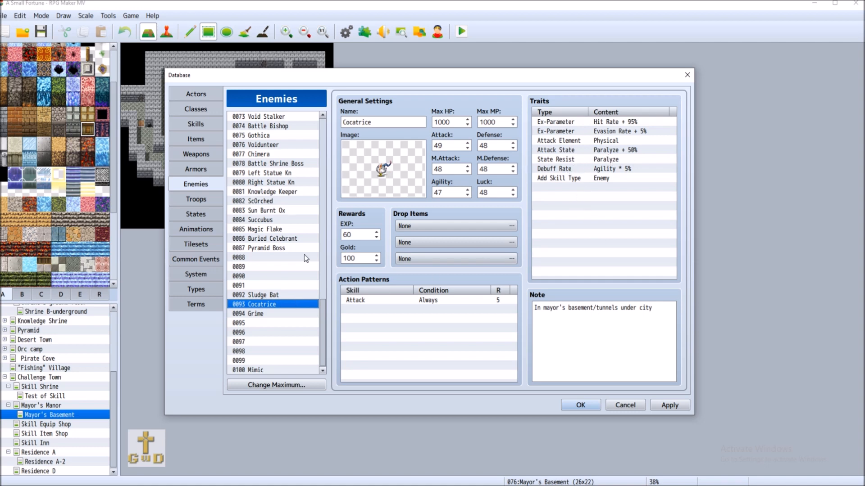
click(282, 295)
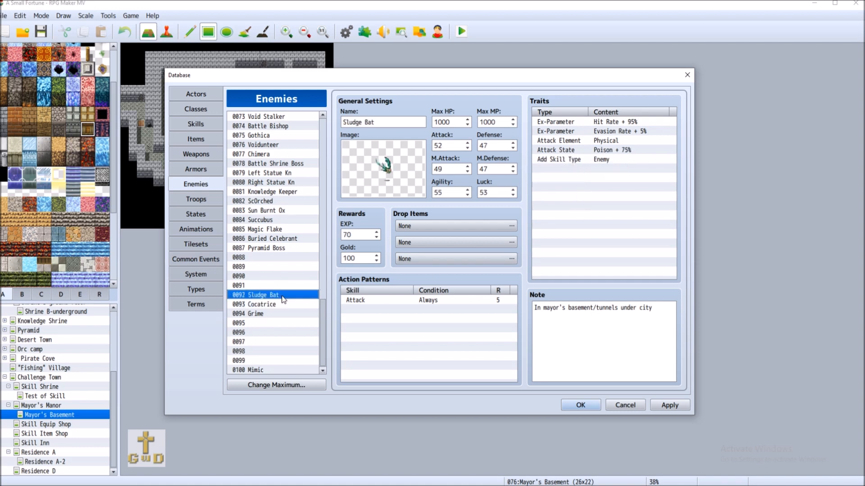
double_click(579, 171)
click(559, 234)
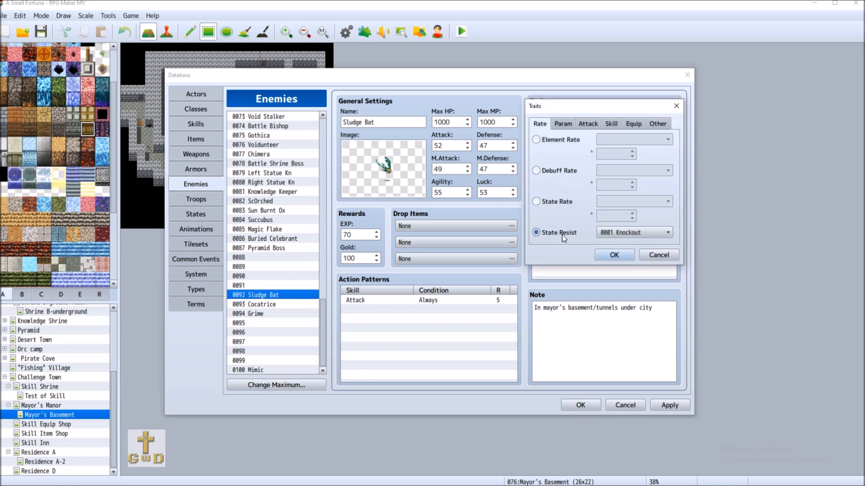
click(634, 231)
click(615, 270)
click(608, 254)
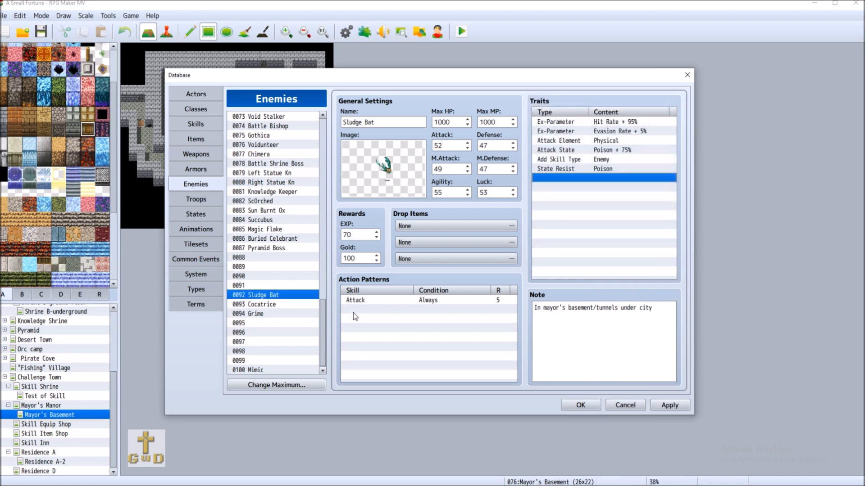
click(261, 315)
double_click(591, 187)
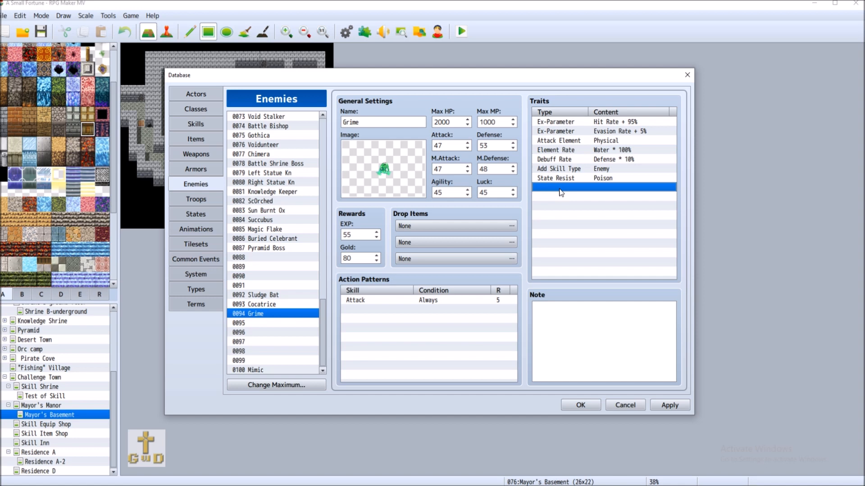
key(Escape)
Add an Add Skill Type trait for Enemy to enemy 0095.
click(269, 323)
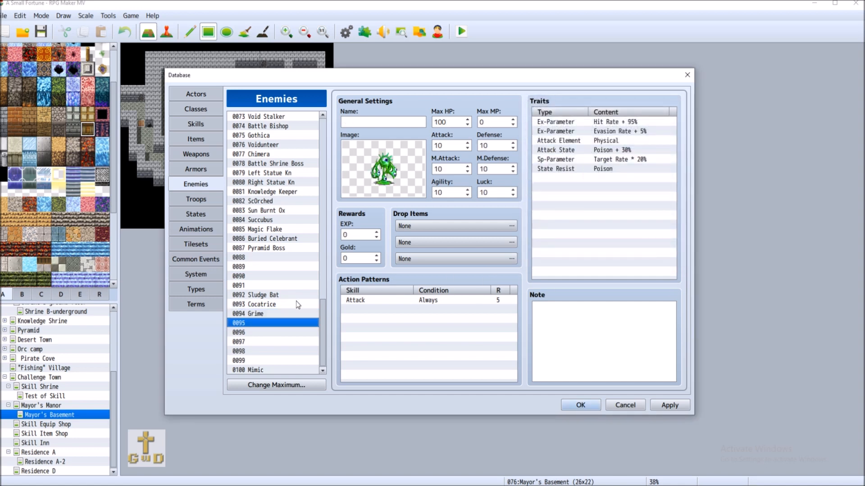
double_click(565, 180)
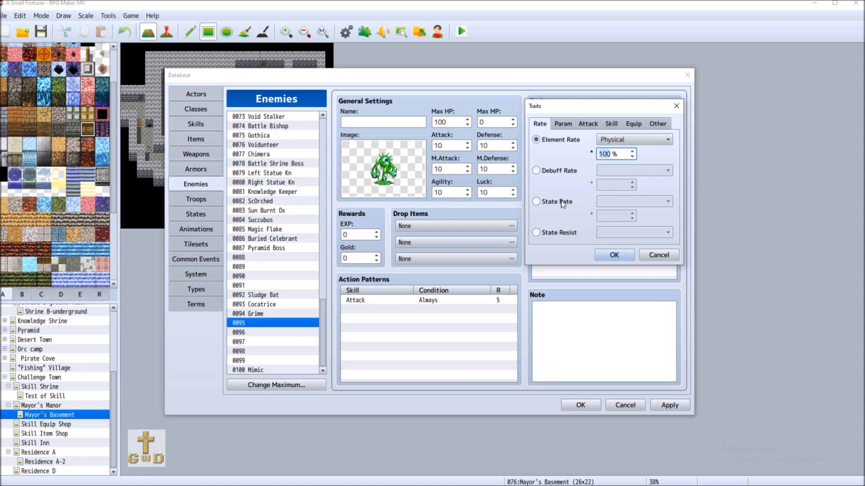
click(571, 126)
click(588, 123)
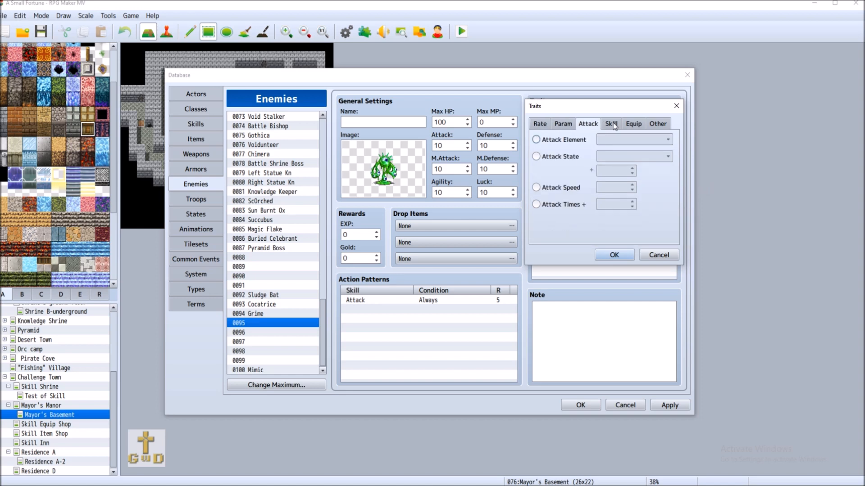
click(615, 123)
click(575, 143)
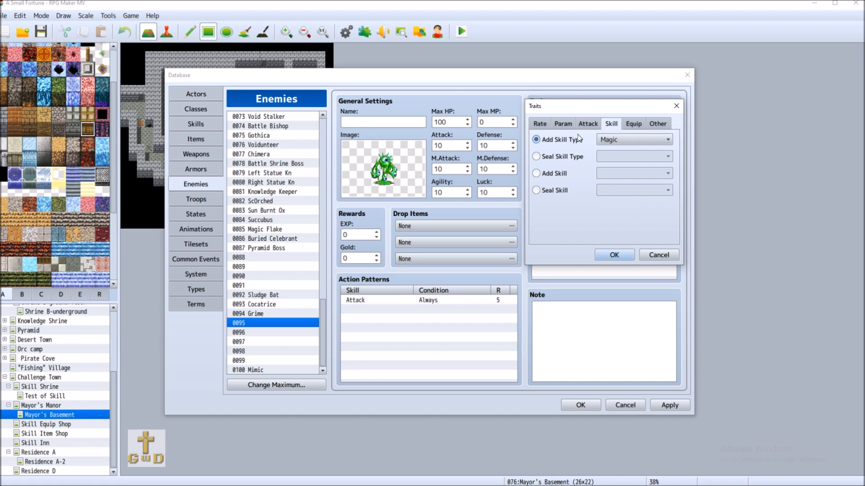
click(626, 141)
click(624, 173)
click(613, 254)
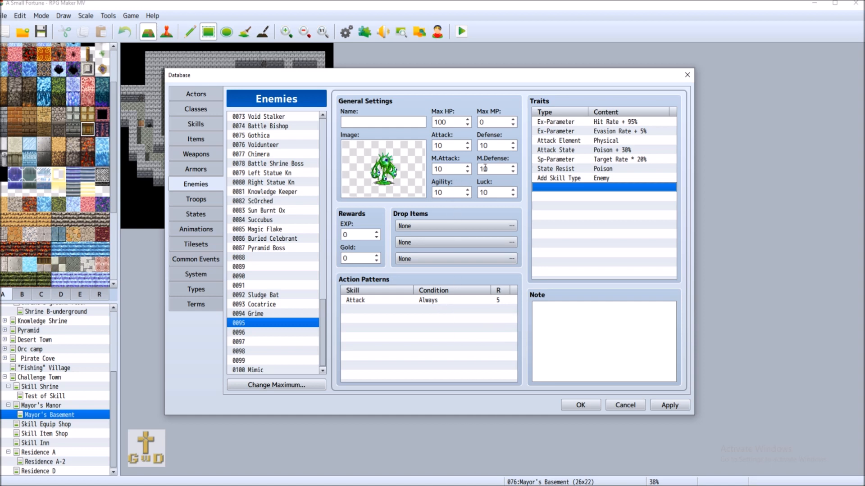
Set both Magic Defense and Defense of enemy 0095 to 50, using Grime's stats as reference.
click(280, 314)
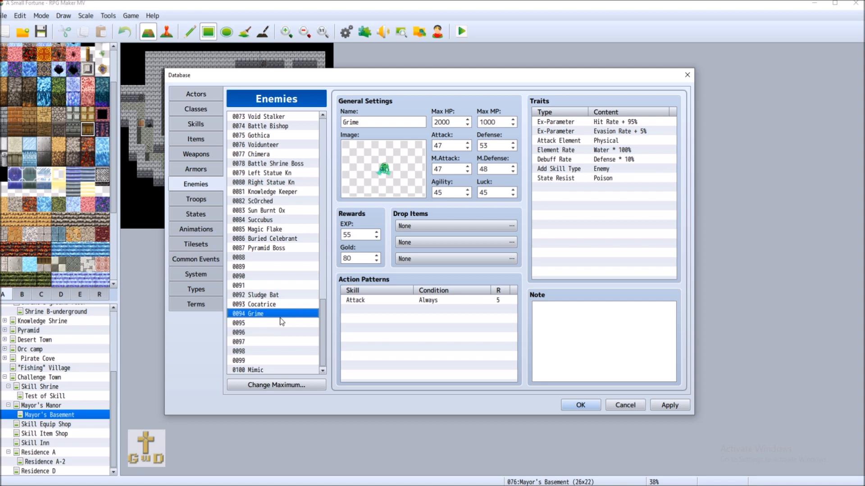
click(282, 323)
double_click(494, 169)
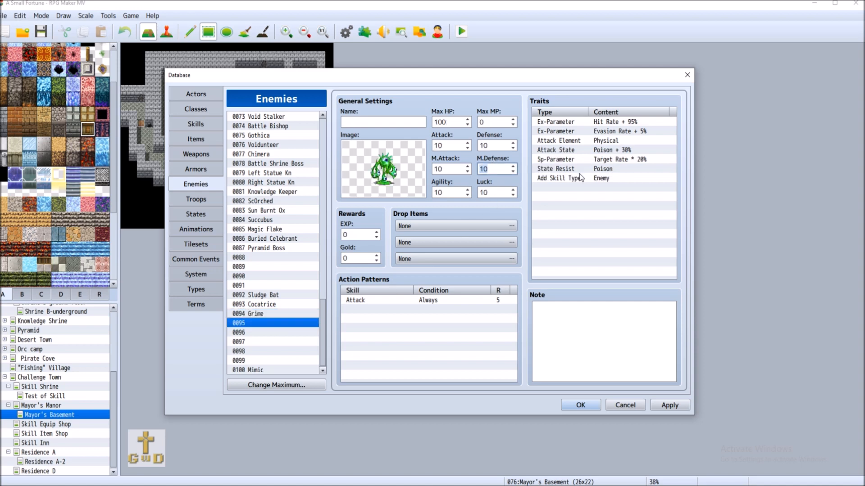
text(50)
key(shift+Tab)
text(50)
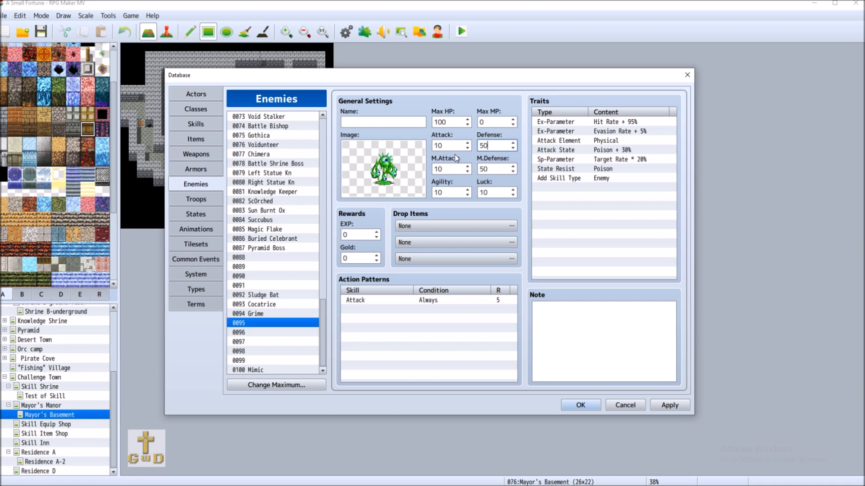
Name enemy 0095 "Ultra Grime".
mouse_move(456, 158)
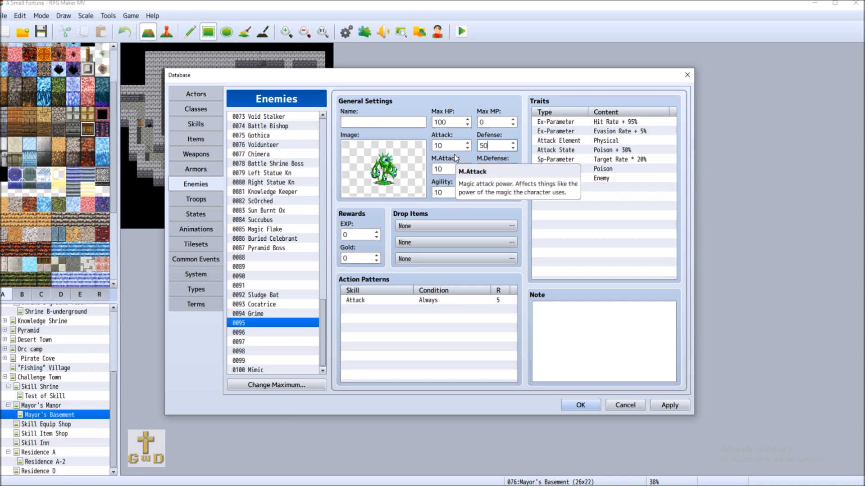
click(374, 125)
mouse_move(484, 123)
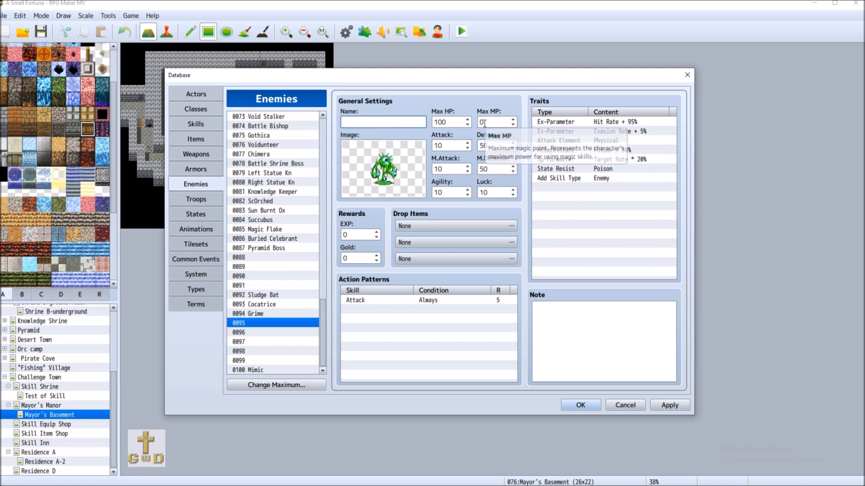
text(Ultra Grime)
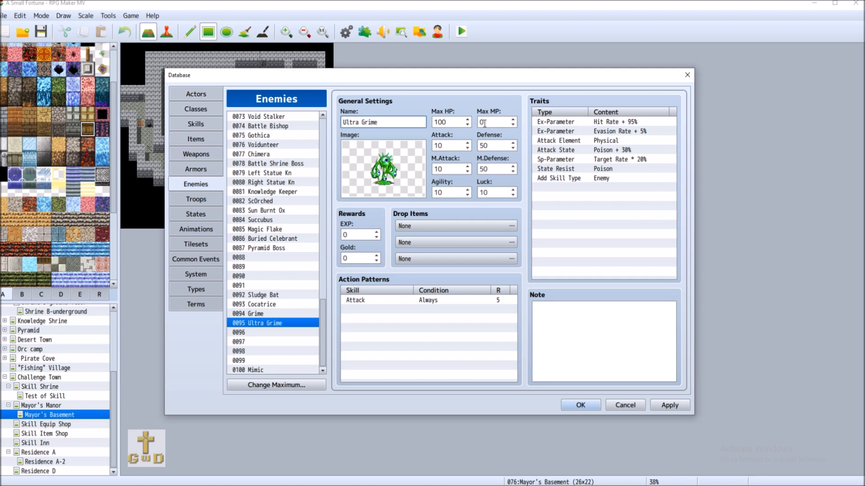
Set Ultra Grime's Magic Attack and Attack to 49 after checking Grime's stats.
click(291, 314)
click(290, 324)
double_click(439, 169)
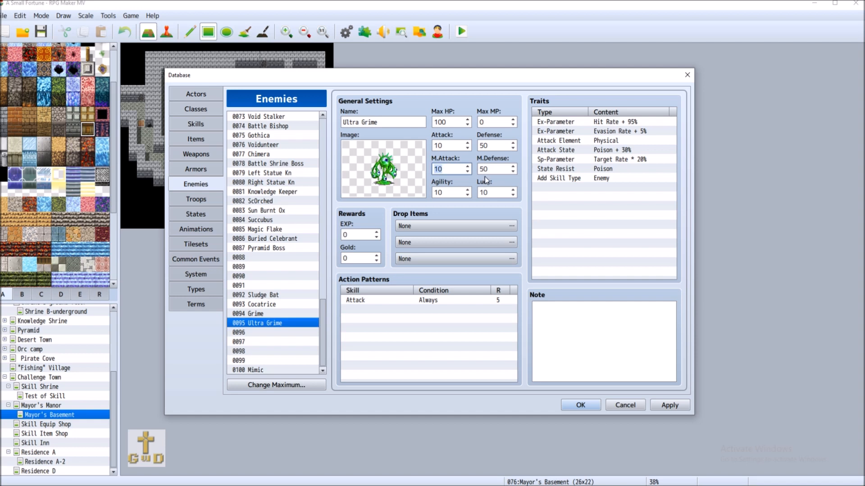
text(49)
double_click(457, 146)
text(49)
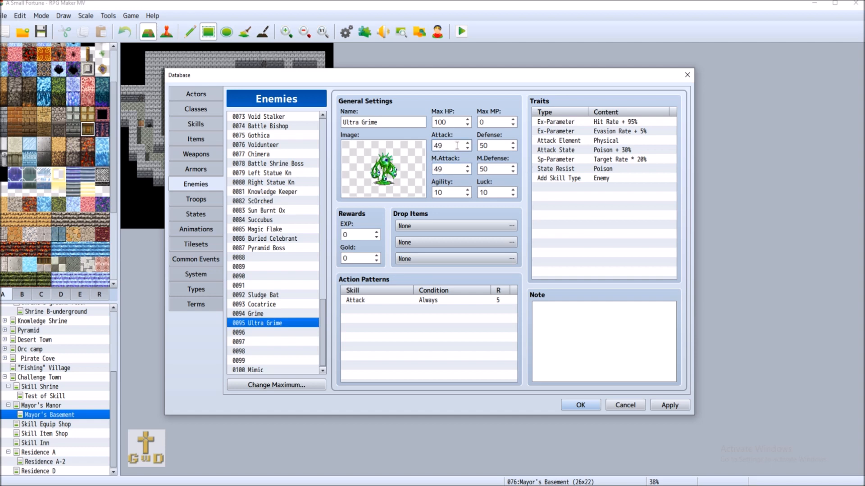
Compare with Grime and set Ultra Grime's Max HP to 2500.
click(285, 315)
click(285, 322)
click(451, 122)
click(269, 316)
click(272, 323)
click(450, 122)
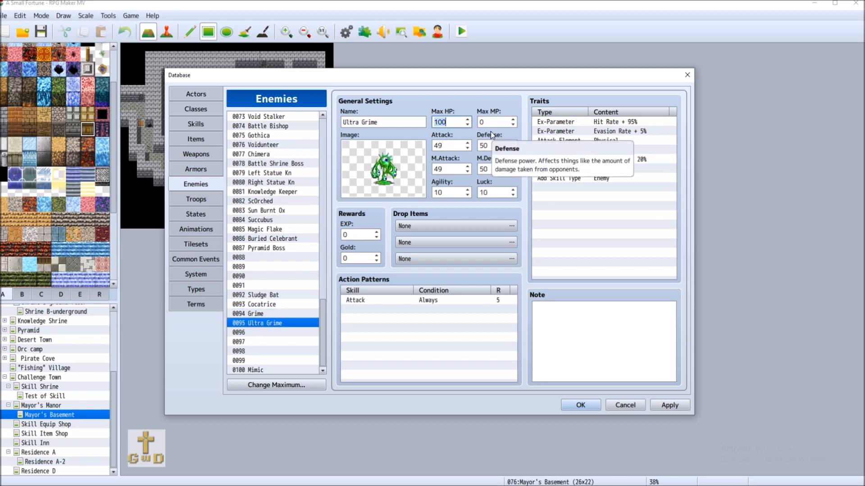
text(2500)
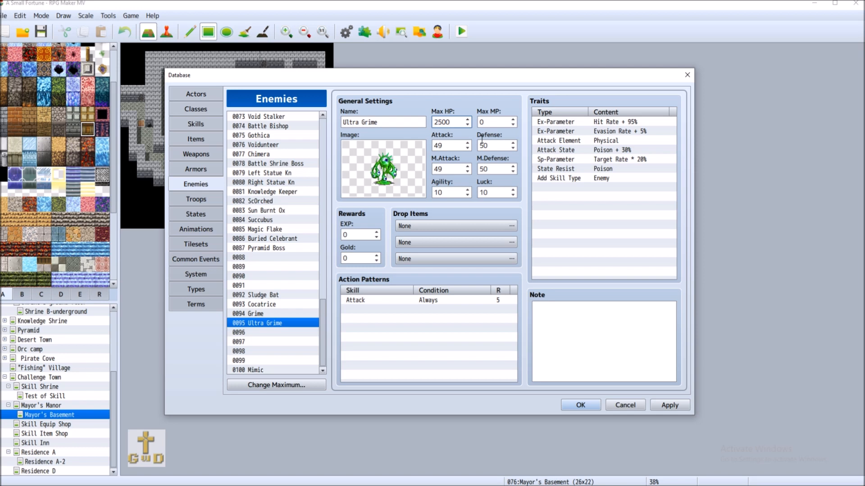
Set Ultra Grime's Max HP to 4000 and its Max MP to 2000.
key(BackSpace)
key(BackSpace)
key(BackSpace)
key(BackSpace)
text(4000)
click(491, 121)
key(BackSpace)
text(2000)
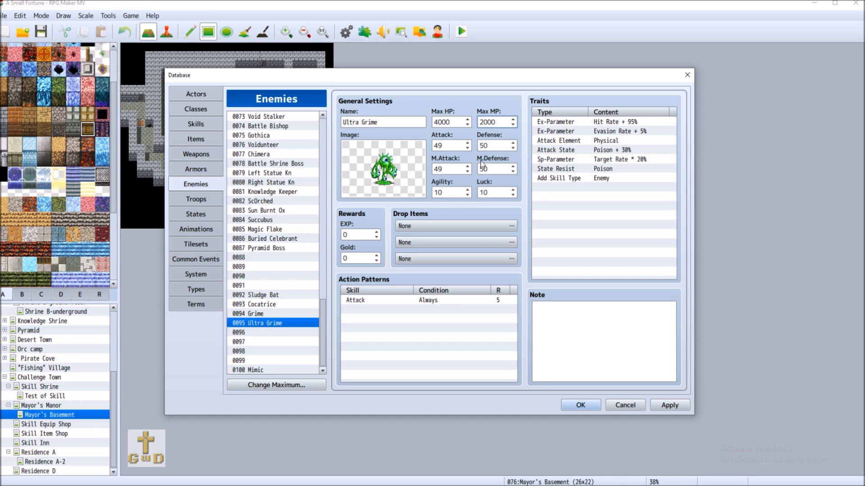
Set Ultra Grime's Agility to 45 and Luck to 49, comparing them with Grime's stats.
click(299, 314)
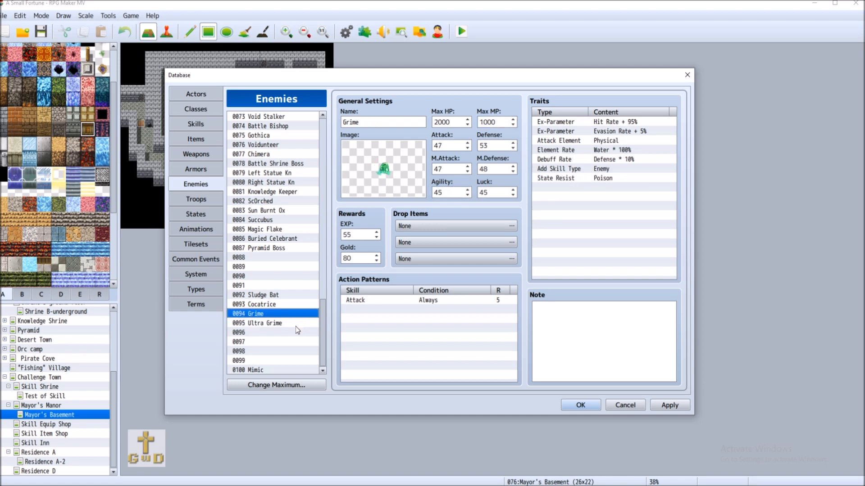
click(295, 323)
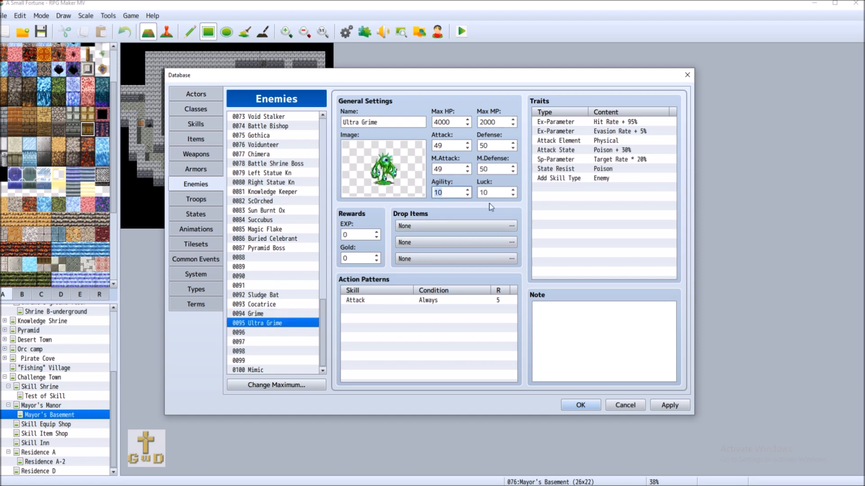
text(45)
click(286, 314)
click(290, 323)
click(491, 194)
key(BackSpace)
key(BackSpace)
text(49)
Set Ultra Grime's EXP reward to 100, checking the rewards of Grime and Cocatrice for comparison.
click(281, 314)
click(288, 324)
click(366, 235)
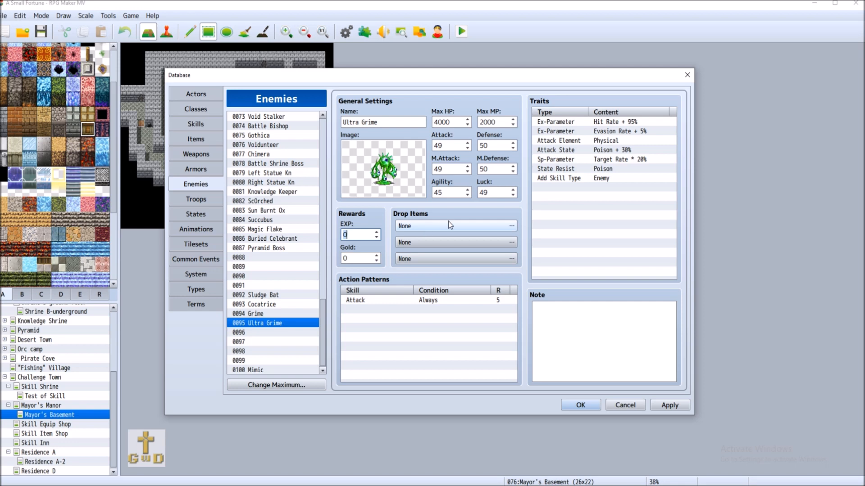
click(284, 305)
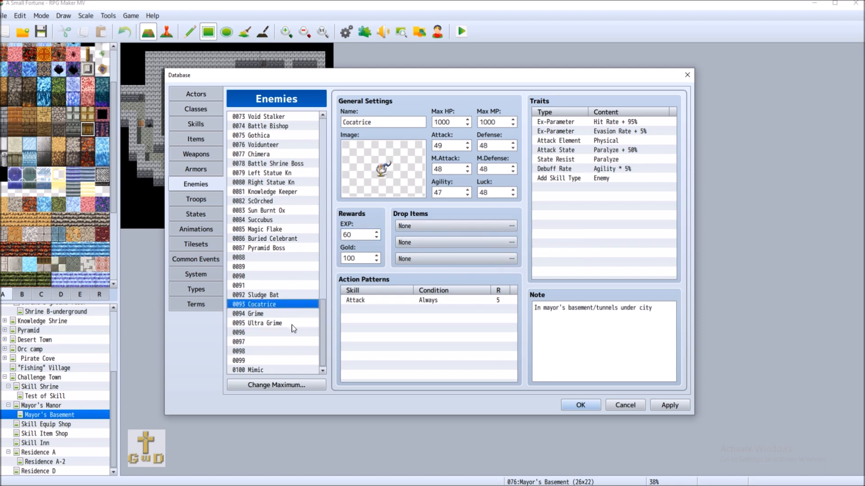
click(280, 323)
click(358, 234)
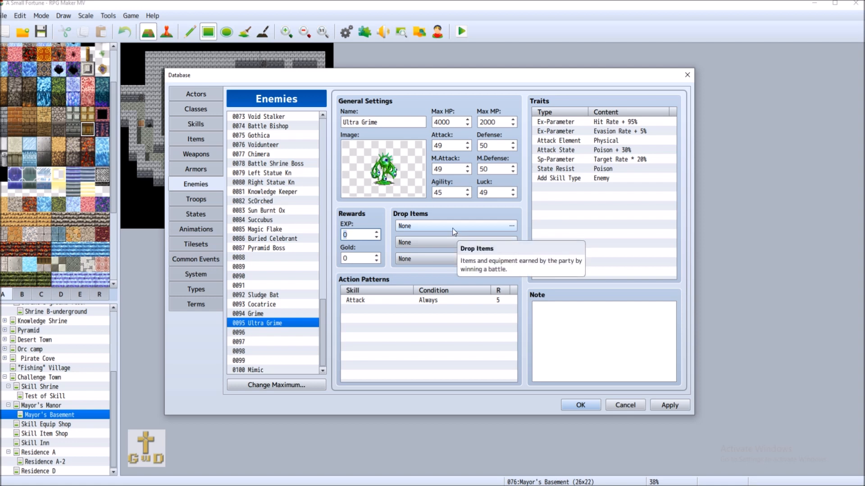
text(90)
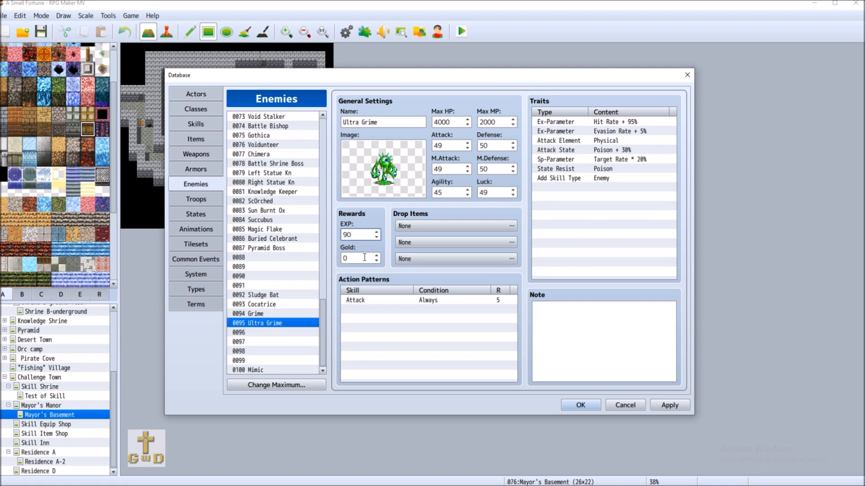
key(BackSpace)
key(BackSpace)
text(100)
Set Ultra Grime's Gold reward to 200, using the Sludge Bat's reward as reference.
click(201, 110)
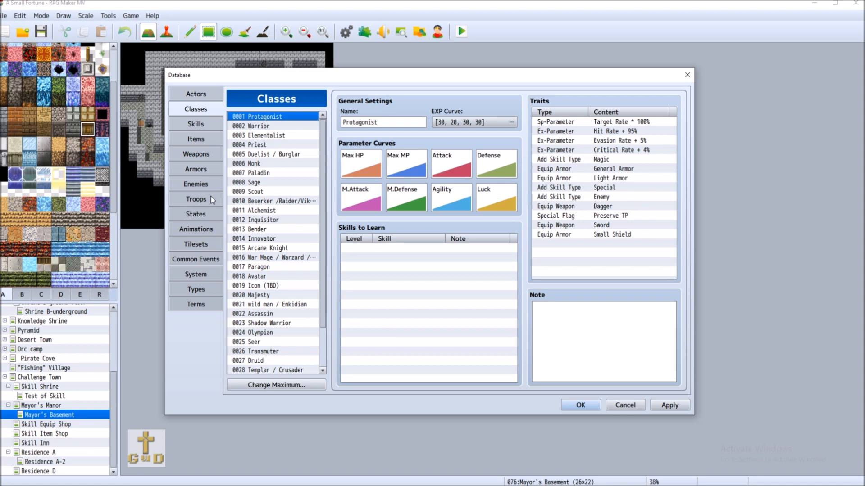
click(211, 184)
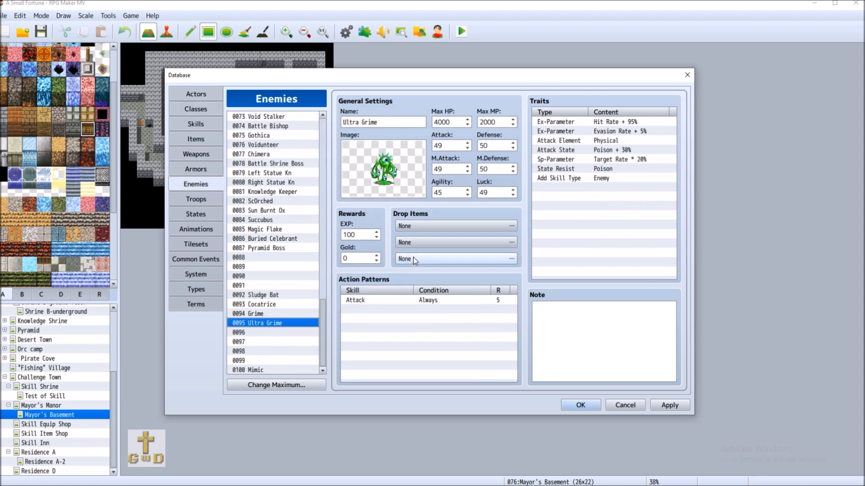
double_click(350, 258)
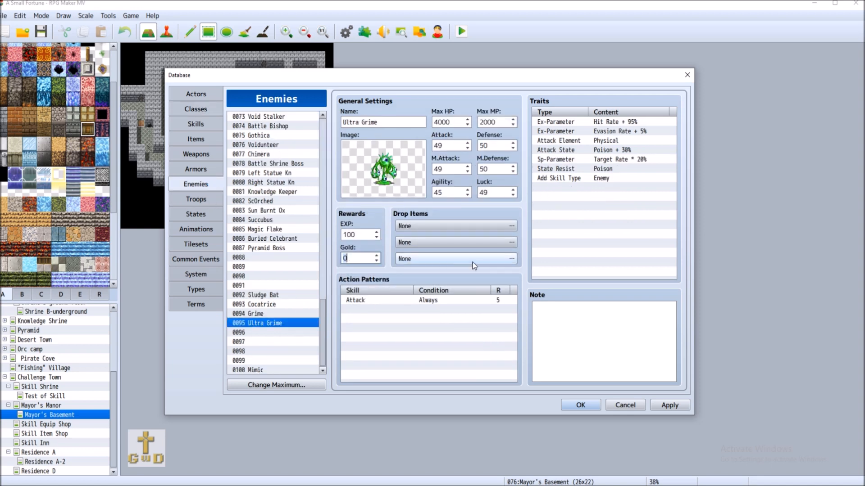
click(273, 313)
click(284, 297)
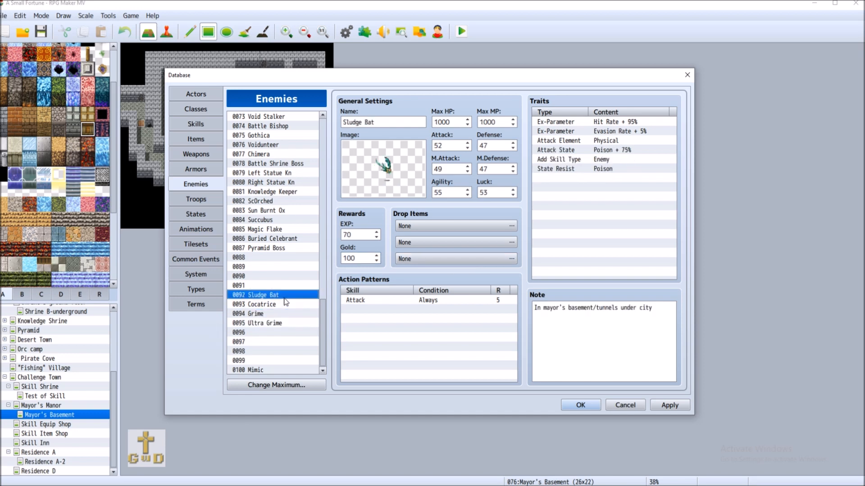
click(291, 322)
click(347, 259)
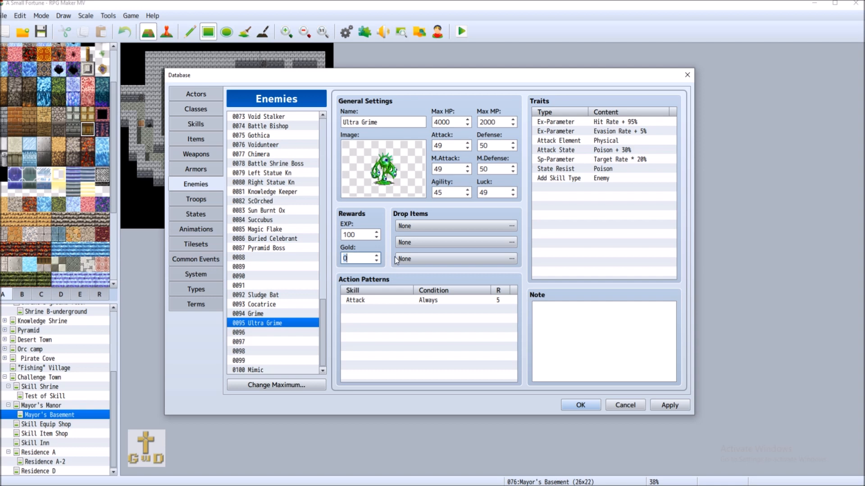
text(200)
Copy the note "In mayor's basement/tunnels under city" from Cocatrice into Grime's note.
right_click(564, 314)
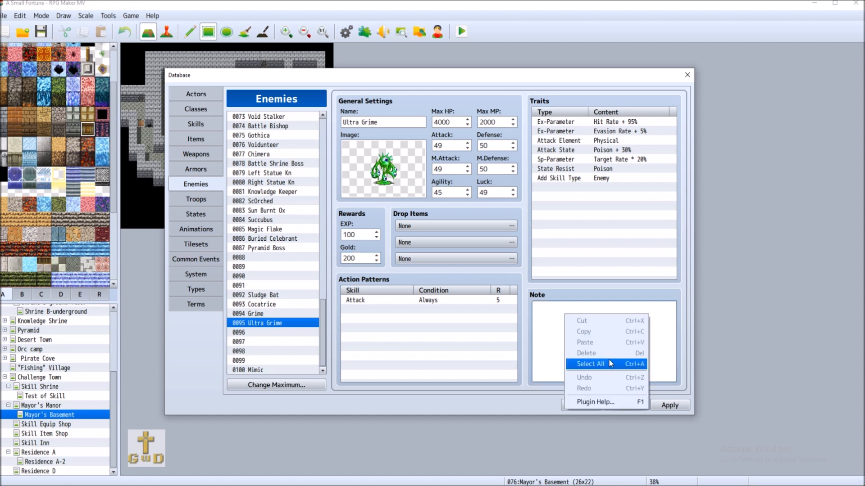
click(272, 305)
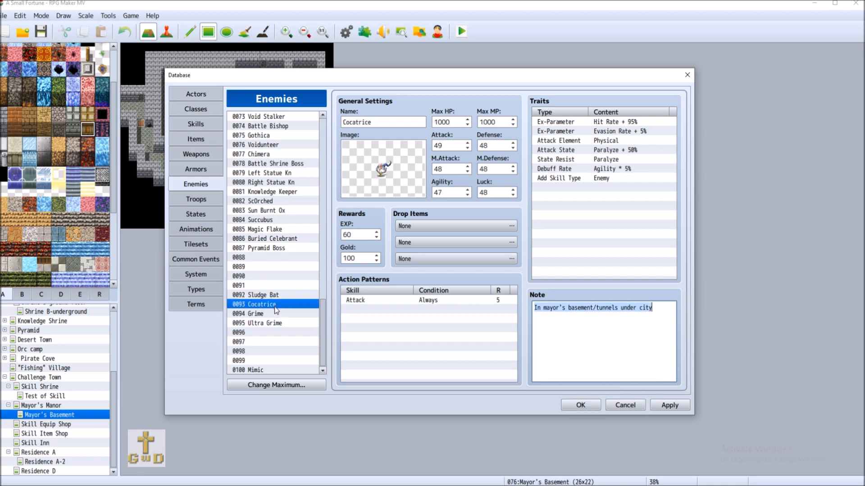
right_click(629, 310)
click(649, 328)
click(288, 314)
click(553, 313)
right_click(553, 314)
click(587, 340)
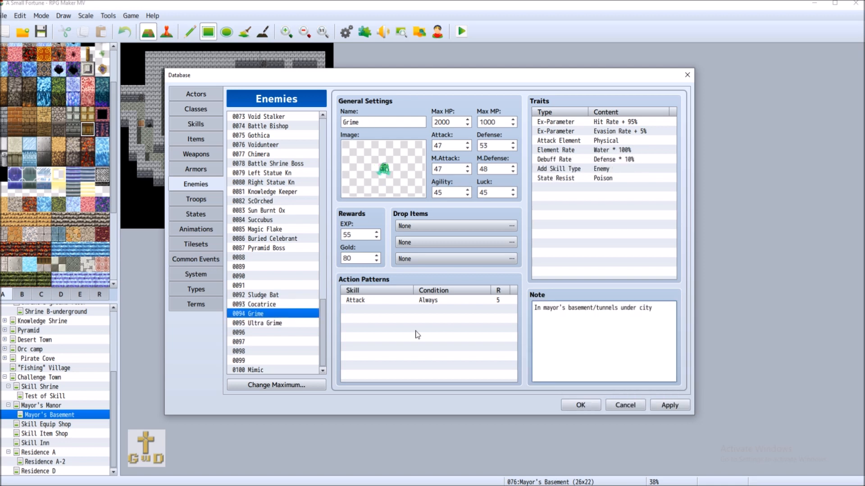
Paste the copied location note into Ultra Grime and shorten it to "In tunnels under city".
click(301, 322)
right_click(577, 315)
click(611, 341)
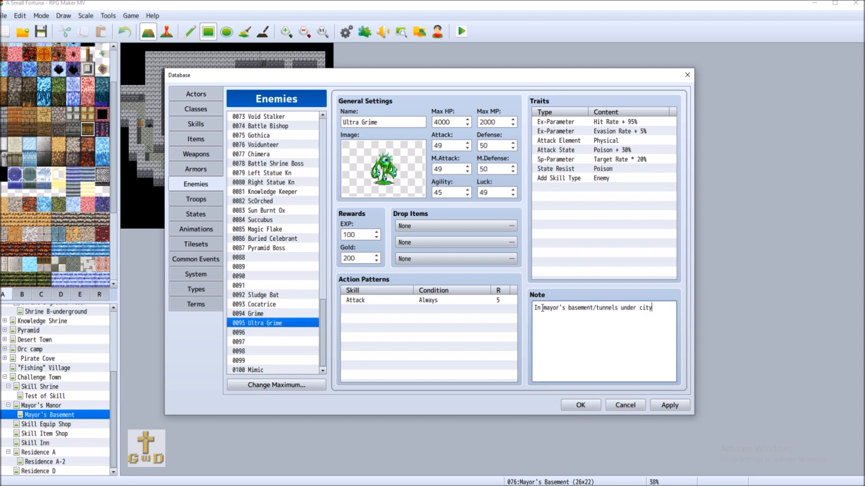
drag(542, 307, 596, 308)
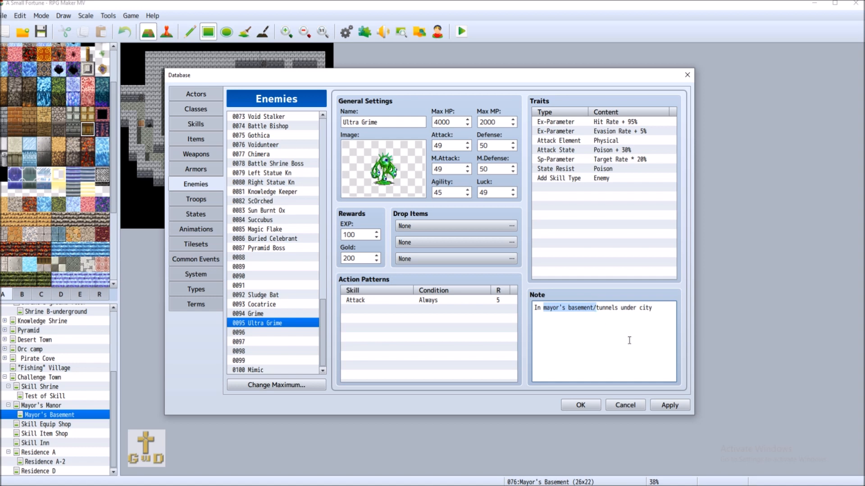
key(BackSpace)
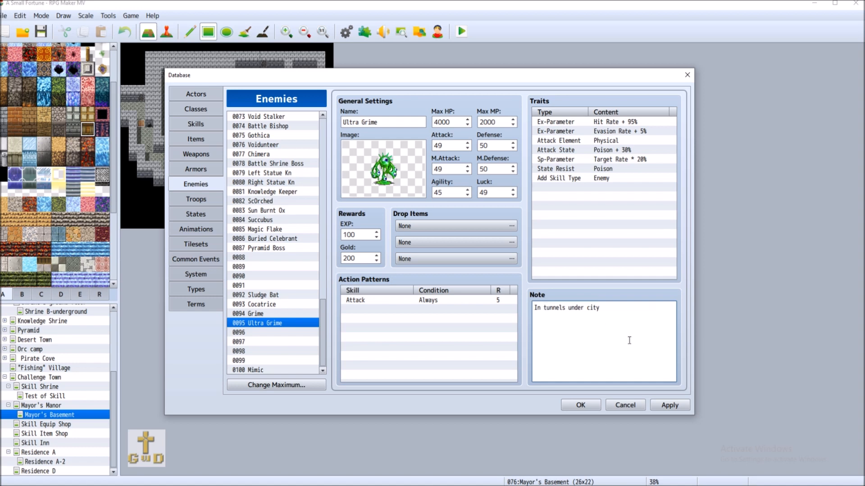
Give the empty enemy slot 0096 the Ghost image with a hue of 264.
click(292, 314)
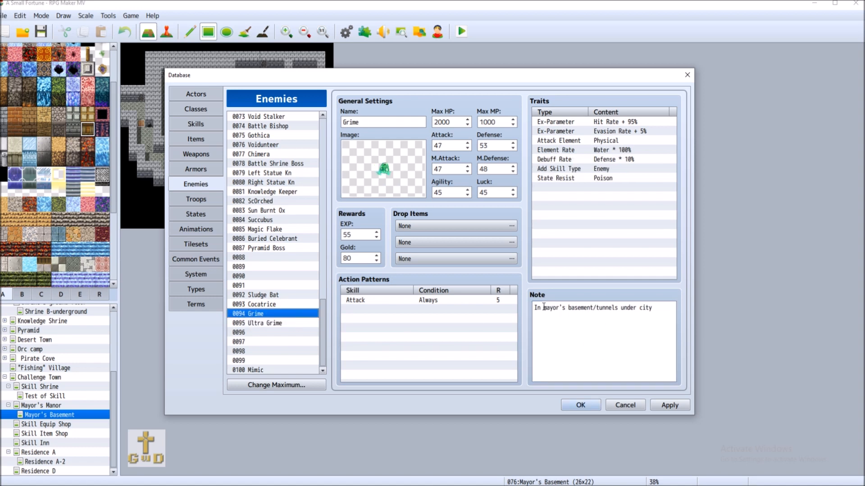
click(284, 332)
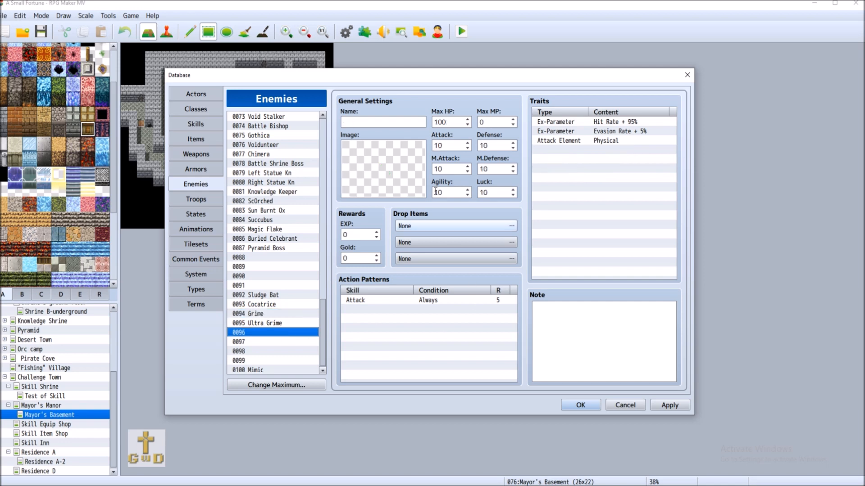
double_click(412, 166)
drag(354, 172, 355, 210)
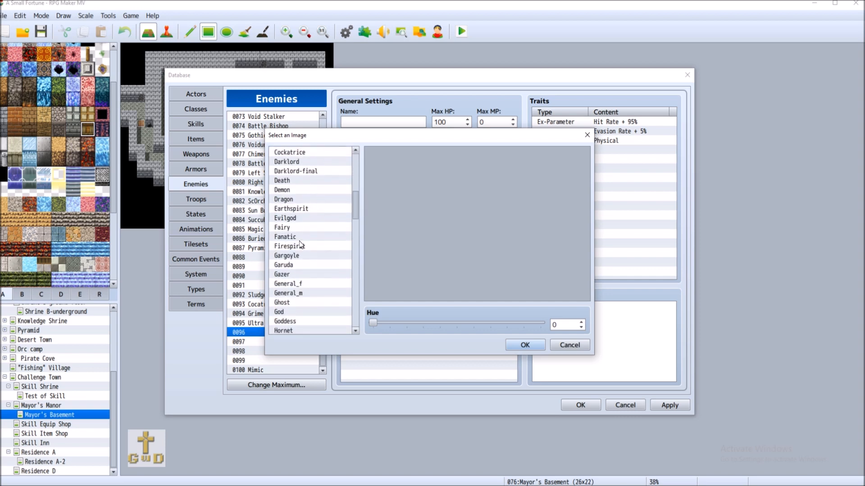
click(300, 303)
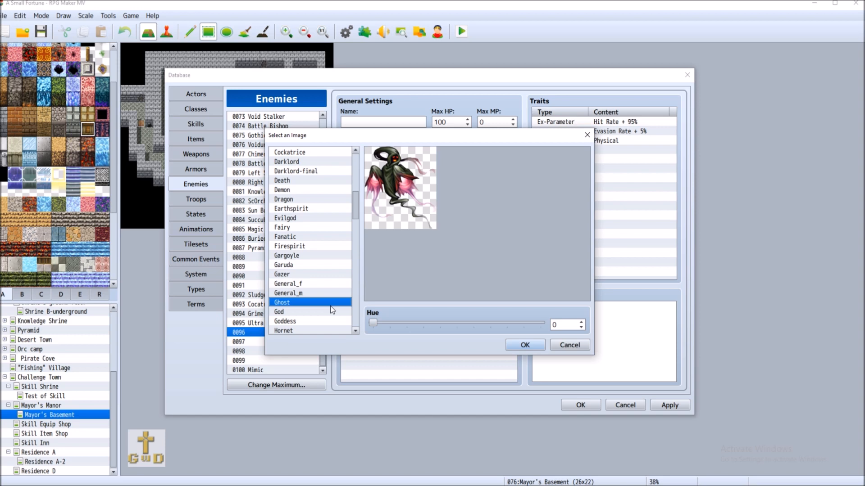
drag(373, 325, 495, 322)
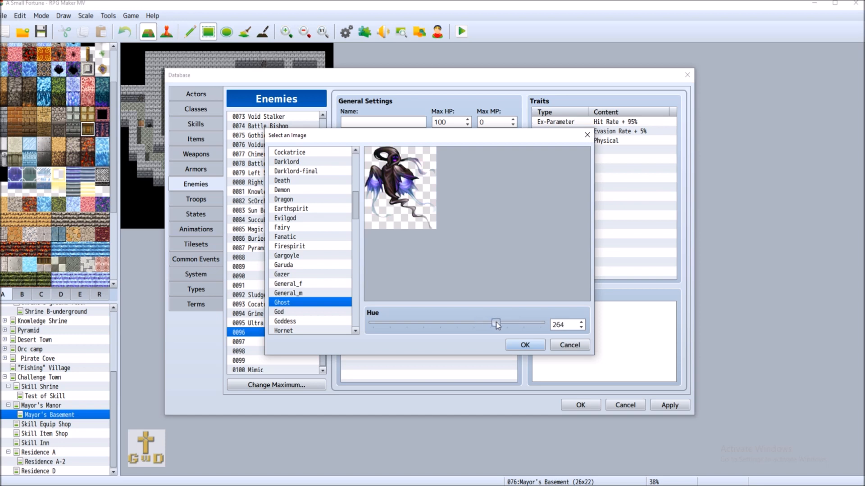
click(532, 346)
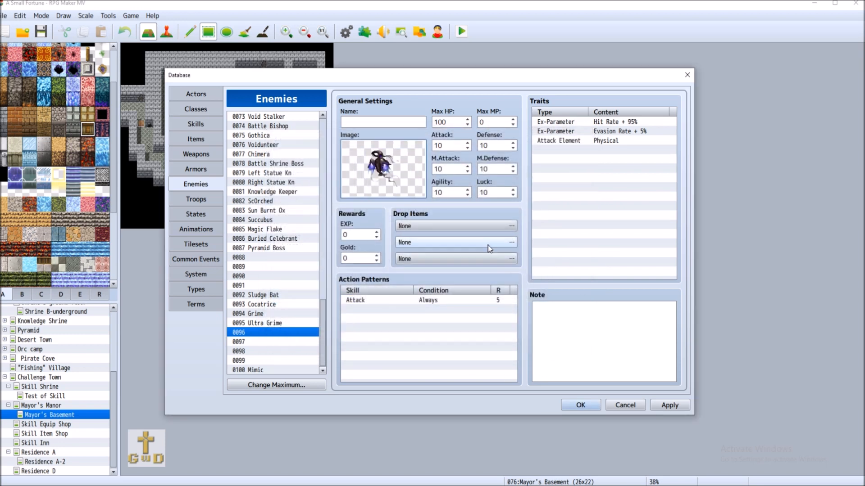
Review the existing enemy names in the list as reference for naming the ghost enemy in slot 0096.
click(392, 123)
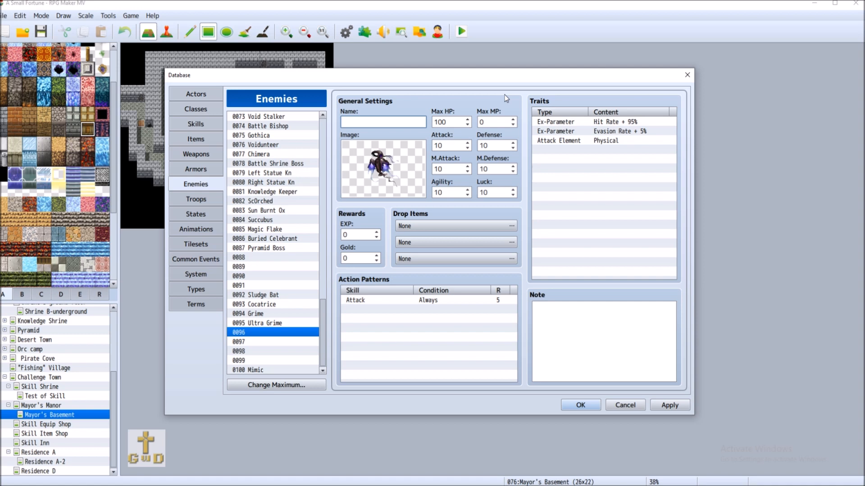
scroll(310, 287, up, 3)
scroll(322, 299, up, 20)
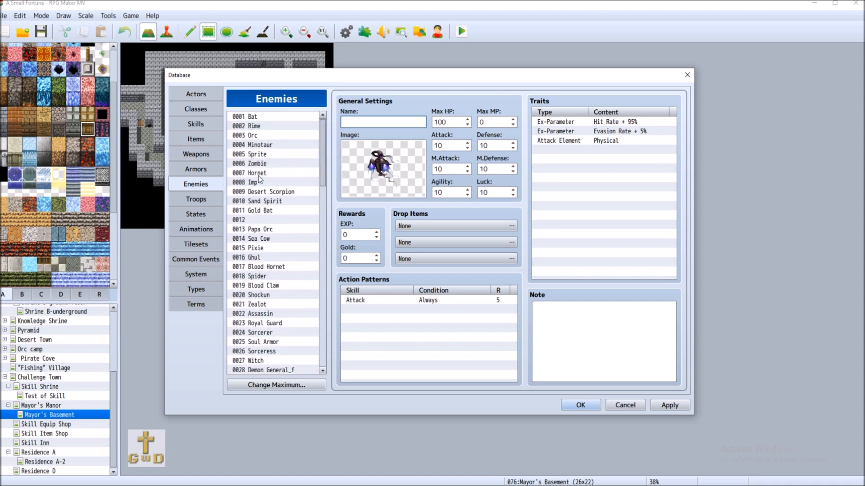
scroll(272, 351, down, 3)
scroll(282, 298, down, 2)
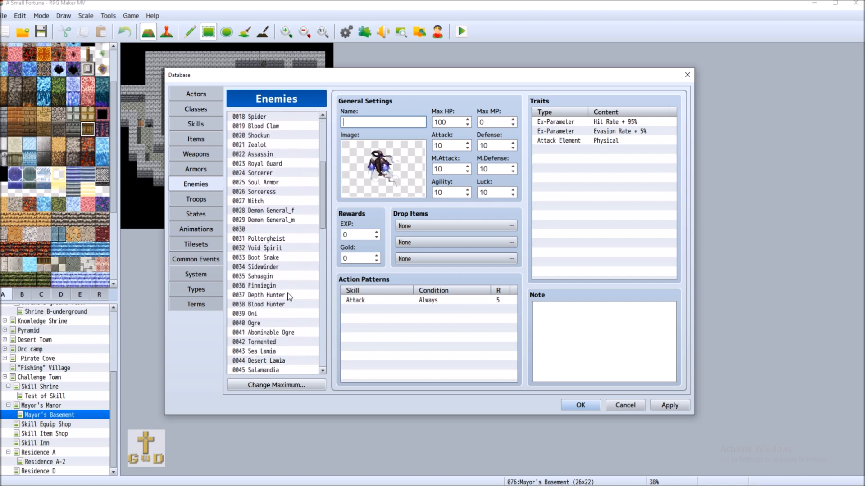
Name enemy entry 0096 "Spectre".
scroll(277, 292, down, 3)
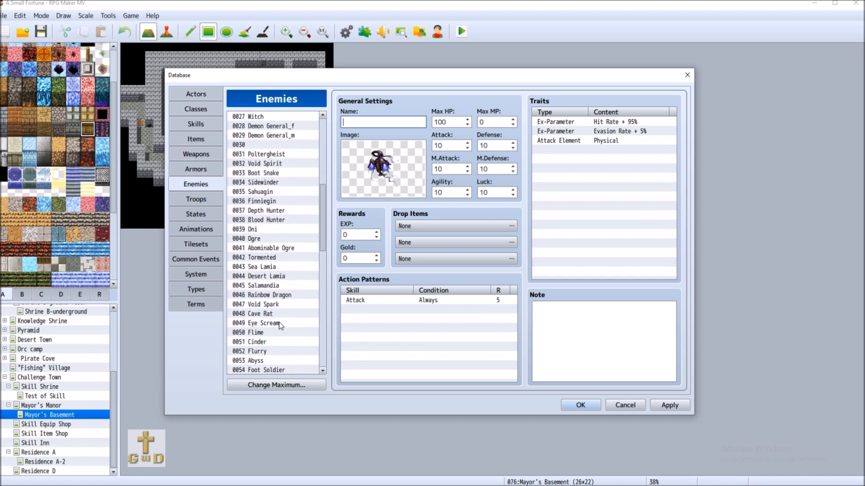
scroll(271, 314, down, 2)
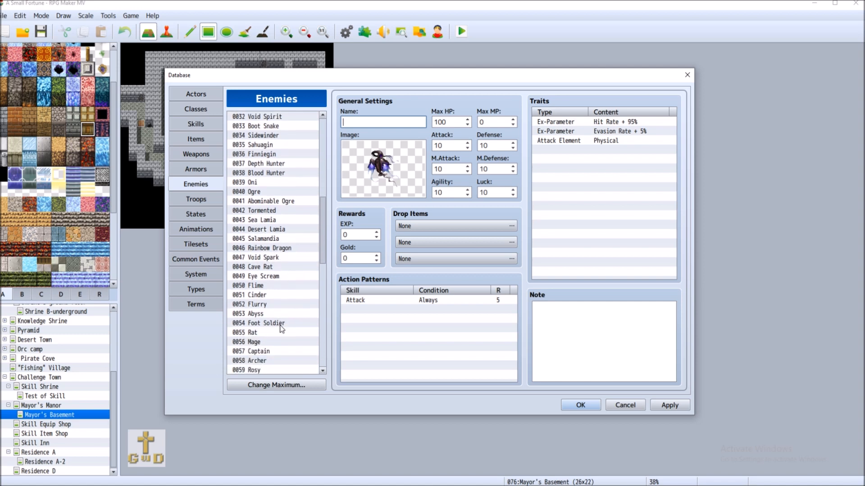
scroll(272, 350, down, 4)
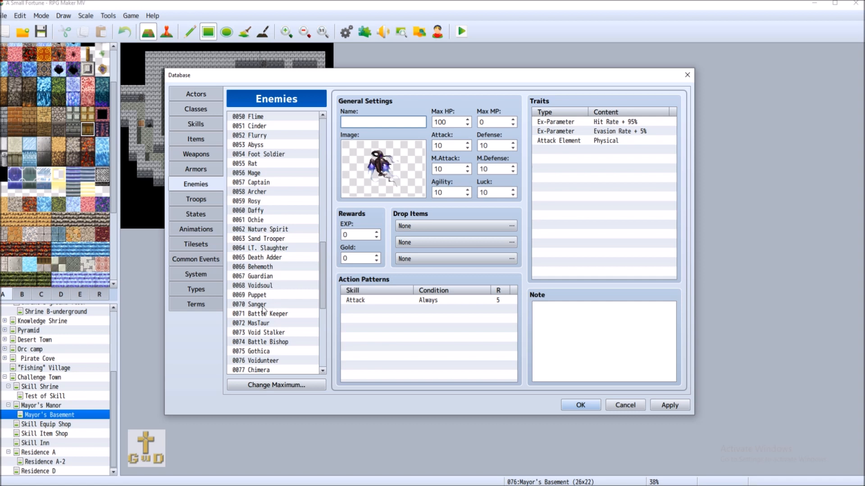
scroll(271, 345, down, 5)
scroll(271, 344, down, 3)
click(273, 344)
click(391, 115)
text(Wrai)
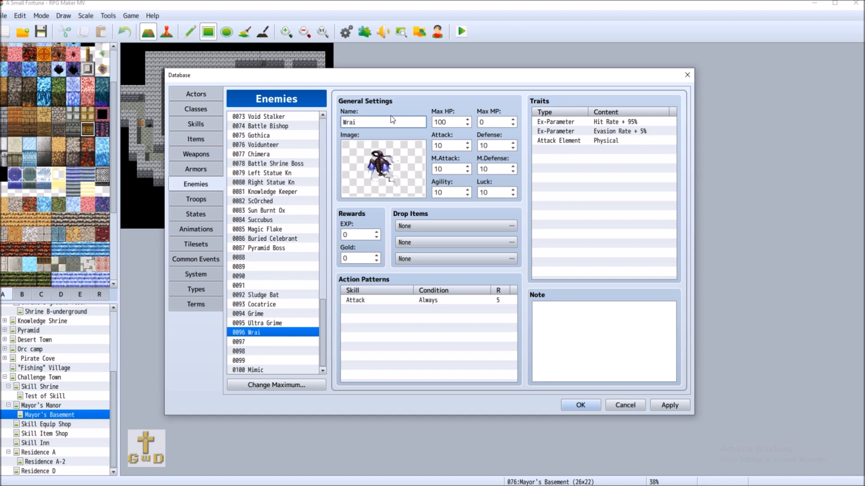
text(th)
key(BackSpace)
key(BackSpace)
key(BackSpace)
key(BackSpace)
key(BackSpace)
key(BackSpace)
text(Specter)
key(BackSpace)
text(re)
Change the Spectre's Attack Element trait to Darkness.
right_click(598, 142)
click(629, 155)
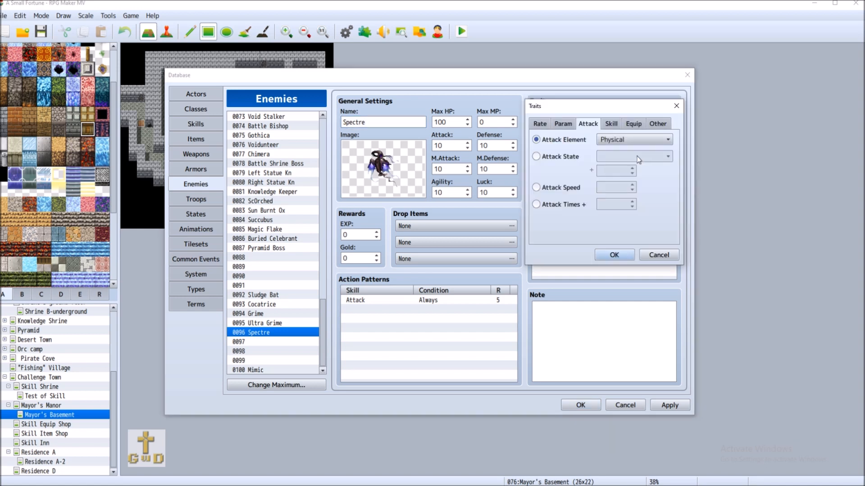
click(634, 140)
click(612, 238)
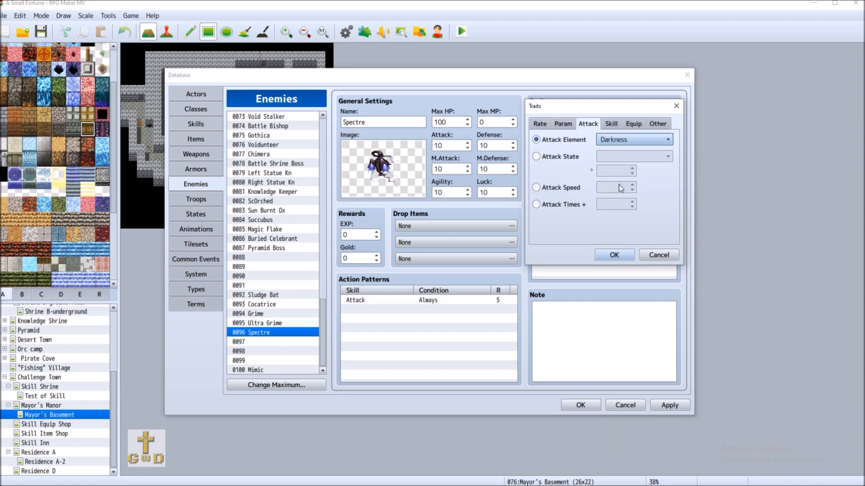
click(616, 252)
Add a State Rate trait to the Spectre for Curse at 60%.
double_click(576, 150)
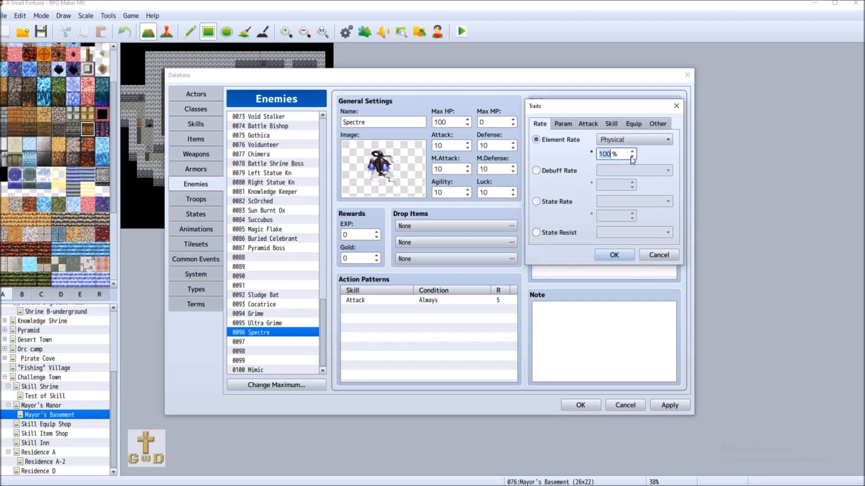
click(557, 202)
click(668, 201)
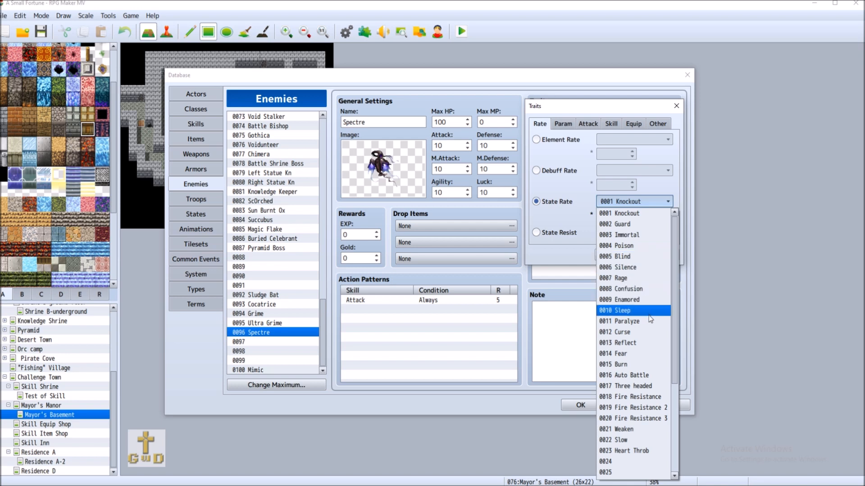
click(649, 332)
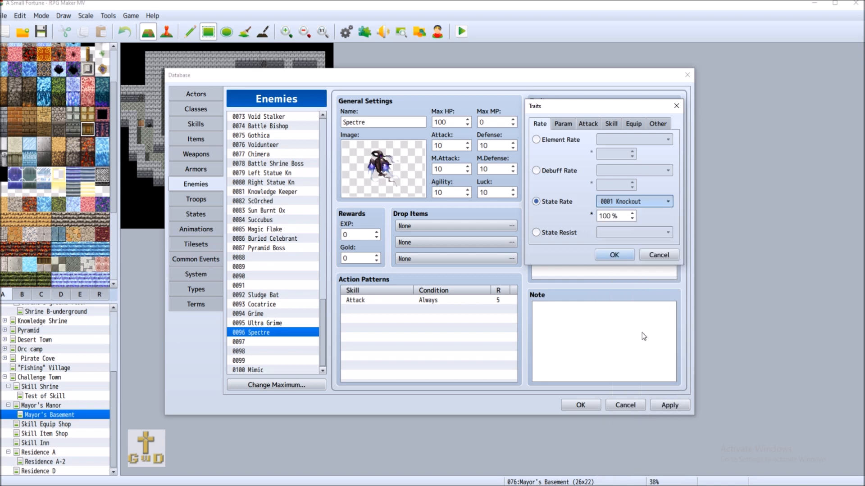
double_click(610, 217)
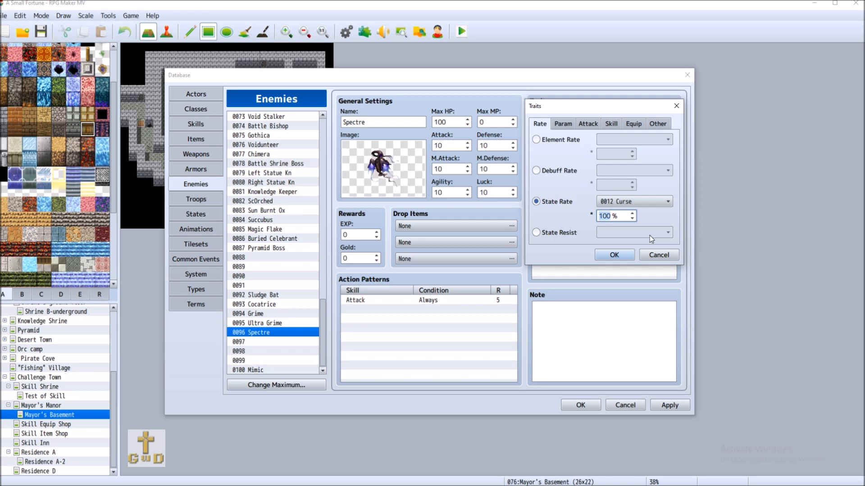
text(75)
key(BackSpace)
key(BackSpace)
text(60)
click(612, 255)
Add a State Resist trait for Poison to the Spectre.
double_click(613, 159)
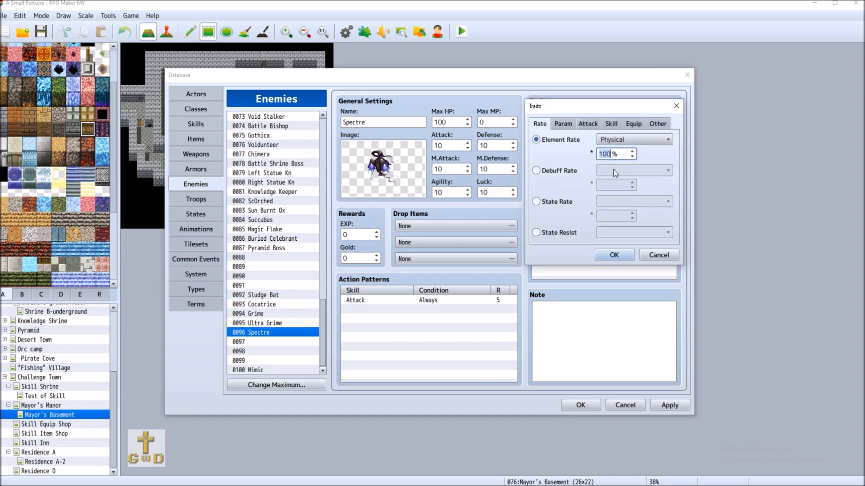
click(575, 234)
click(650, 232)
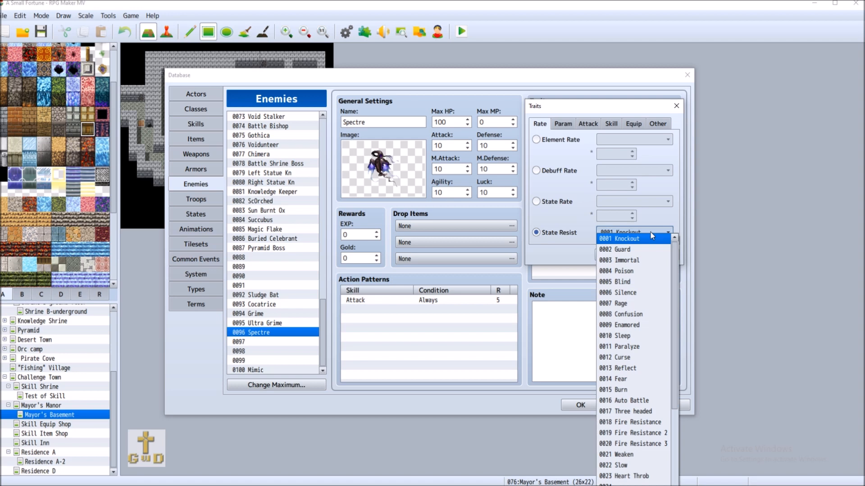
click(630, 271)
click(615, 256)
Add a State Resist trait for Blind to the Spectre.
double_click(596, 175)
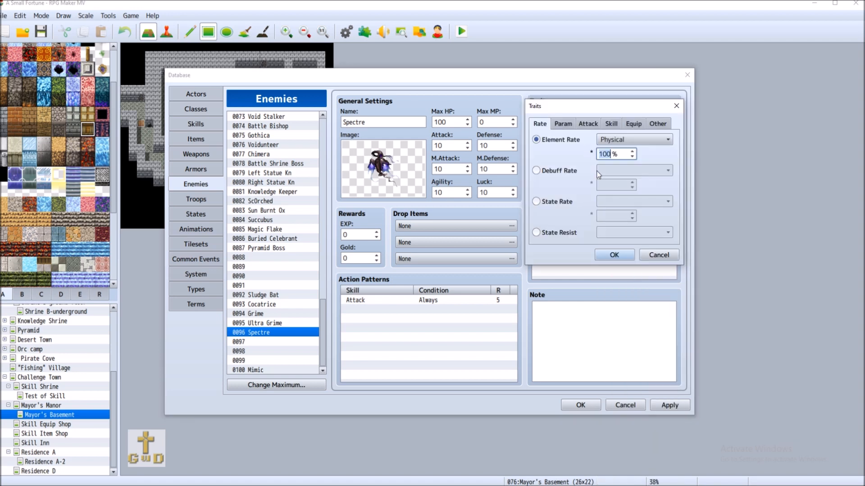
click(564, 237)
click(621, 236)
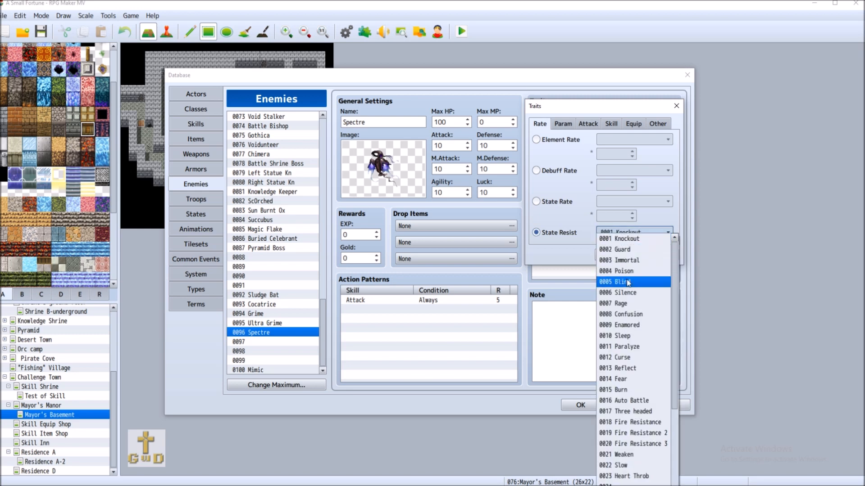
click(629, 282)
click(614, 255)
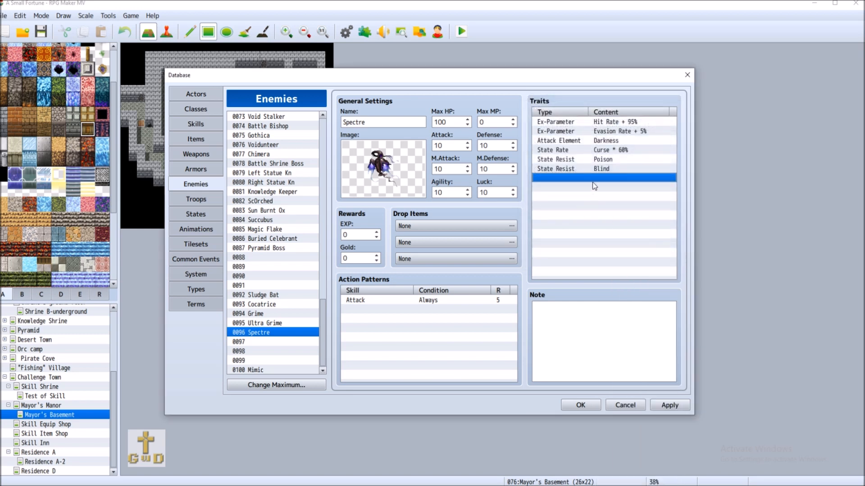
Add a State Resist trait for Rage to the Spectre.
double_click(592, 180)
click(558, 233)
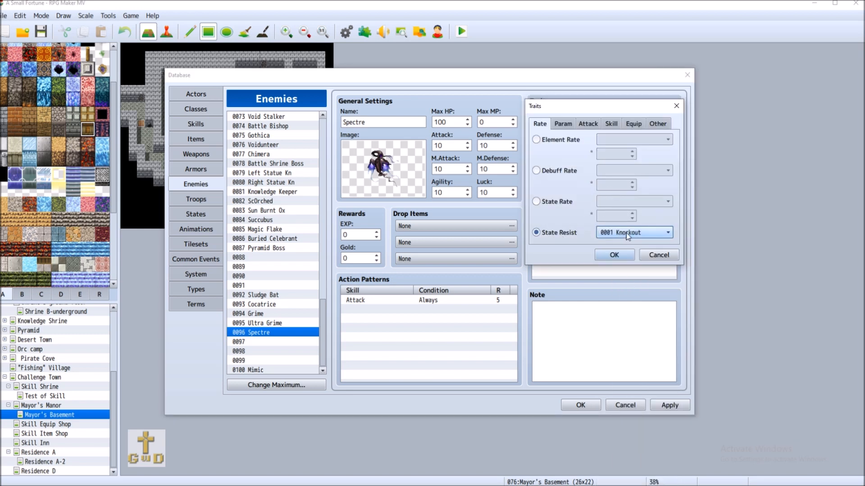
click(634, 232)
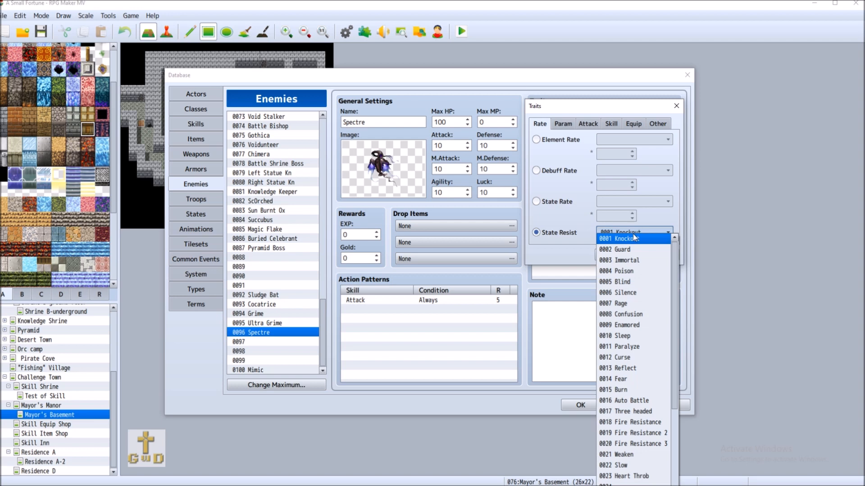
click(621, 303)
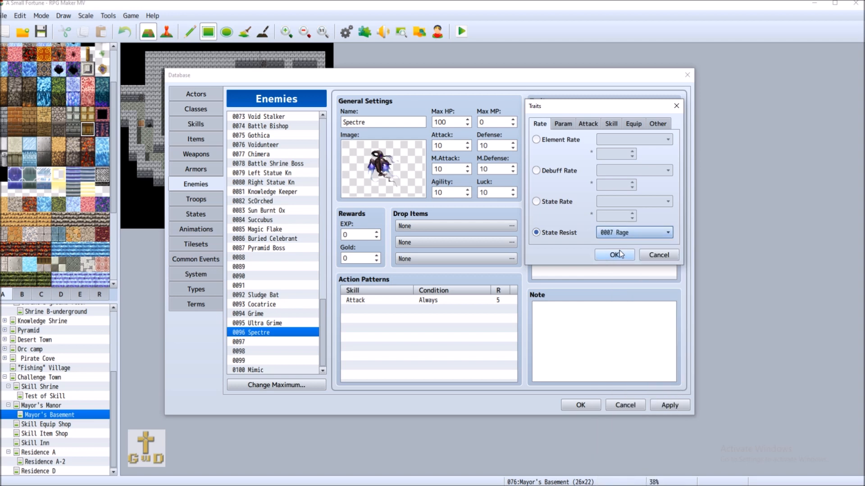
click(619, 255)
Add a State Resist trait for Enamored to the Spectre.
double_click(615, 189)
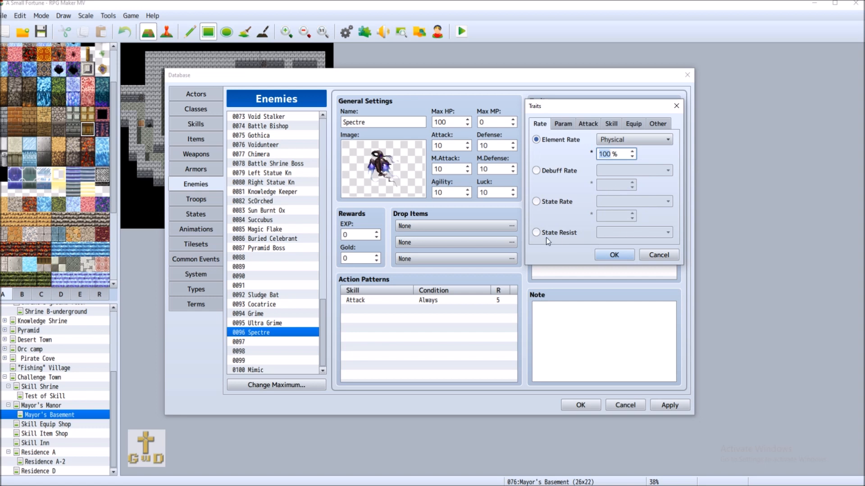
click(559, 233)
click(634, 233)
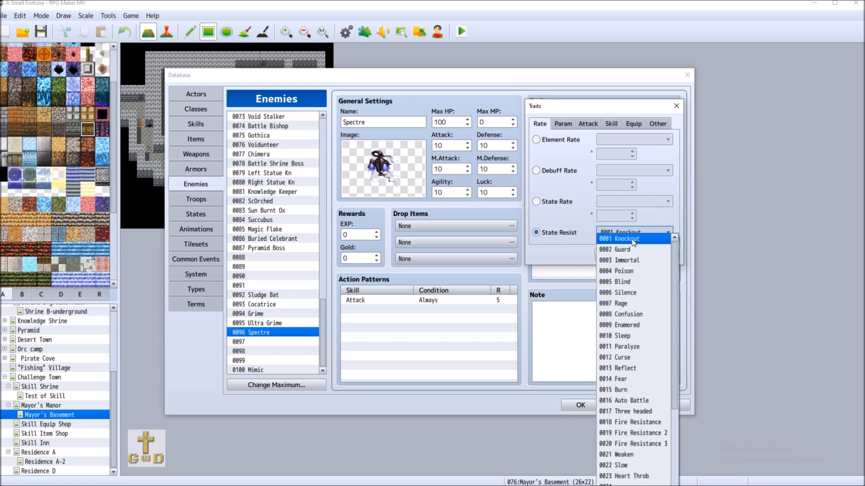
click(643, 325)
click(613, 255)
Add a State Resist trait for Sleep to the Spectre.
double_click(577, 199)
click(558, 232)
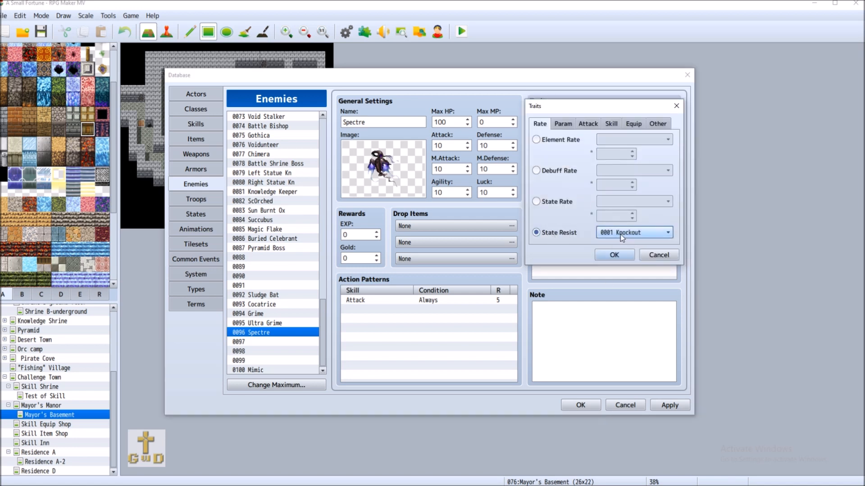
click(634, 232)
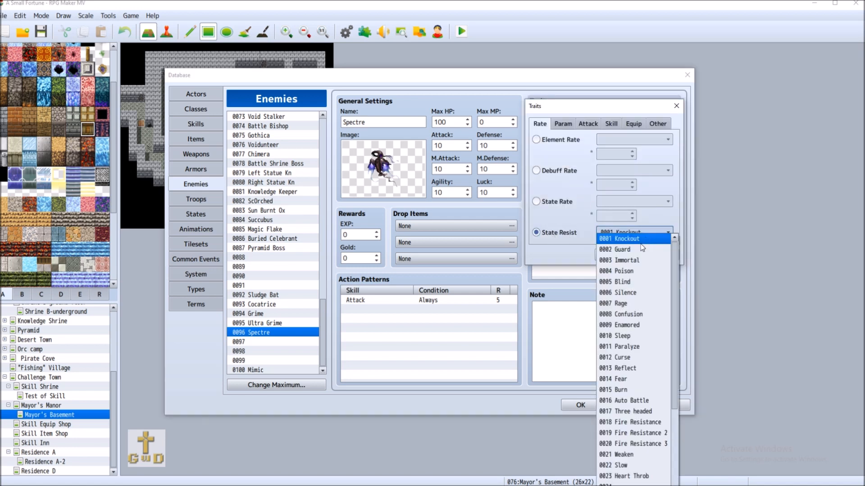
click(634, 336)
click(622, 255)
Add a State Resist trait for Paralyze to the Spectre.
double_click(605, 209)
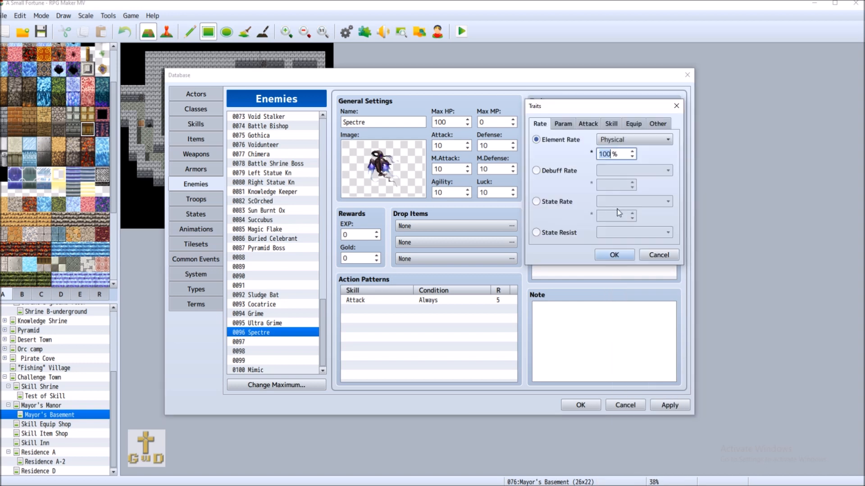
click(558, 233)
click(657, 232)
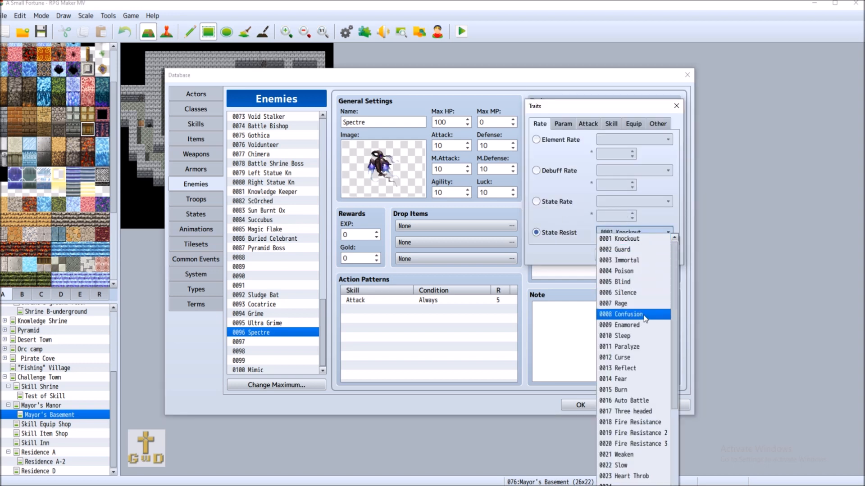
click(646, 346)
click(617, 253)
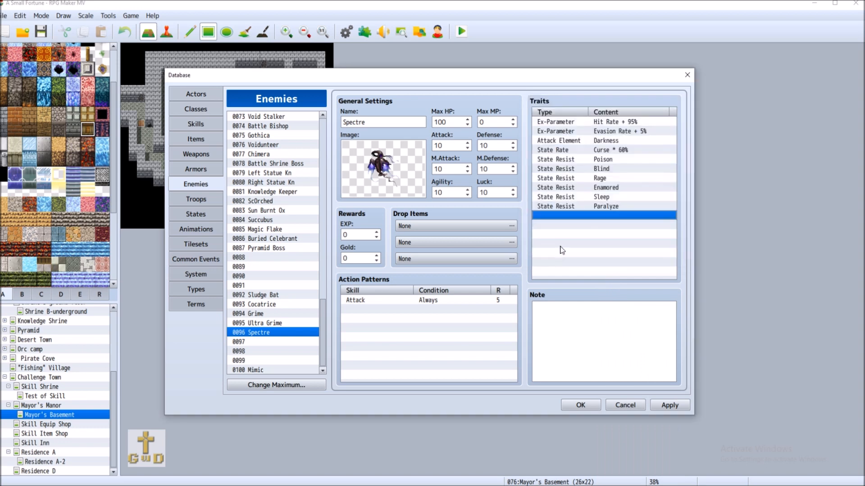
Add a State Resist trait for Fear to the Spectre.
click(599, 216)
double_click(598, 216)
click(558, 233)
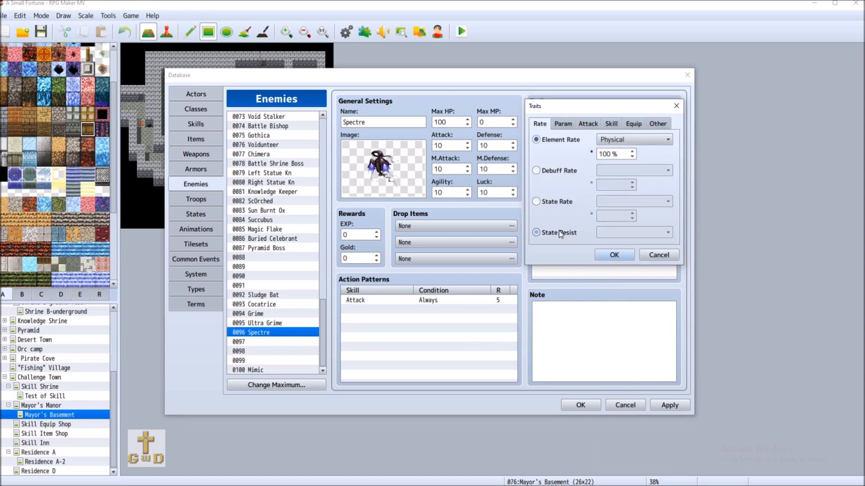
click(657, 233)
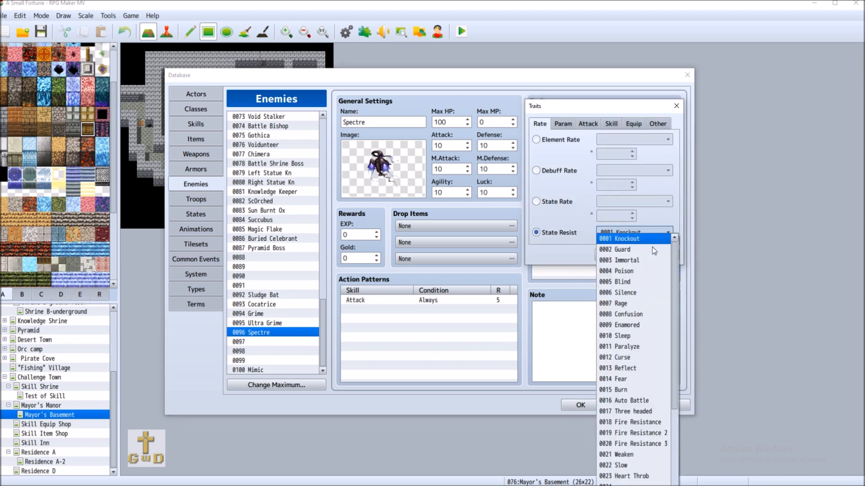
click(641, 381)
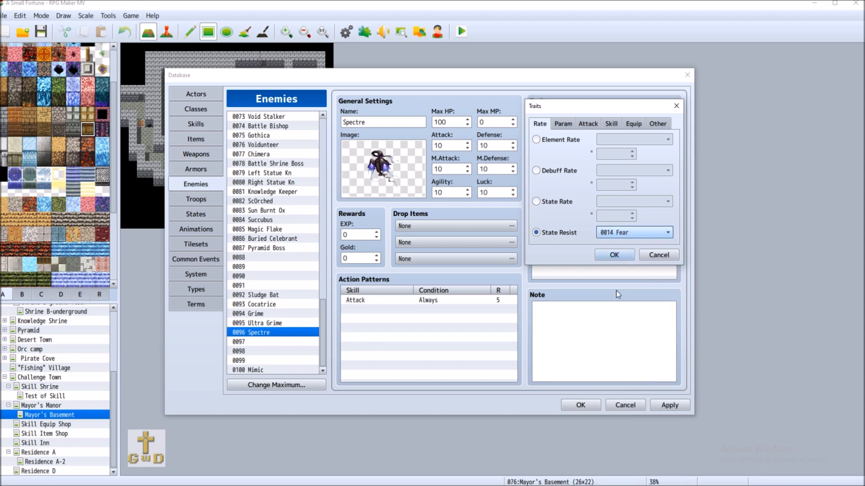
click(615, 255)
Add a State Resist trait for Burn to the Spectre.
double_click(600, 225)
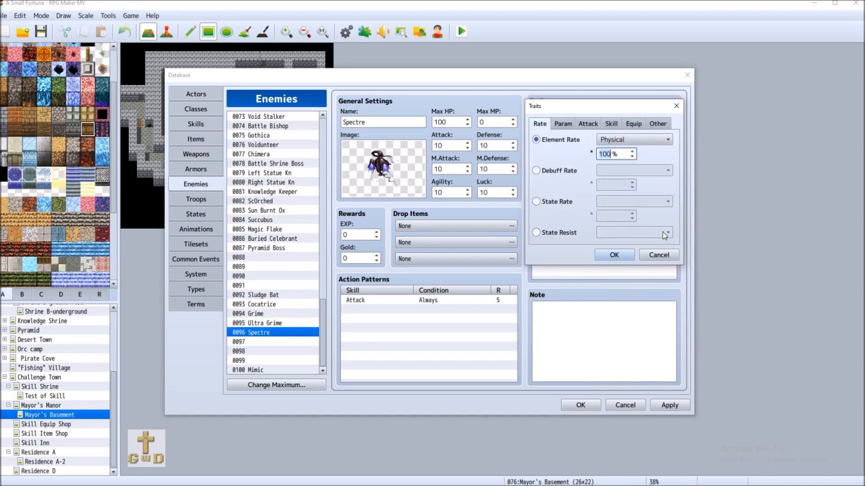
click(551, 233)
click(636, 232)
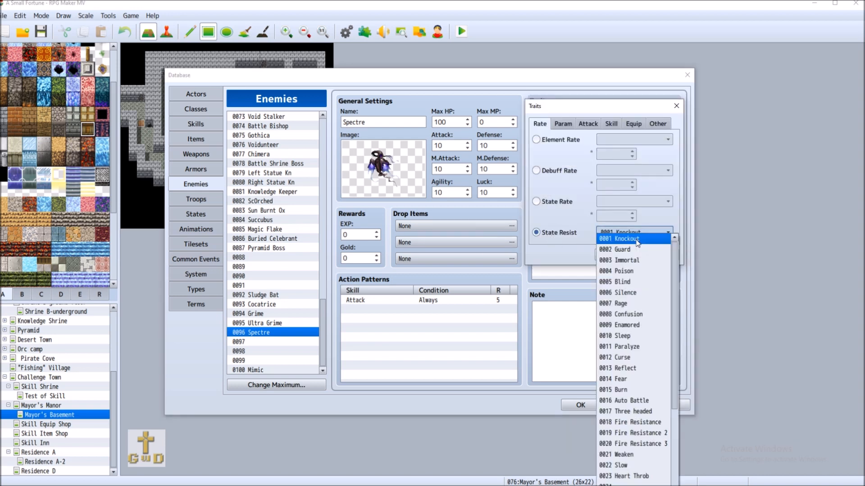
click(623, 390)
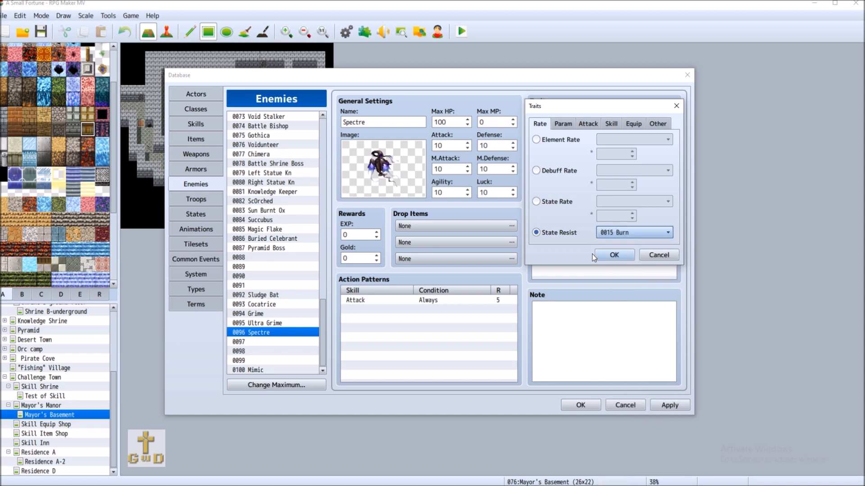
click(615, 255)
Add an Element Rate trait for Darkness at 100% to the Spectre.
double_click(629, 265)
click(551, 233)
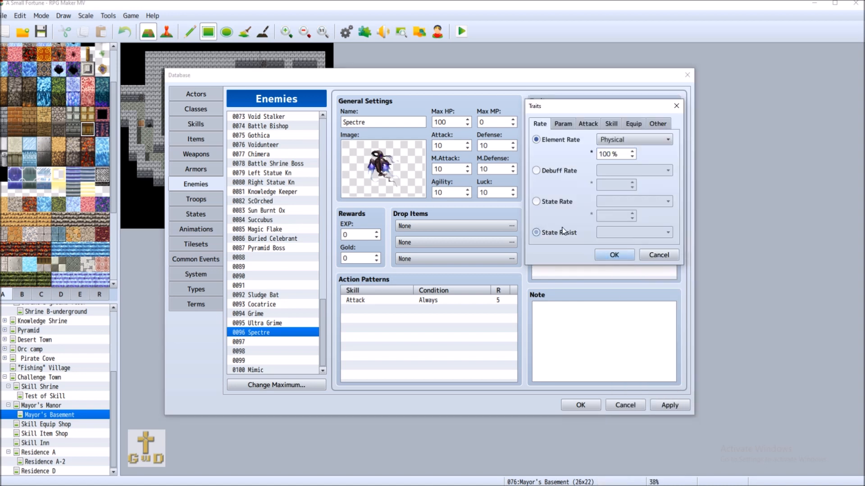
click(636, 233)
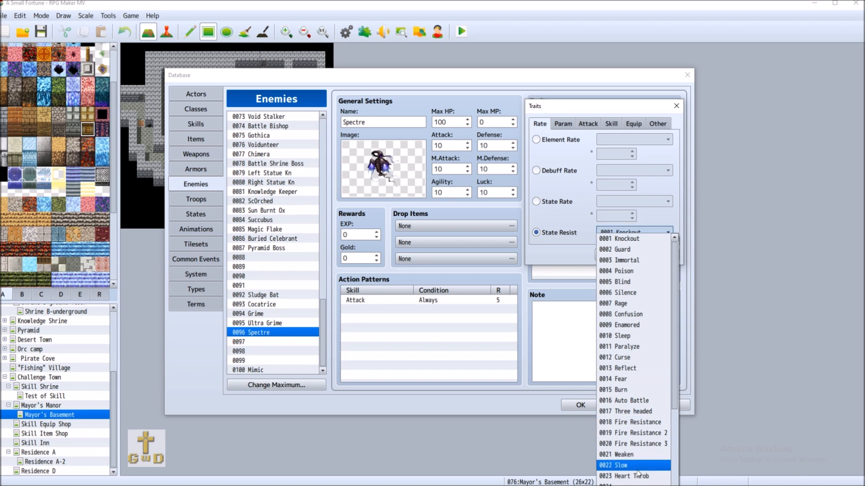
click(563, 381)
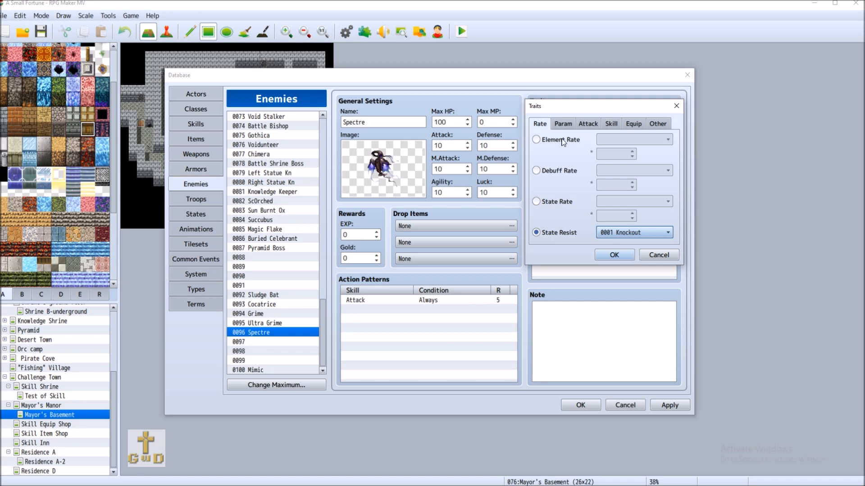
click(590, 126)
click(539, 126)
click(575, 139)
click(633, 139)
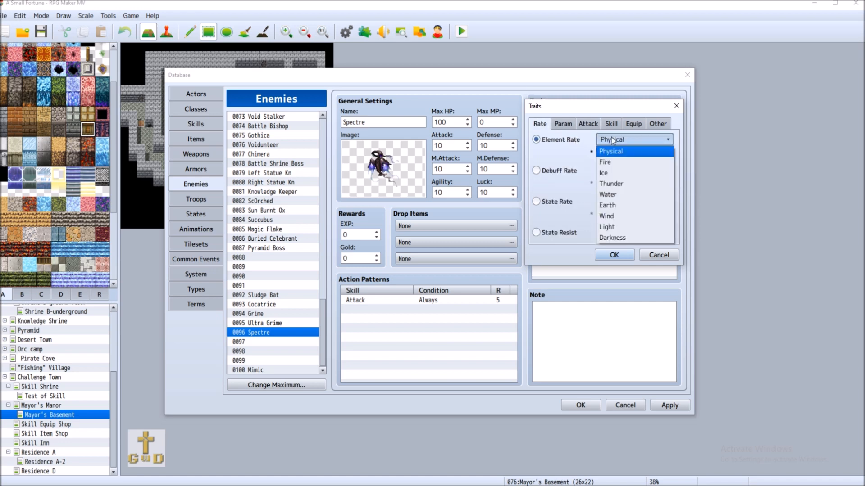
click(629, 238)
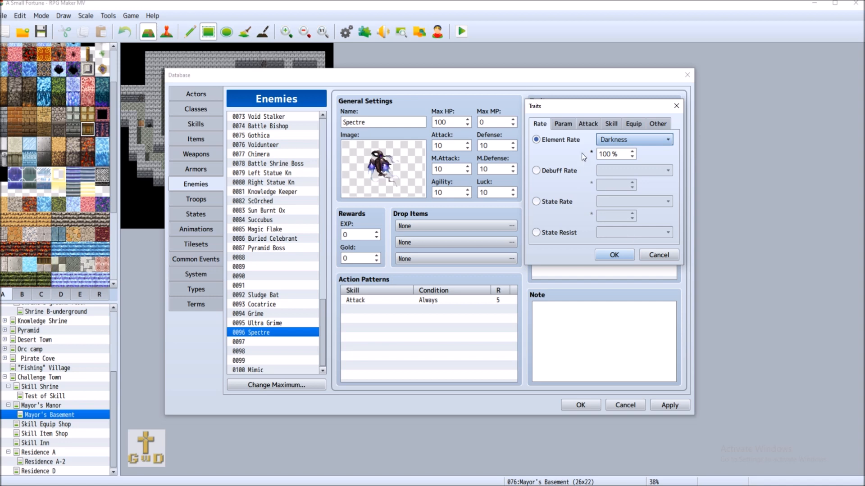
click(610, 259)
Add an Element Rate trait for Water at 100% to the Ultra Grime enemy.
click(310, 320)
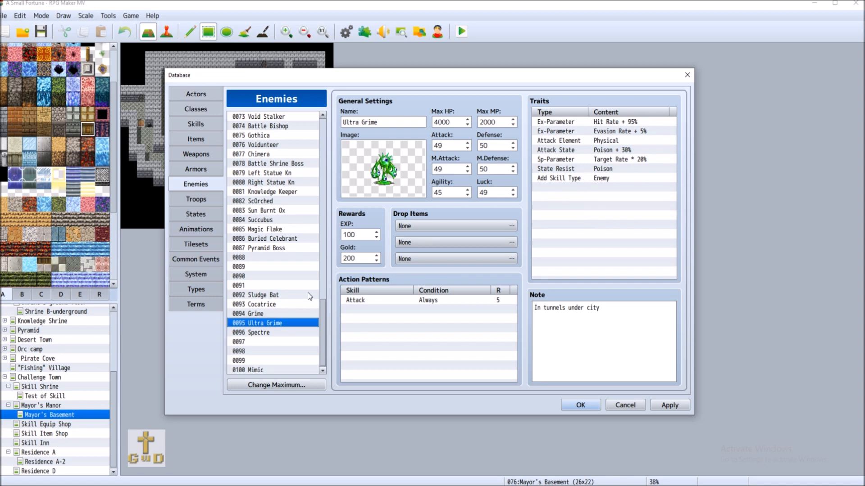
click(281, 314)
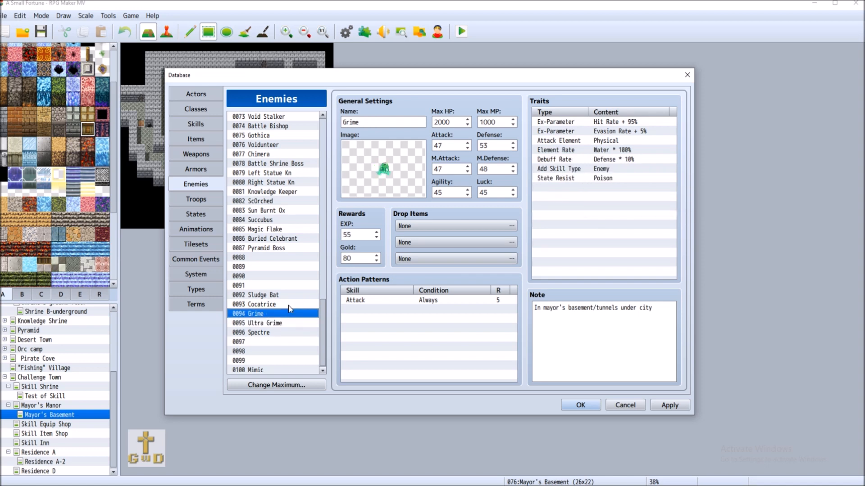
click(282, 324)
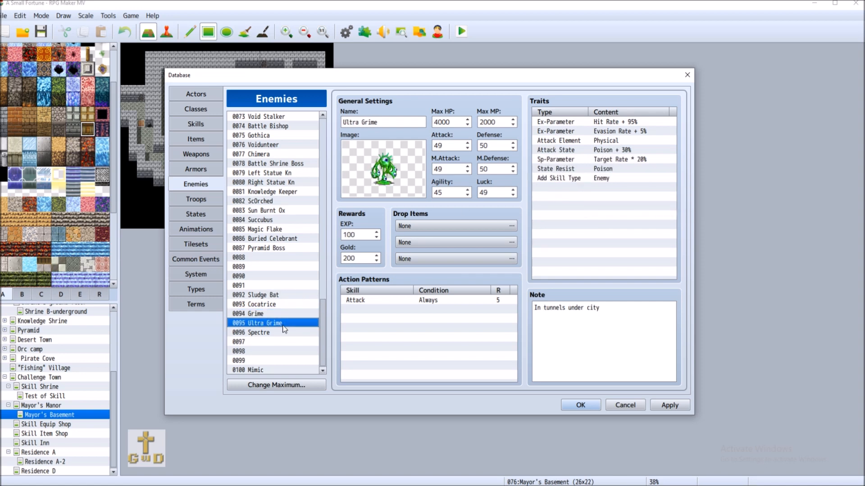
double_click(570, 188)
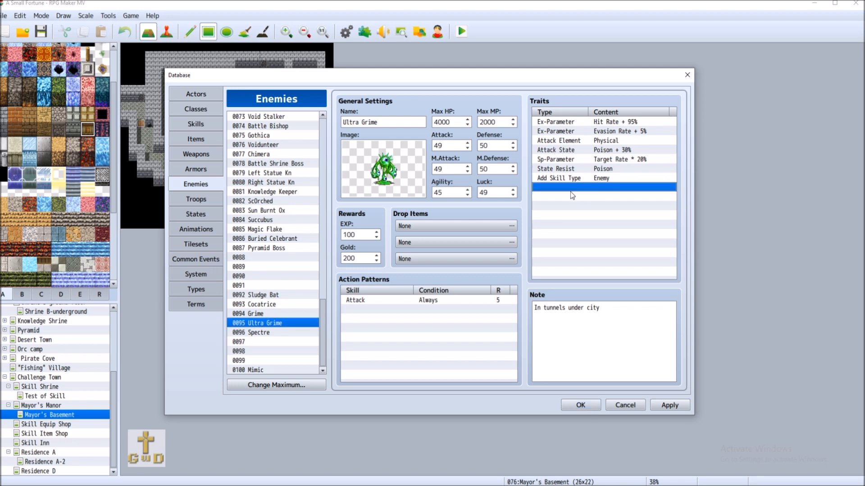
click(644, 140)
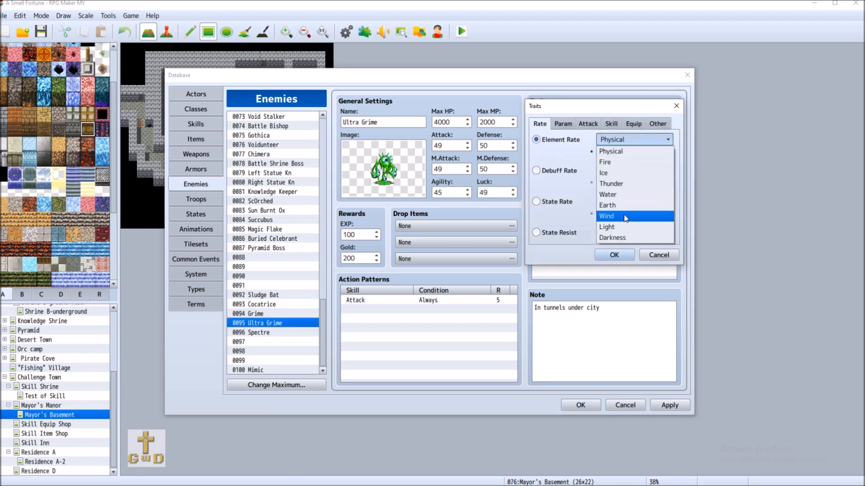
click(617, 199)
click(614, 255)
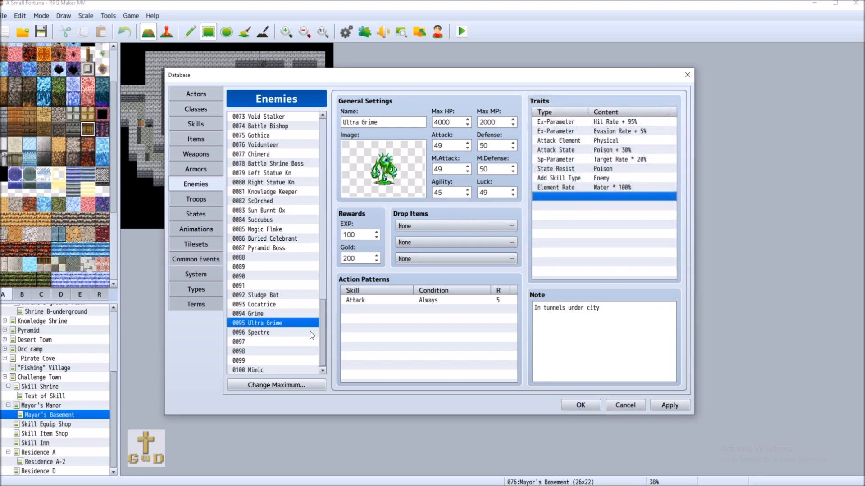
click(272, 334)
double_click(599, 239)
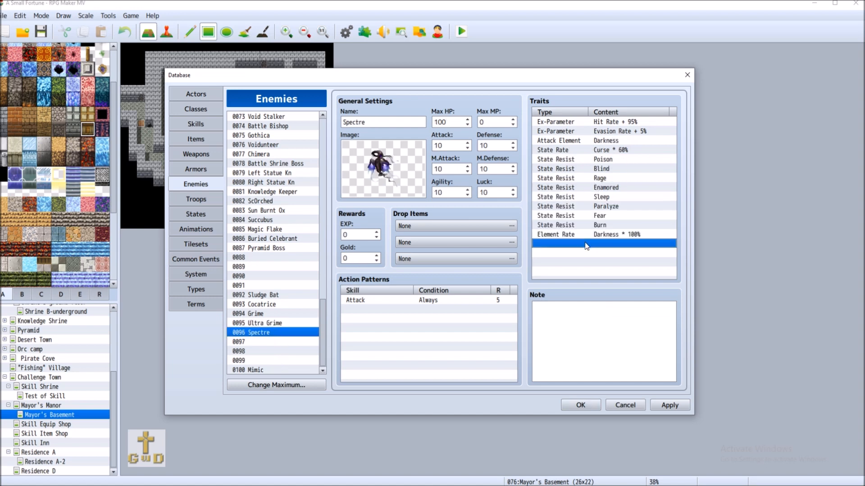
click(593, 124)
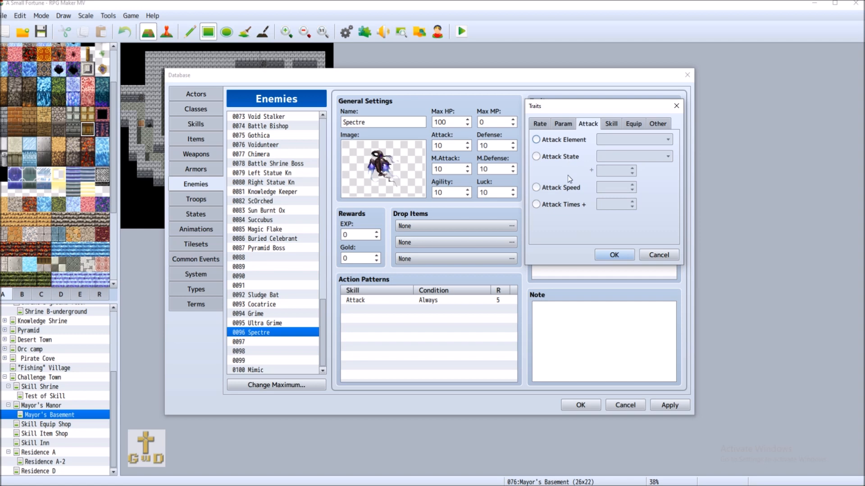
mouse_move(568, 185)
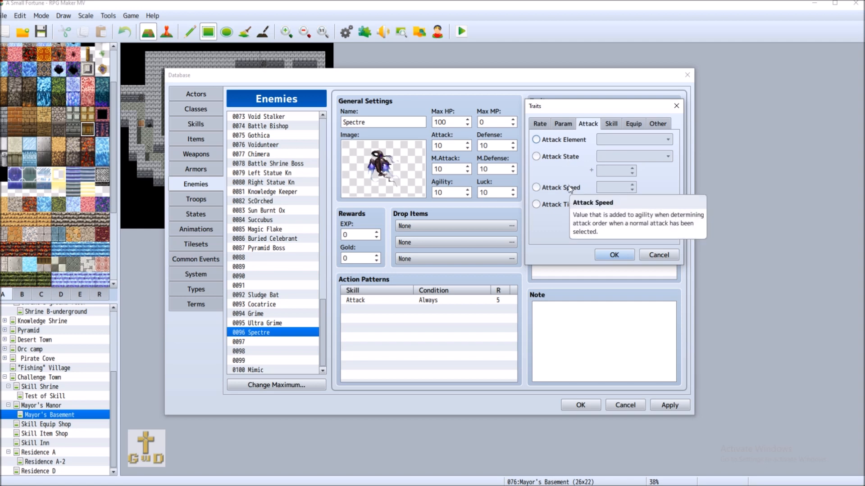
mouse_move(550, 203)
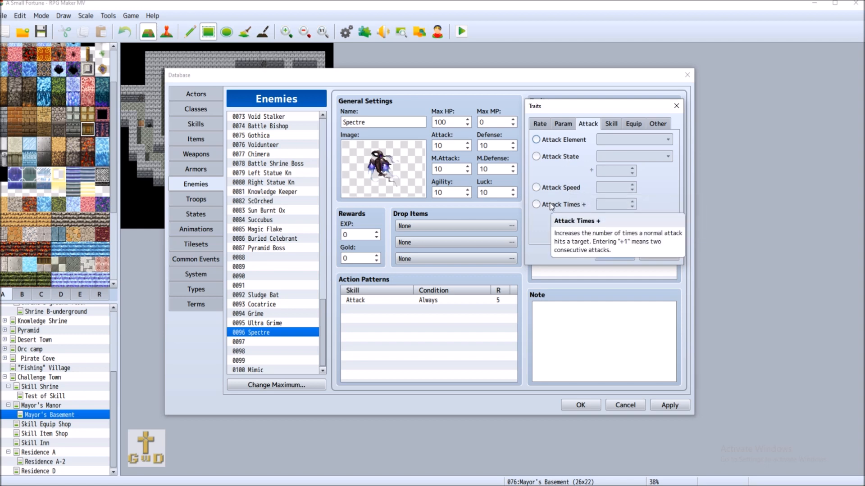
click(274, 322)
click(651, 255)
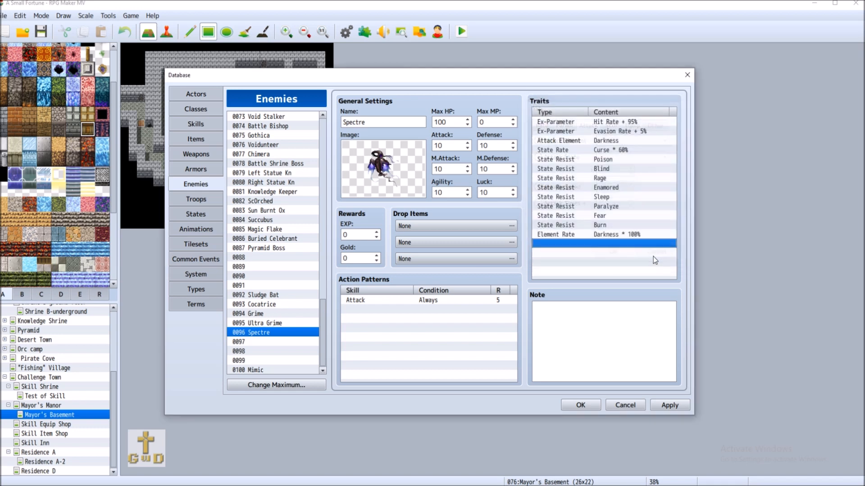
Add an Attack Times + trait with a value of 1 to the Ultra Grime enemy.
click(275, 323)
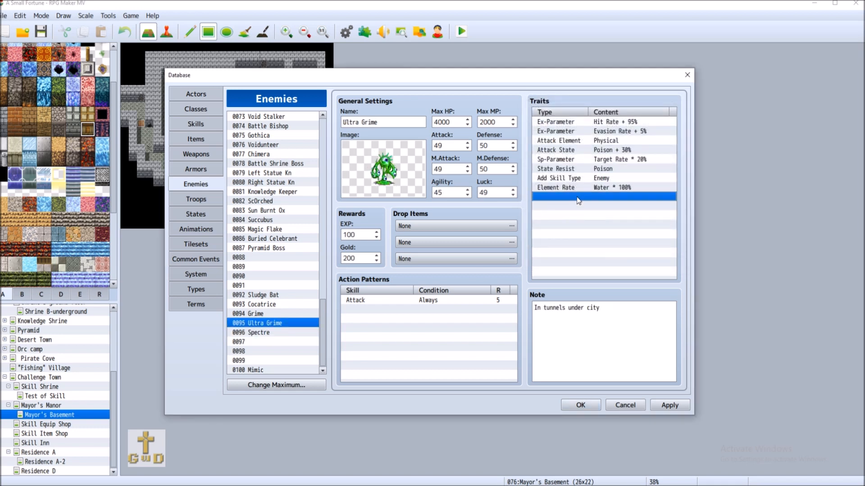
double_click(581, 196)
click(589, 125)
click(567, 205)
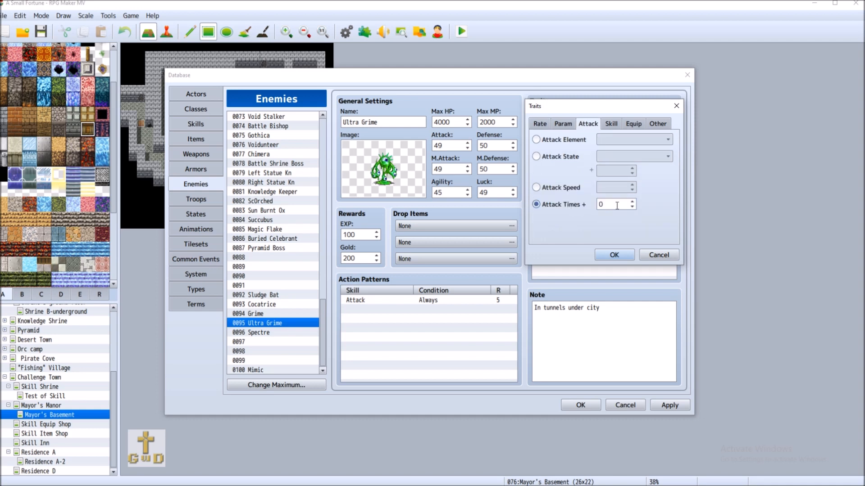
click(607, 205)
text(1)
click(551, 191)
click(566, 205)
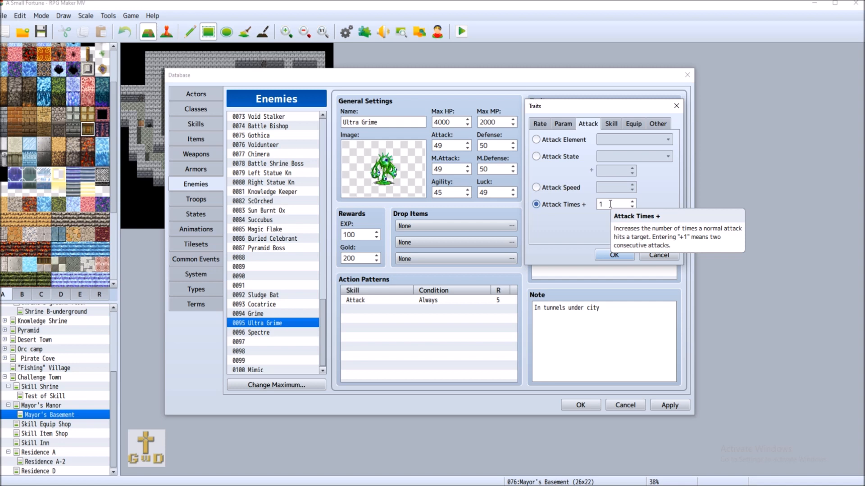
click(613, 255)
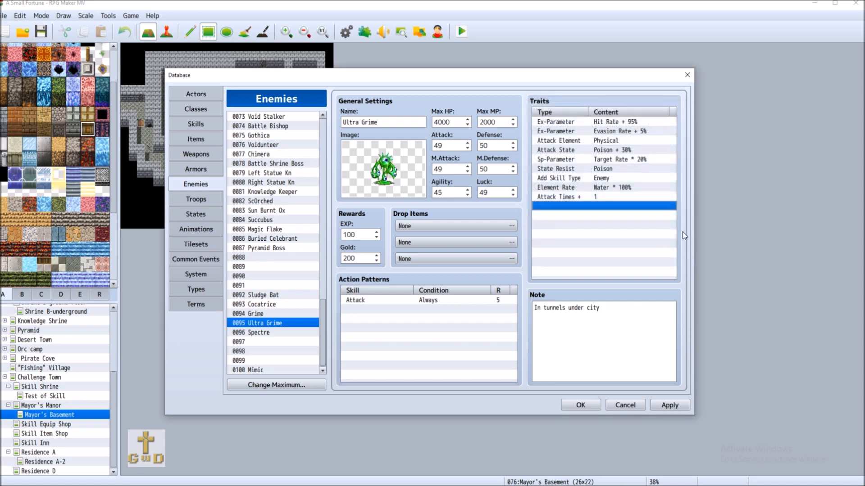
Add an Ex-Parameter trait for Critical Evasion at +5% to the Spectre.
click(269, 332)
double_click(603, 244)
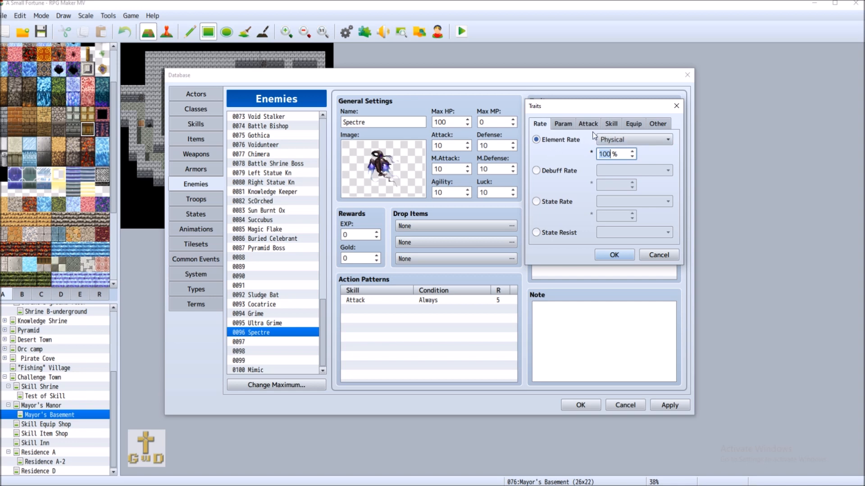
click(565, 124)
click(569, 168)
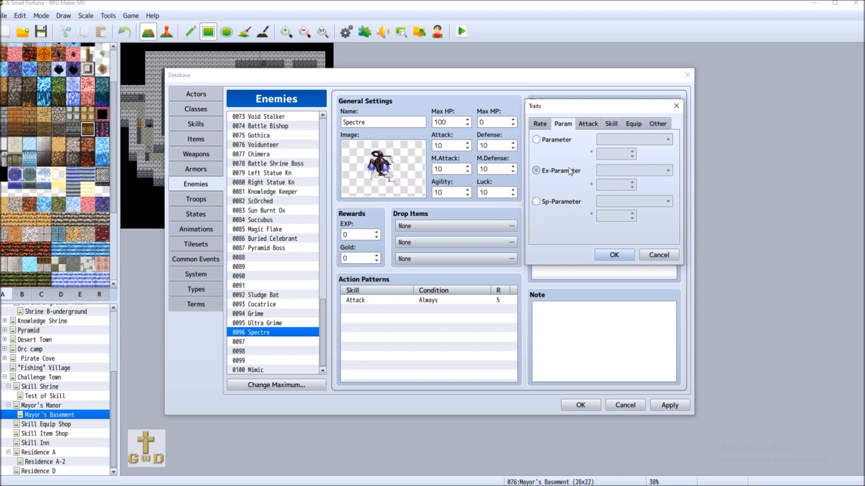
click(649, 169)
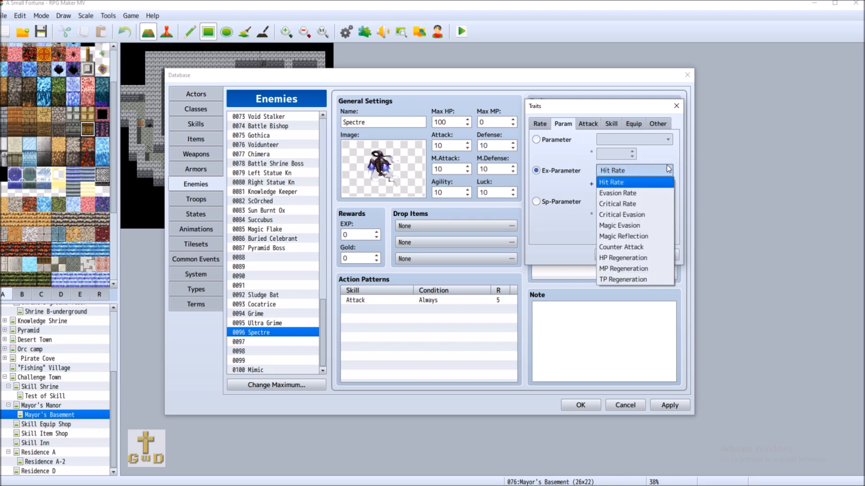
click(648, 214)
click(604, 184)
text(5)
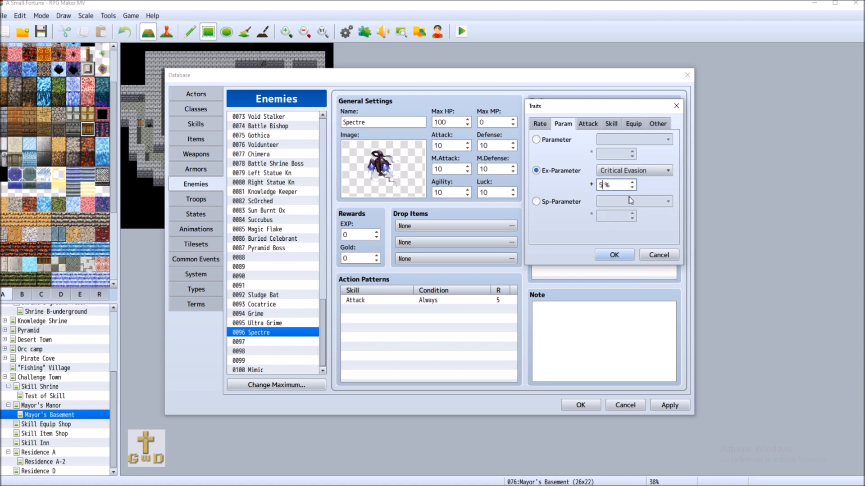
click(622, 256)
Add an Ex-Parameter trait for MP Regeneration at +3% to the Spectre.
double_click(593, 260)
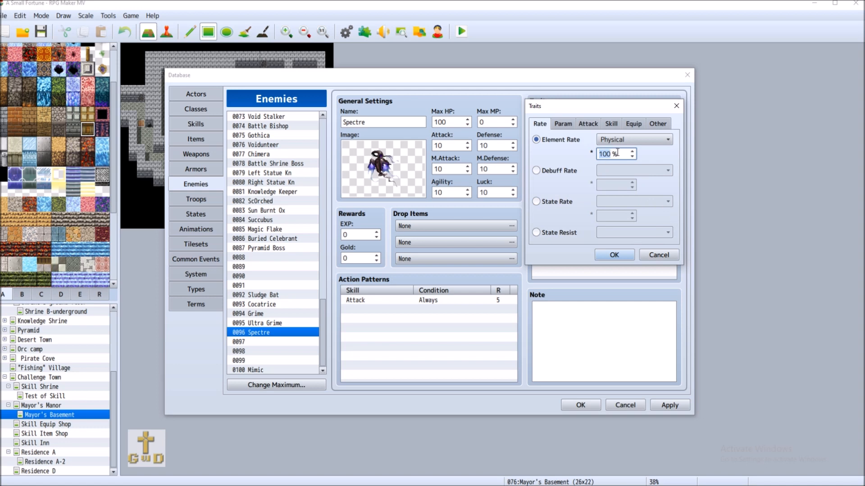
click(564, 124)
click(562, 171)
click(664, 173)
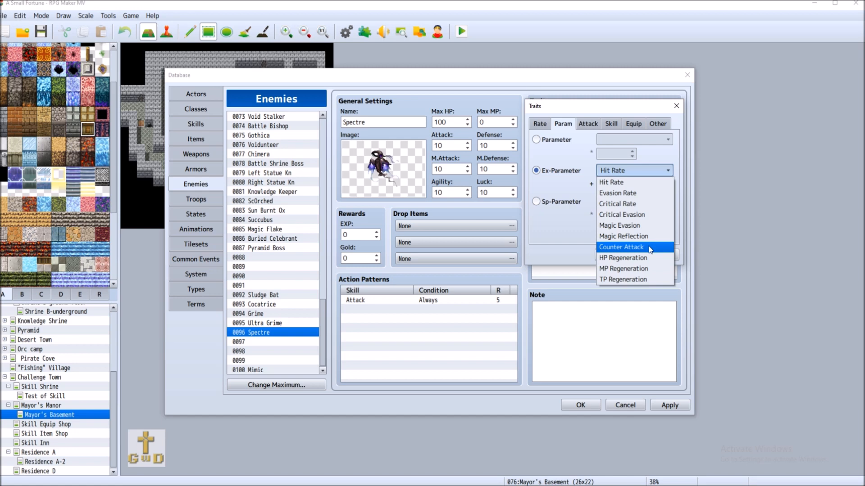
click(650, 269)
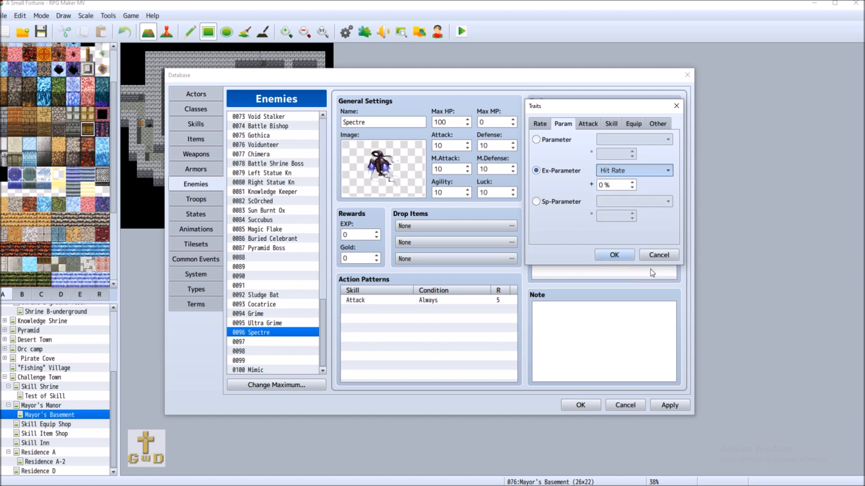
click(606, 186)
key(BackSpace)
text(3)
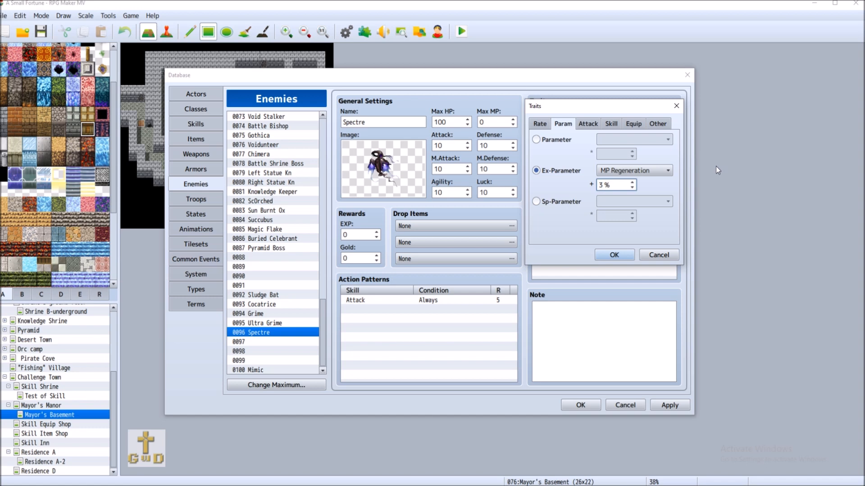
click(614, 256)
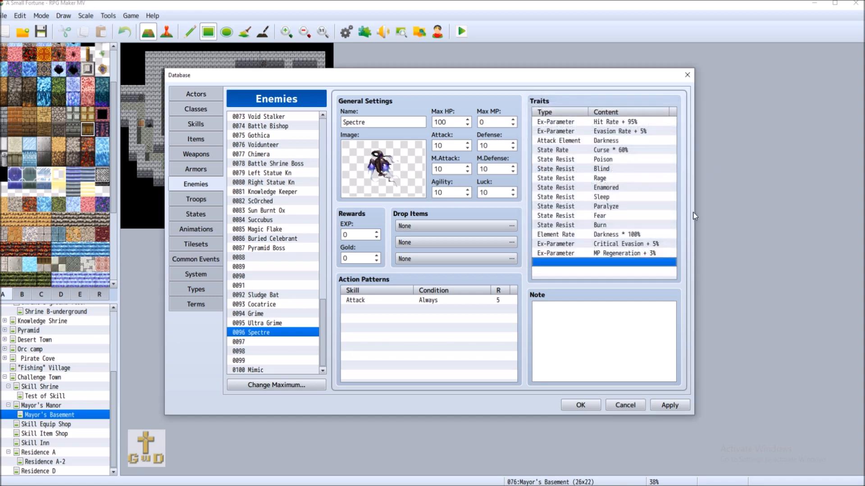
Add an Add Skill Type trait for Enemy to the Spectre.
double_click(593, 264)
click(610, 124)
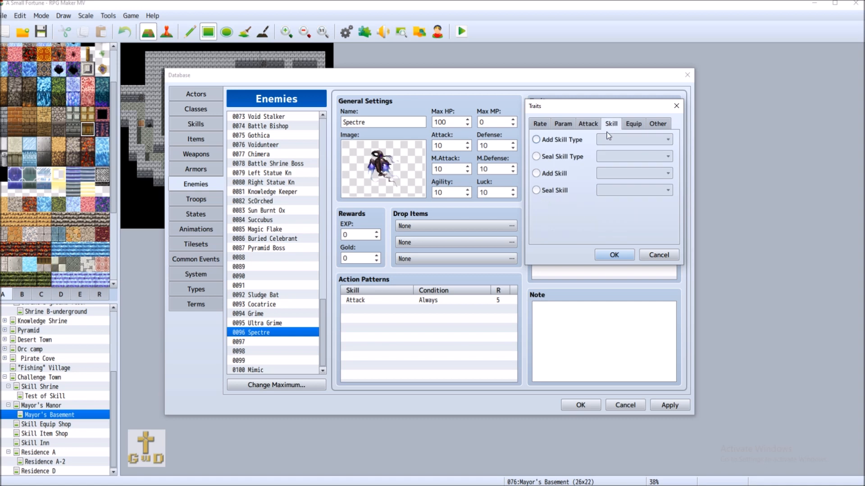
click(575, 142)
click(626, 142)
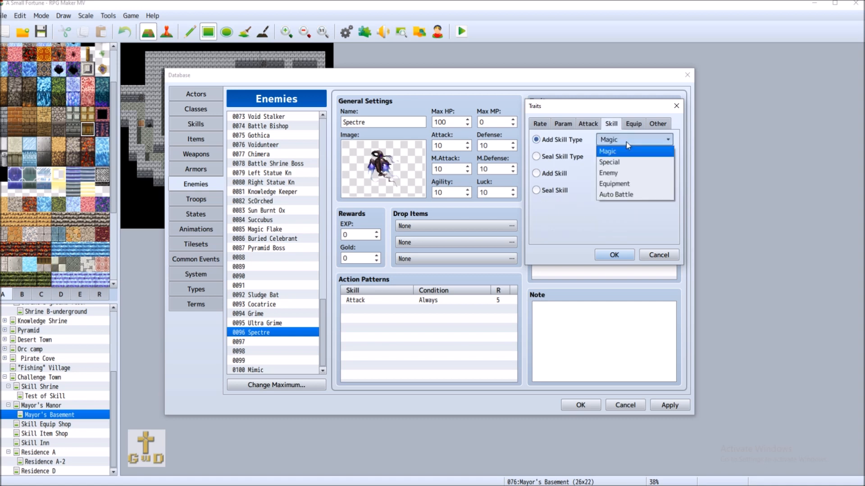
click(628, 174)
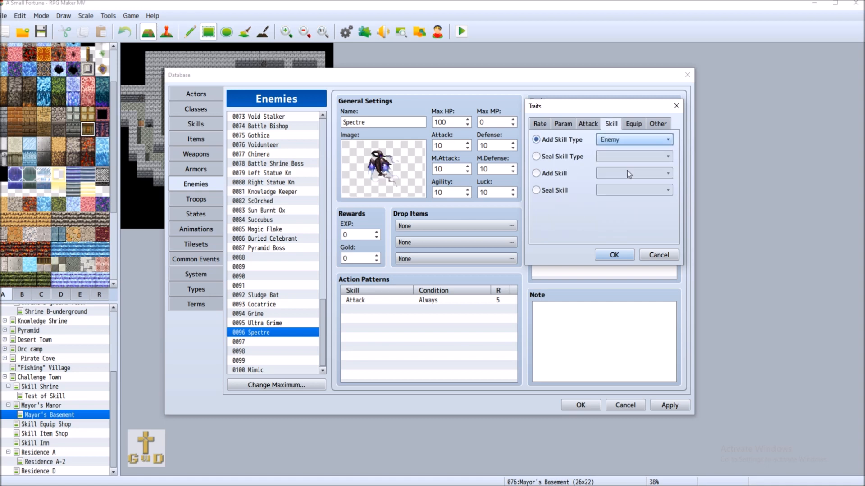
click(614, 255)
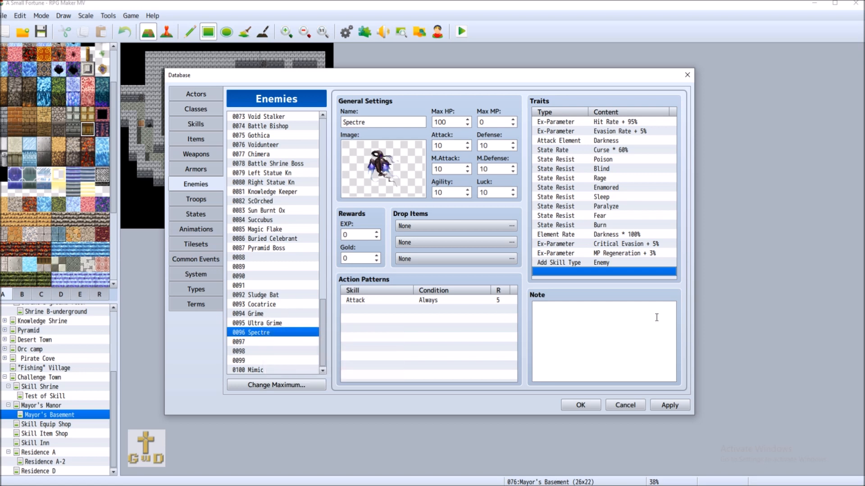
Paste the copied location text into the Spectre's note and shorten it to "In tunnels under city".
click(575, 314)
right_click(575, 315)
click(585, 343)
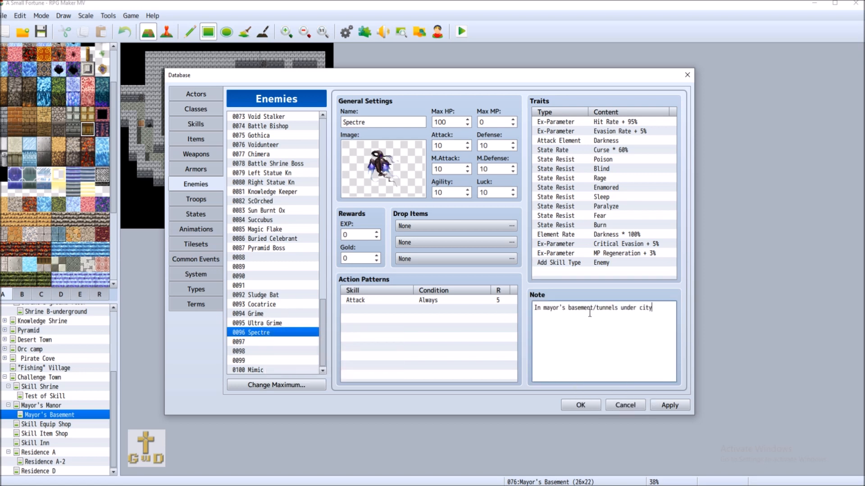
drag(543, 307, 596, 309)
key(Delete)
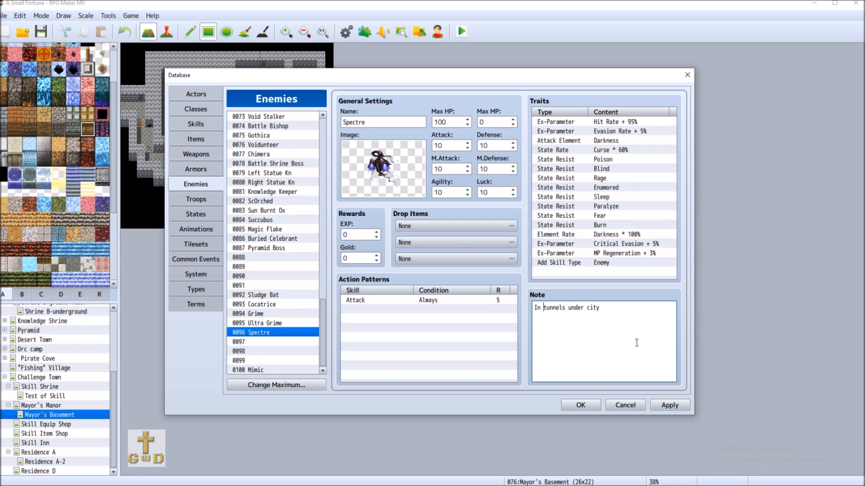
Give empty enemy entry 0097 the Rat battler image with its hue set to 167.
click(247, 343)
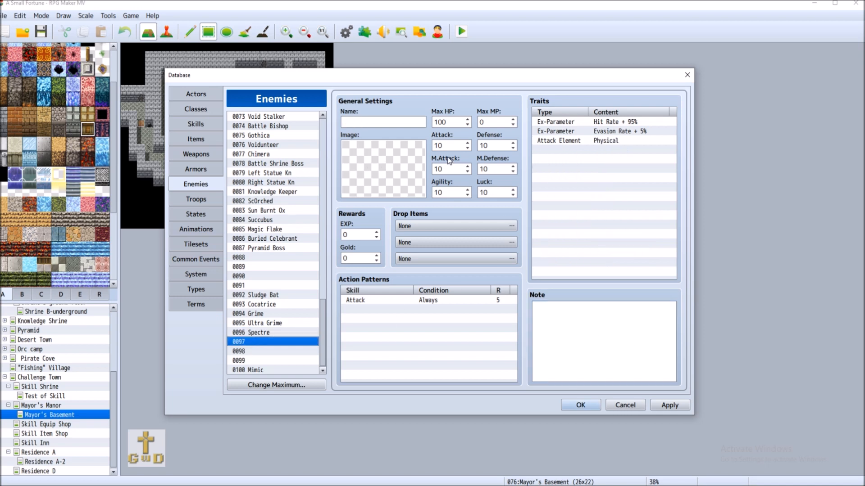
double_click(371, 152)
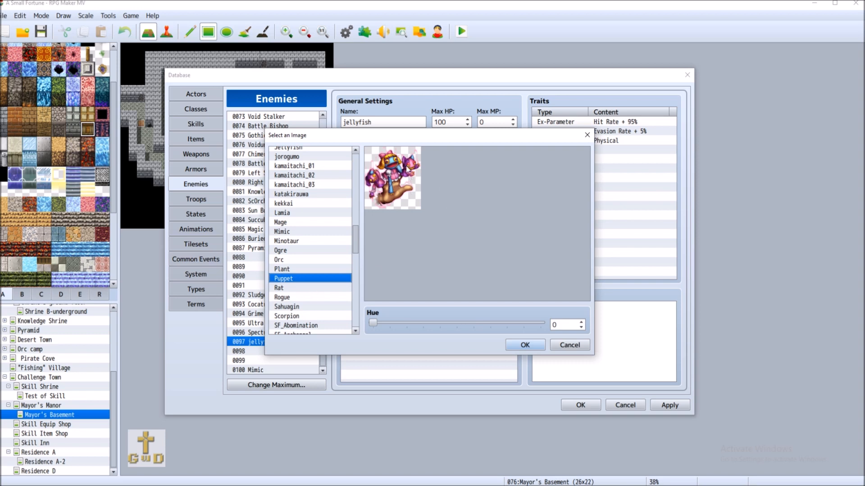
click(301, 288)
drag(374, 324, 454, 322)
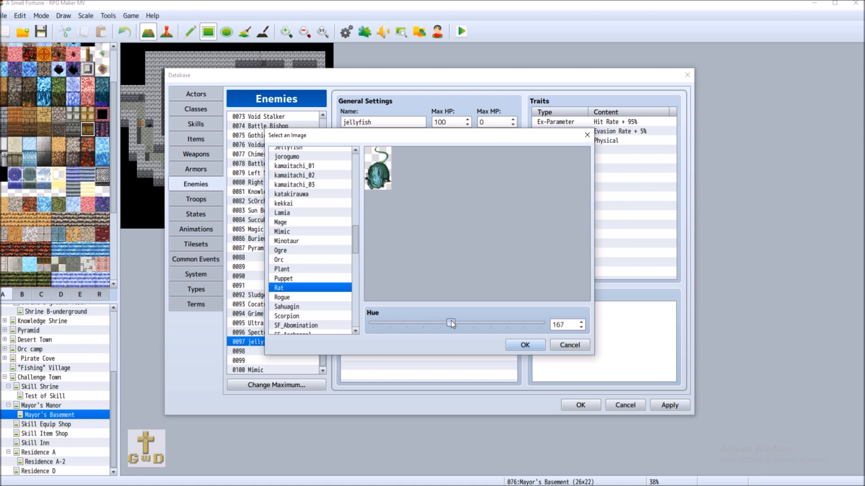
click(525, 345)
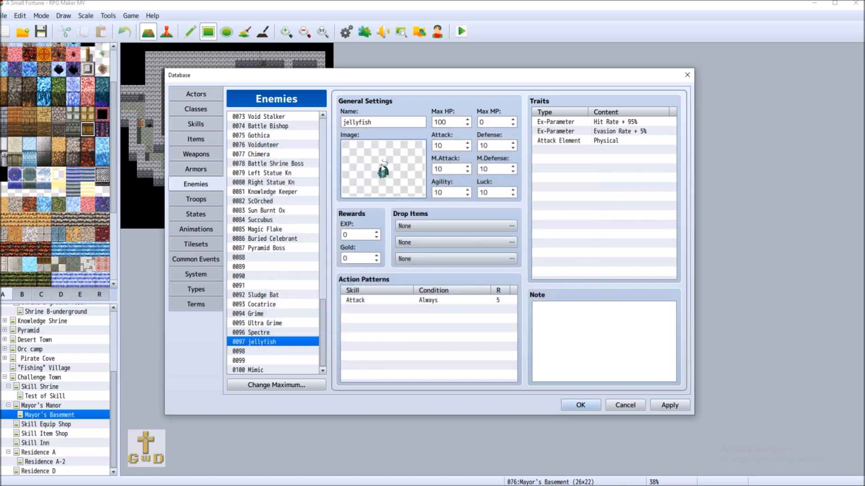
Rename enemy 0097 as "Sludge Rat".
double_click(389, 124)
text(S)
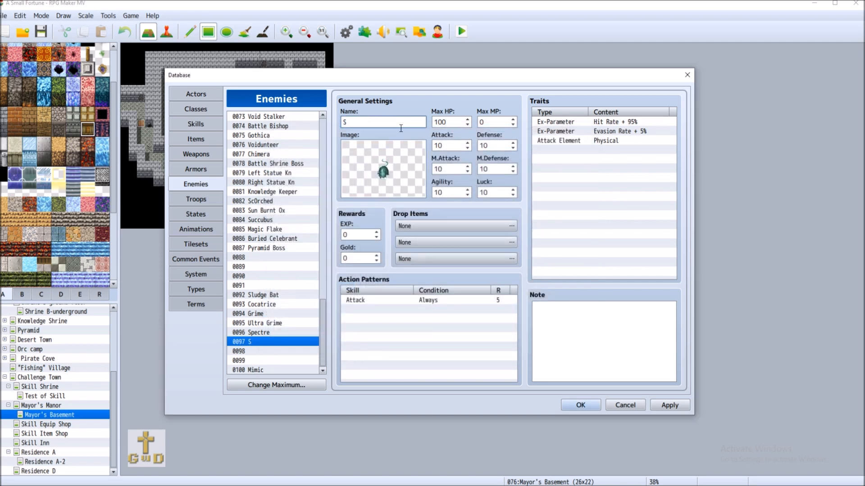
text(ludge Rat)
Using the Sludge Bat's stats as reference, set the Sludge Rat's Max HP to 1000 and Max MP to 500.
click(271, 297)
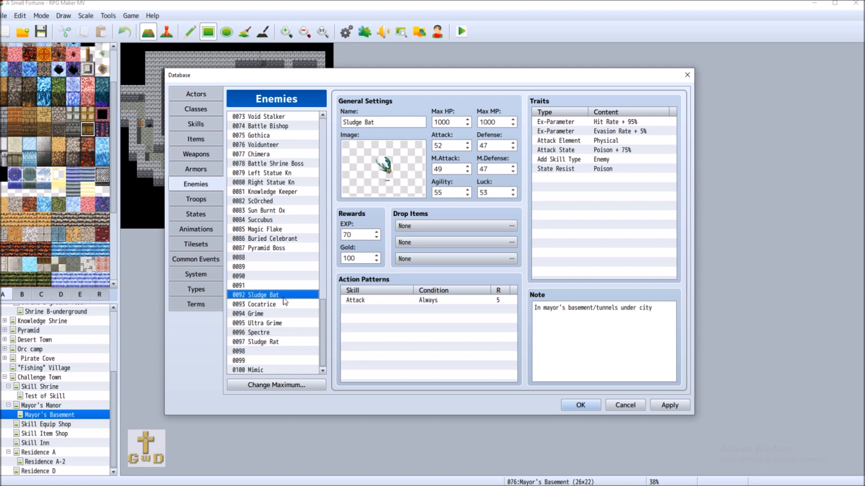
click(282, 342)
double_click(452, 122)
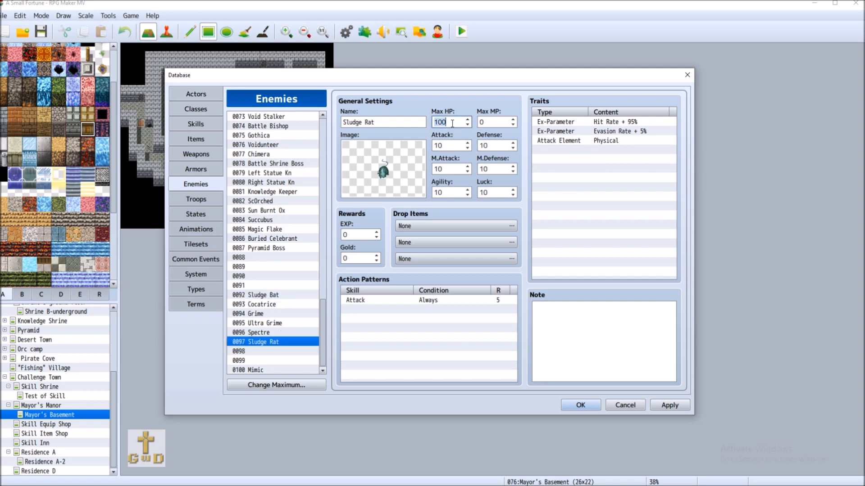
text(1000)
key(Tab)
text(100)
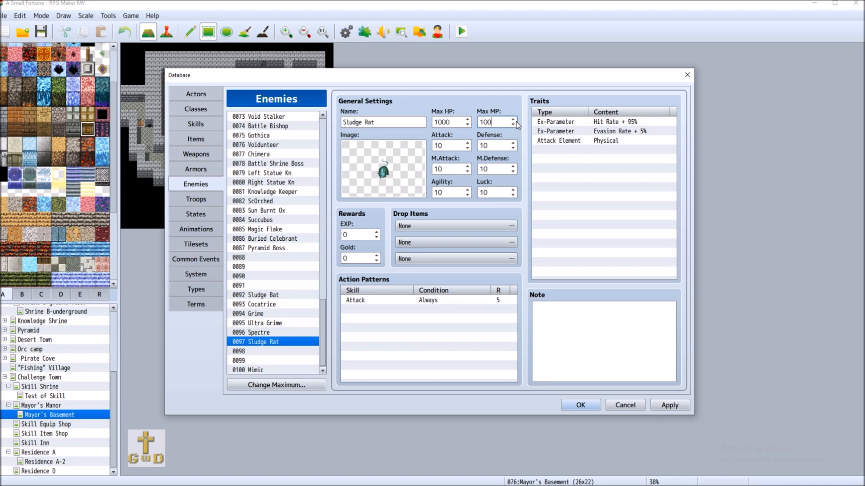
key(BackSpace)
key(BackSpace)
key(BackSpace)
text(500)
Check the Sludge Bat's stats again and set the Sludge Rat's Agility and Luck to 52 each.
click(265, 295)
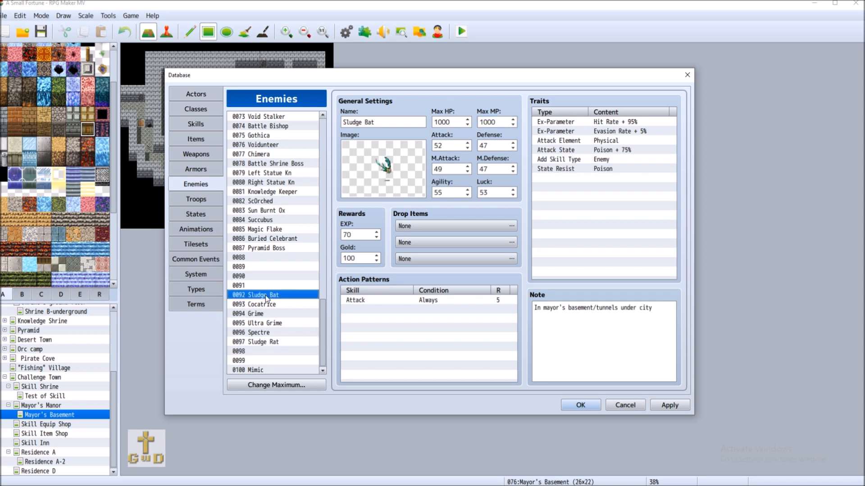
click(282, 343)
click(450, 192)
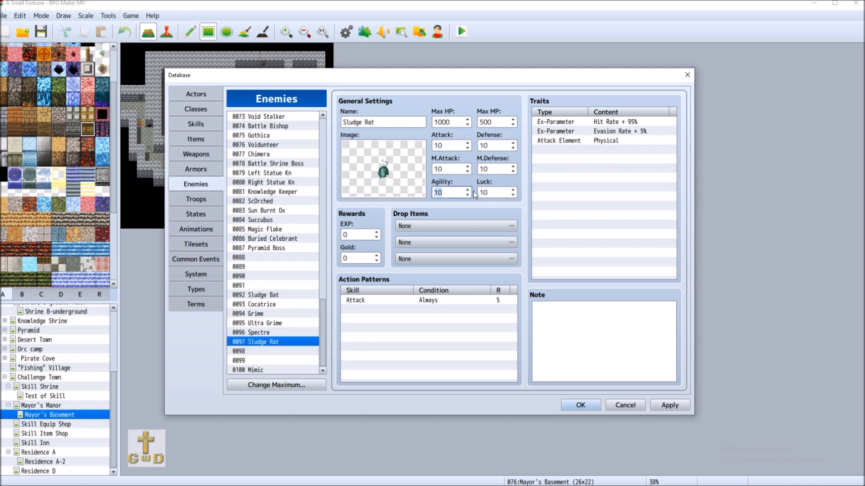
text(52)
double_click(495, 192)
text(52)
Compare with the Sludge Bat and set the Sludge Rat's M.Defense and Defense to 48 each.
double_click(458, 166)
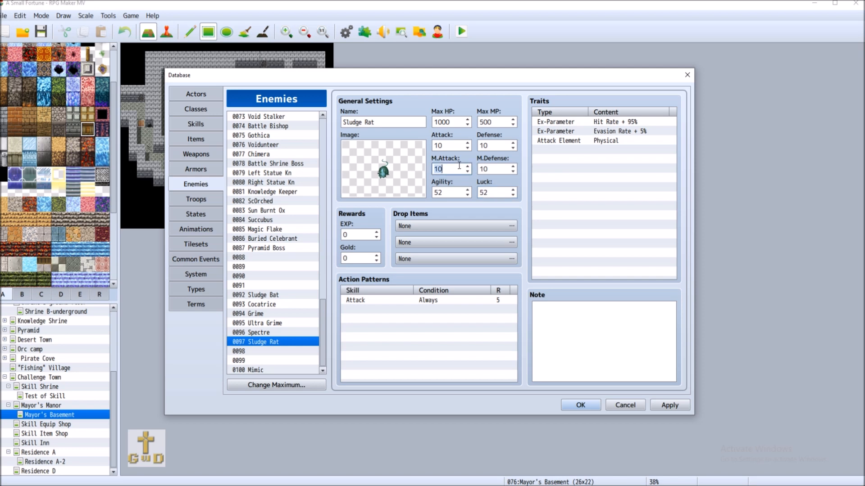
double_click(497, 170)
click(284, 295)
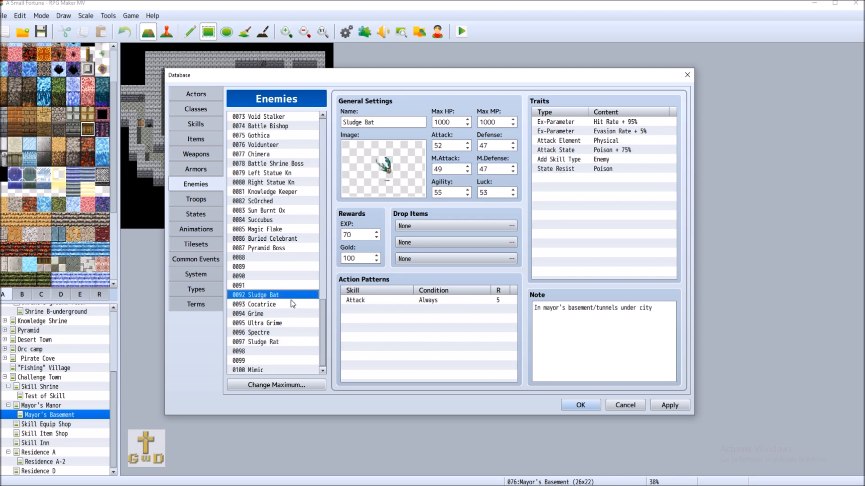
click(284, 343)
double_click(503, 164)
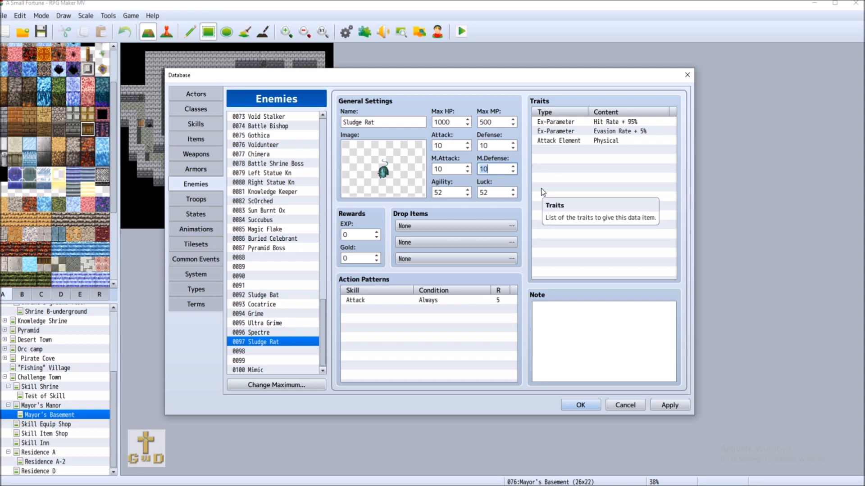
text(4)
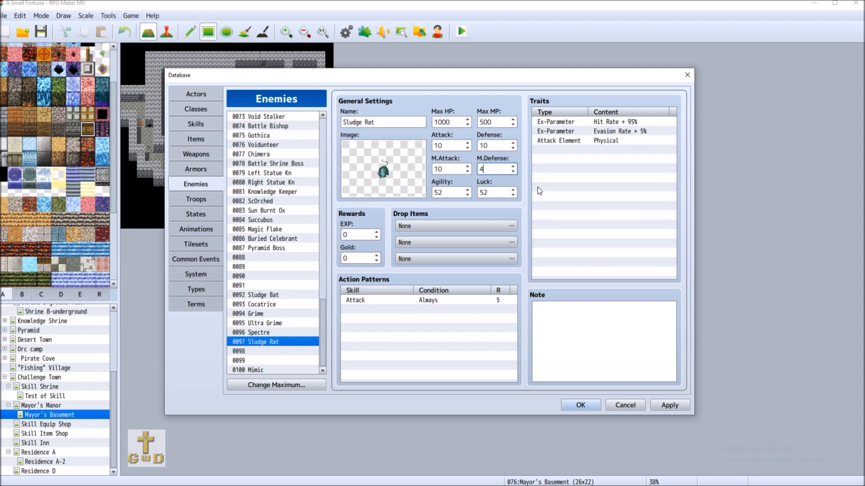
text(8)
double_click(494, 147)
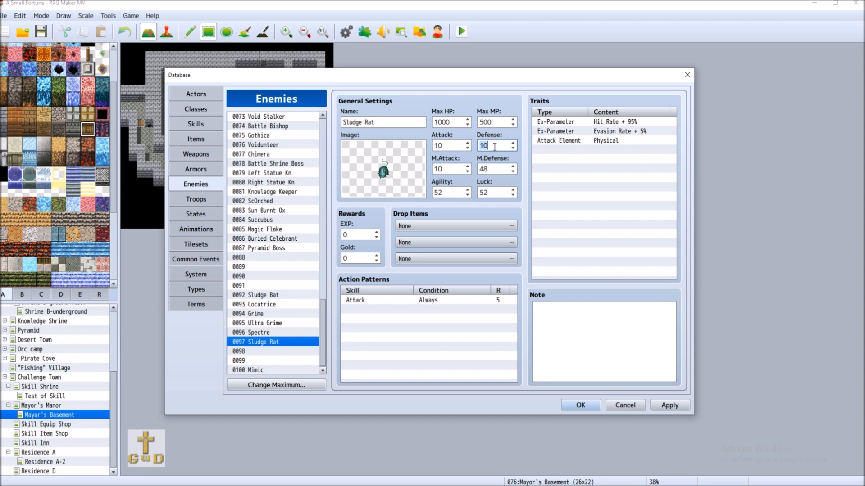
text(48)
Compare with the Sludge Bat and set the Sludge Rat's Attack and M.Attack to 52 each.
double_click(451, 145)
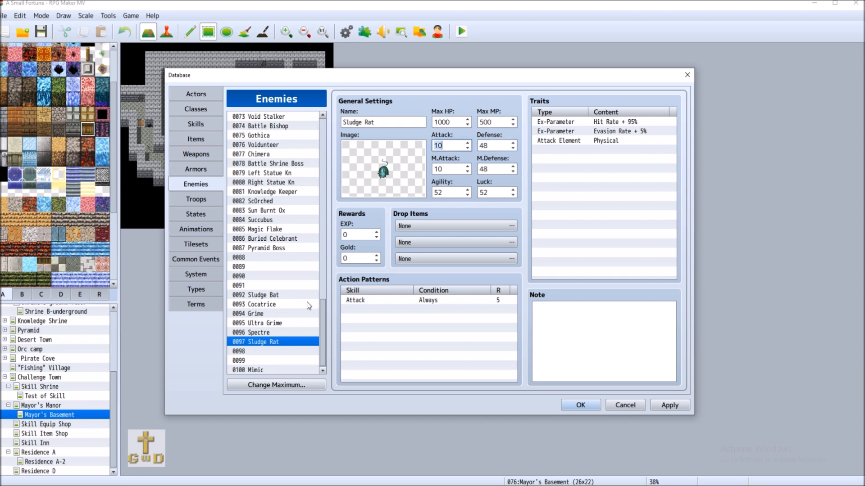
click(289, 295)
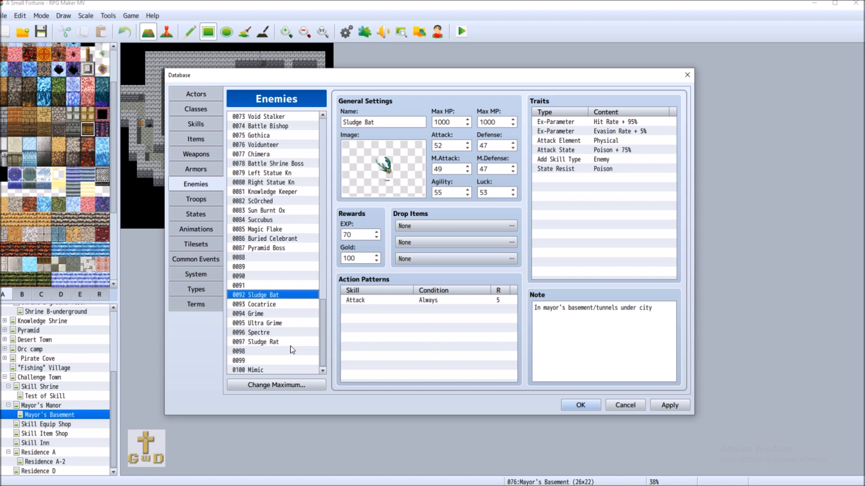
click(291, 344)
double_click(450, 145)
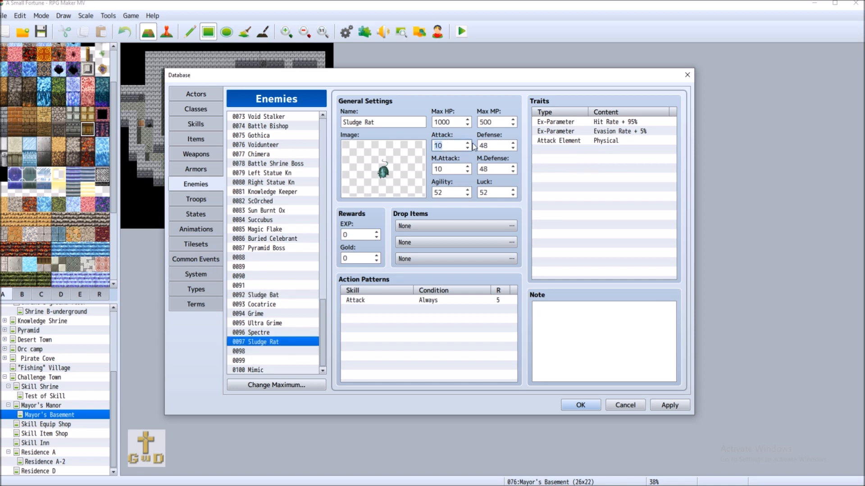
text(52)
double_click(452, 165)
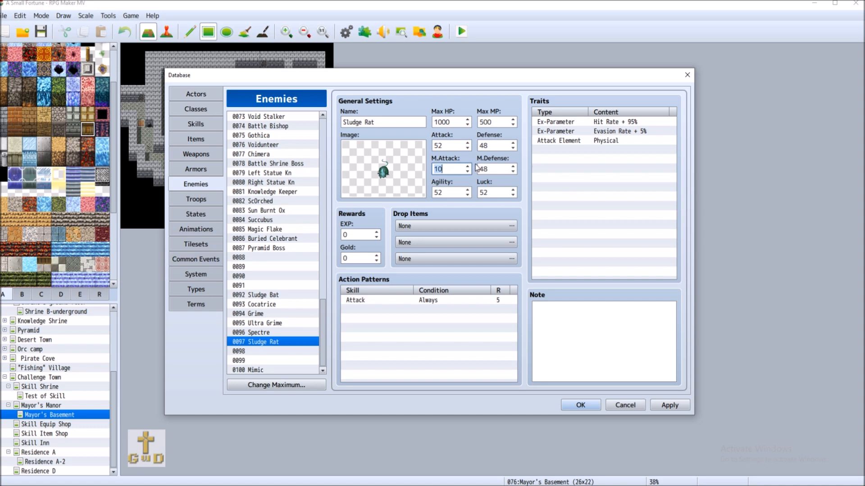
text(52)
Lower the Sludge Rat's M.Attack and Attack to 51 each.
double_click(440, 192)
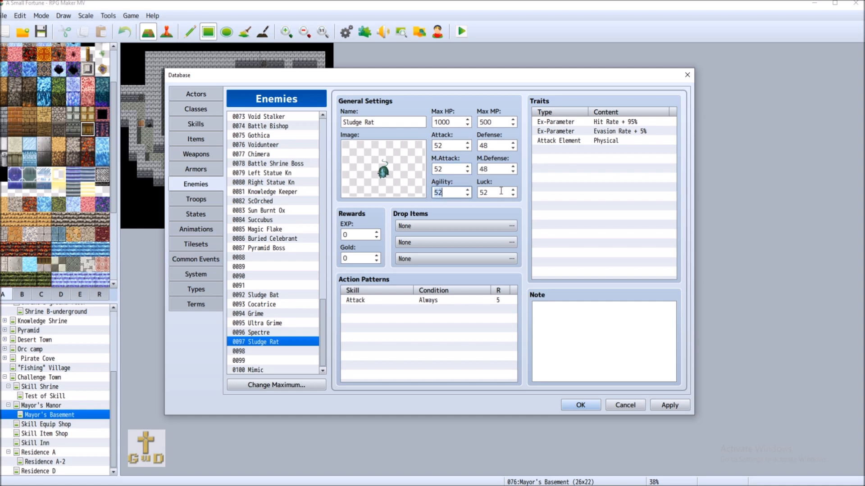
double_click(442, 169)
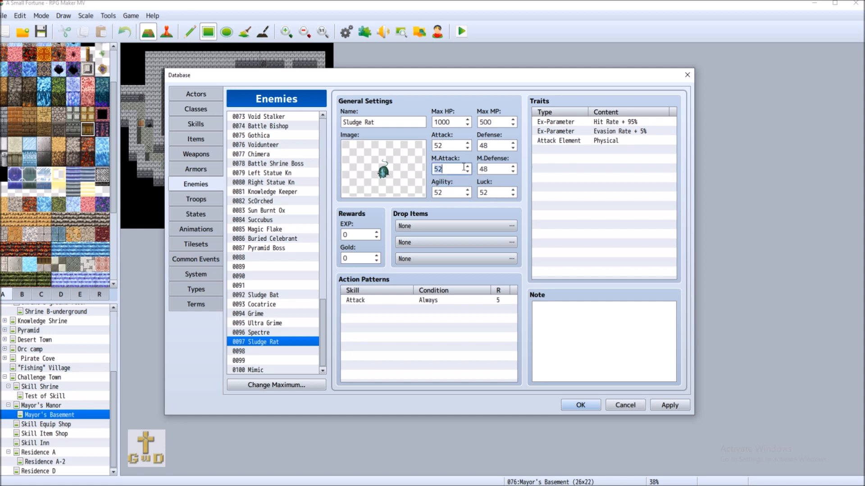
text(51)
double_click(442, 146)
text(51)
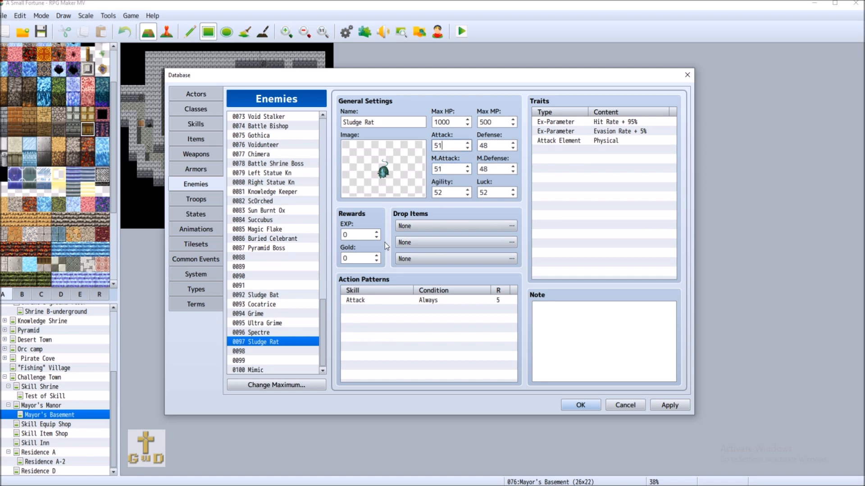
Set the Sludge Rat's rewards to 50 EXP and 75 Gold.
click(356, 234)
text(5)
key(Tab)
text(75)
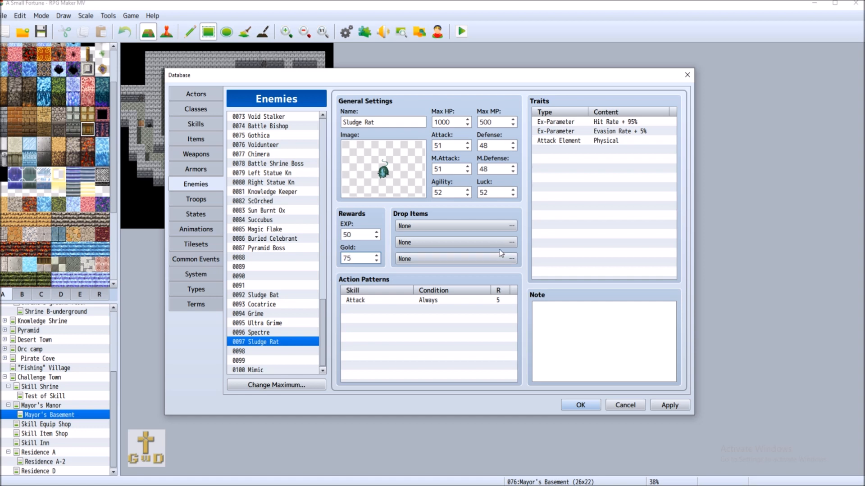
Add a State Rate trait for Poison at 75% to the Sludge Rat.
double_click(582, 149)
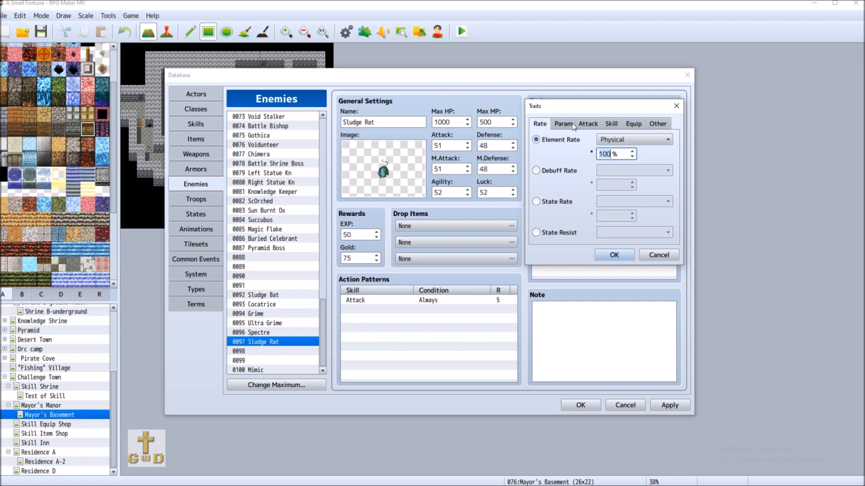
click(610, 124)
click(536, 123)
click(572, 204)
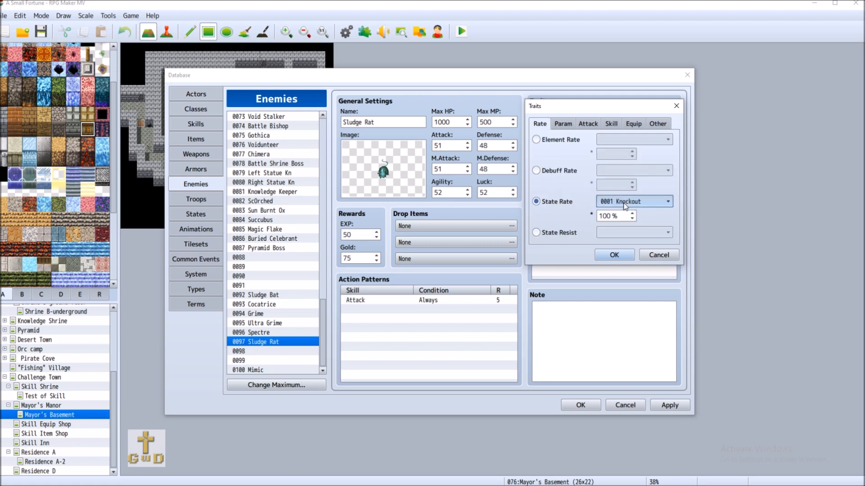
click(639, 201)
click(656, 243)
key(Tab)
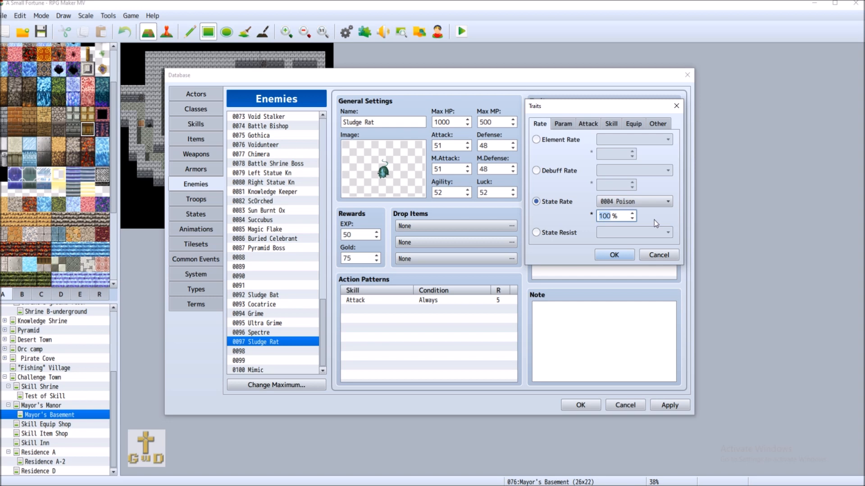
text(75)
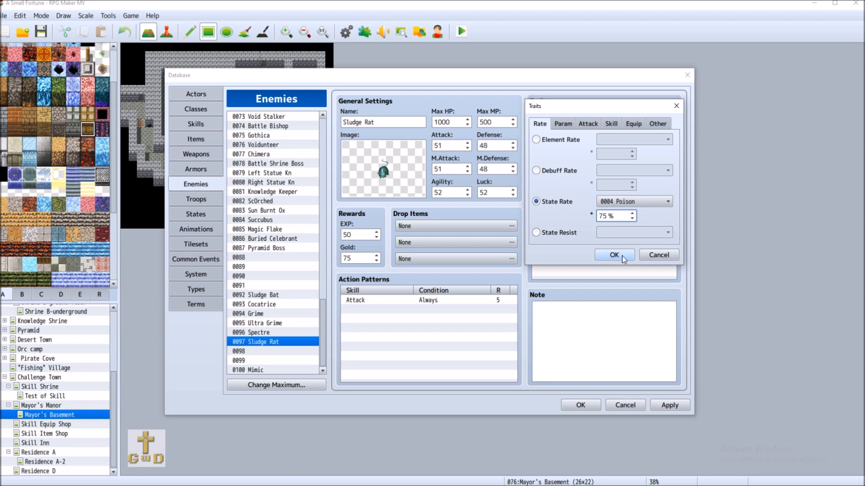
click(614, 254)
Add a State Resist trait for Poison to the Sludge Rat.
double_click(597, 161)
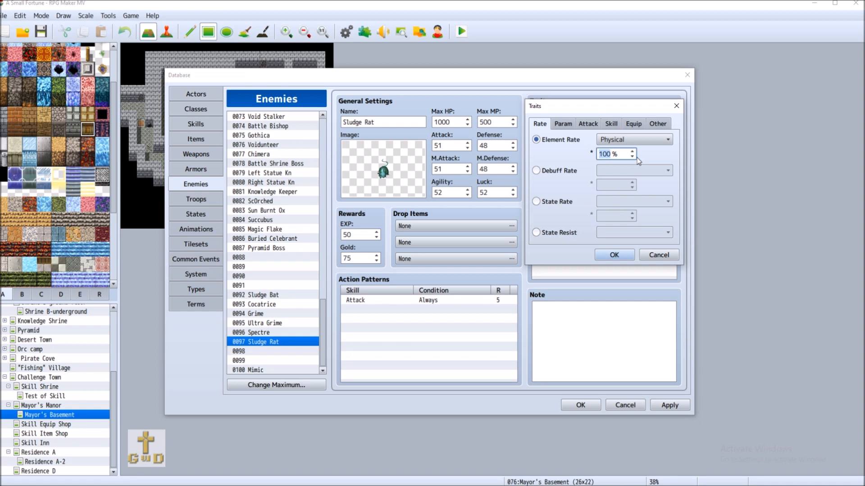
click(566, 234)
click(635, 232)
click(634, 272)
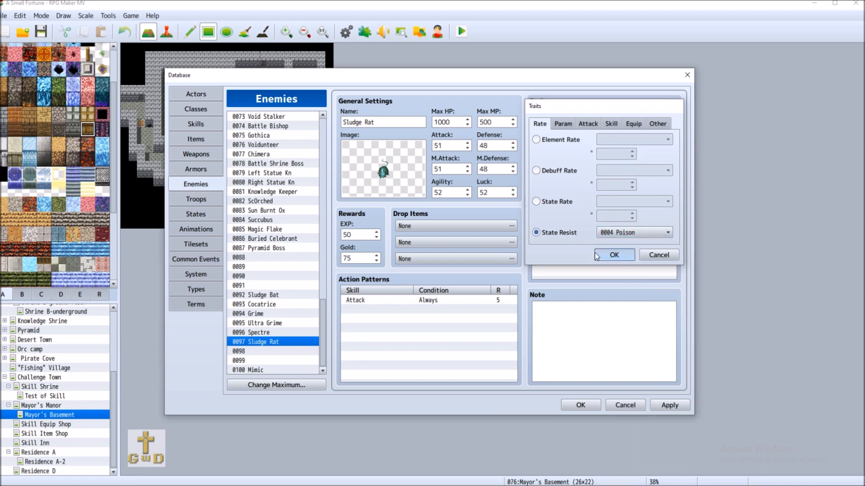
click(596, 253)
Add a State Resist trait for Fear to the Sludge Rat.
double_click(585, 174)
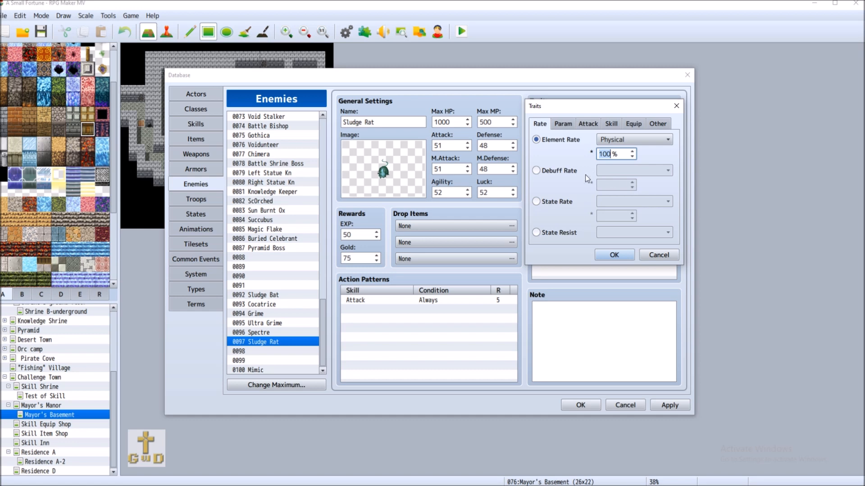
click(568, 238)
click(666, 232)
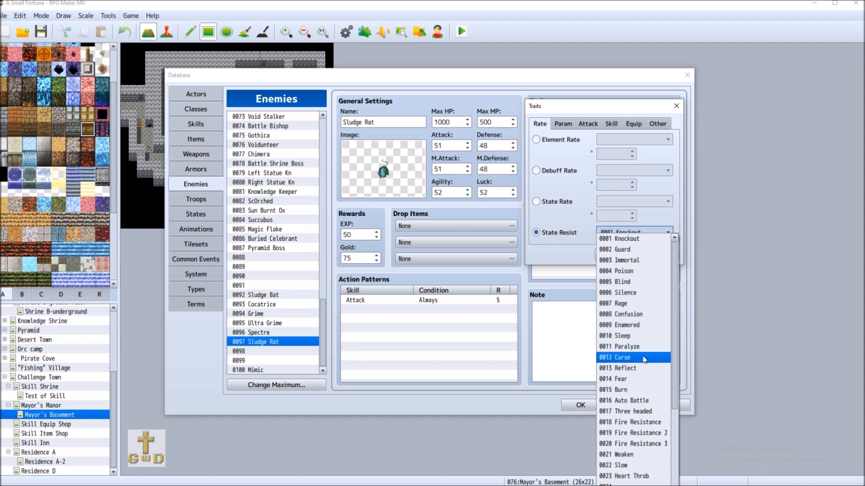
click(643, 381)
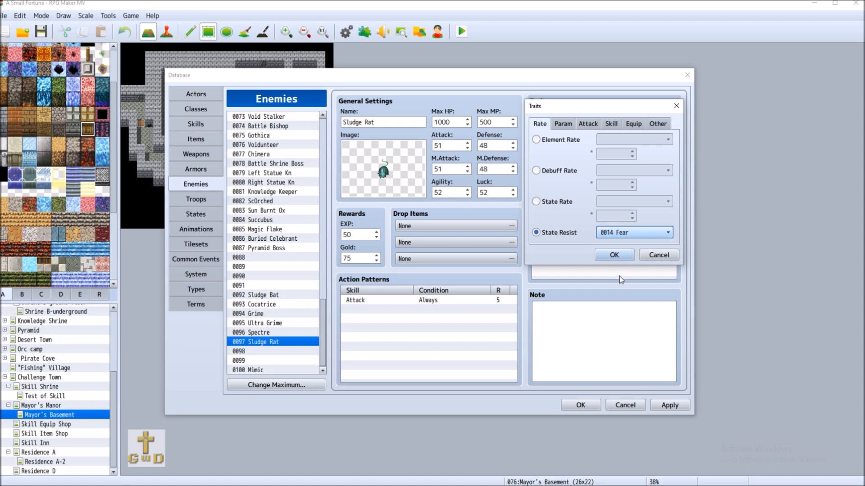
click(614, 255)
Add an Ex-Parameter trait for Critical Evasion at +5% to the Sludge Rat.
double_click(584, 178)
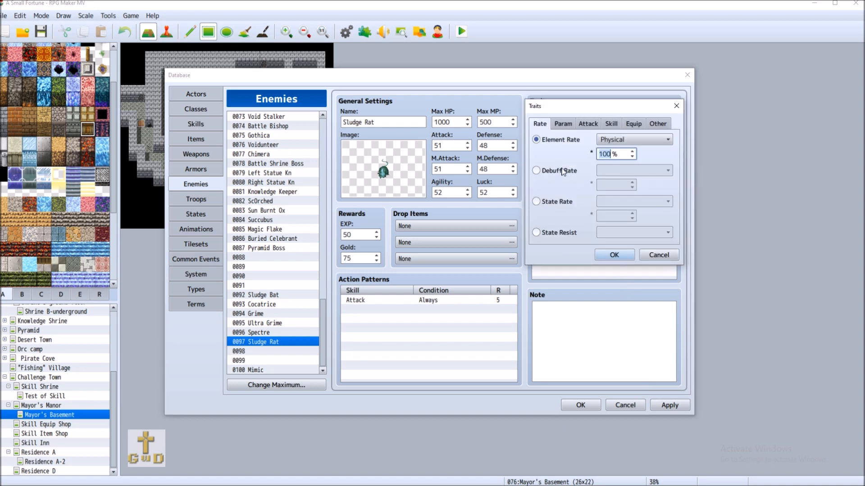
click(563, 123)
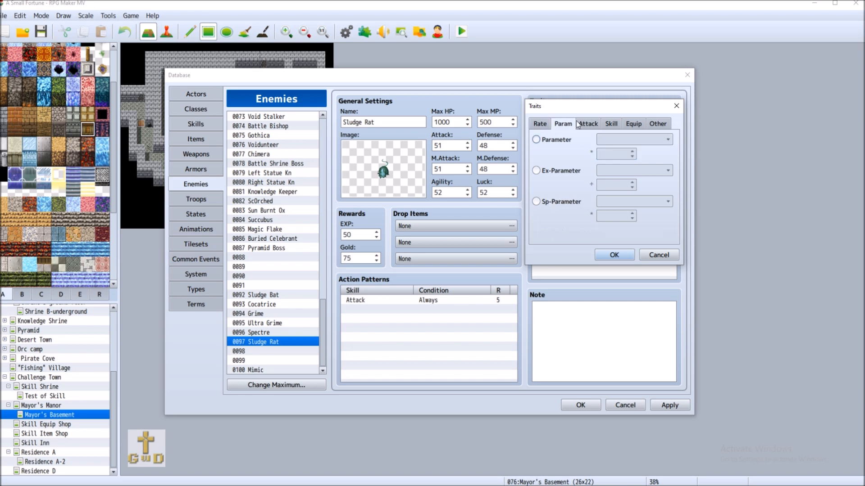
click(569, 139)
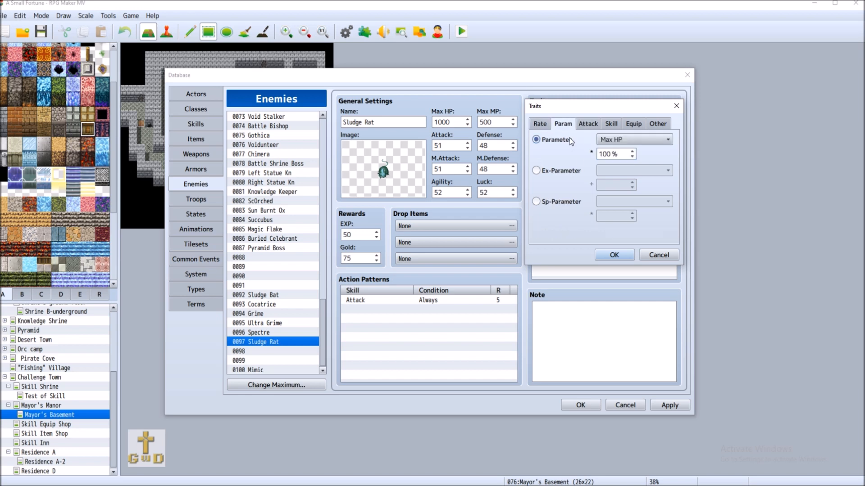
click(644, 138)
click(565, 171)
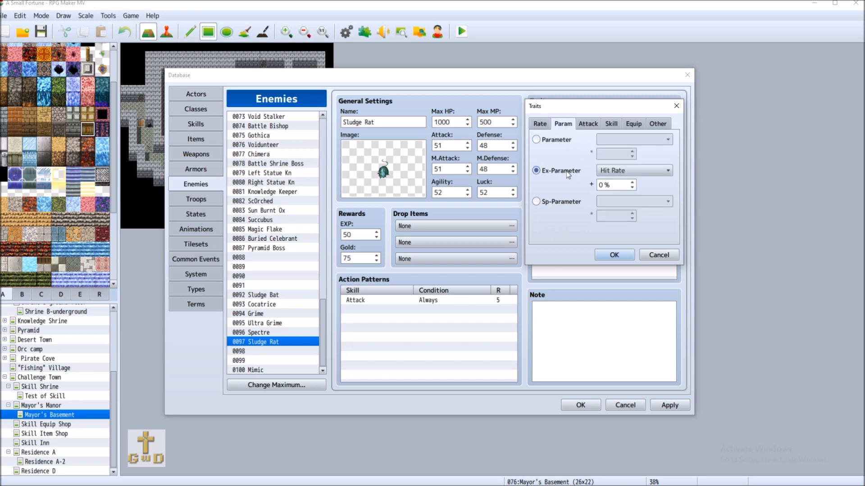
click(669, 171)
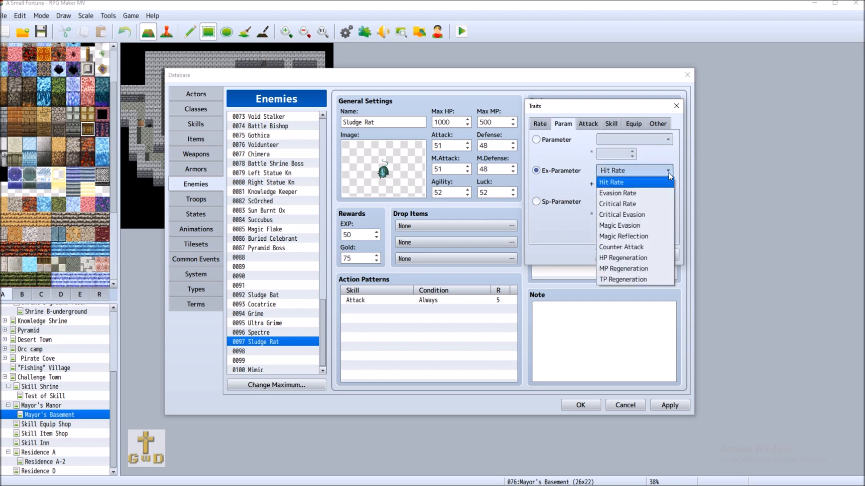
click(640, 215)
key(Tab)
text(5)
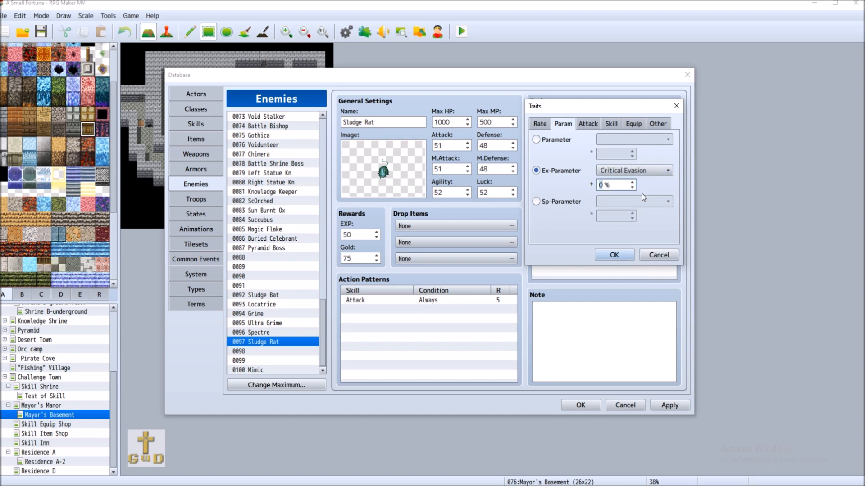
click(614, 255)
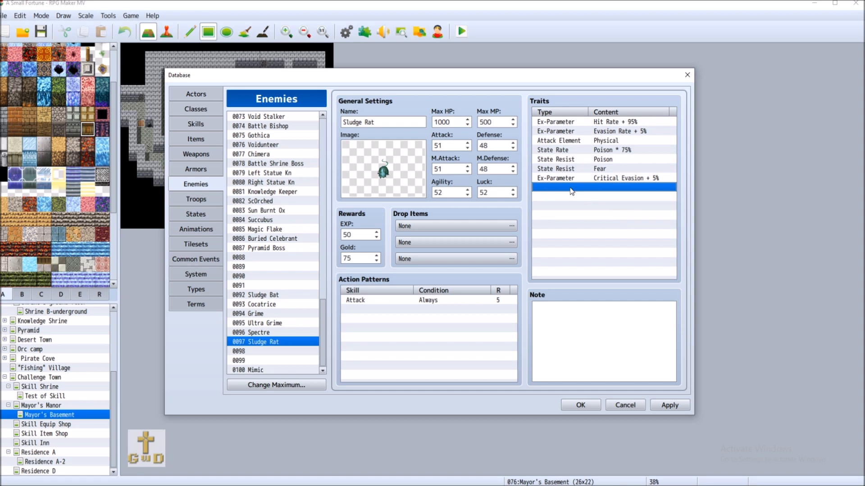
Add an Sp-Parameter trait for Magical Damage at 2% to the Sludge Rat.
double_click(640, 187)
click(565, 171)
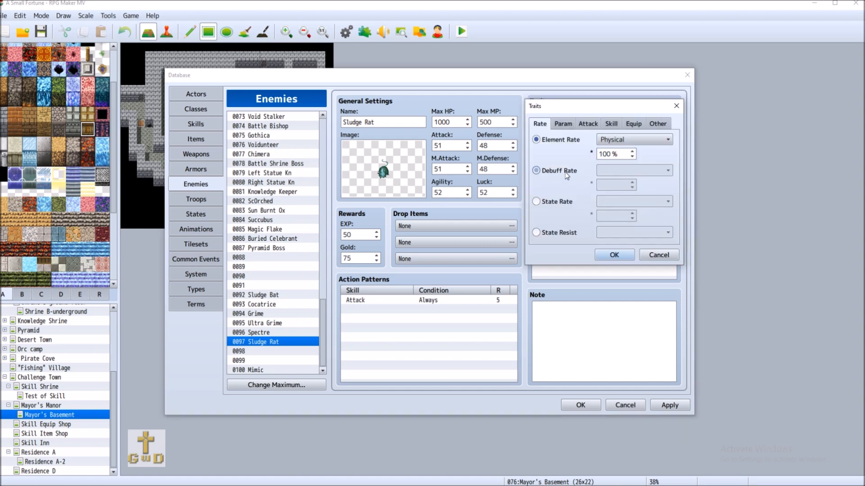
click(563, 124)
click(536, 170)
click(665, 170)
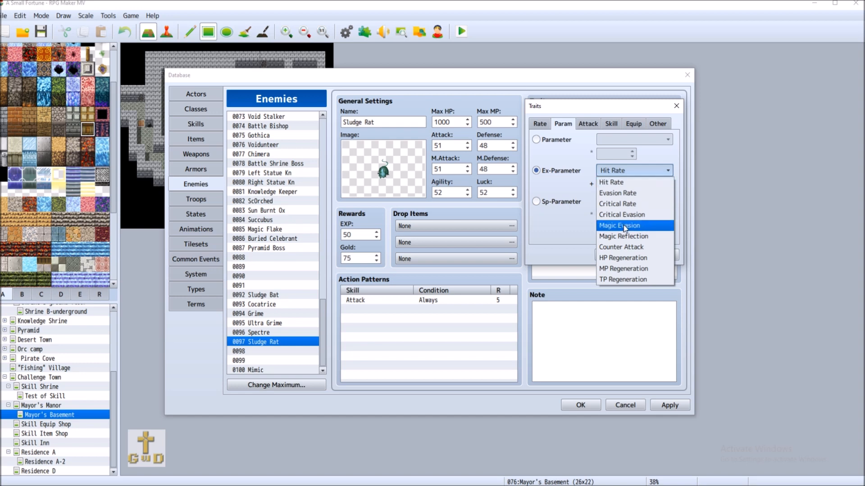
click(569, 235)
click(563, 202)
click(653, 201)
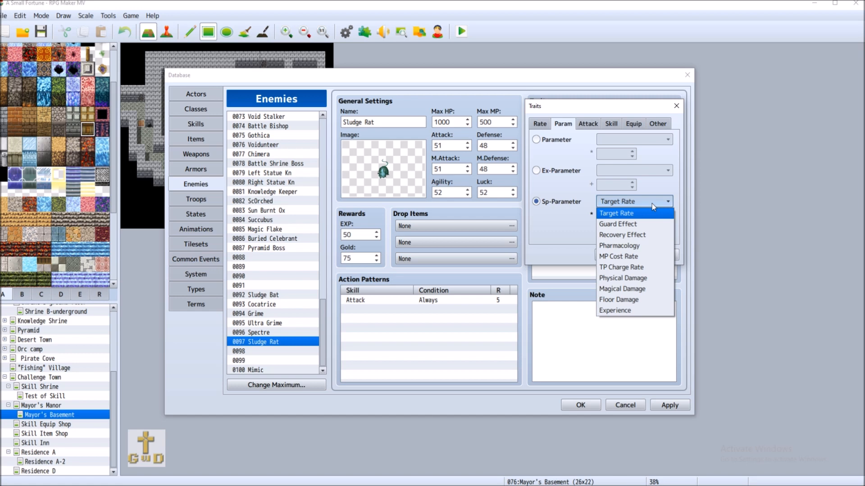
click(633, 290)
double_click(612, 216)
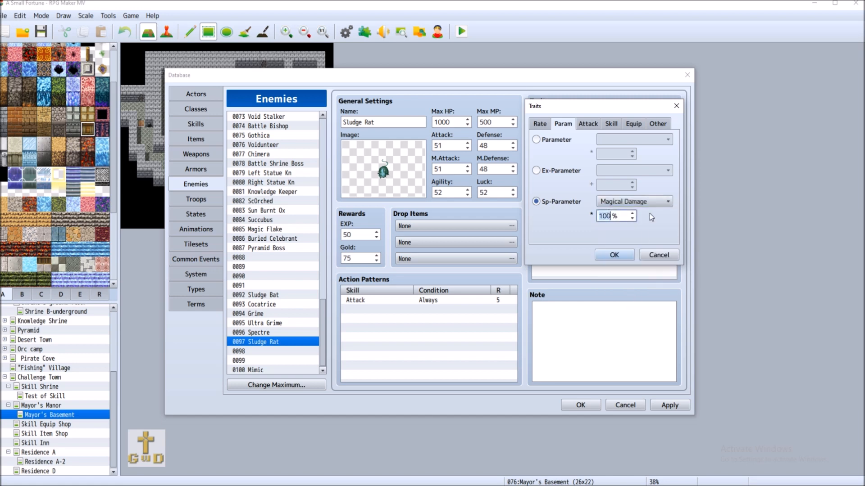
text(2)
click(617, 255)
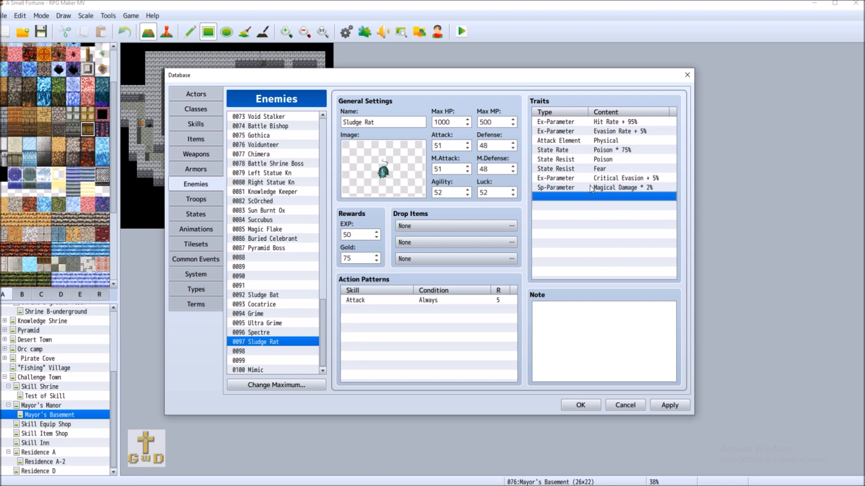
Reopen the Sludge Rat's Magical Damage trait and review its settings.
click(590, 188)
right_click(611, 189)
click(632, 196)
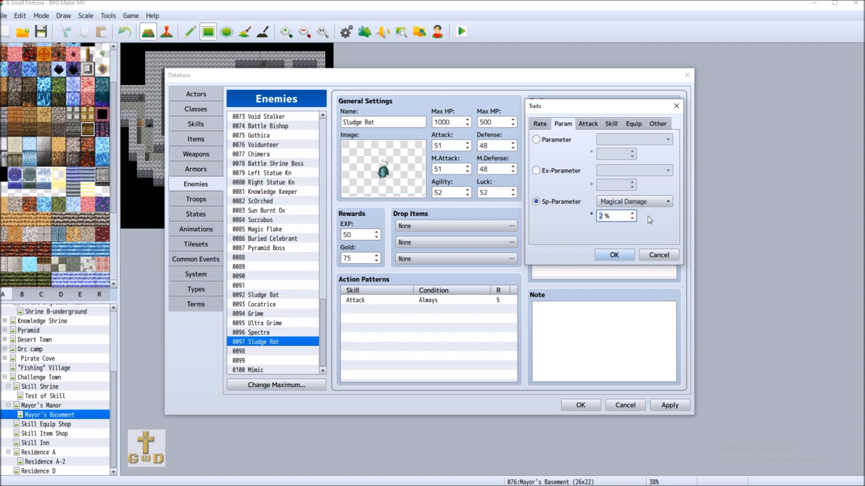
click(639, 203)
click(562, 207)
click(613, 255)
Add an Add Skill Type trait for Enemy to the Sludge Rat.
double_click(577, 200)
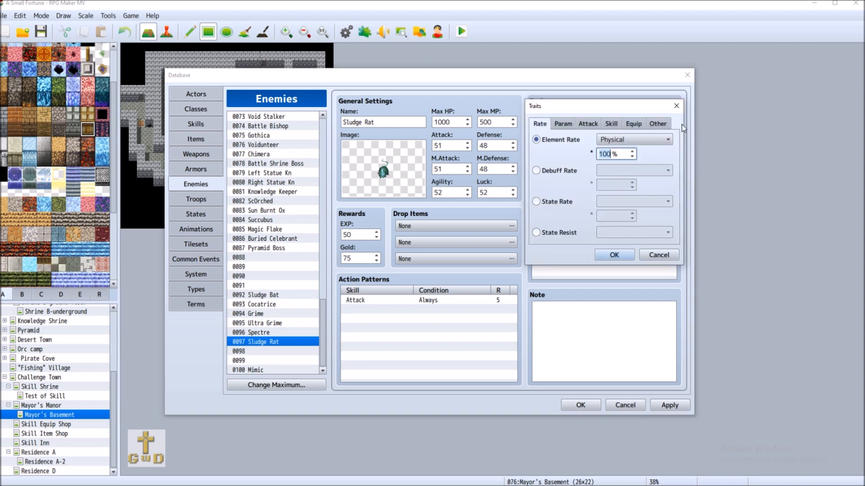
click(611, 123)
click(580, 141)
click(622, 139)
click(617, 162)
click(623, 140)
click(624, 173)
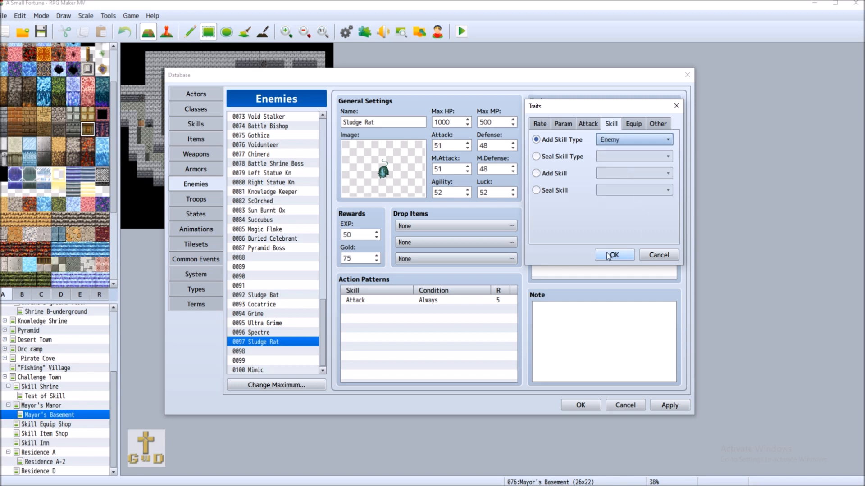
click(614, 255)
double_click(576, 206)
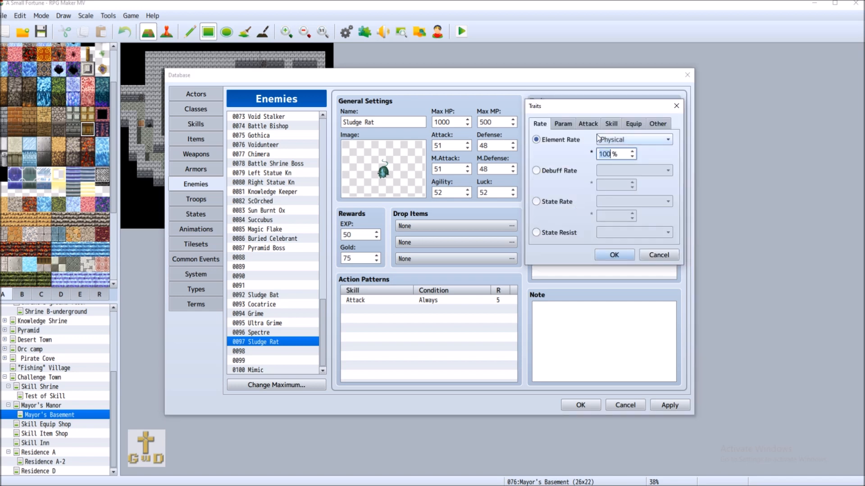
click(633, 124)
click(611, 125)
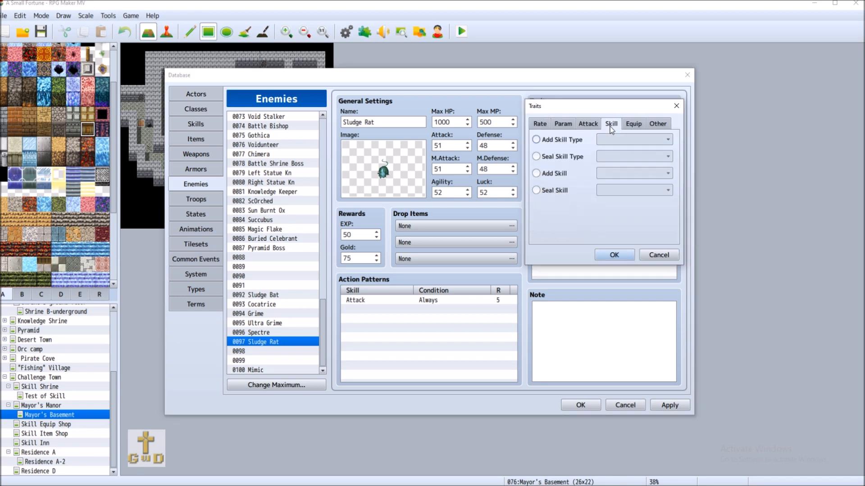
click(582, 125)
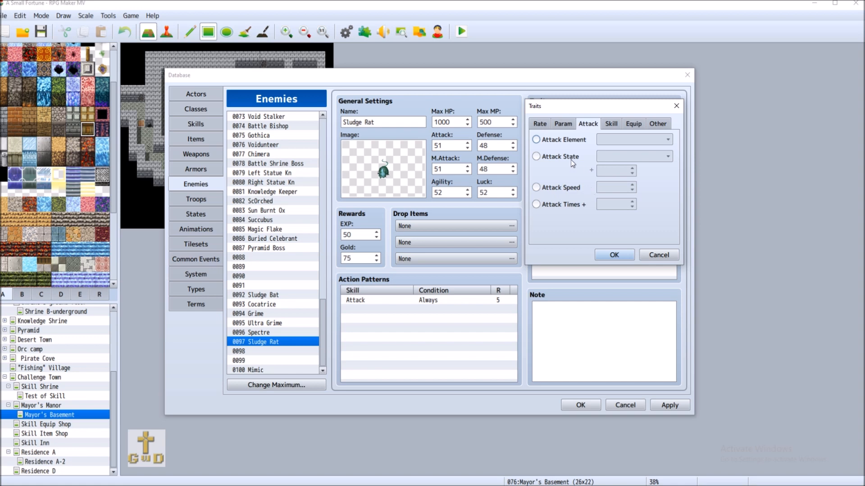
click(557, 157)
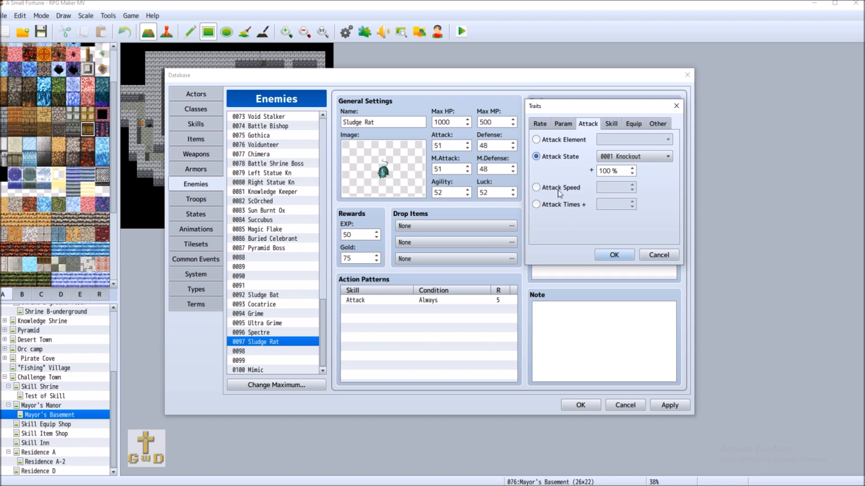
mouse_move(559, 192)
key(Escape)
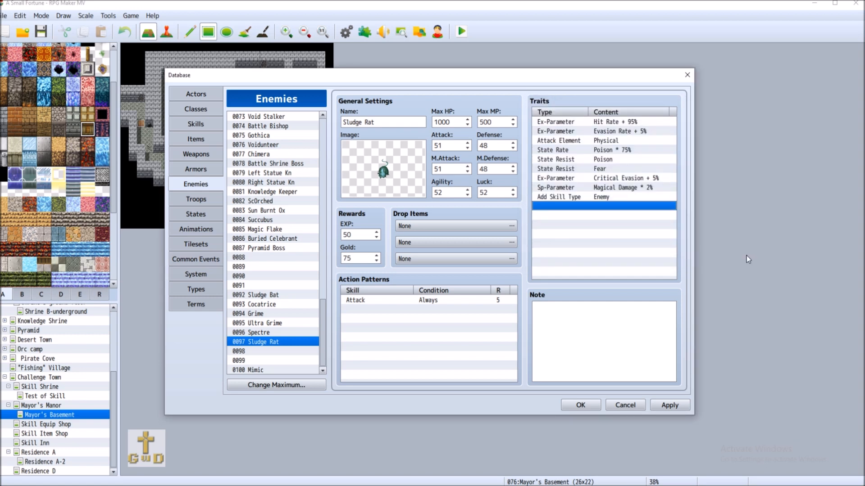
Select the empty enemy entry 0098 and try the Sahuagin image with a hue of 42 for it.
click(269, 351)
double_click(382, 171)
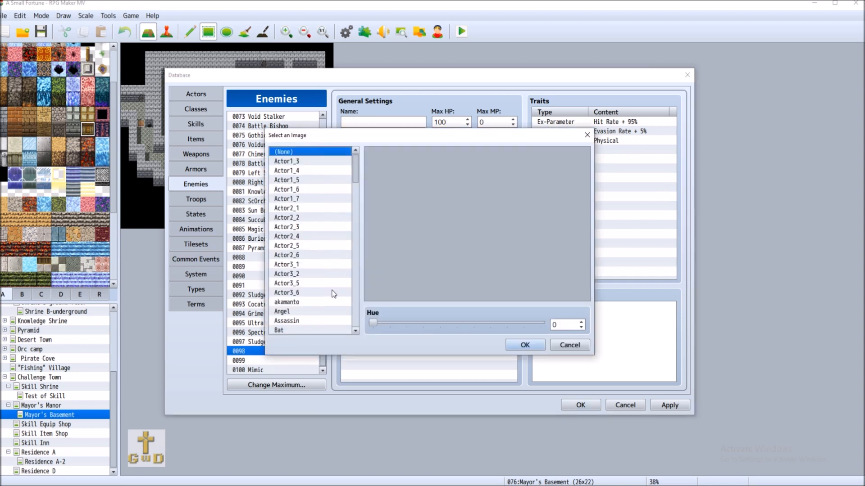
drag(354, 175, 343, 249)
click(297, 236)
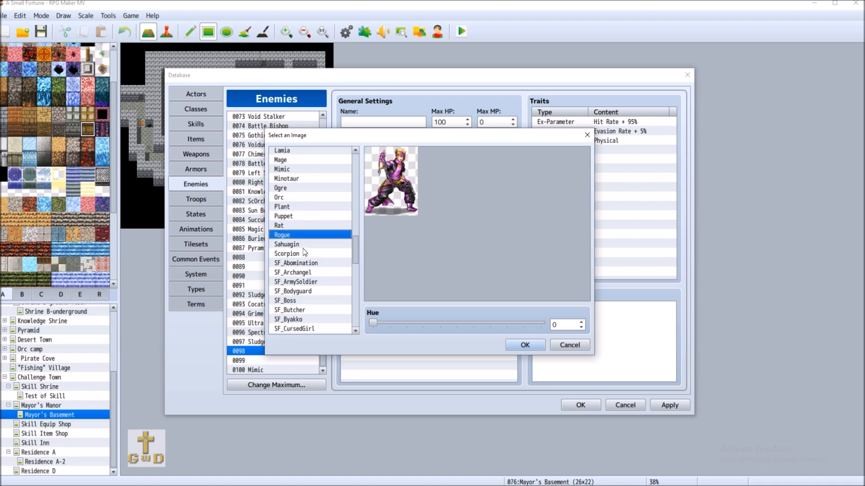
click(311, 254)
click(321, 264)
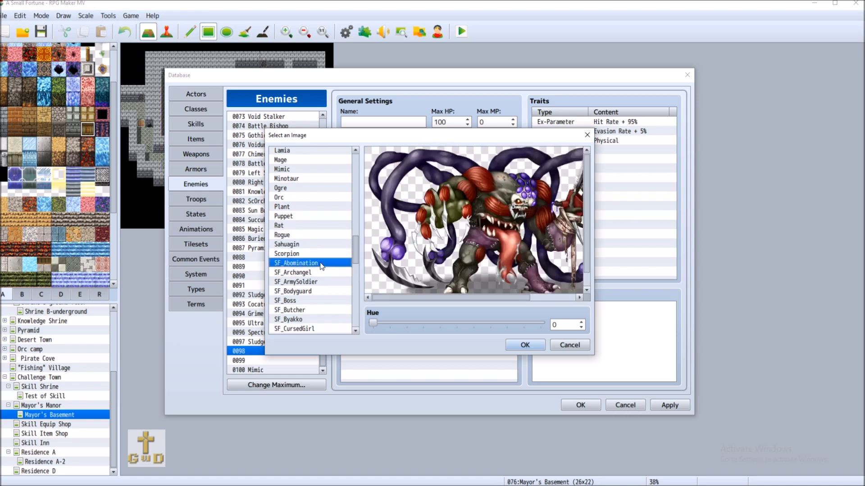
click(312, 246)
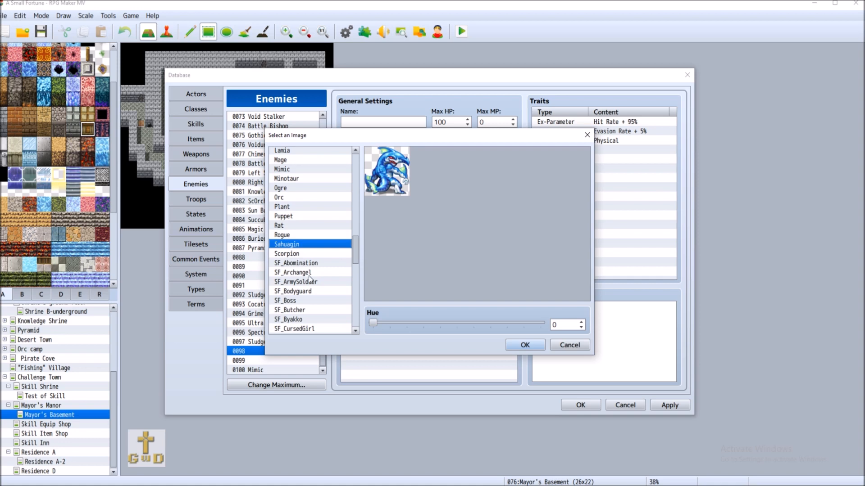
drag(374, 321, 392, 320)
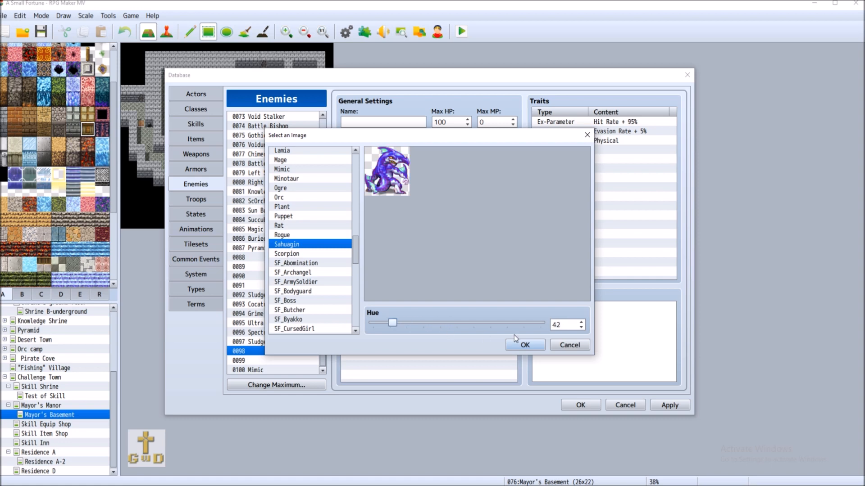
click(564, 346)
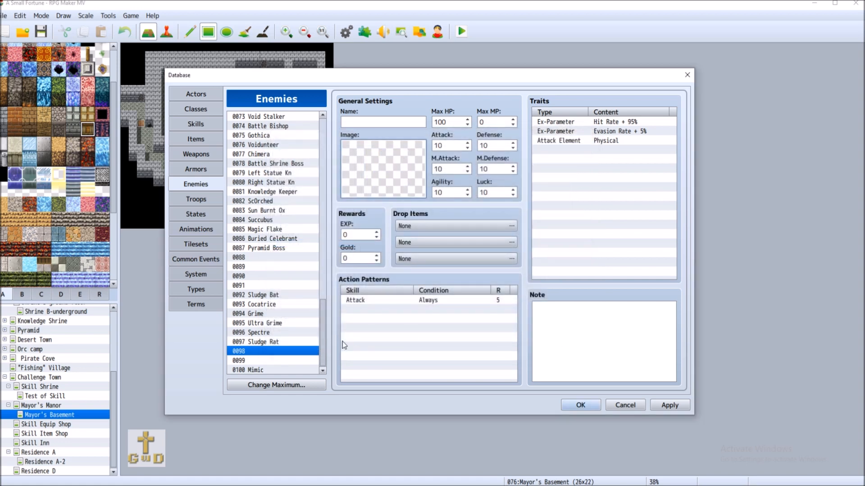
Preview the enemy images from SF_Abomination through SF_FallenAngel as candidates for entry 0098.
double_click(368, 152)
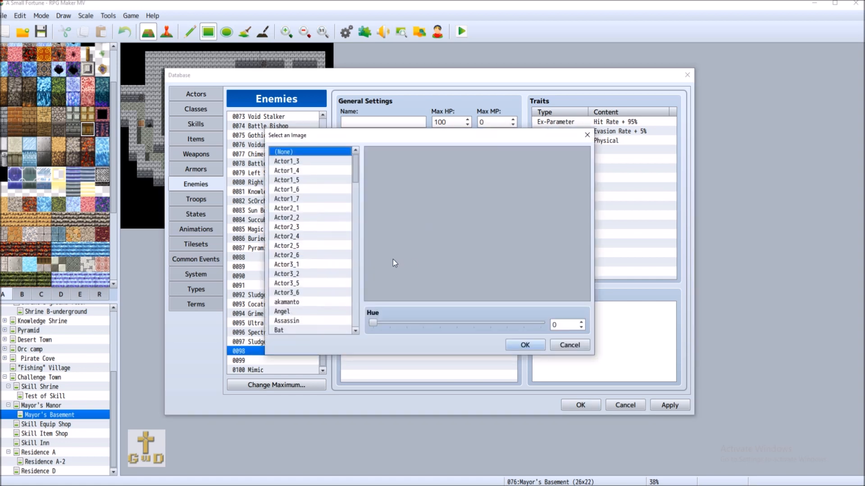
drag(360, 176, 359, 263)
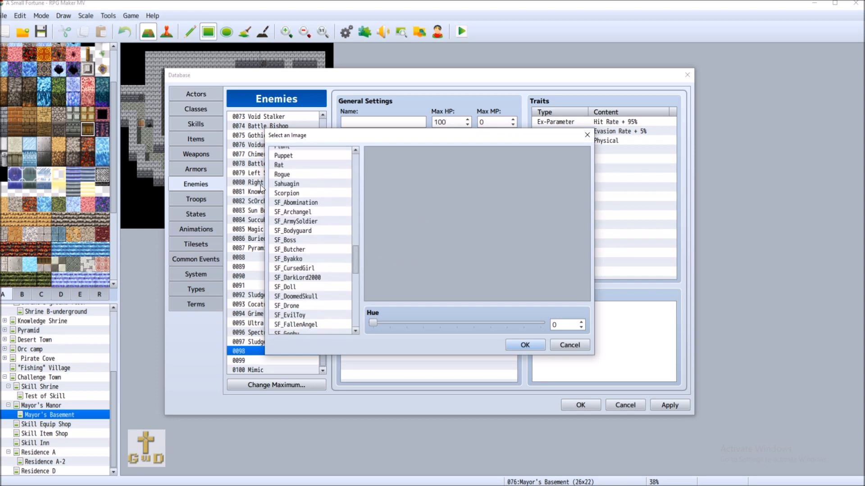
click(321, 203)
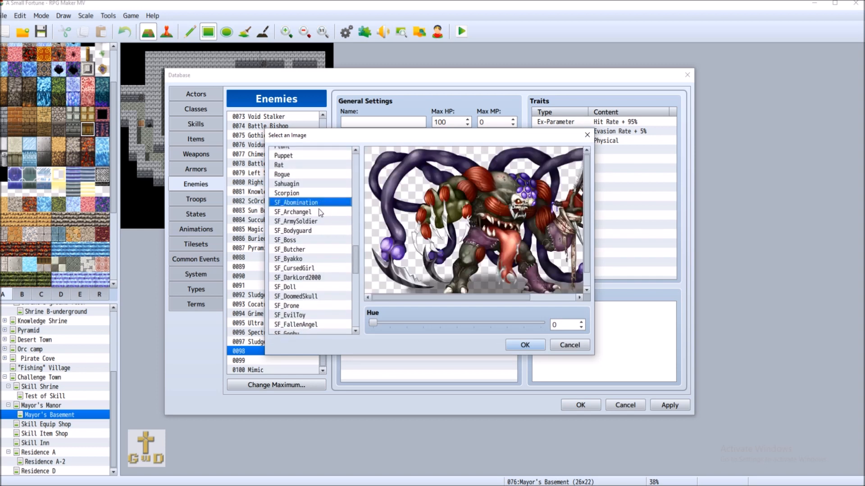
click(321, 212)
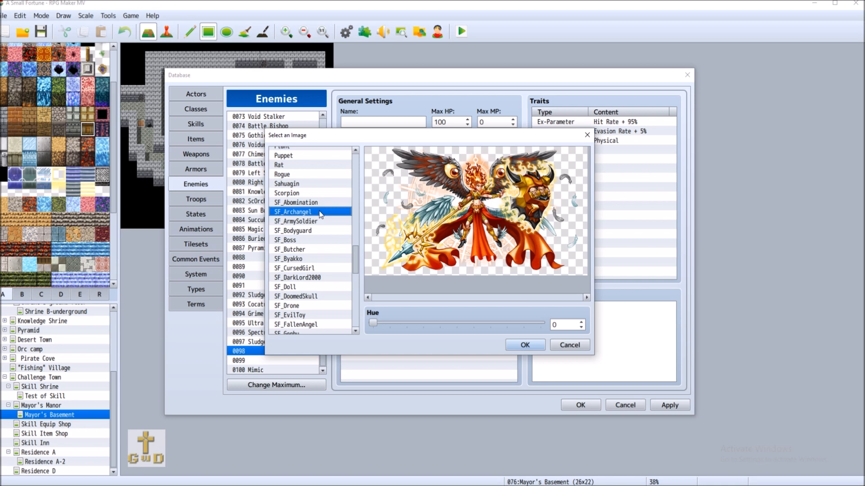
click(321, 222)
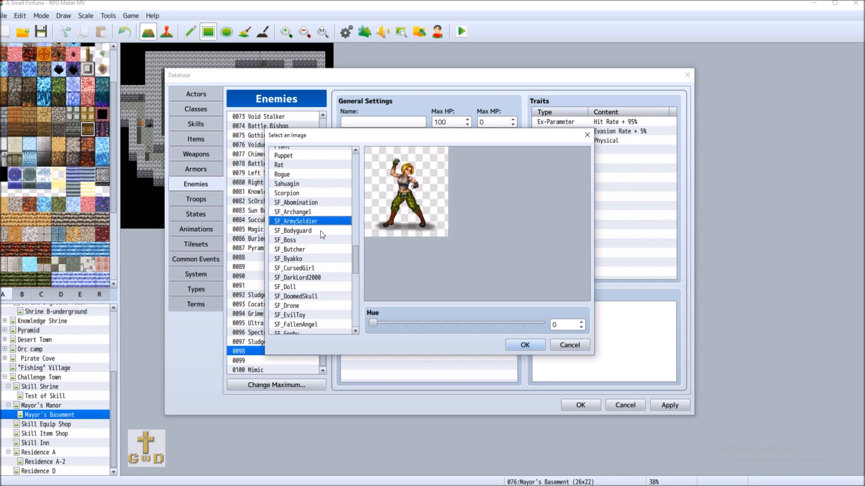
click(322, 232)
click(317, 240)
click(324, 249)
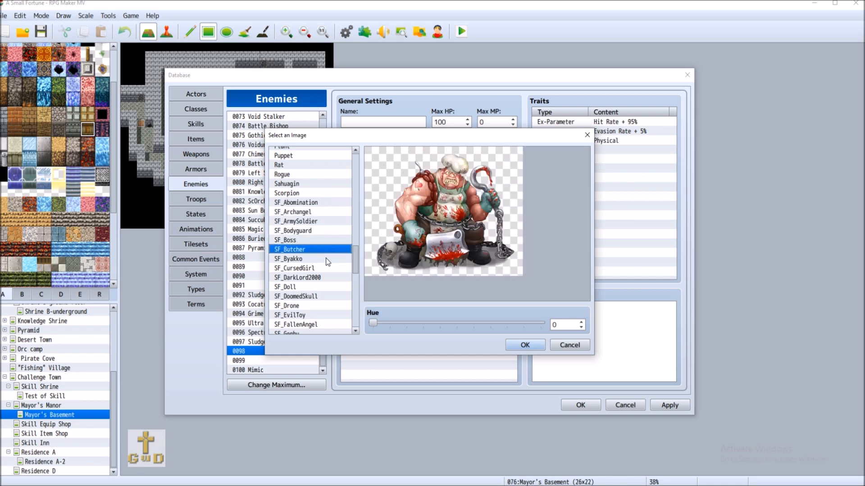
click(327, 259)
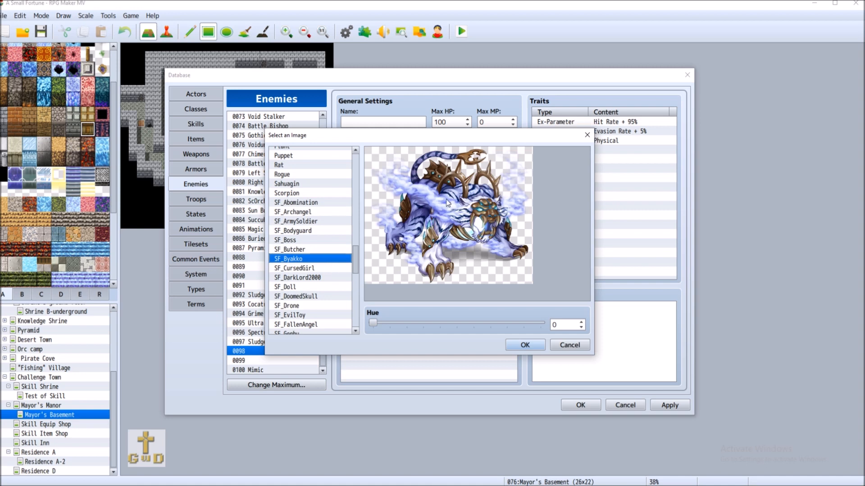
click(326, 269)
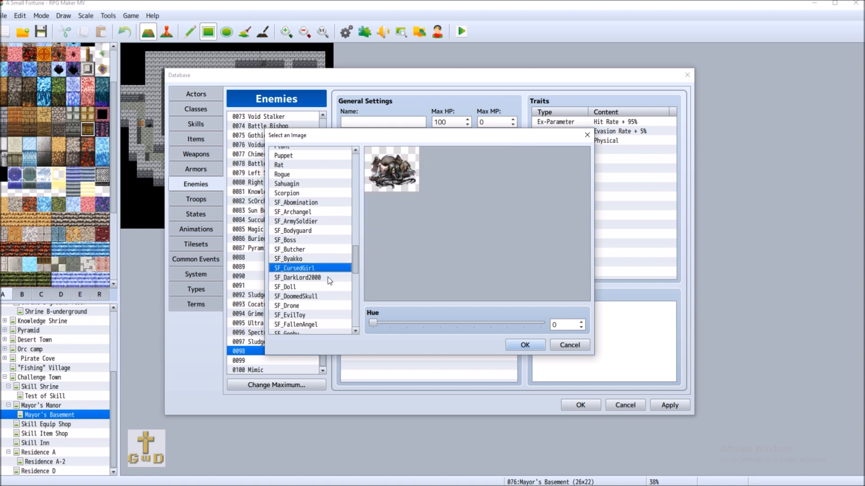
click(324, 277)
click(323, 297)
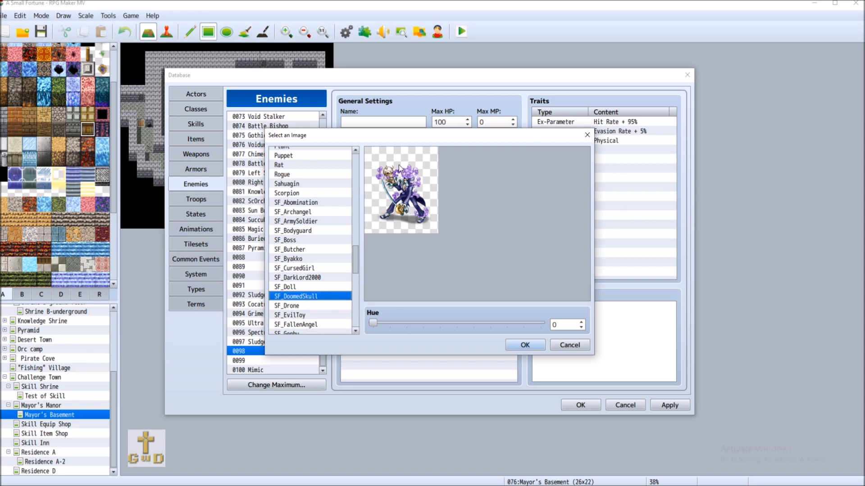
click(304, 306)
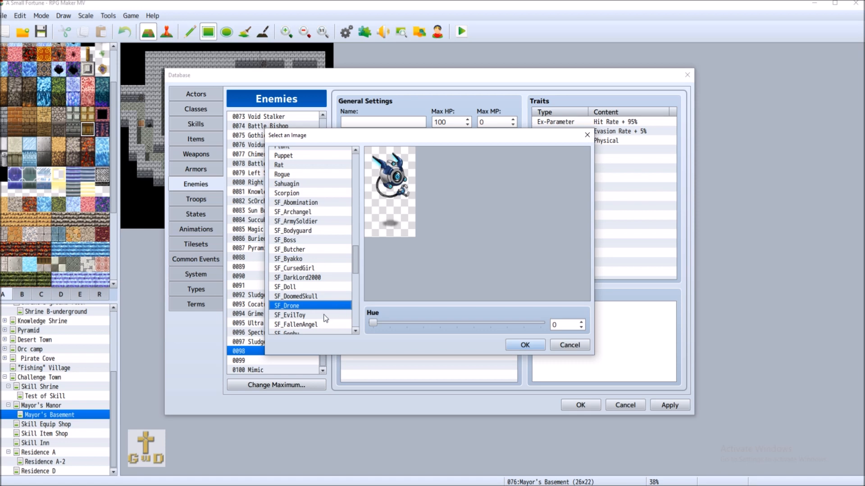
click(325, 315)
click(318, 325)
Preview the enemy images from SF_Genbu through SF_Nurse for entry 0098, comparing SF_Inugami and SF_GothicLolita again.
scroll(332, 278, down, 2)
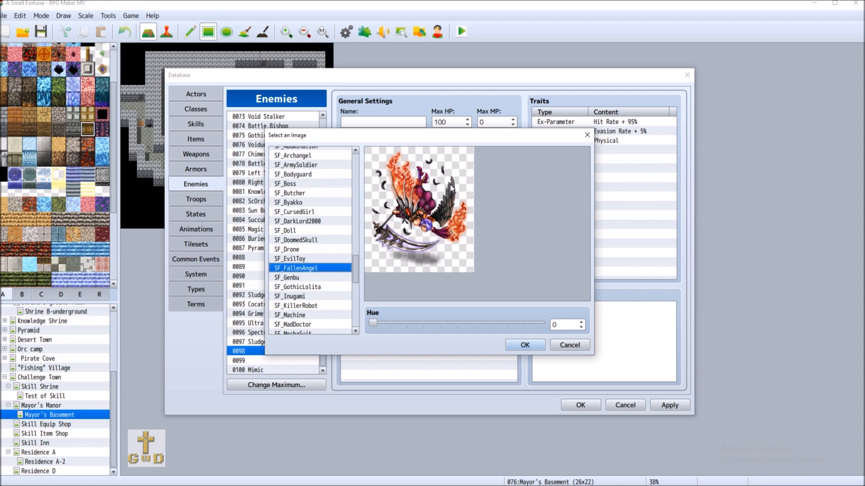
click(311, 276)
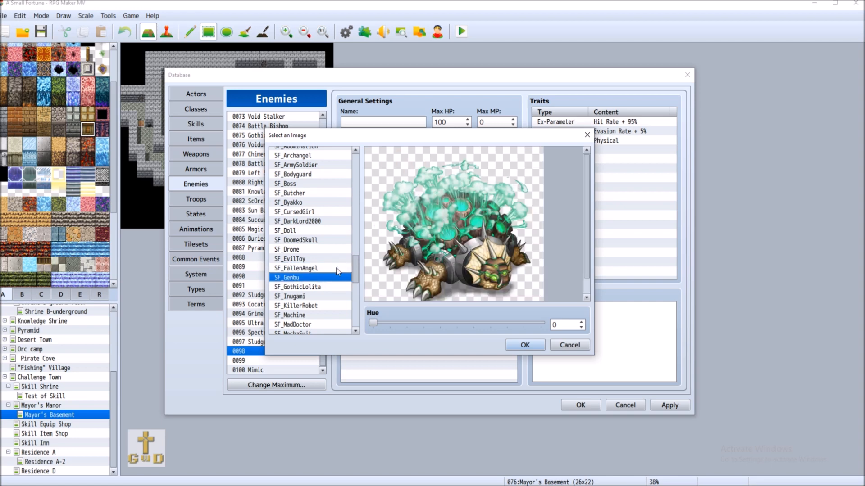
scroll(335, 269, down, 2)
click(315, 241)
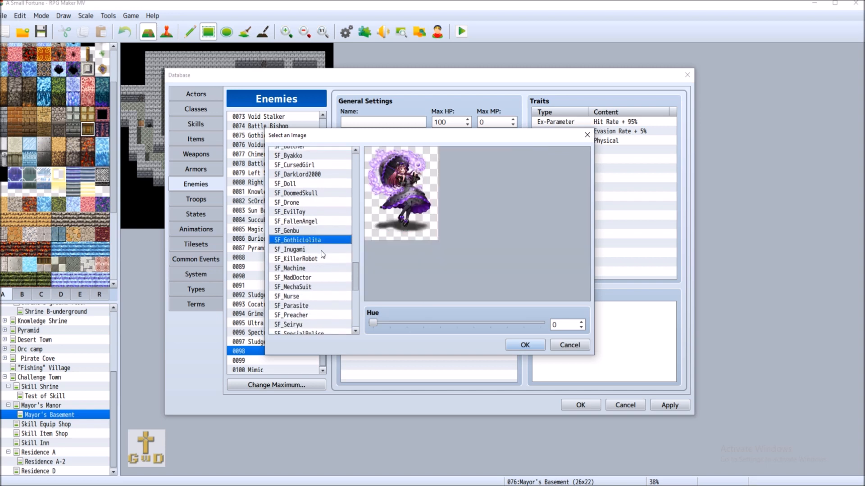
click(322, 250)
click(328, 258)
click(328, 249)
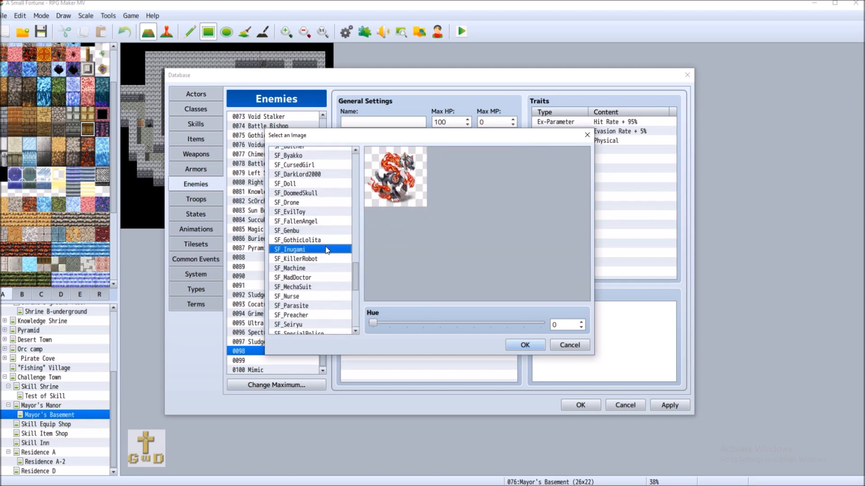
click(330, 241)
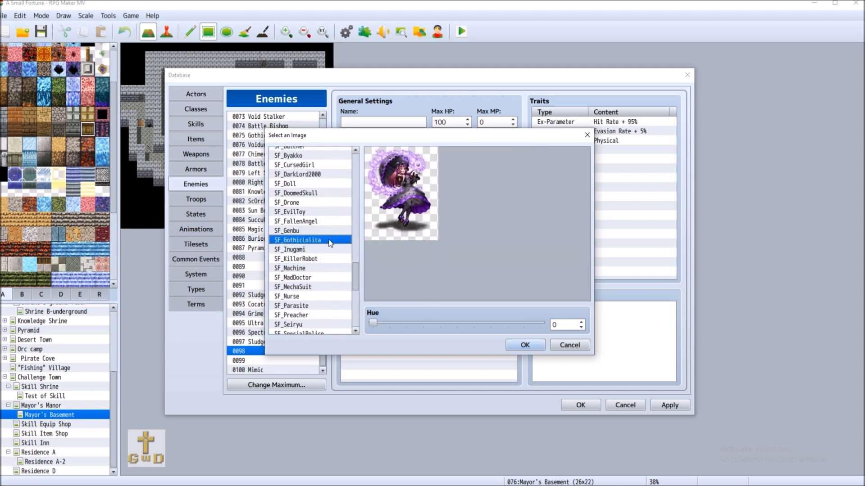
click(328, 269)
click(328, 279)
click(330, 288)
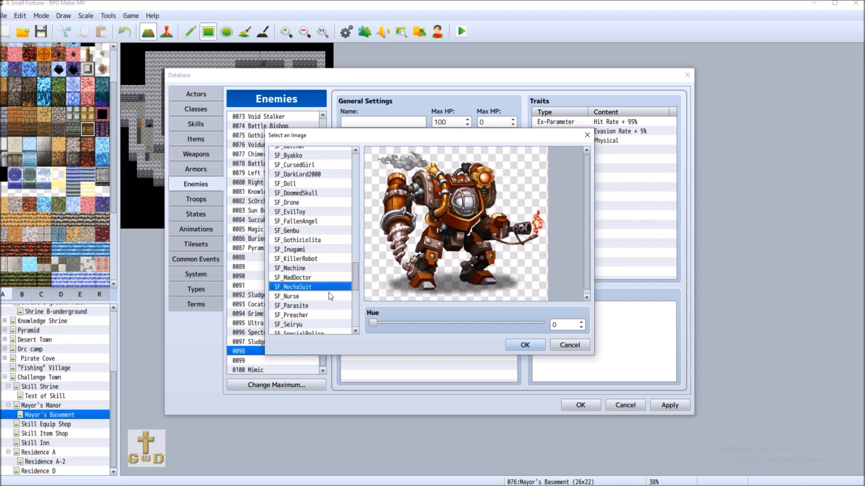
click(325, 296)
click(321, 289)
click(322, 296)
Preview the enemy images from SF_Parasite through SF_Suzaku, trying different hues on SF_SufferingSoul.
scroll(342, 275, down, 2)
click(332, 249)
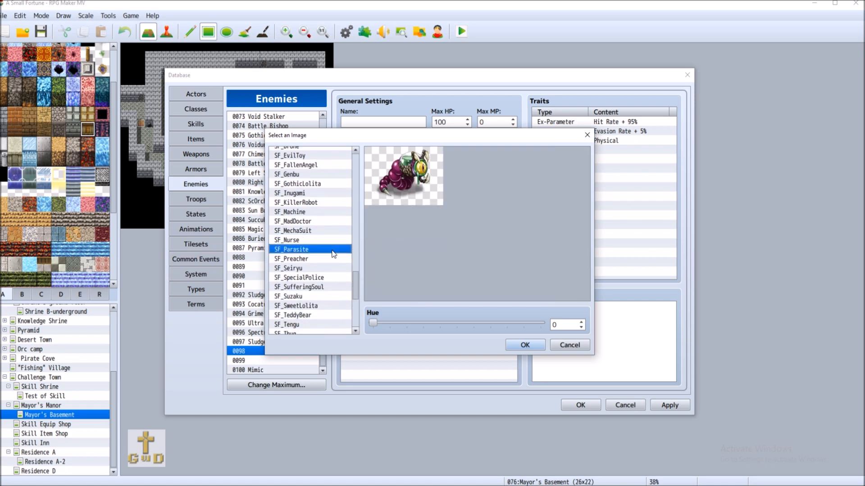
click(325, 260)
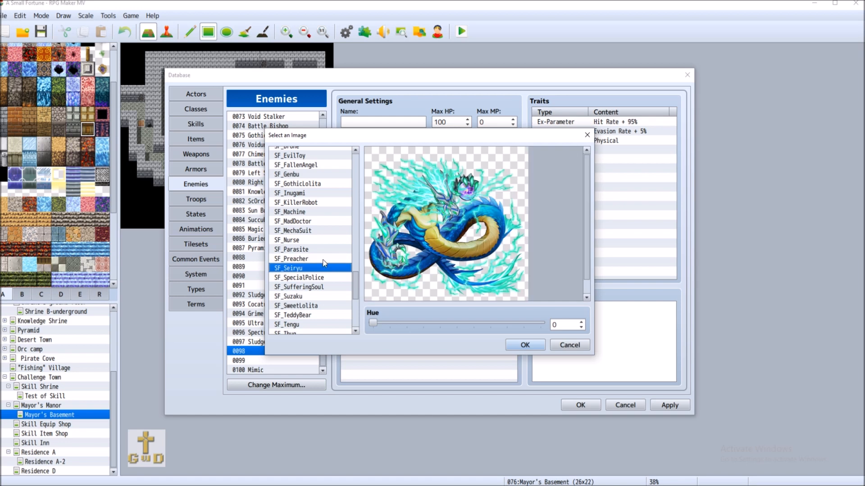
click(323, 277)
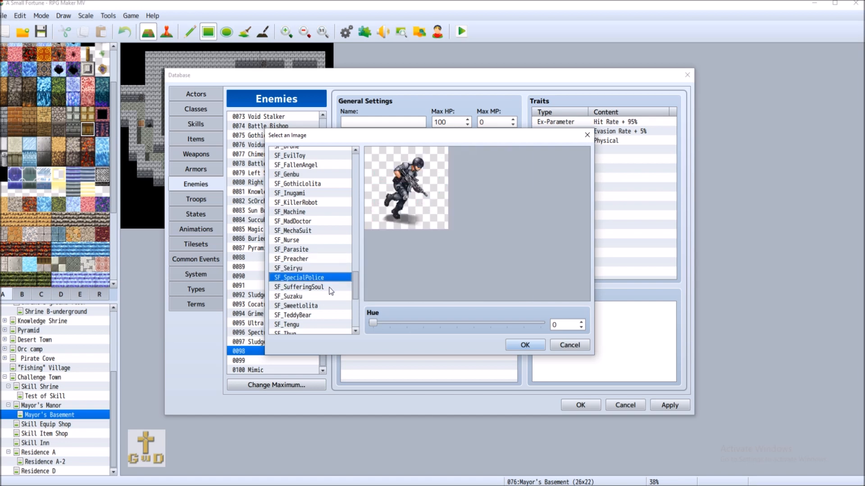
click(331, 288)
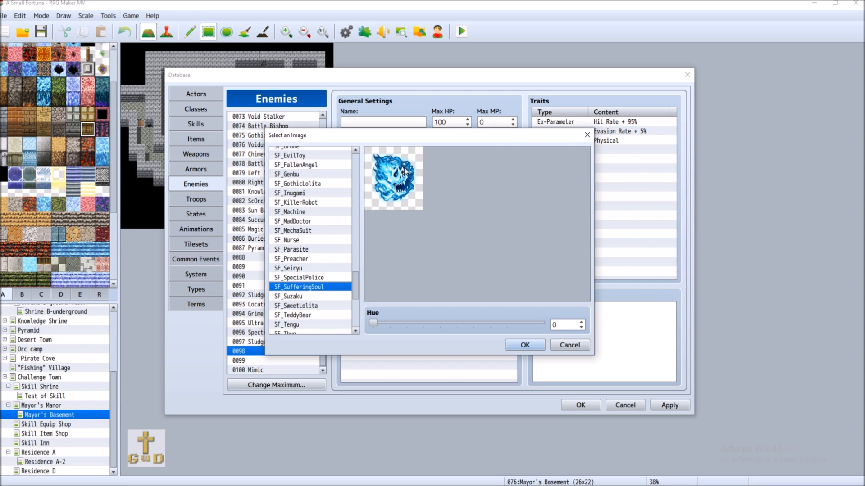
drag(374, 324, 327, 332)
click(315, 297)
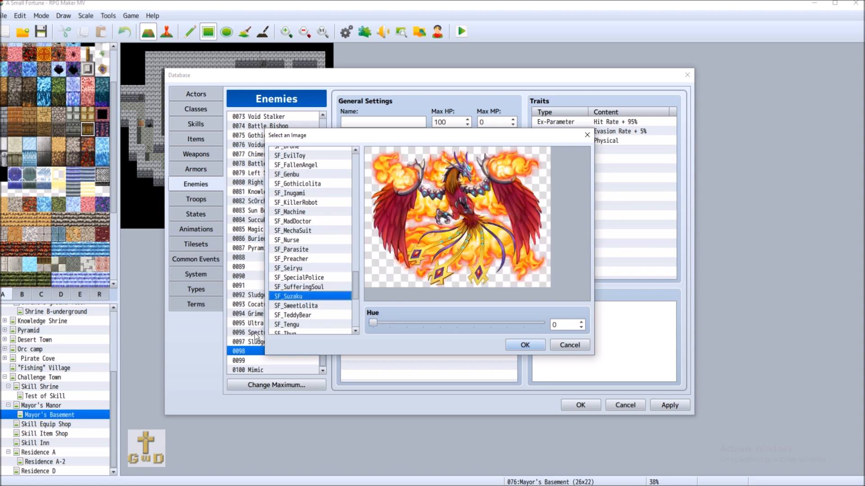
Leave the image selection without choosing, check the Spectre enemy's image and traits, and return to entry 0098.
click(560, 344)
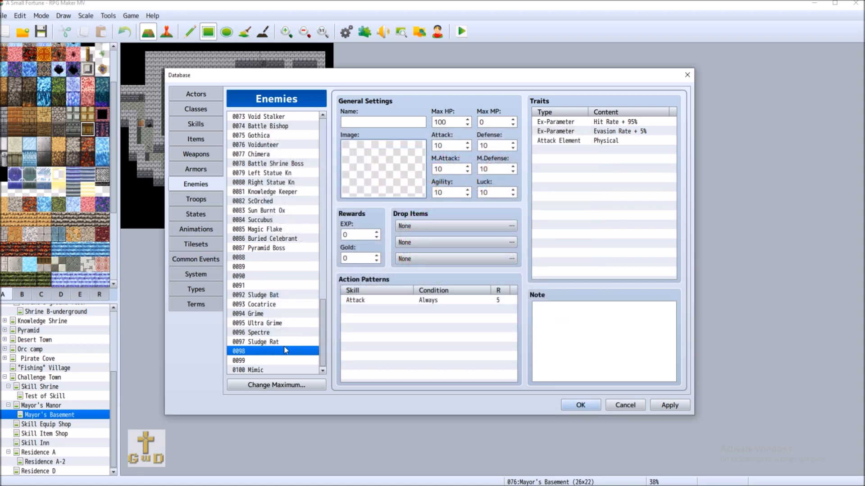
click(271, 333)
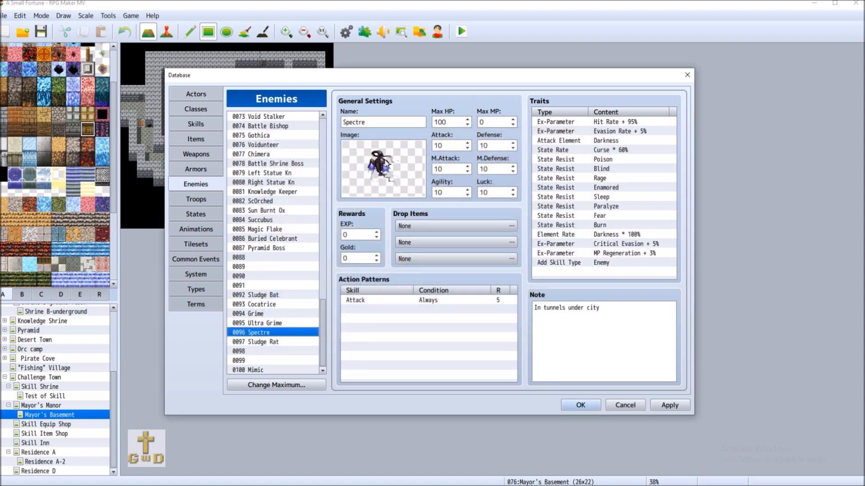
click(272, 351)
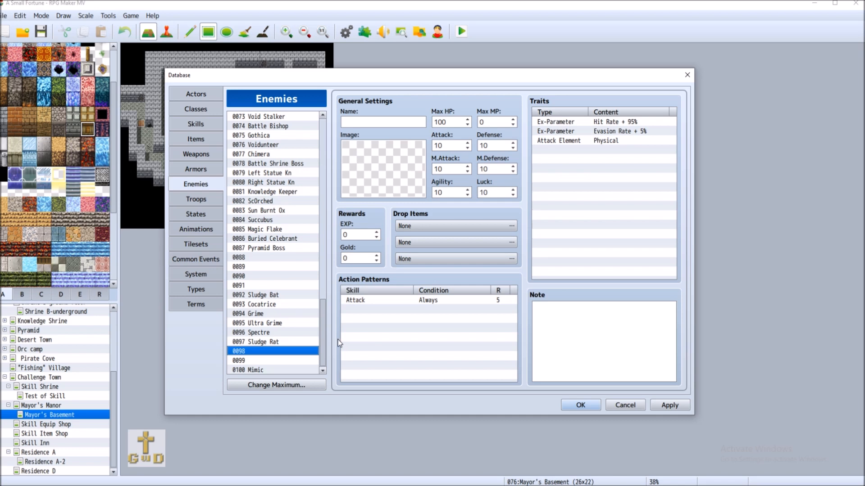
Reopen the image selection for entry 0098 and preview the images from SF_SufferingSoul through SF_Zombie.
double_click(390, 157)
drag(359, 175, 354, 294)
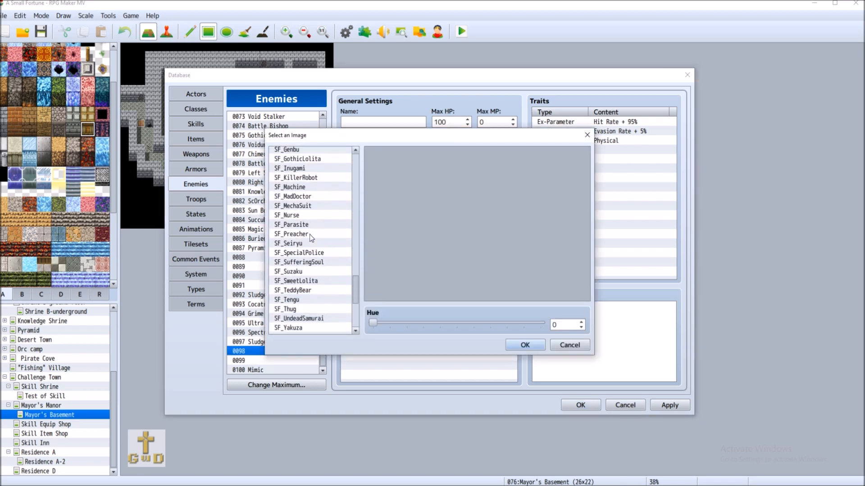
click(307, 264)
key(Down)
click(316, 281)
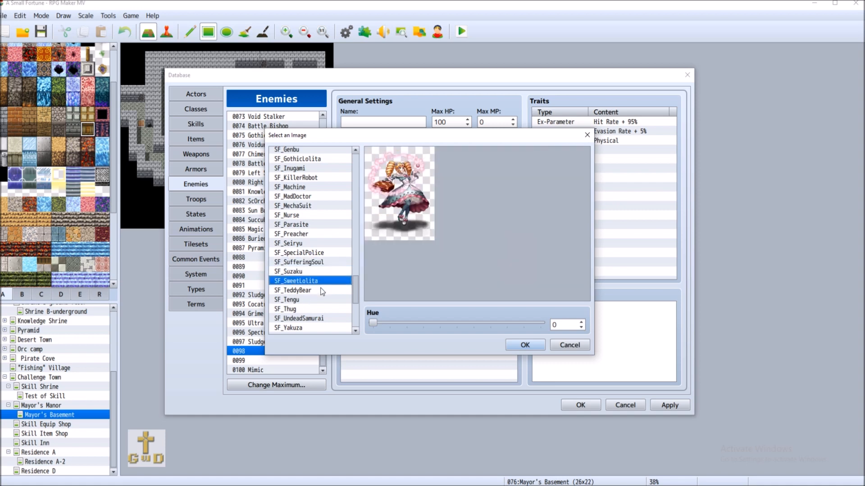
click(309, 290)
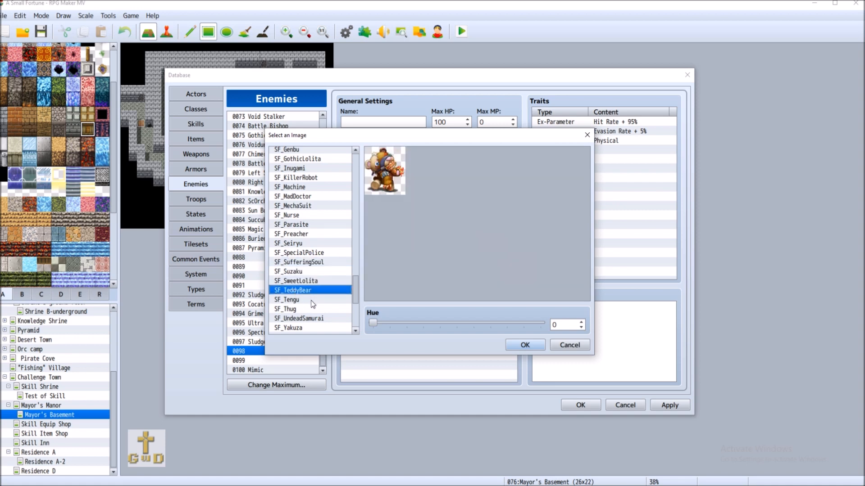
click(311, 301)
click(314, 307)
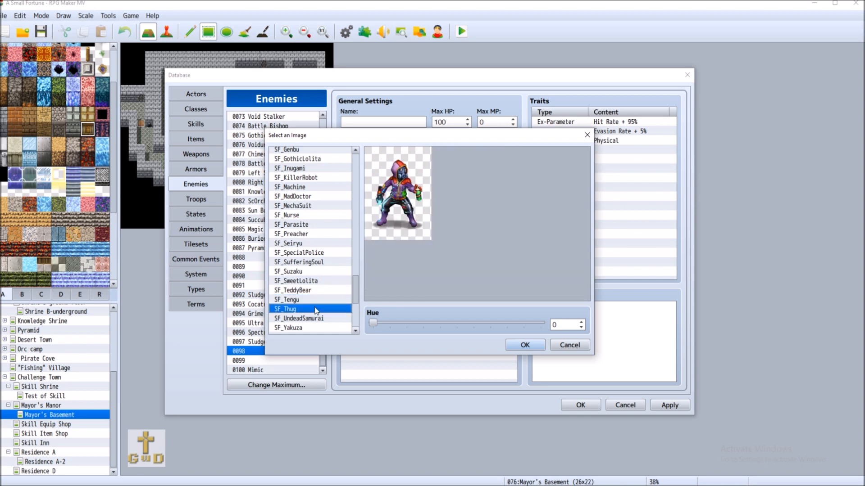
scroll(318, 291, down, 2)
click(330, 273)
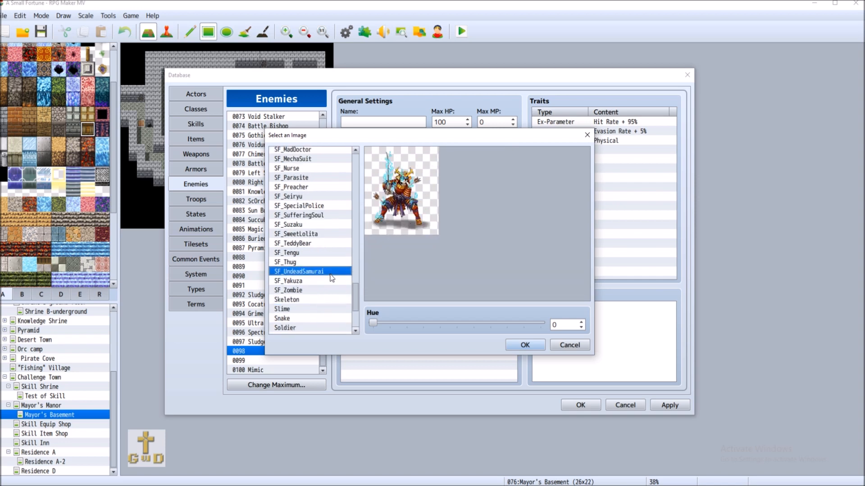
click(326, 282)
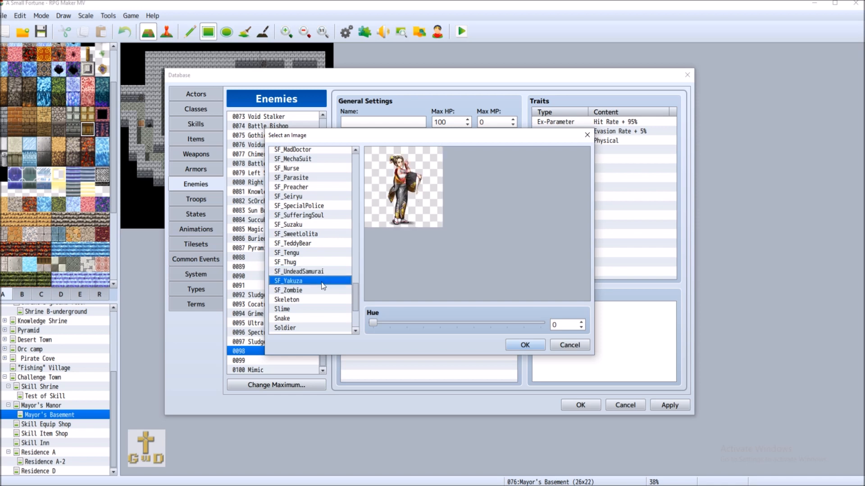
click(320, 291)
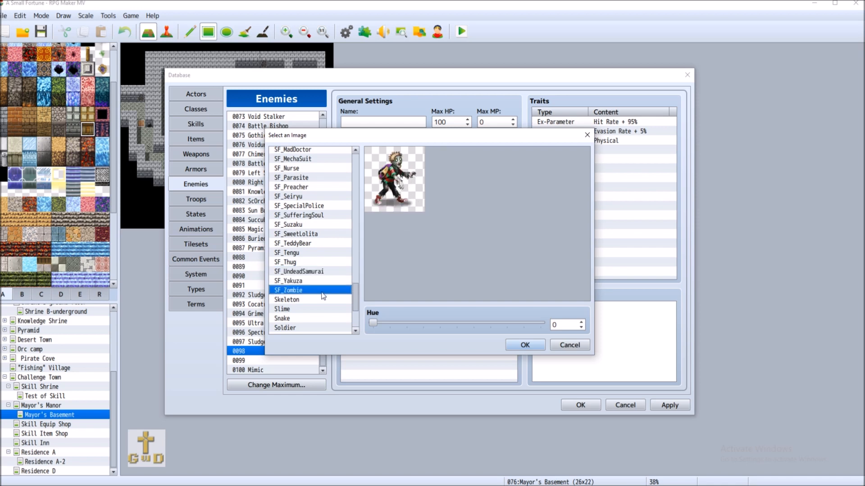
Preview the enemy images from Skeleton through Swordsman for entry 0098.
scroll(321, 288, down, 2)
click(318, 244)
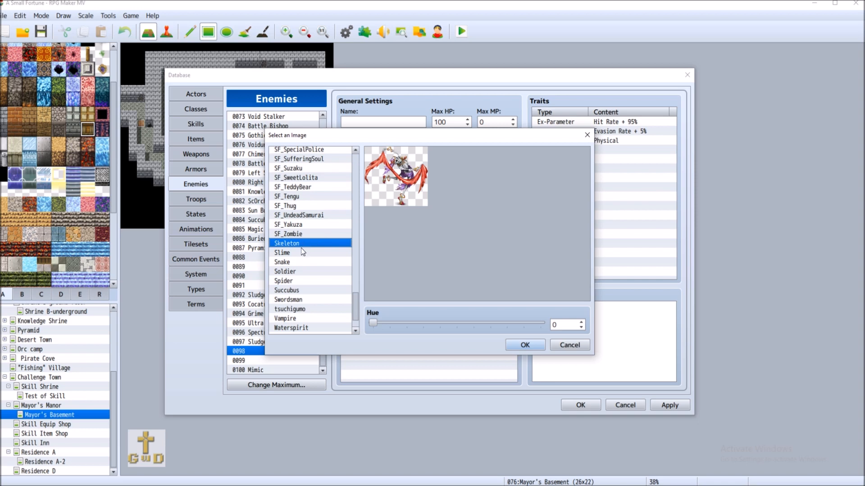
click(303, 253)
click(308, 269)
click(306, 263)
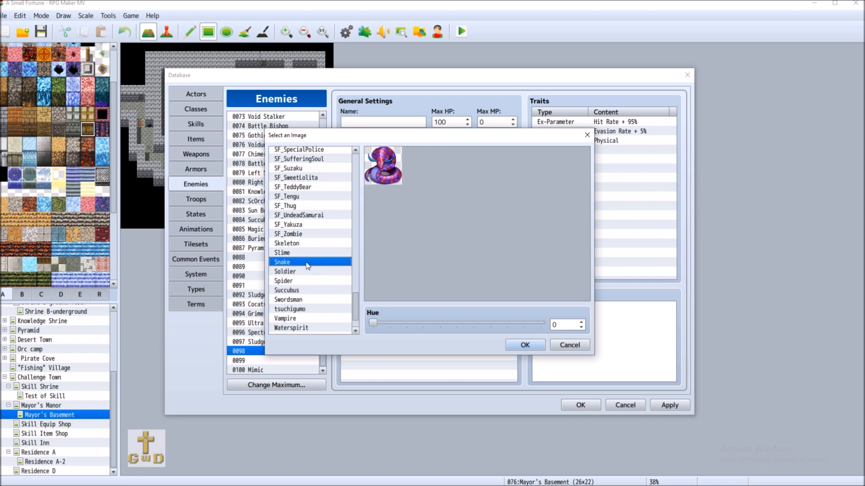
click(308, 281)
click(310, 291)
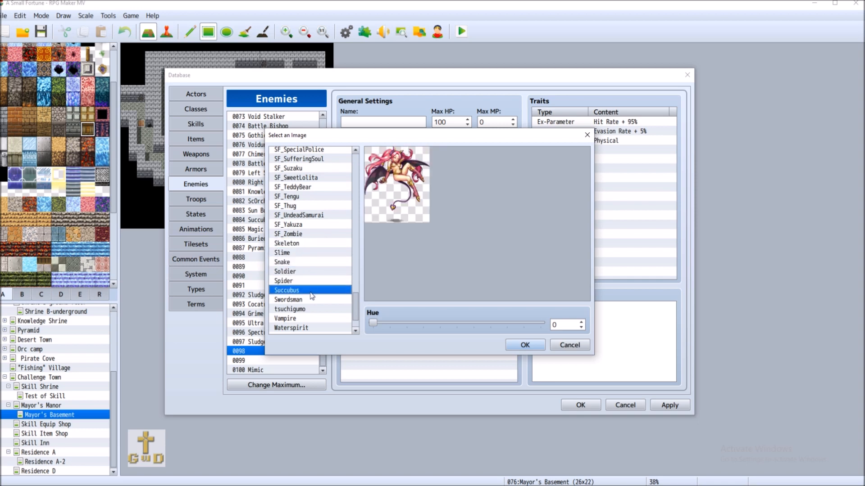
click(315, 302)
scroll(317, 301, down, 2)
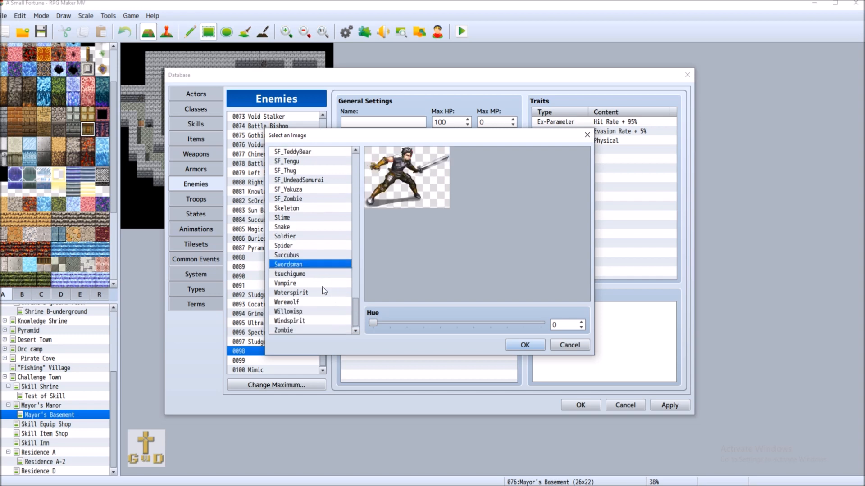
Preview the enemy images from tsuchigumo through Zombie, and leave the image selection without choosing one.
click(321, 275)
scroll(471, 270, down, 3)
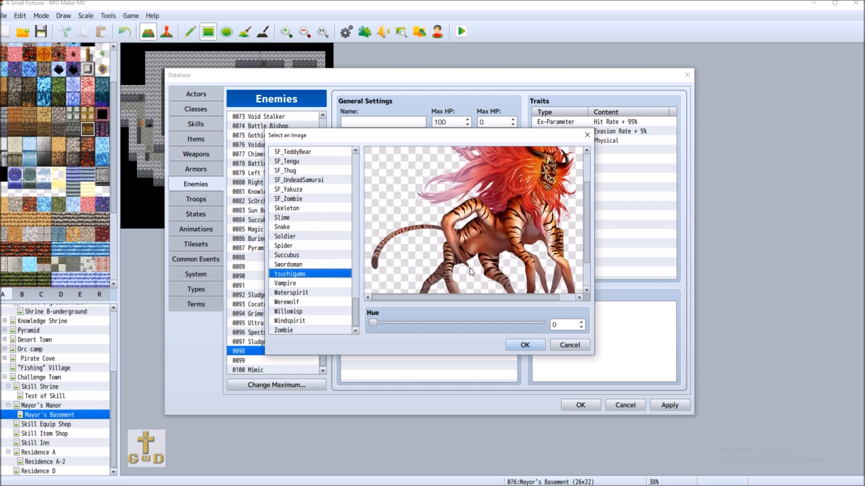
click(306, 284)
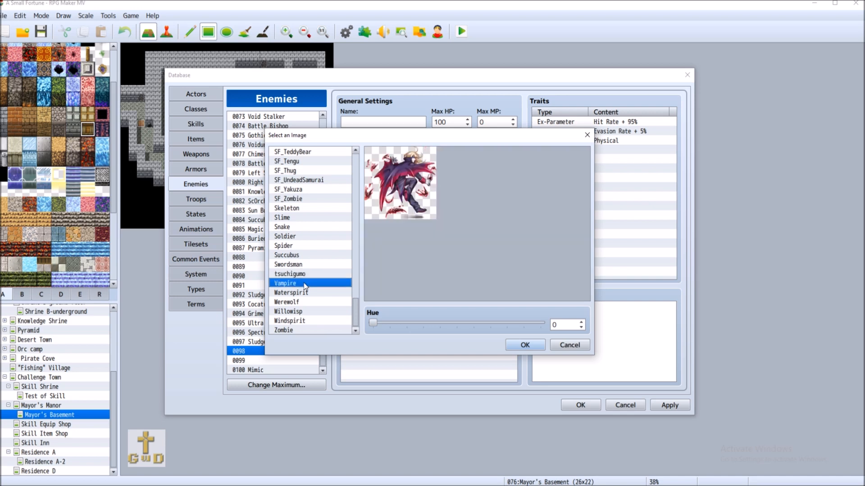
click(321, 293)
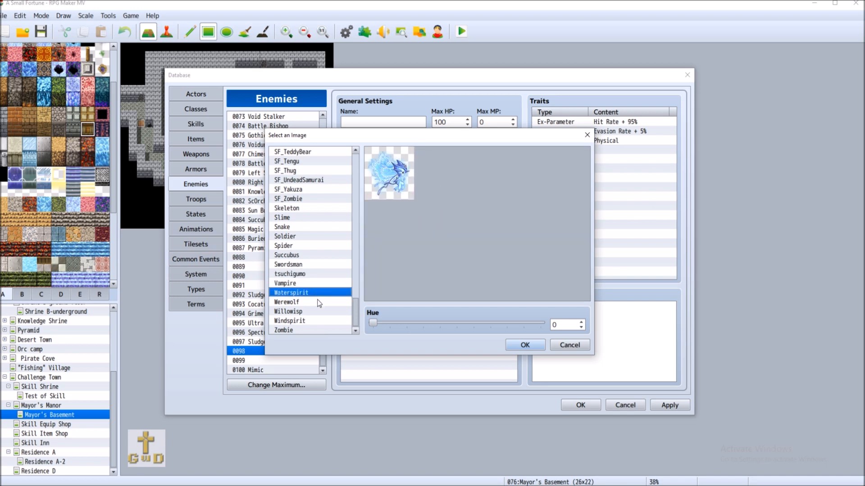
click(318, 302)
click(319, 311)
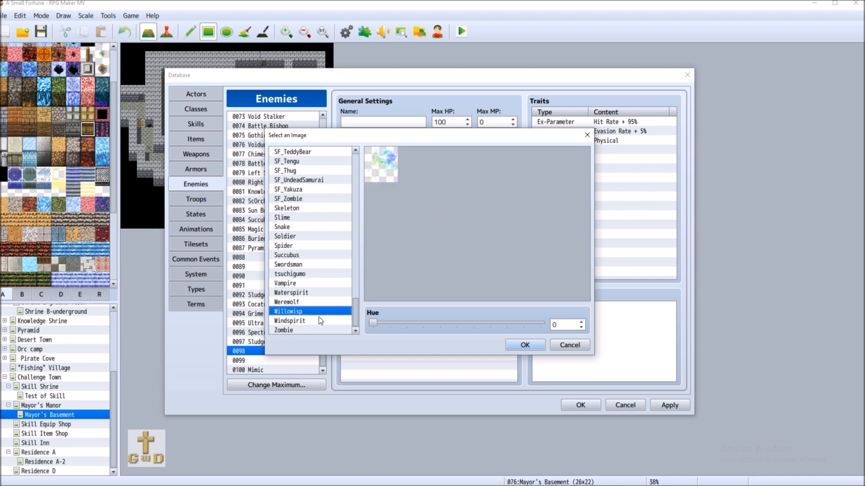
click(318, 321)
click(325, 331)
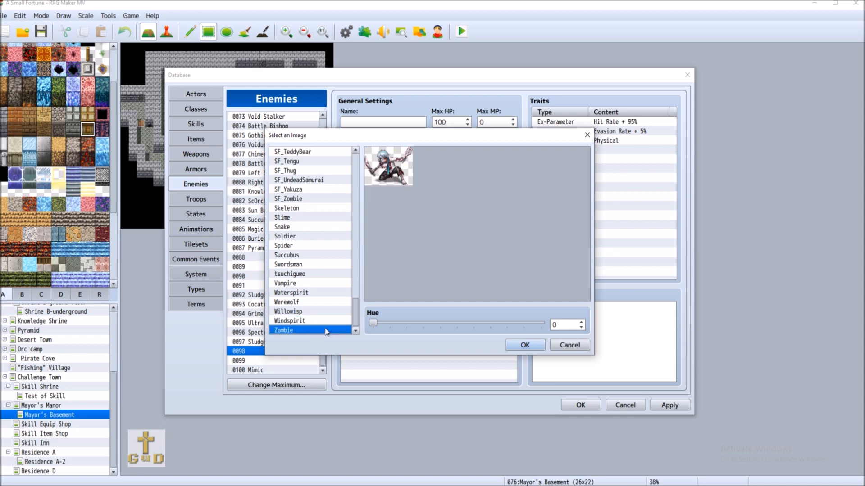
click(577, 345)
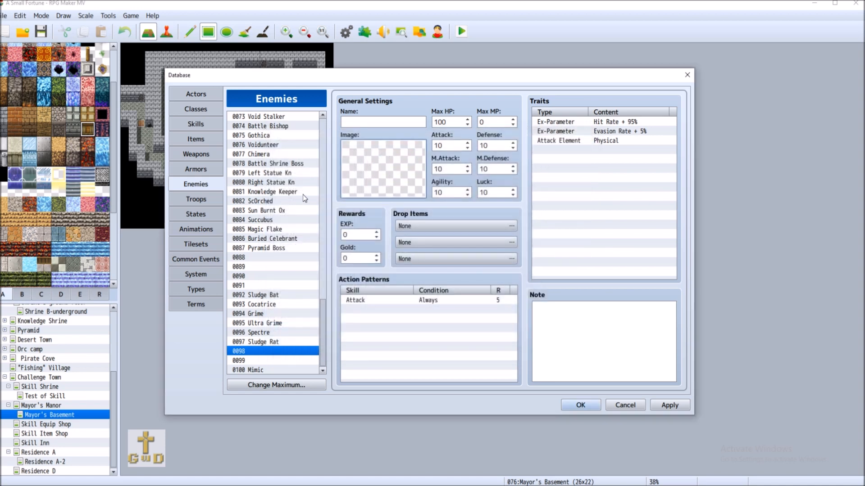
Check the existing Zombie enemy, and copy the Ghul enemy from entry 0016 into entry 0098.
drag(323, 320, 331, 137)
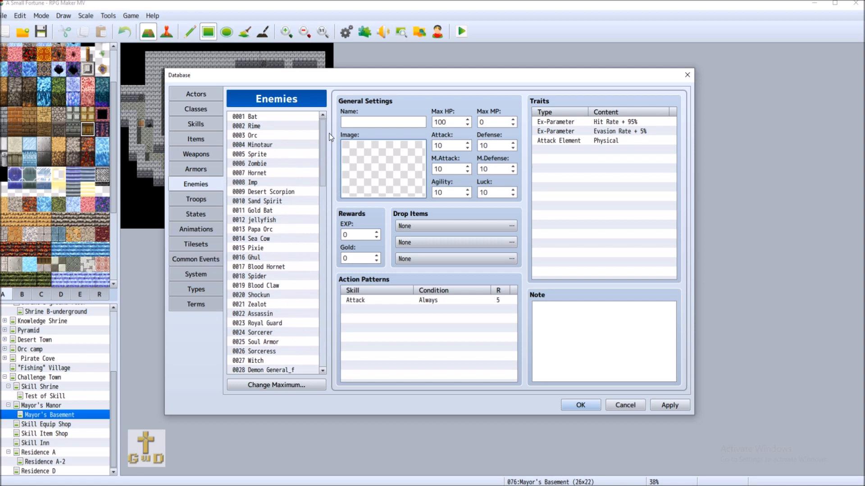
click(272, 164)
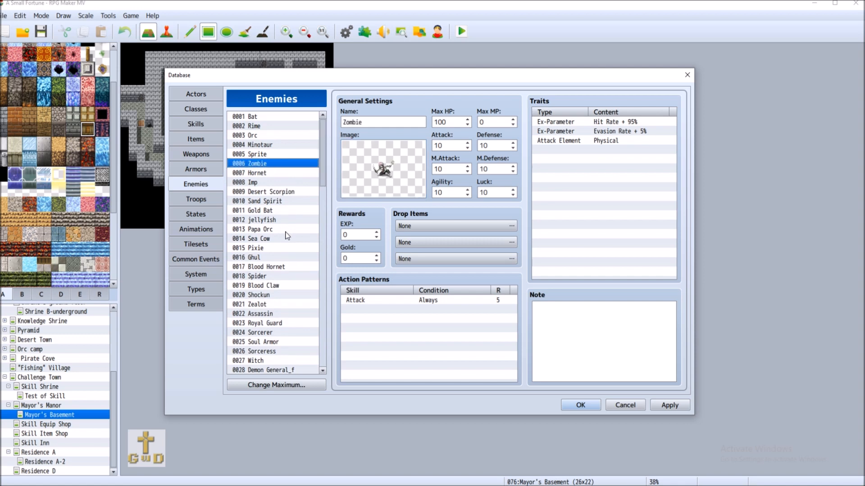
click(266, 258)
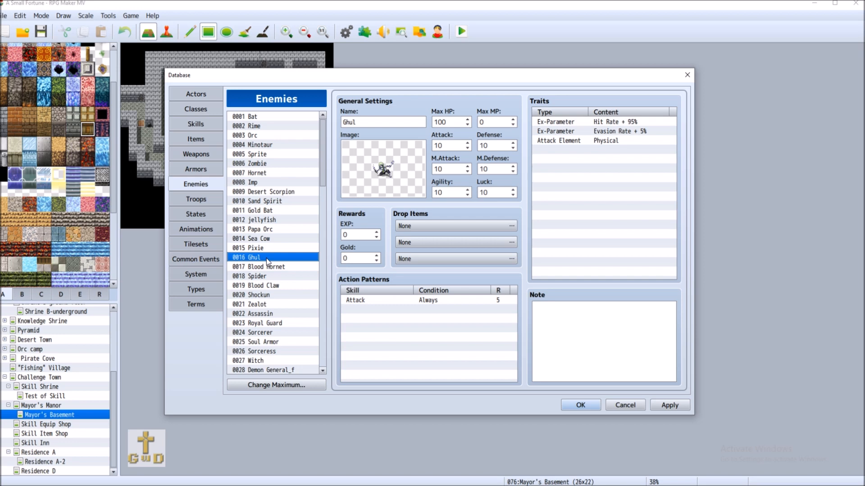
right_click(266, 258)
click(301, 266)
drag(321, 183, 315, 361)
click(262, 349)
right_click(262, 351)
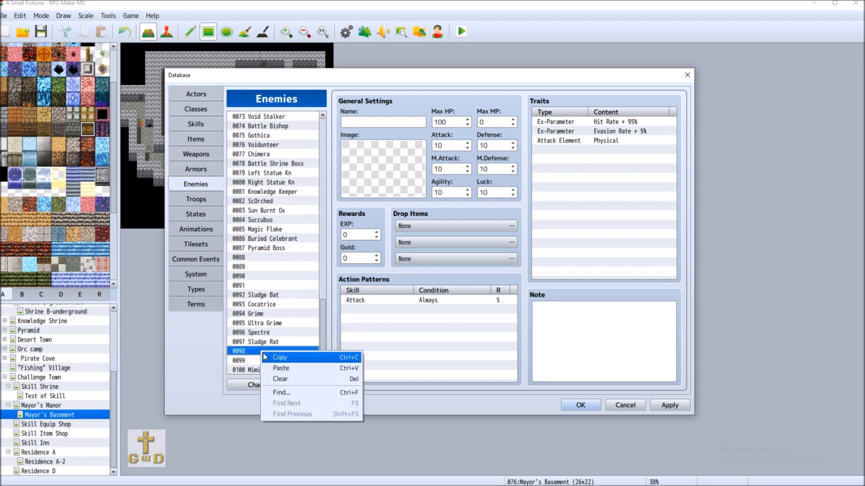
click(284, 368)
Copy the Sludge Bat's note "In mayor's basement/tunnels under city" into the note of the Ghul in entry 0098.
click(631, 324)
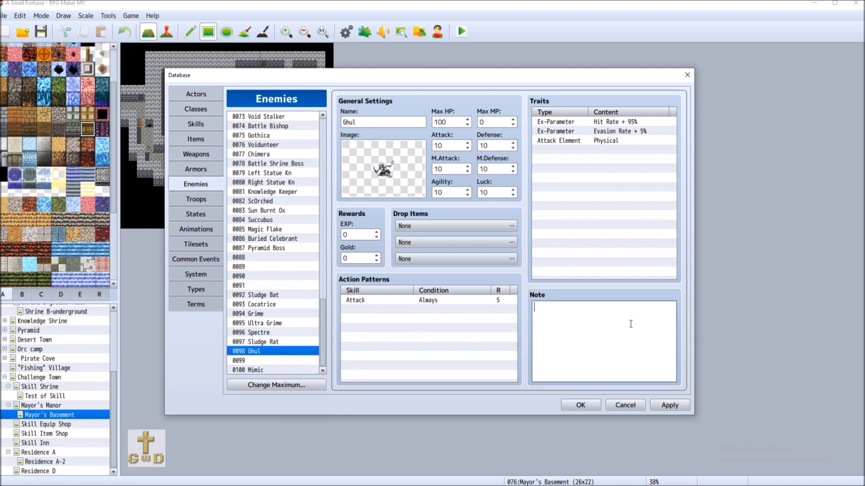
right_click(602, 320)
click(279, 295)
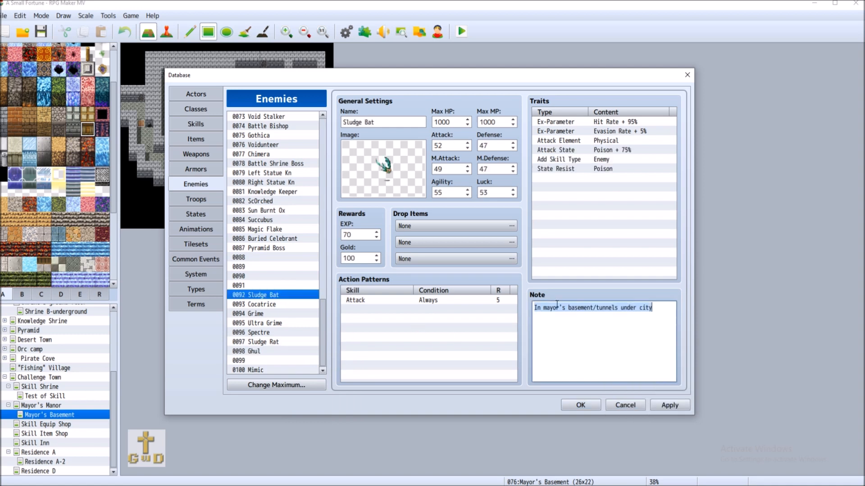
click(274, 332)
click(281, 296)
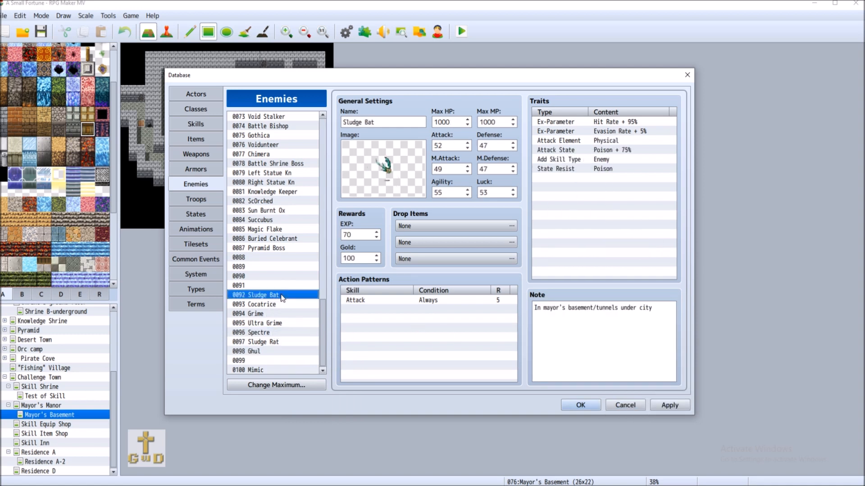
click(657, 309)
drag(535, 309, 655, 312)
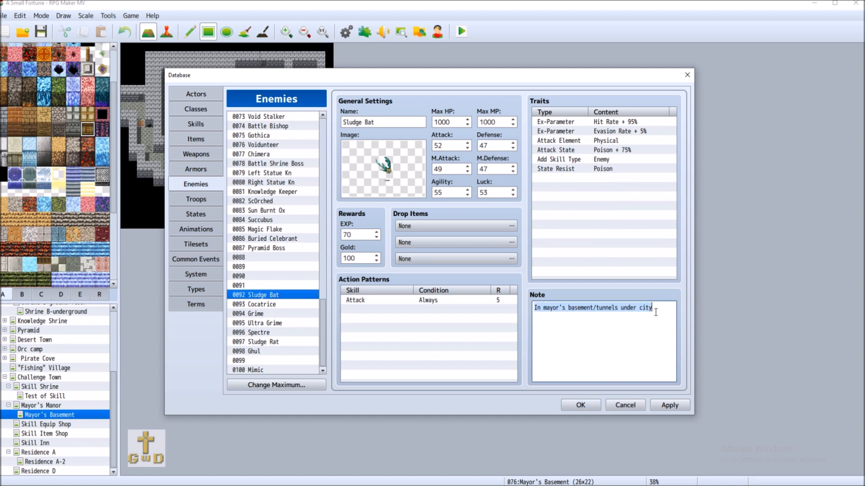
right_click(616, 308)
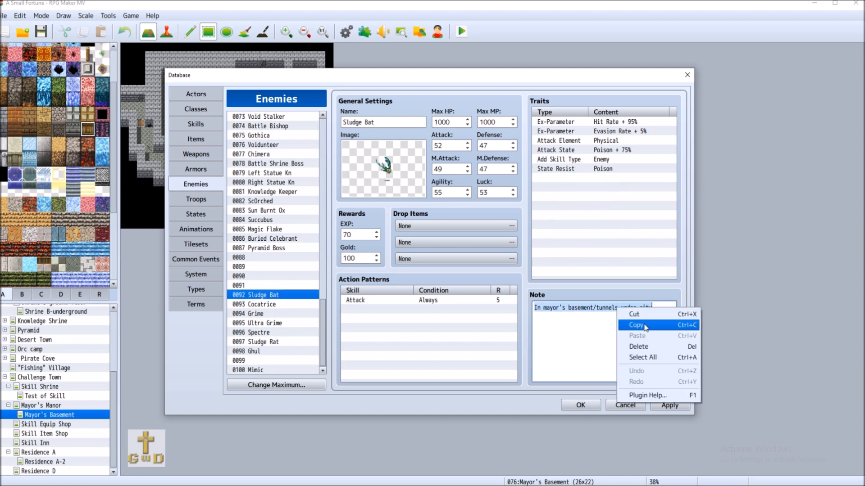
click(646, 326)
click(271, 351)
click(595, 315)
right_click(594, 314)
click(610, 339)
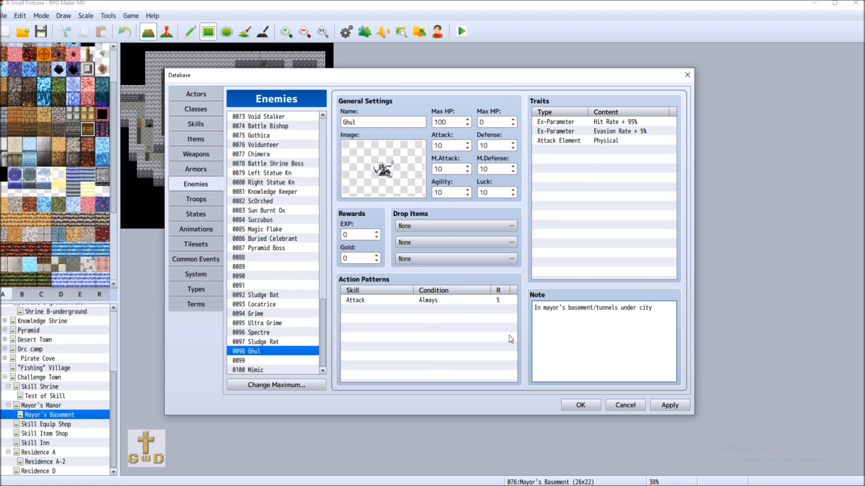
Set the Ghul's Max HP to 2000 and Max MP to 500 in entry 0098.
click(462, 119)
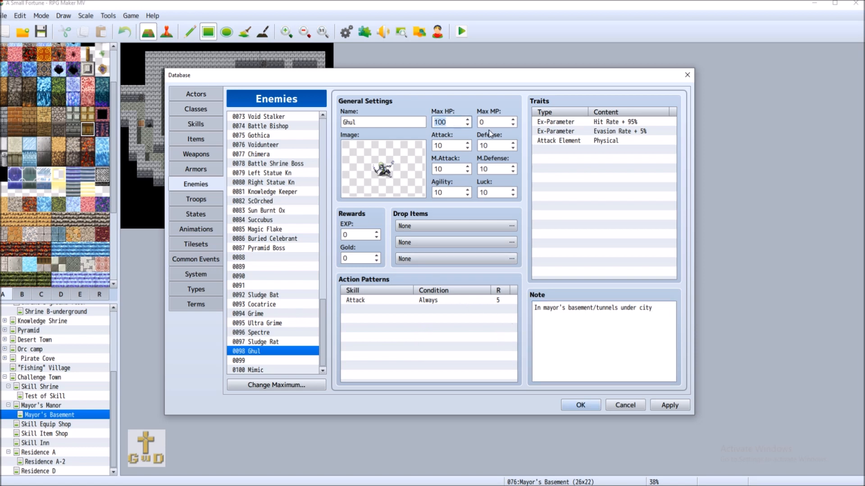
text(2)
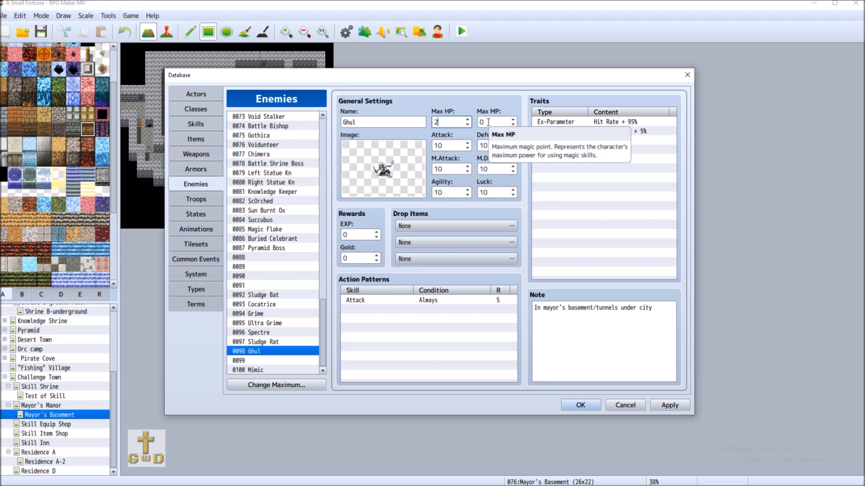
text(000)
click(484, 124)
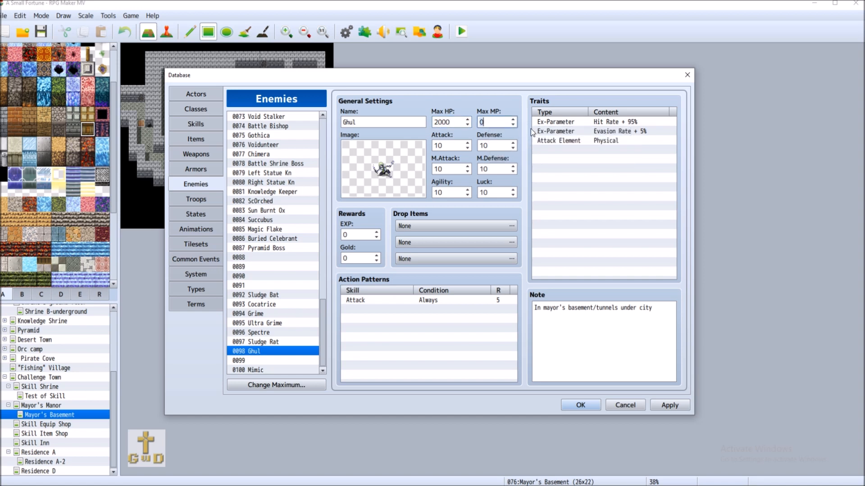
key(BackSpace)
text(500)
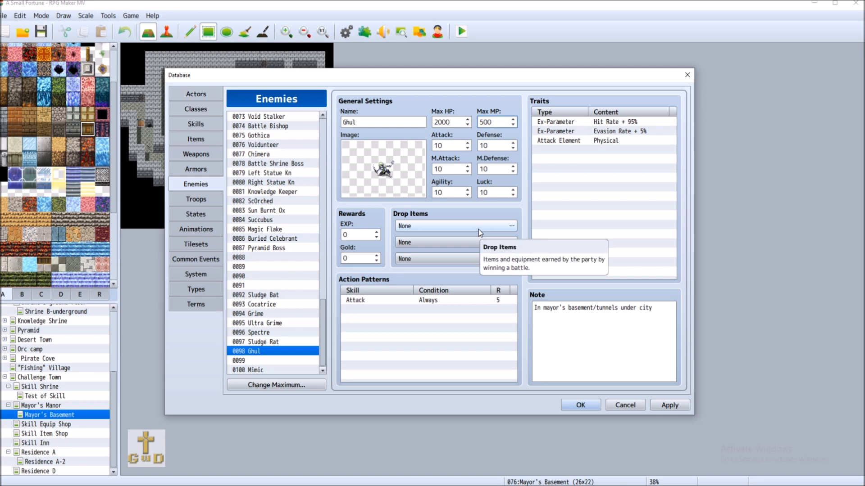
Set the Ghul's Attack to 55, Defense to 51, M.Defense to 50 and M.Attack to 49.
double_click(456, 144)
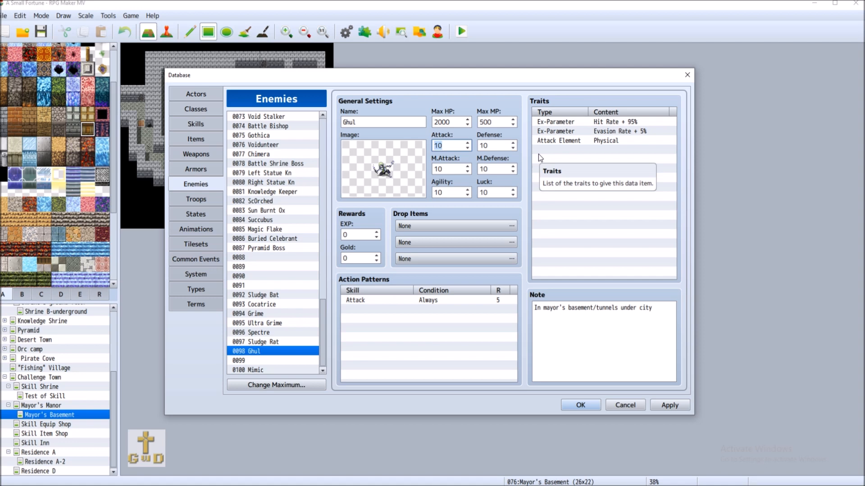
text(55)
double_click(458, 171)
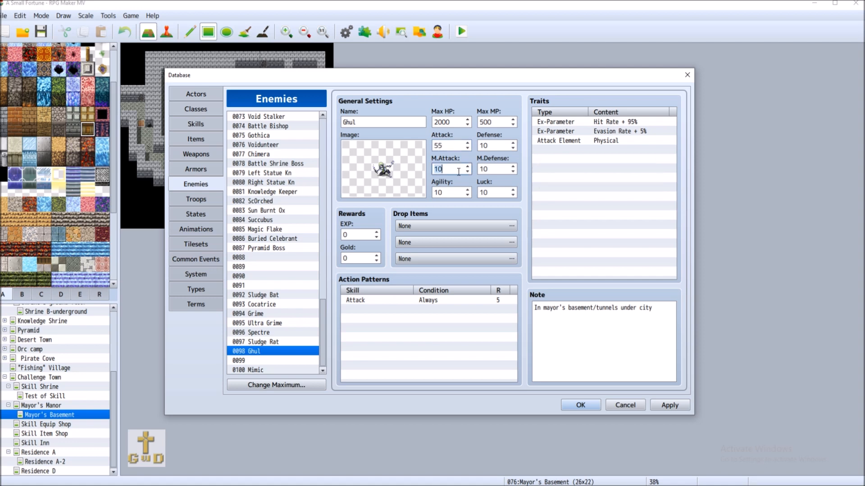
double_click(494, 148)
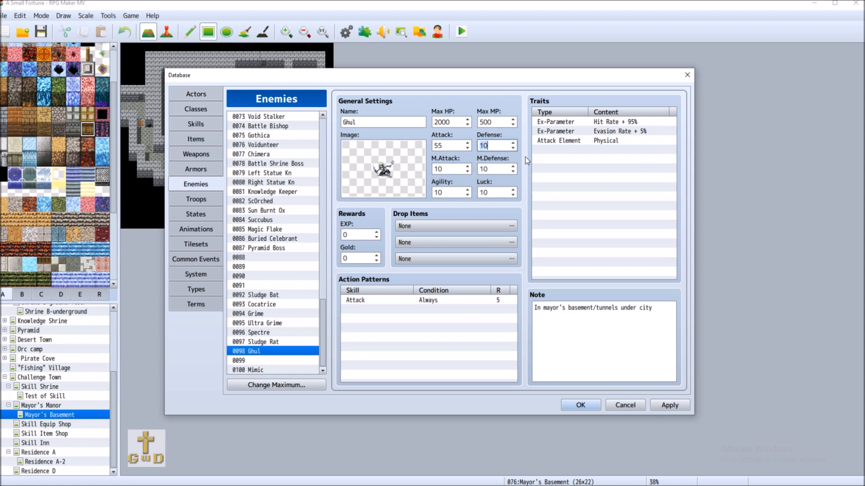
text(51)
double_click(506, 169)
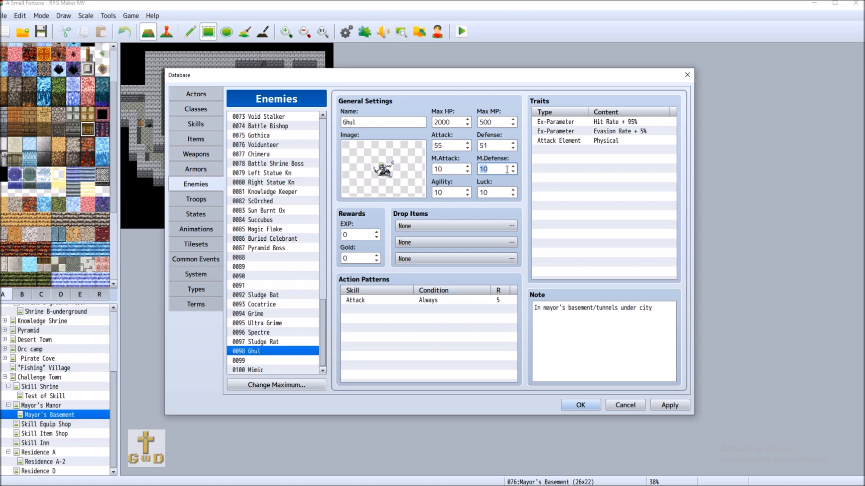
text(50)
double_click(454, 169)
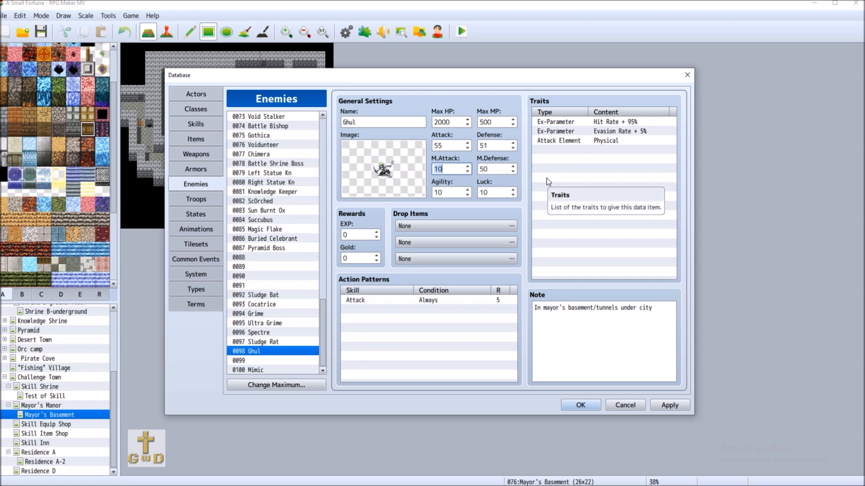
text(49)
Set the Ghul's Agility to 46 and Luck to 45.
key(Tab)
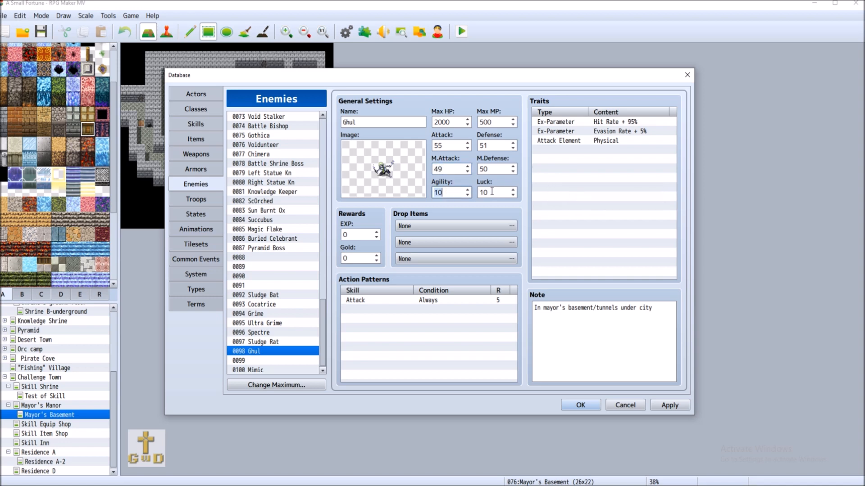
text(46)
key(Tab)
key(shift+Tab)
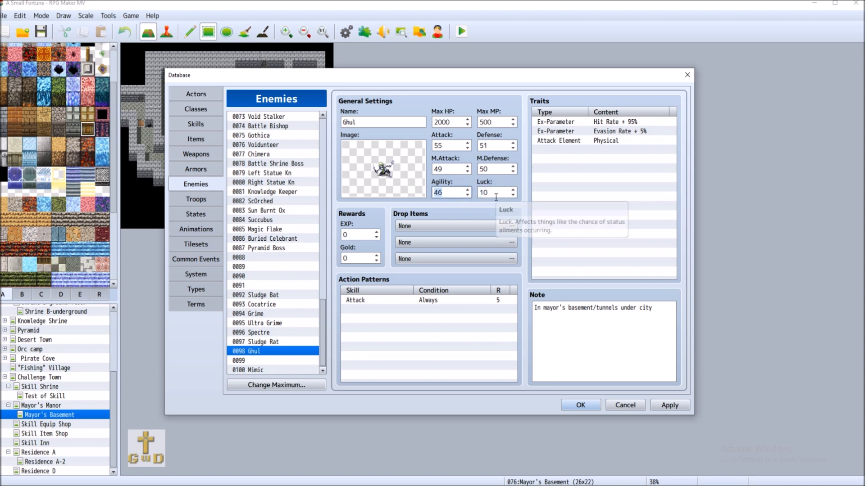
key(Tab)
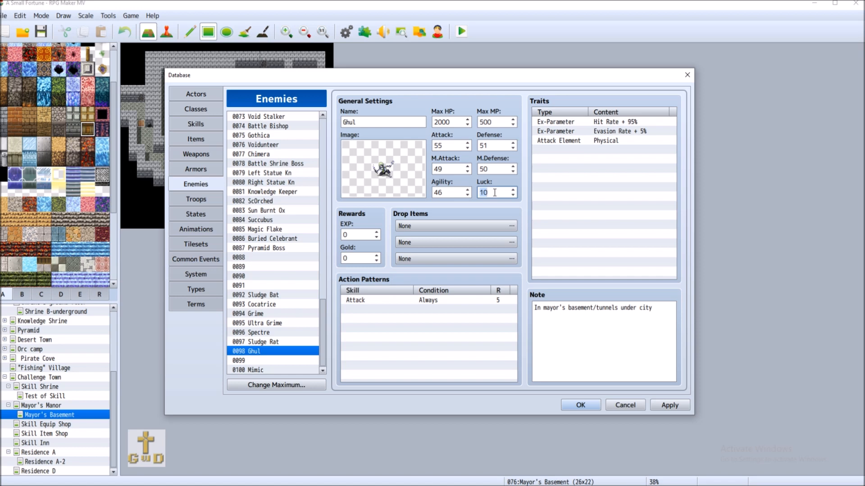
text(45)
Set the Ghul's EXP reward to 48.
key(Tab)
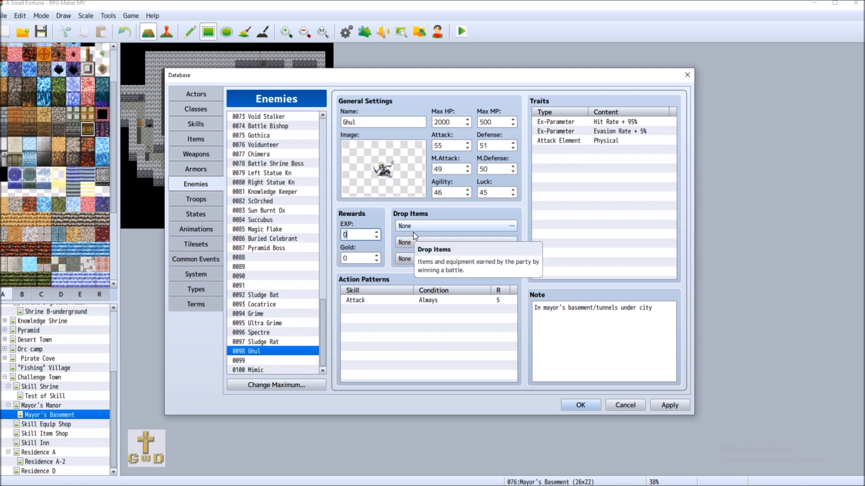
text(50)
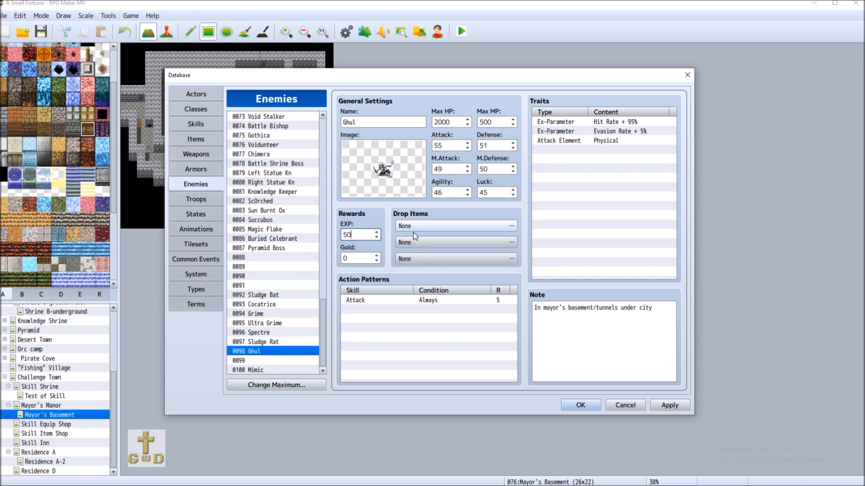
key(BackSpace)
key(BackSpace)
text(48)
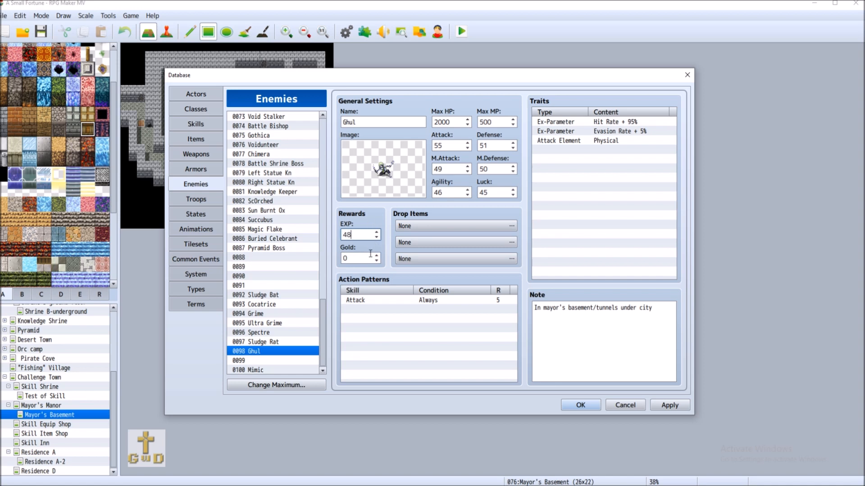
Compare the rewards of Ultra Grime and Grime, and set Spectre's EXP reward to 50 in entry 0096.
click(271, 332)
click(272, 323)
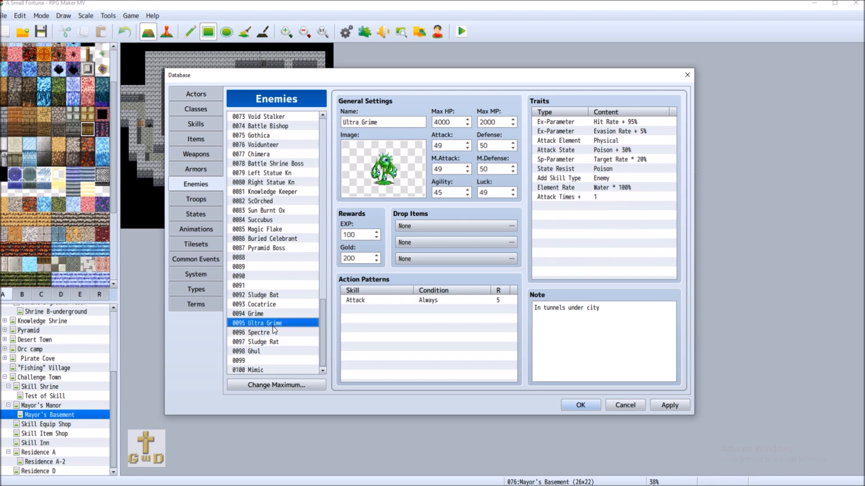
click(280, 332)
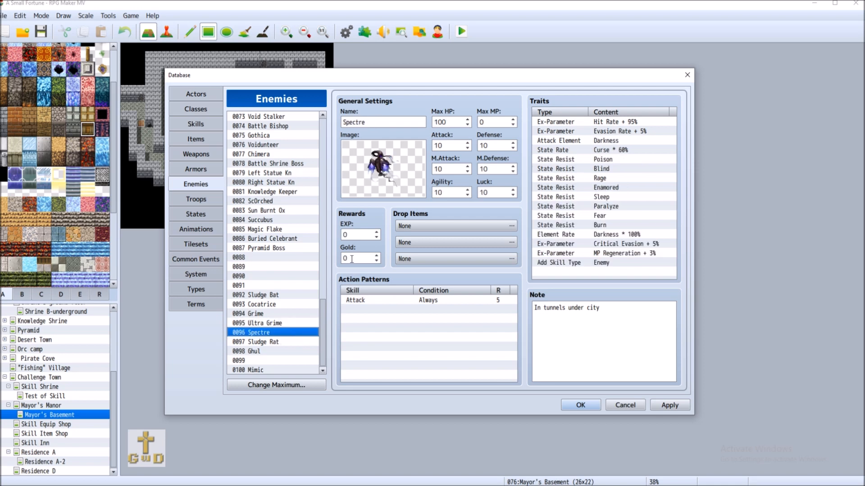
click(280, 323)
click(279, 315)
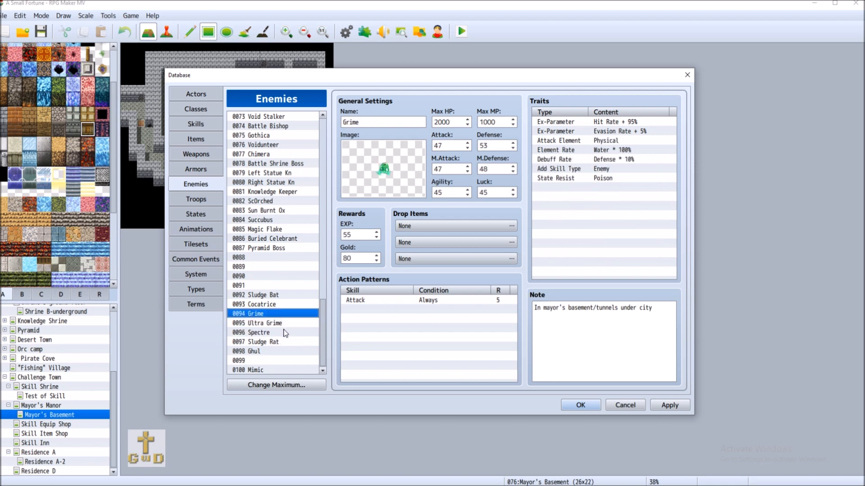
click(292, 332)
click(366, 234)
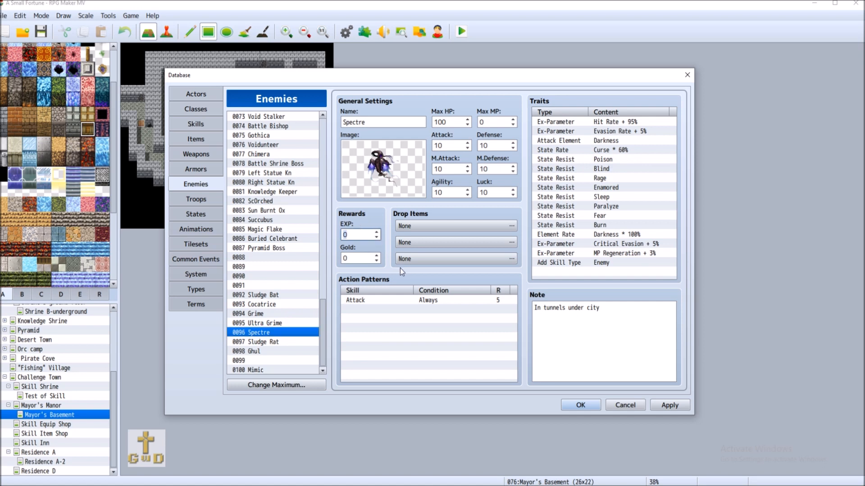
key(Delete)
text(50)
click(366, 260)
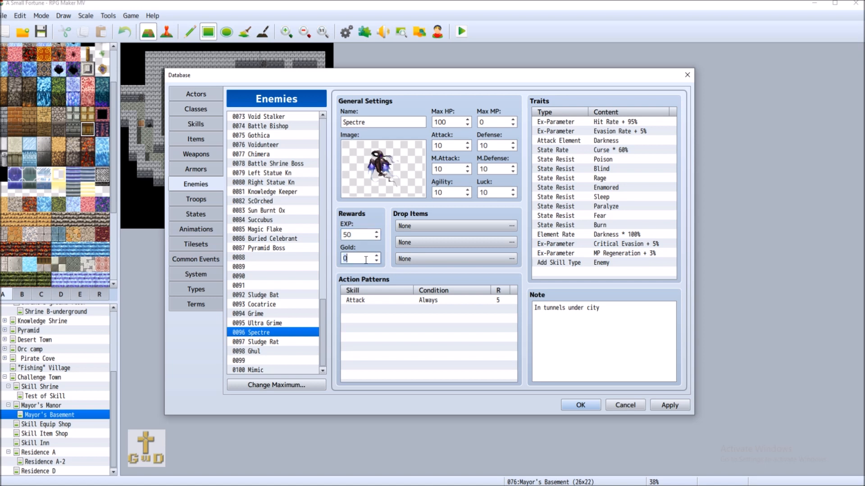
Add an Attack State trait to the Ghul in entry 0098 that inflicts Curse at +20%.
click(276, 352)
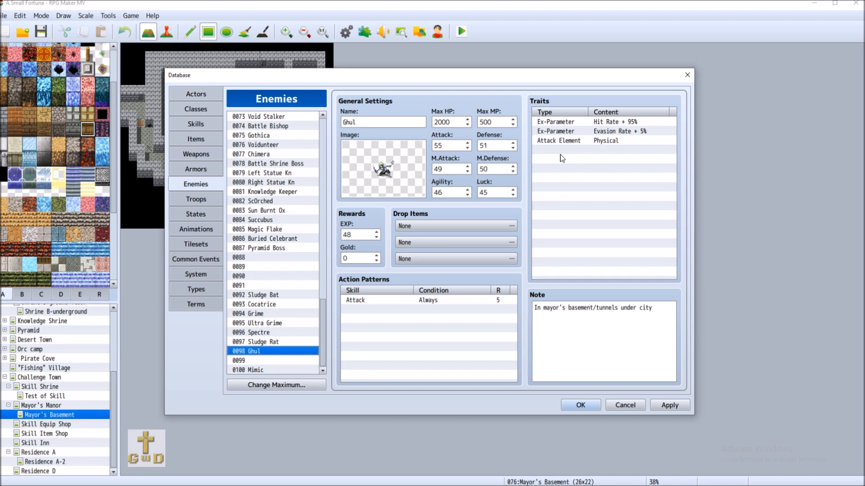
double_click(574, 152)
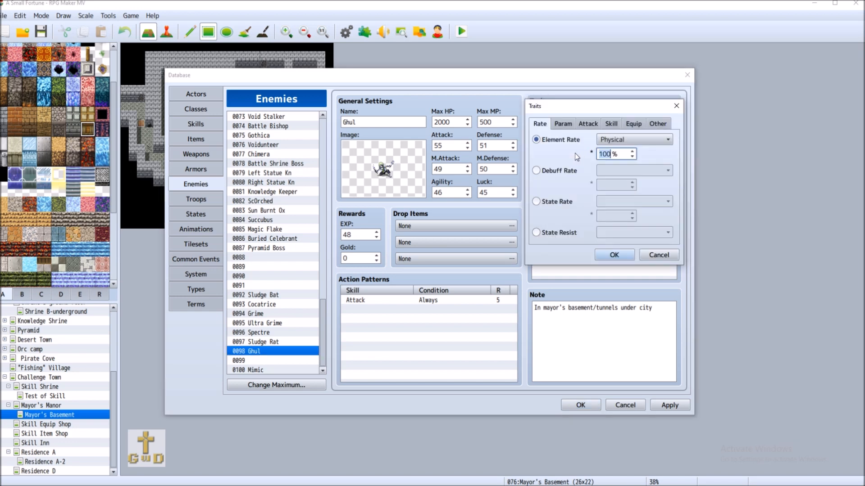
click(590, 124)
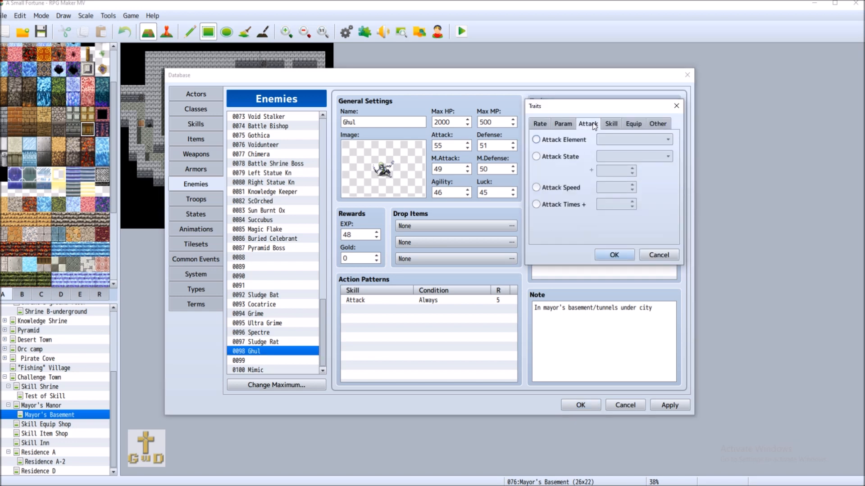
click(567, 158)
click(667, 156)
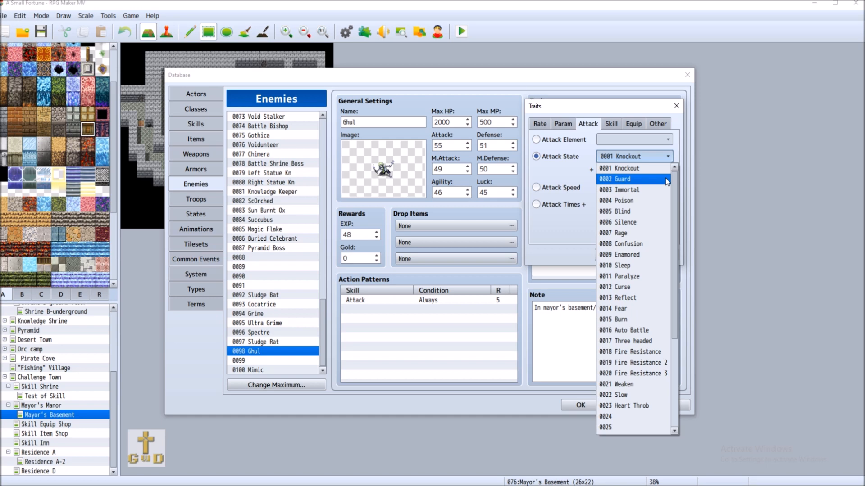
click(629, 287)
double_click(609, 171)
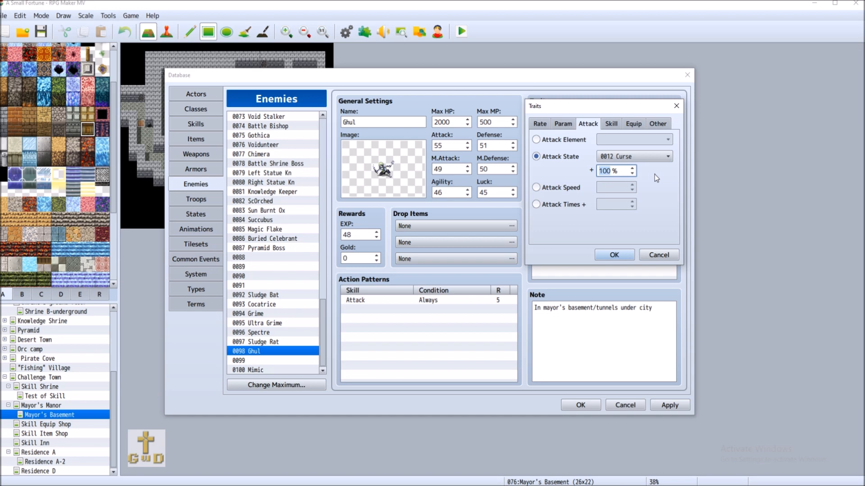
text(20)
click(596, 254)
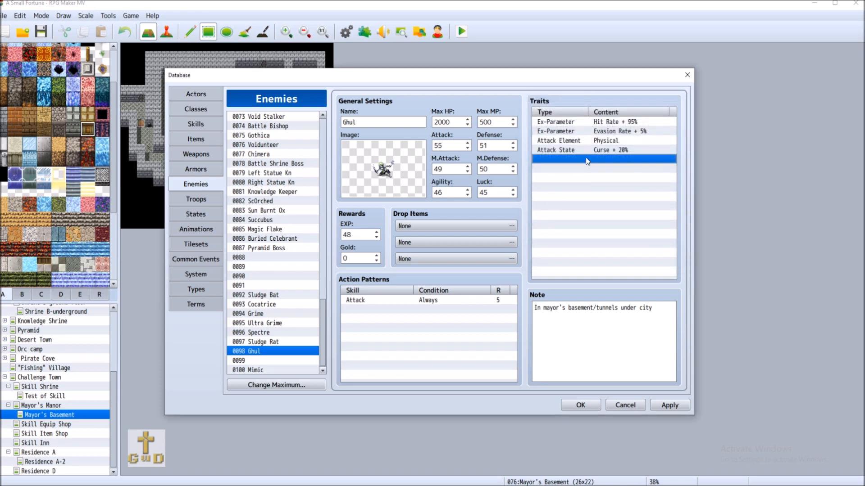
Add a Debuff Rate trait to the Ghul for Max HP at 10%.
double_click(586, 159)
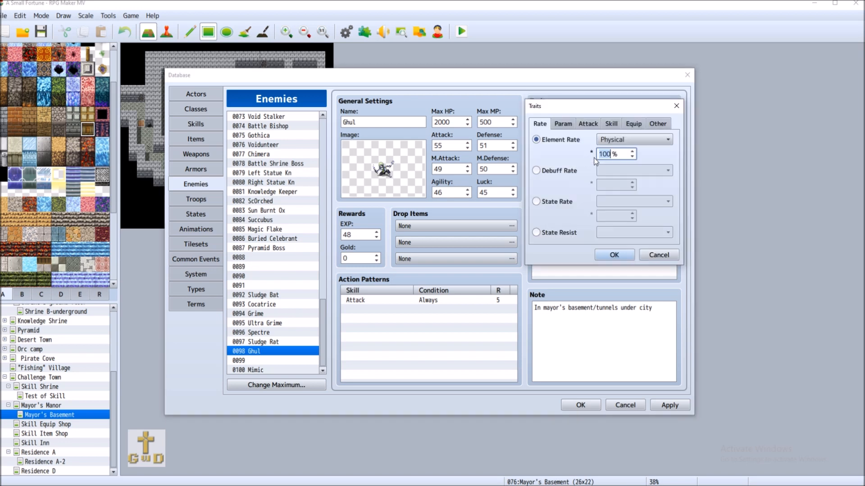
click(565, 172)
click(647, 172)
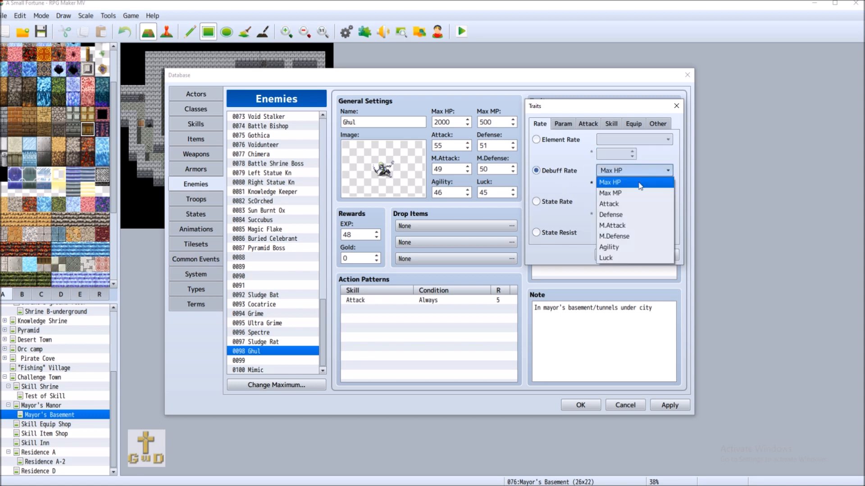
click(640, 183)
click(606, 186)
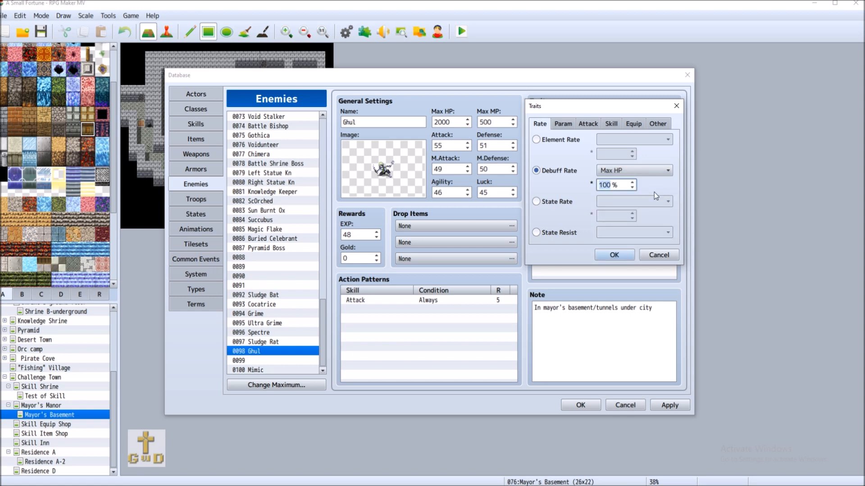
text(2)
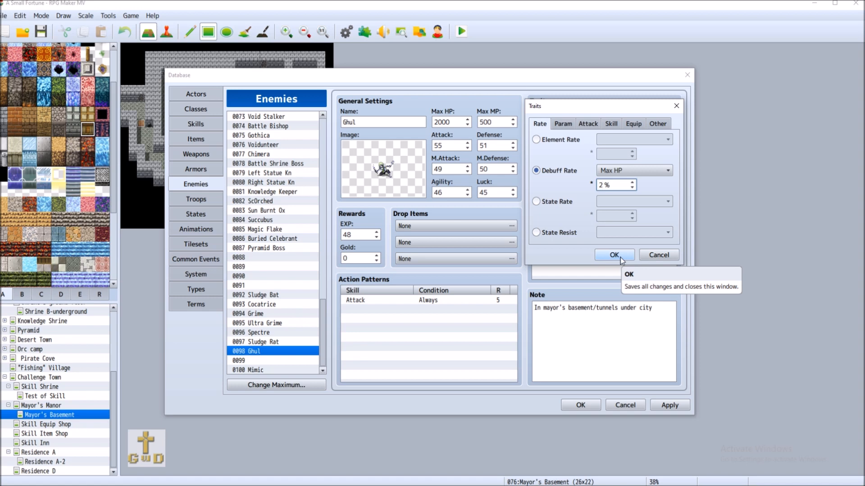
key(BackSpace)
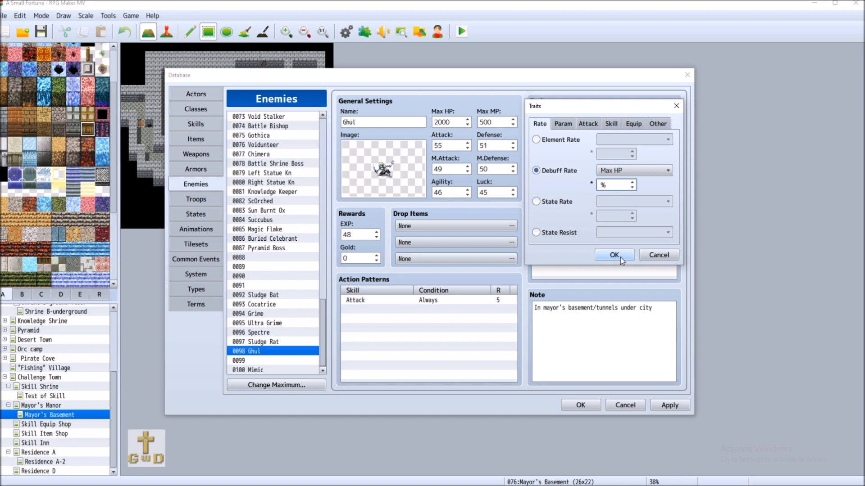
text(10)
click(620, 257)
Add a State Resist trait against Poison to the Ghul's traits.
double_click(599, 169)
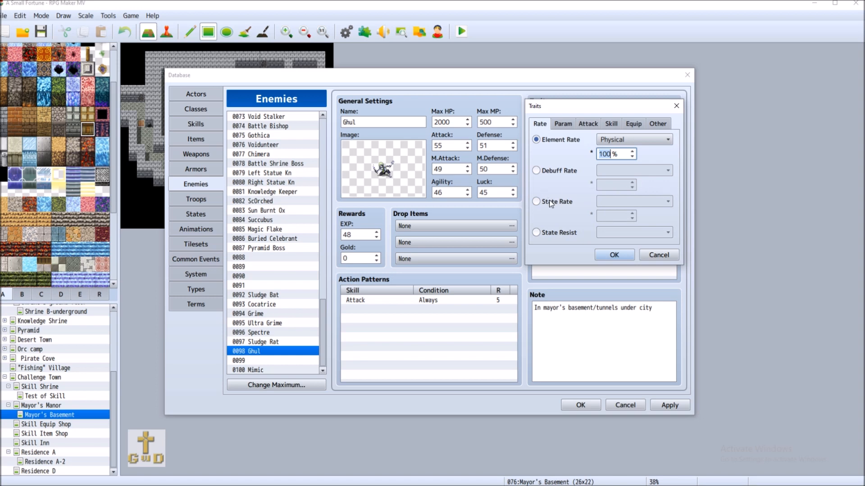
click(551, 203)
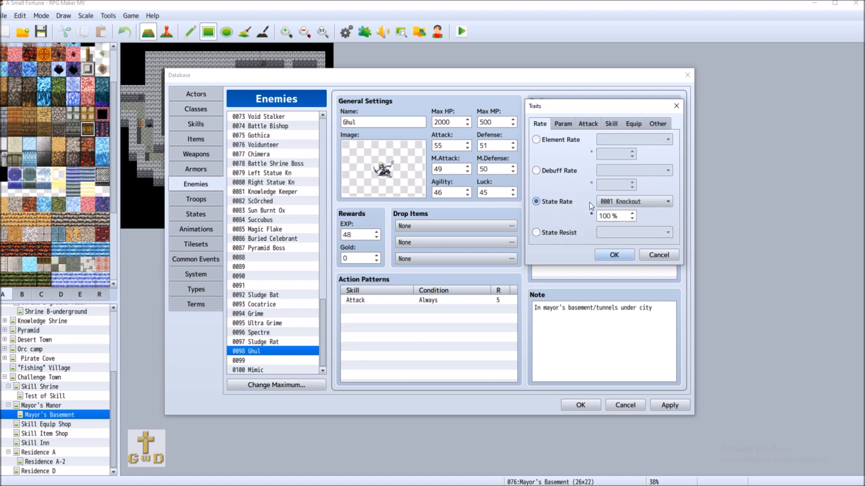
click(642, 202)
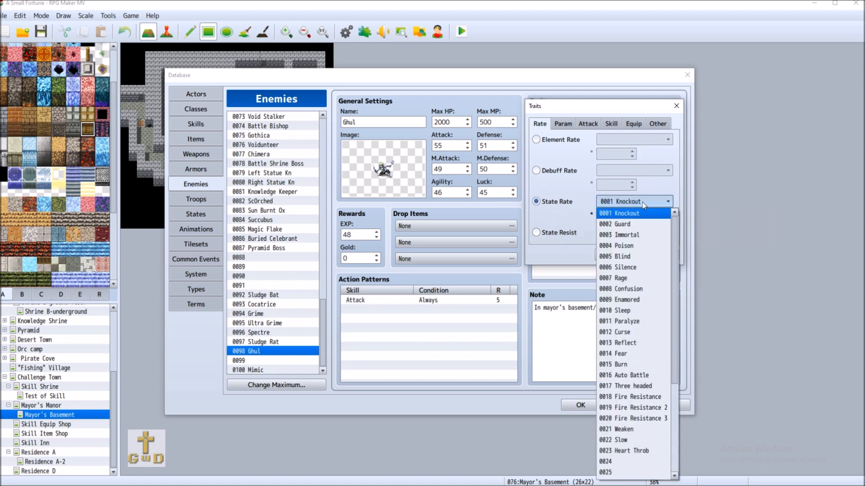
click(563, 241)
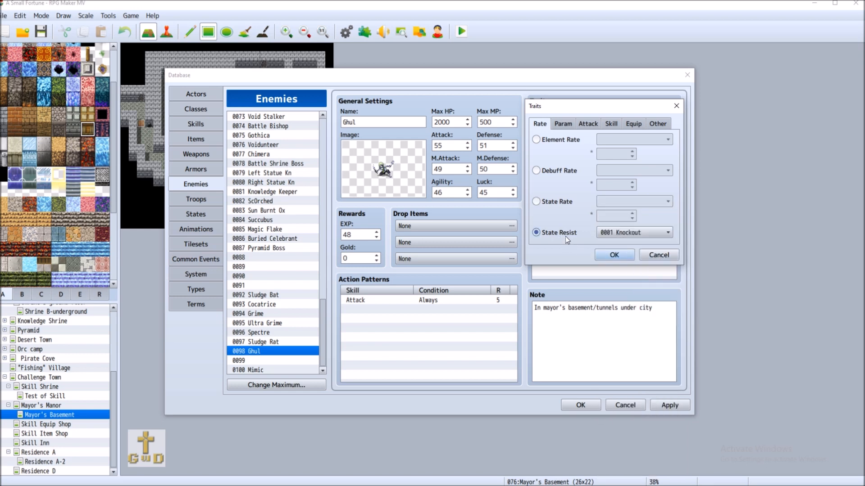
click(559, 233)
click(634, 232)
click(635, 268)
click(614, 255)
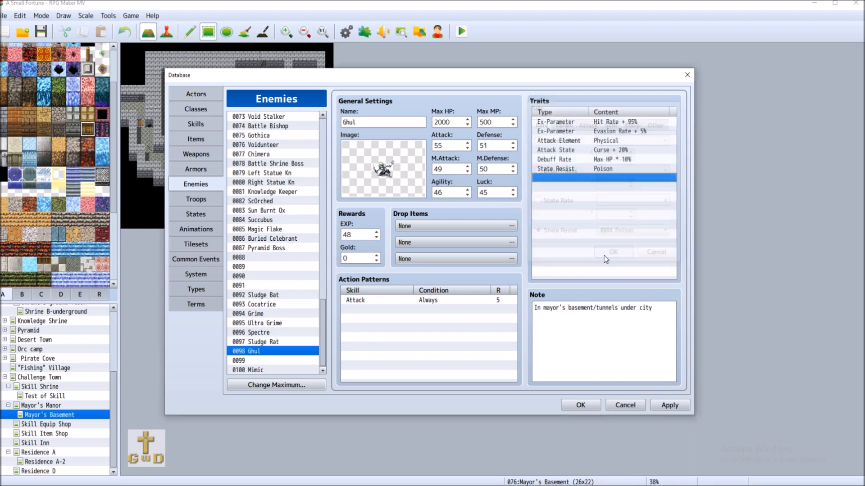
Add a State Resist trait against Rage to the Ghul's traits.
double_click(587, 178)
click(558, 232)
click(666, 232)
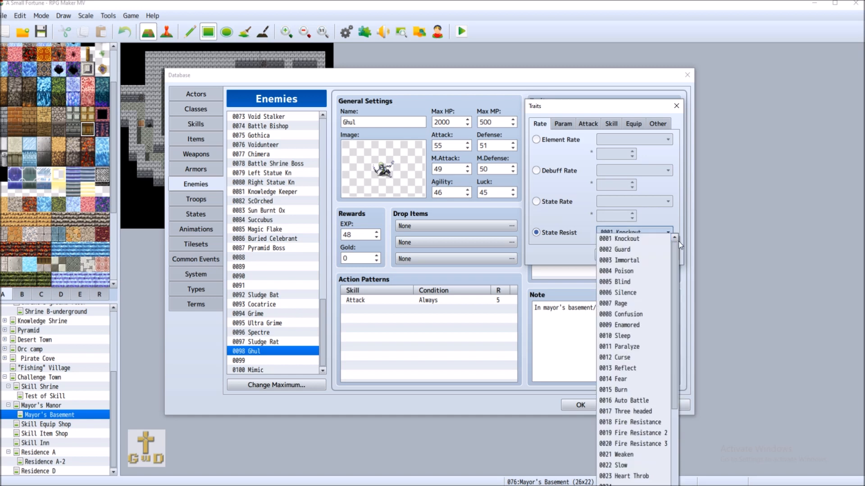
click(622, 303)
click(613, 254)
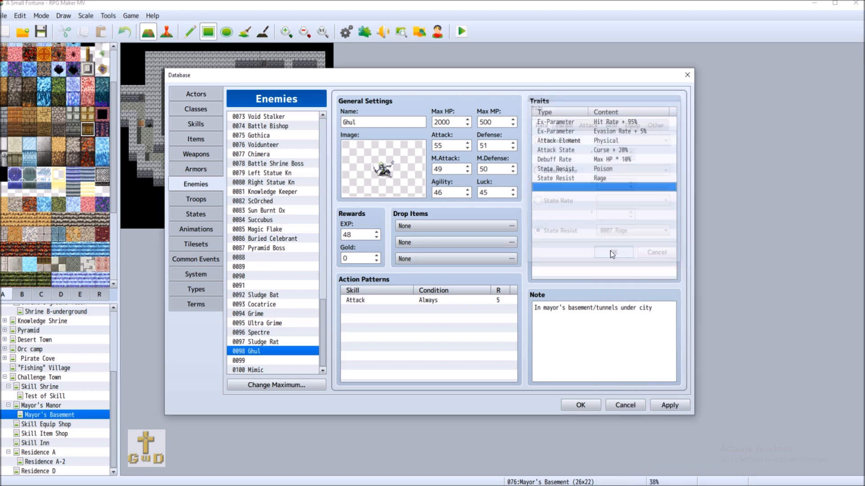
Add a State Resist trait against Confusion to the Ghul's traits.
double_click(577, 187)
click(559, 233)
click(641, 232)
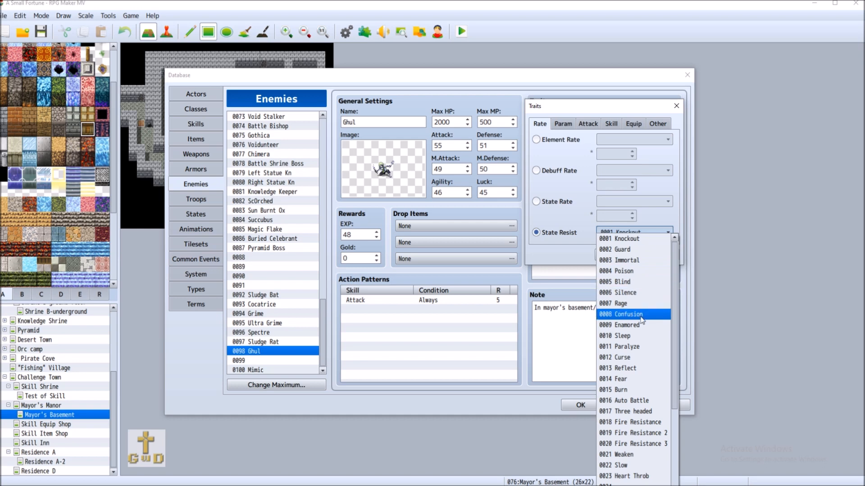
click(631, 314)
click(612, 254)
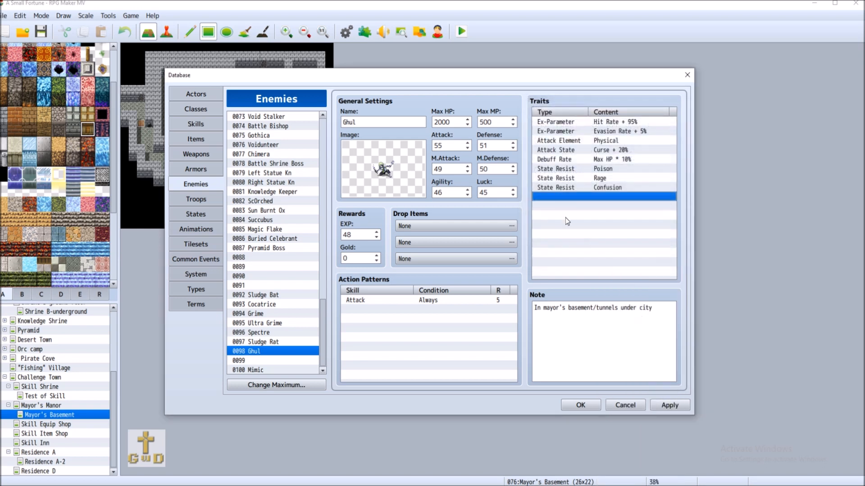
Add a State Resist trait against Enamored to the Ghul's traits.
double_click(584, 202)
click(535, 233)
click(621, 232)
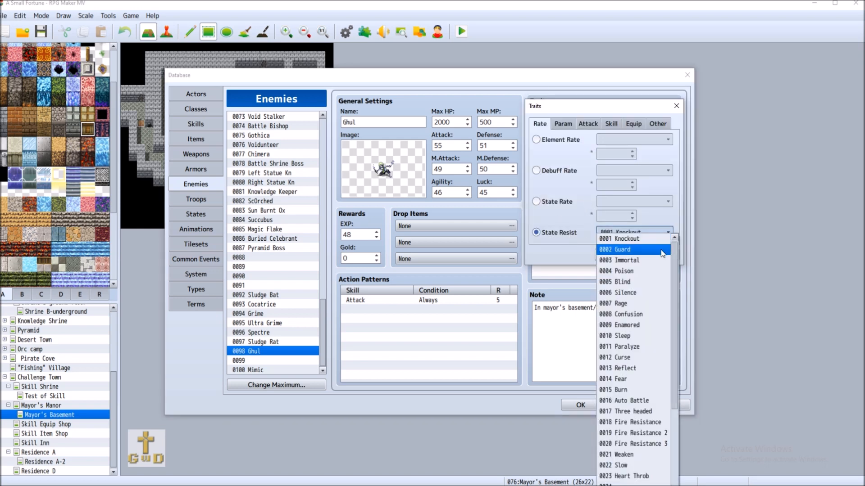
click(631, 326)
click(612, 253)
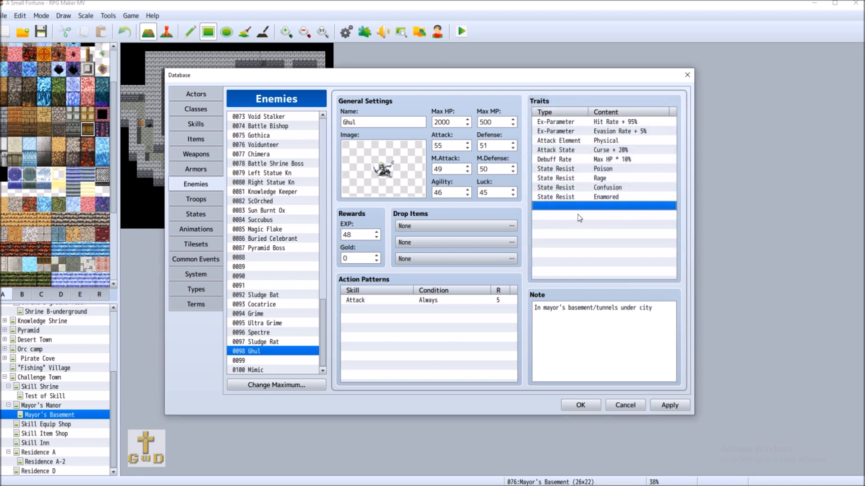
Add a State Resist trait against Sleep to the Ghul's traits.
double_click(577, 208)
click(535, 233)
click(634, 231)
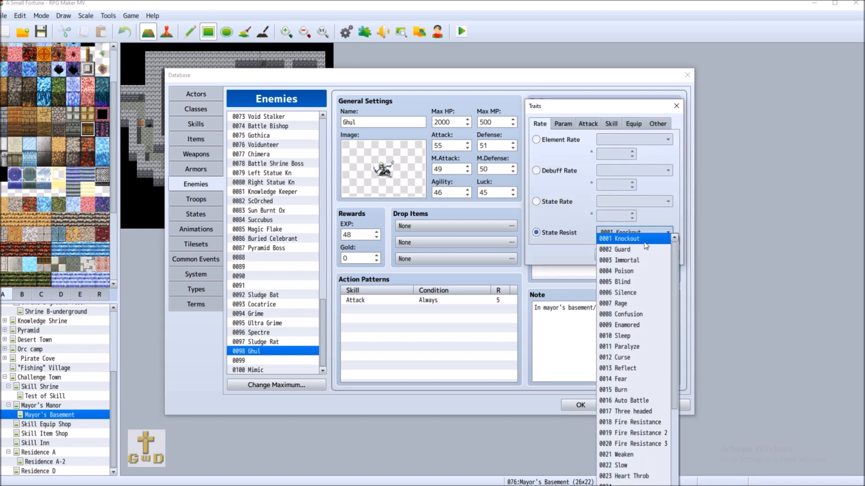
click(641, 337)
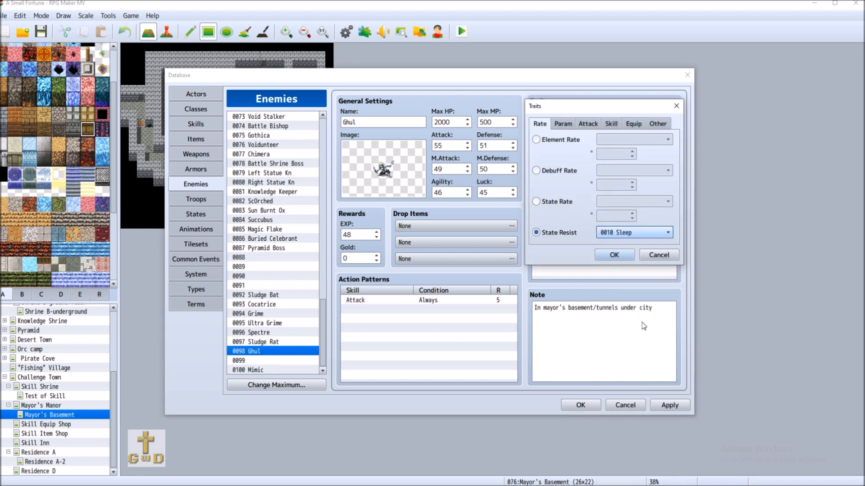
click(620, 255)
Add a State Resist trait against Fear to the Ghul's traits.
double_click(588, 216)
click(563, 233)
click(634, 231)
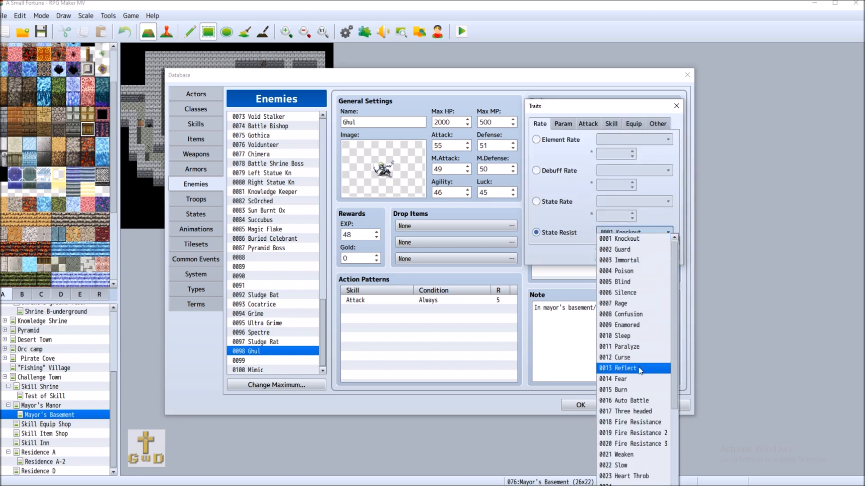
click(637, 384)
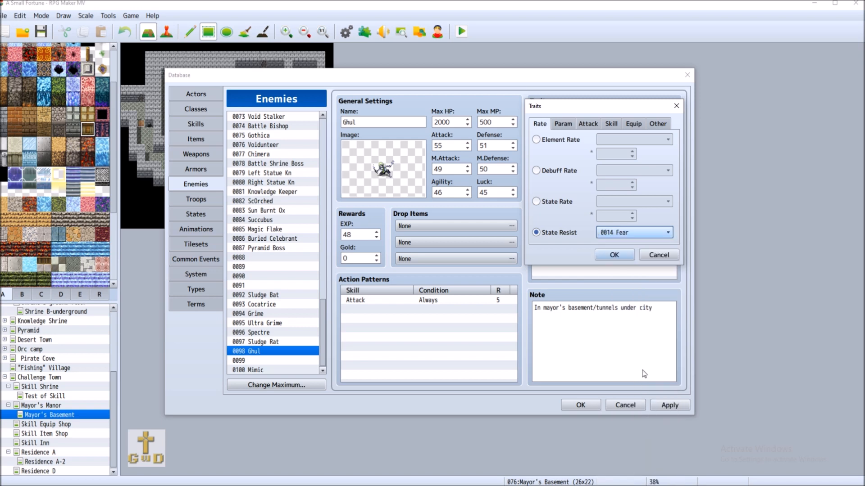
click(612, 253)
double_click(567, 225)
click(536, 233)
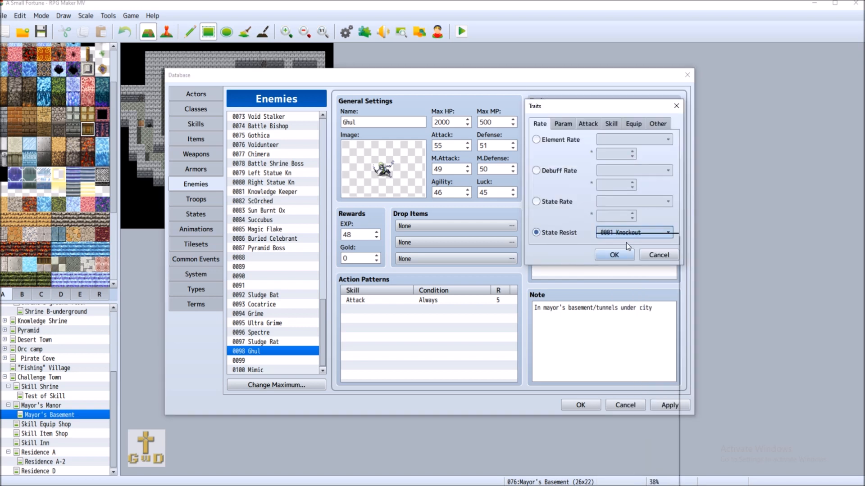
click(639, 232)
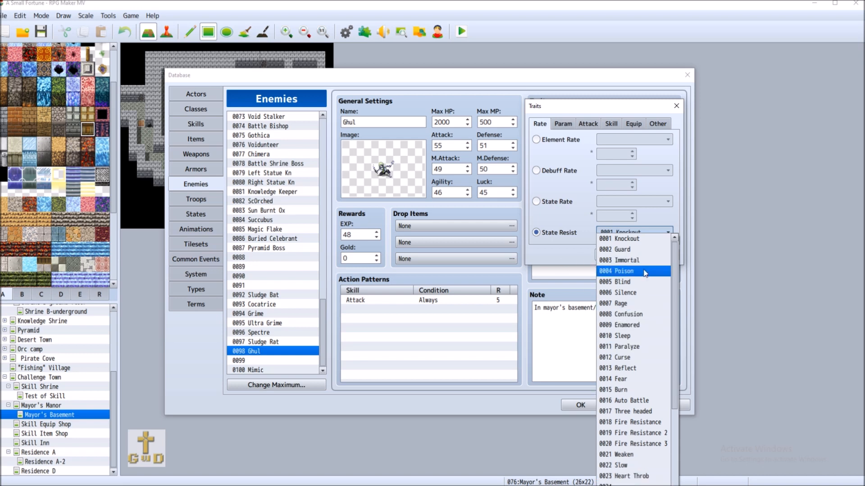
click(572, 256)
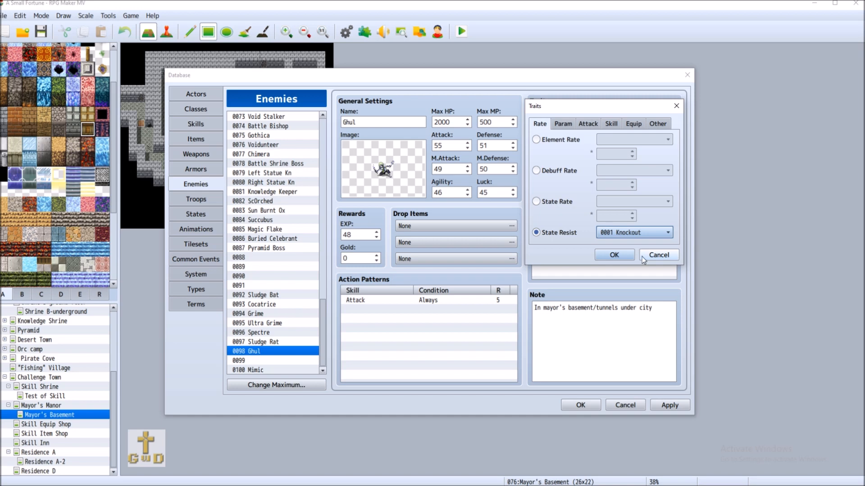
click(642, 256)
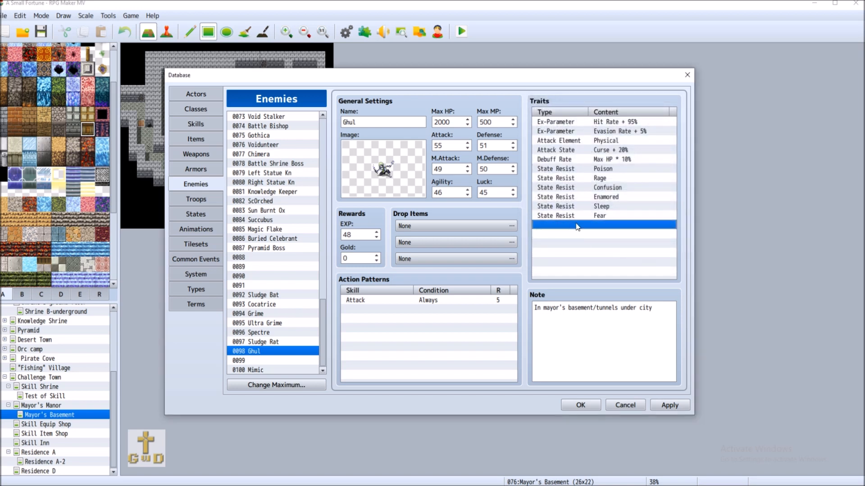
Add an Ex-Parameter trait for Counter Attack + 5% to the Ghul's traits.
double_click(577, 227)
click(588, 124)
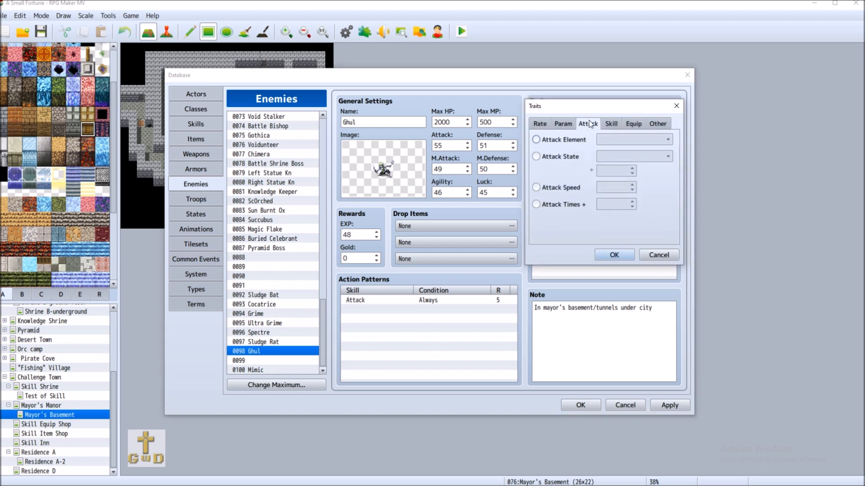
click(563, 124)
click(561, 169)
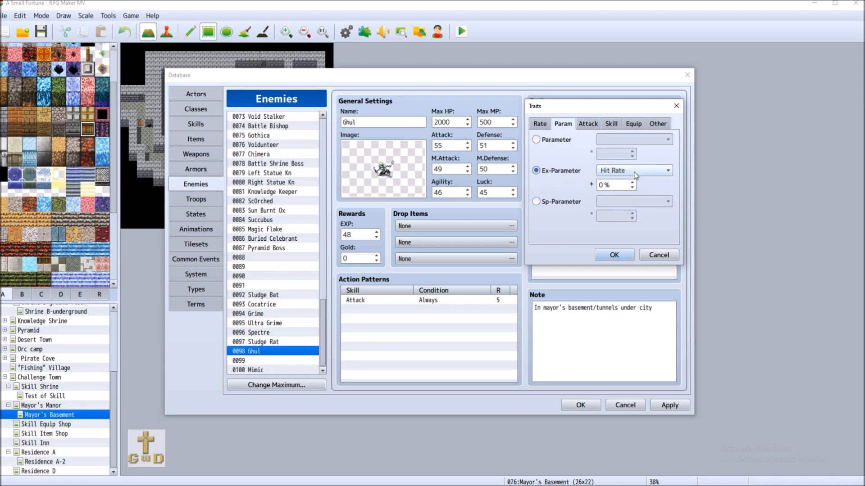
click(660, 171)
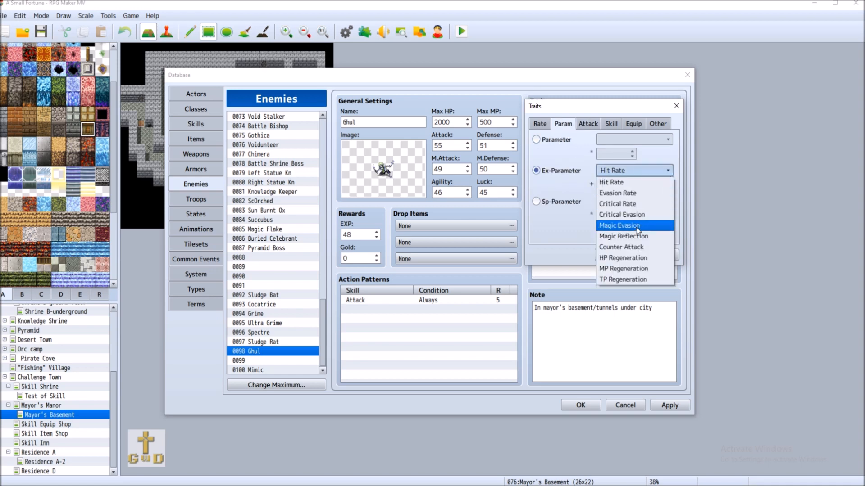
click(636, 247)
key(Tab)
text(5)
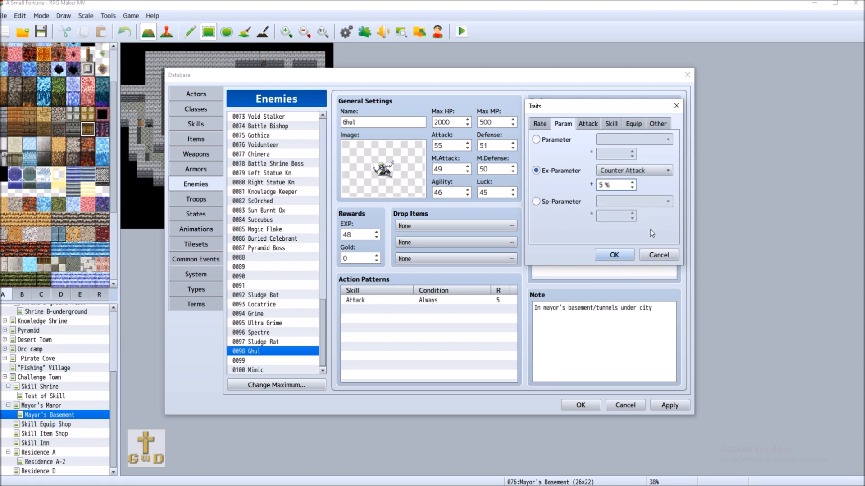
click(614, 255)
Set the Ghul's M.Defense to 49.
double_click(578, 233)
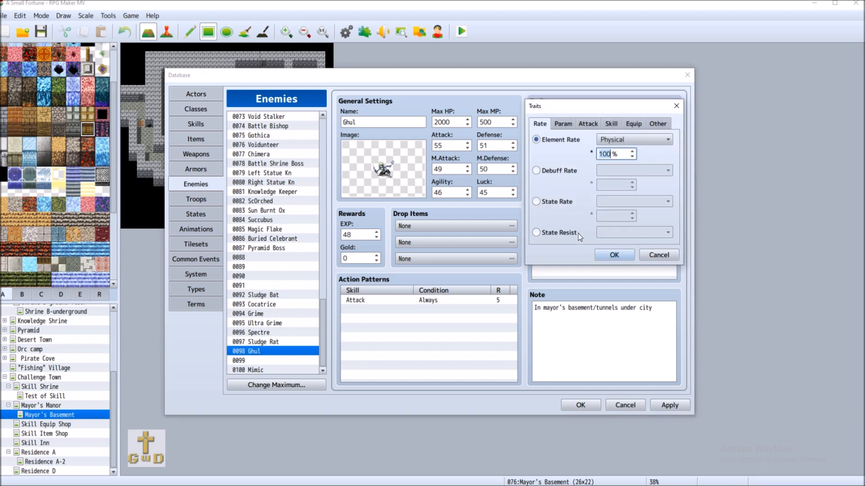
click(658, 255)
double_click(492, 168)
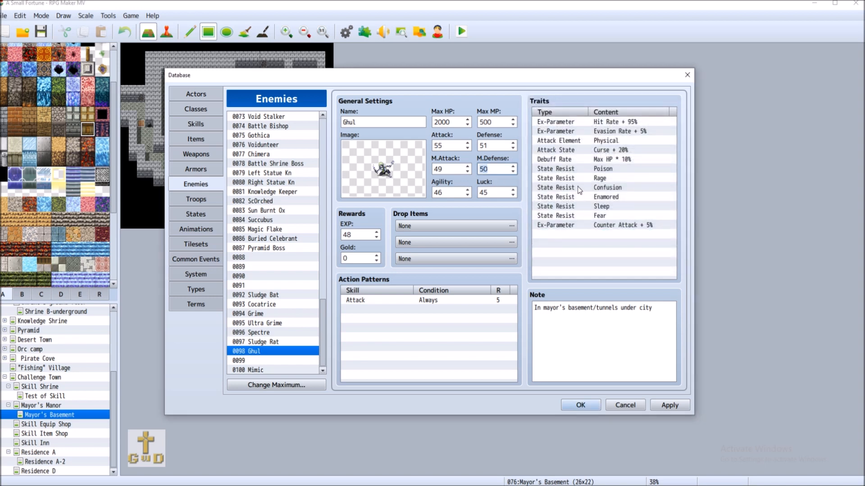
text(49)
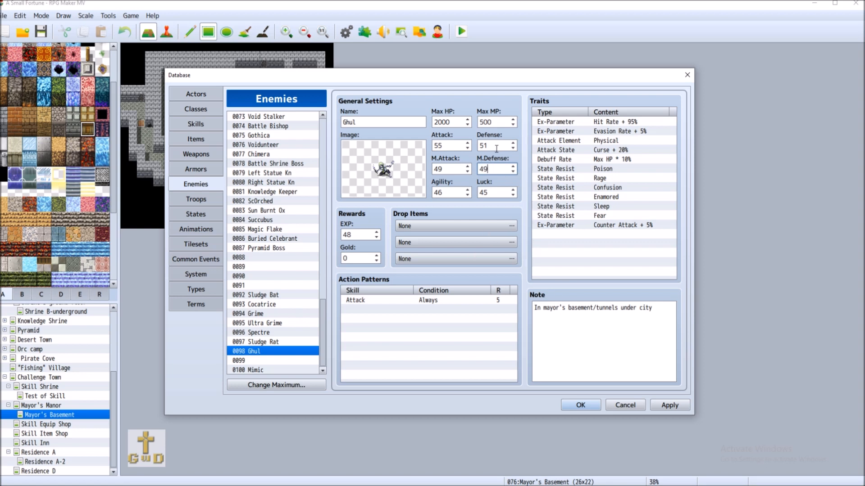
Add an Add Skill Type trait for Enemy to the Ghul's traits.
double_click(581, 234)
click(634, 124)
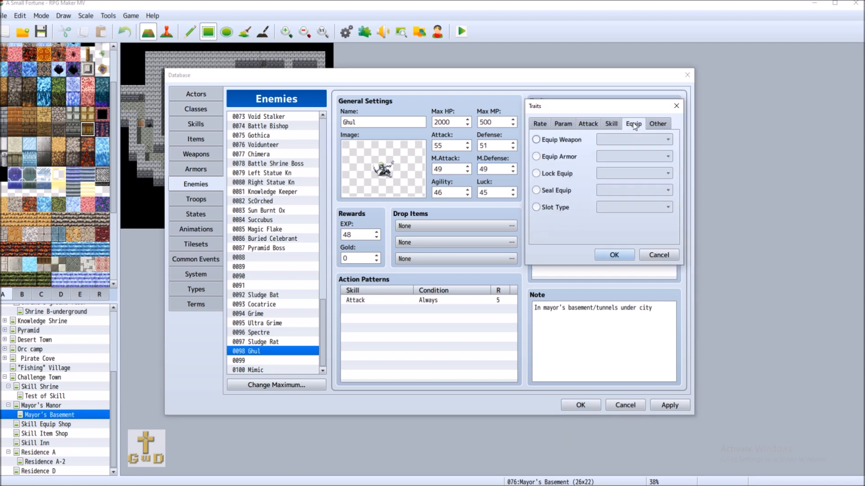
click(611, 124)
click(566, 140)
click(634, 140)
click(617, 174)
click(612, 248)
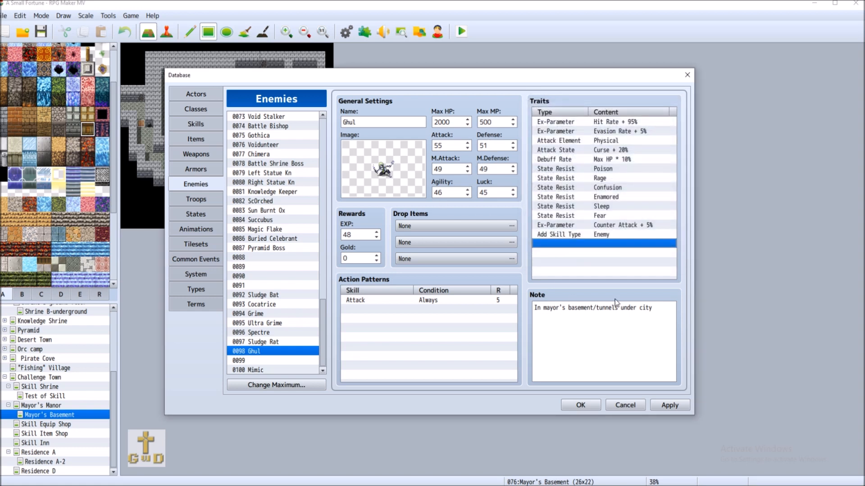
Assign the SF_UndeadSamurai image with a hue of 45 to the empty enemy entry 0099.
click(267, 361)
double_click(404, 165)
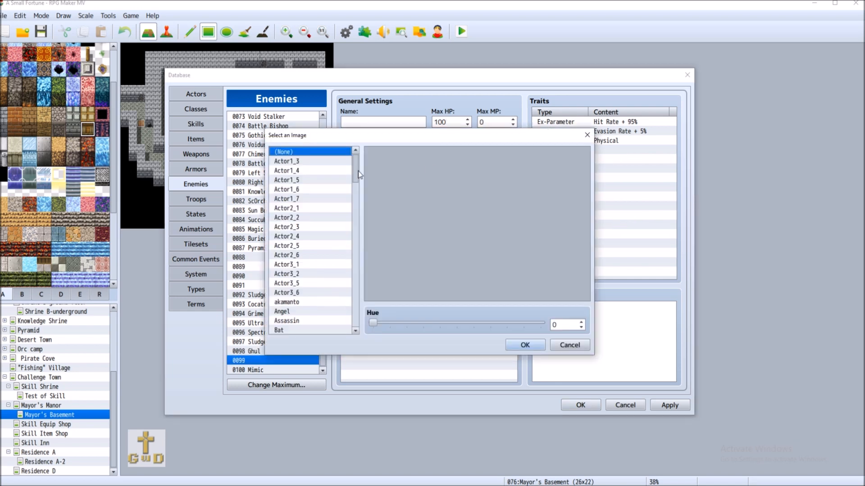
drag(355, 167, 358, 317)
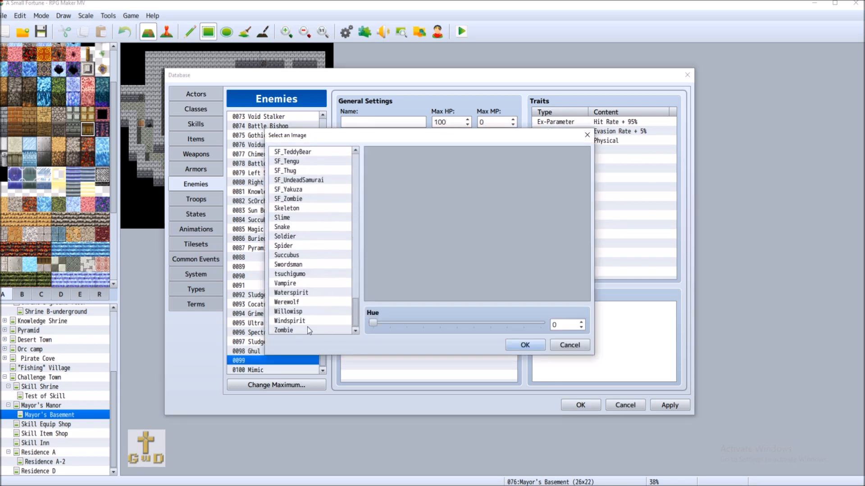
scroll(306, 271, up, 2)
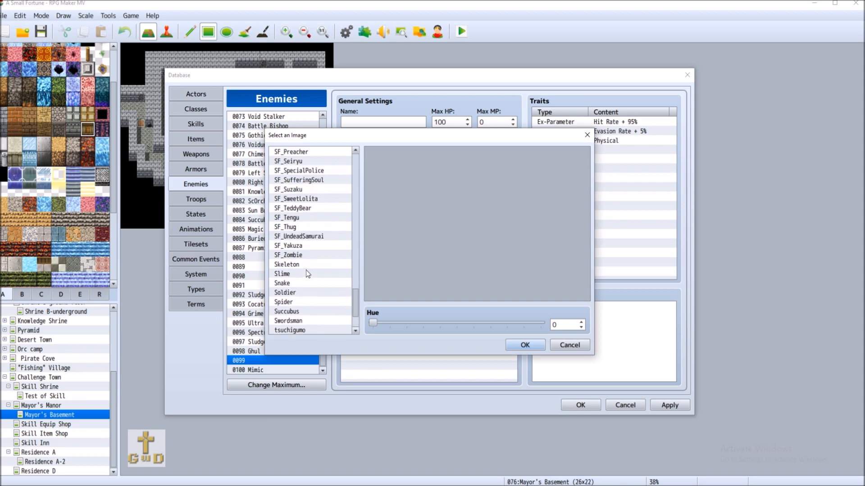
click(311, 236)
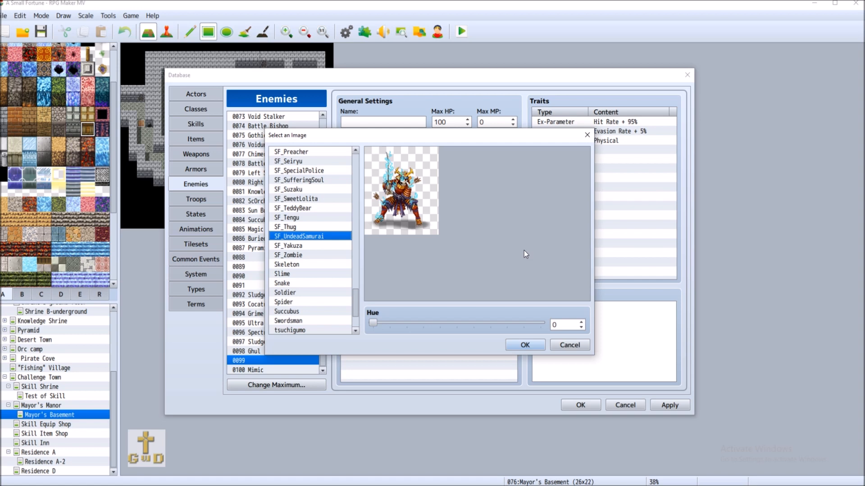
drag(373, 323, 485, 324)
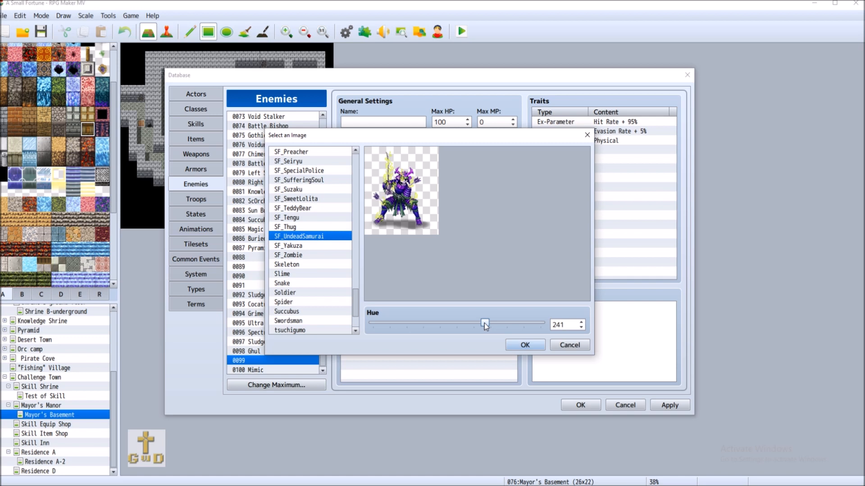
drag(485, 323, 533, 325)
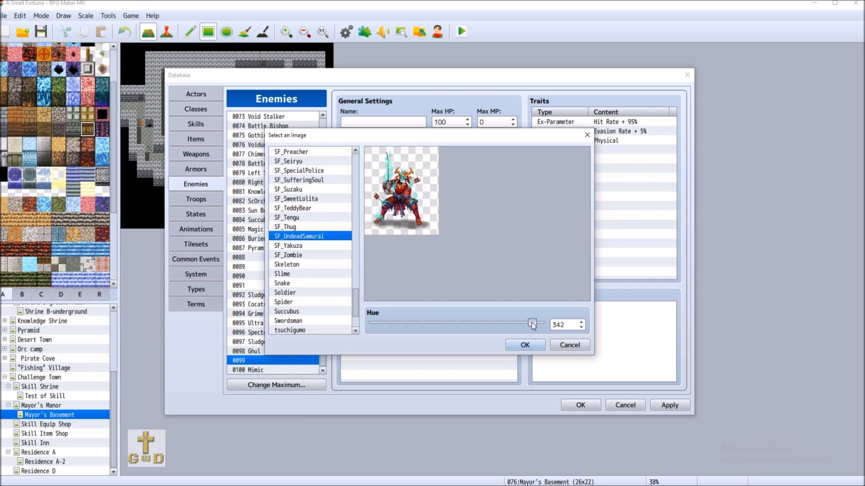
drag(531, 322, 393, 324)
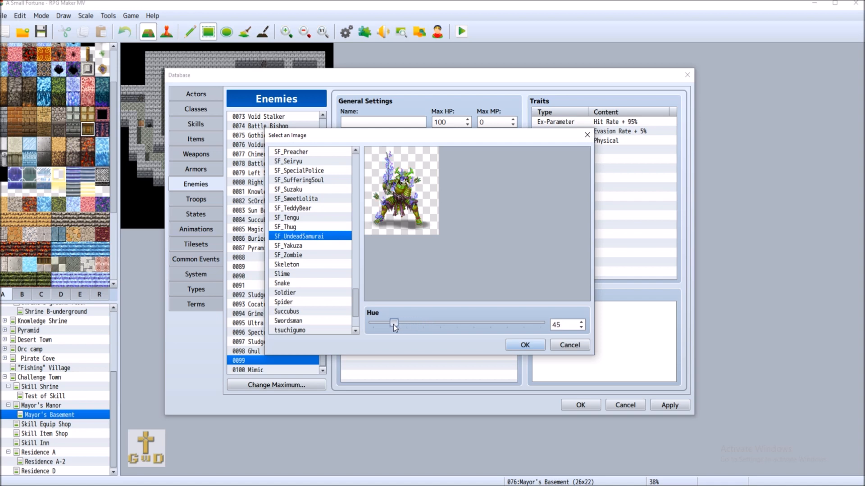
click(523, 345)
Name enemy 0099 Returned Samurai, and replace Returned with Undead so the name reads Undead Samurai.
click(382, 121)
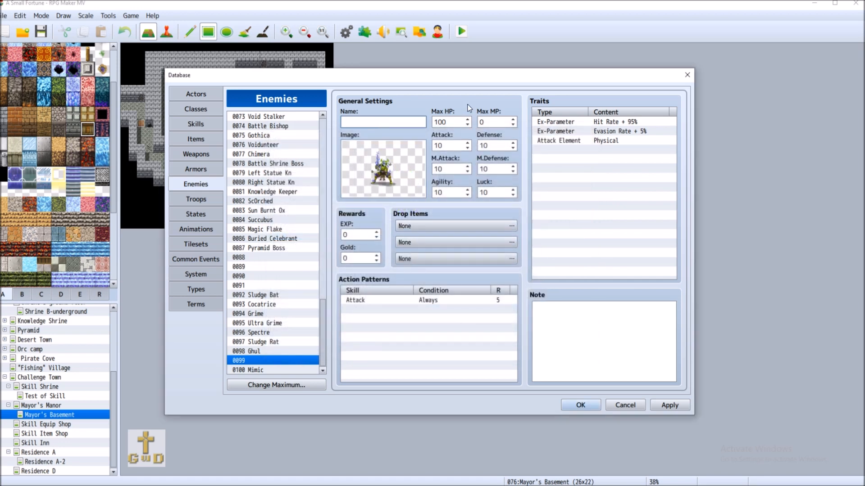
text(Returned Samurai)
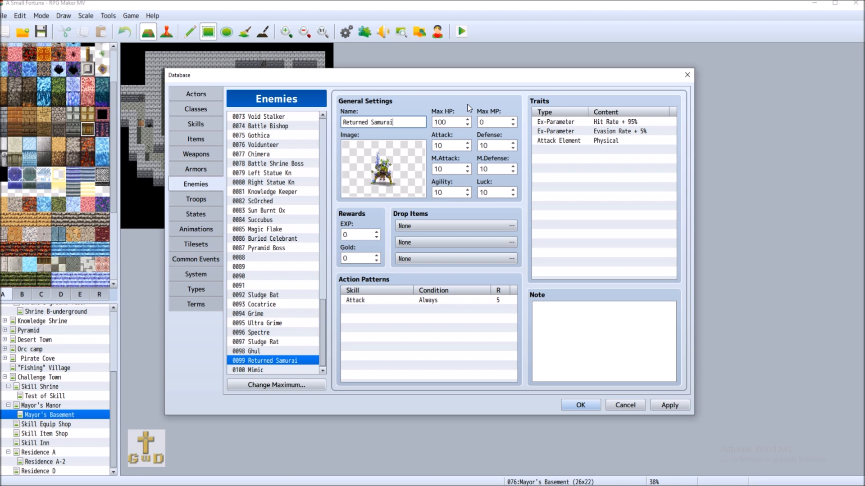
click(368, 121)
key(BackSpace)
key(BackSpace)
key(BackSpace)
key(BackSpace)
key(BackSpace)
key(BackSpace)
key(BackSpace)
key(BackSpace)
text(Undead)
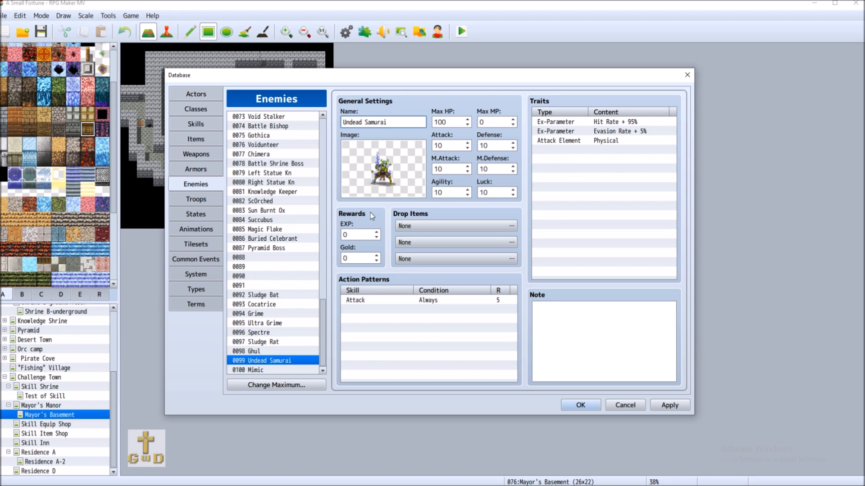
Set the Undead Samurai's Max HP to 4000 and Max MP to 2000.
key(Tab)
text(4000)
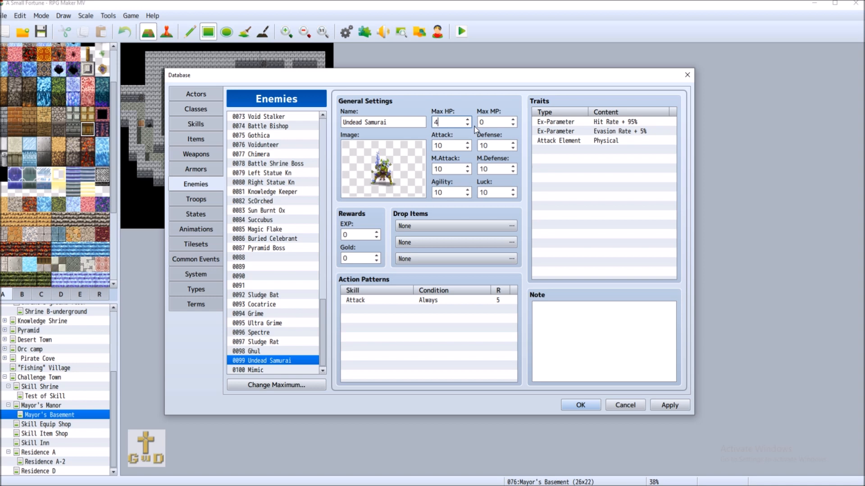
click(486, 121)
key(BackSpace)
text(2000)
Set the Undead Samurai's Attack to 57 and Defense to 55.
double_click(448, 147)
text(57)
double_click(446, 168)
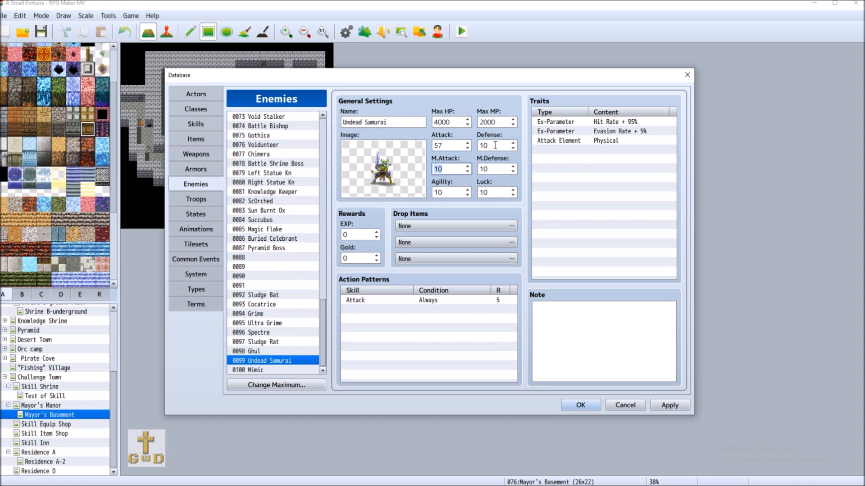
mouse_move(495, 145)
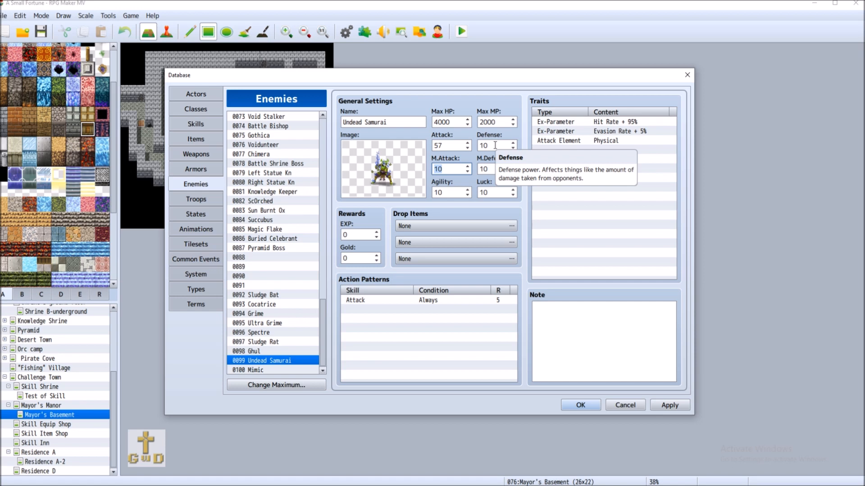
click(495, 145)
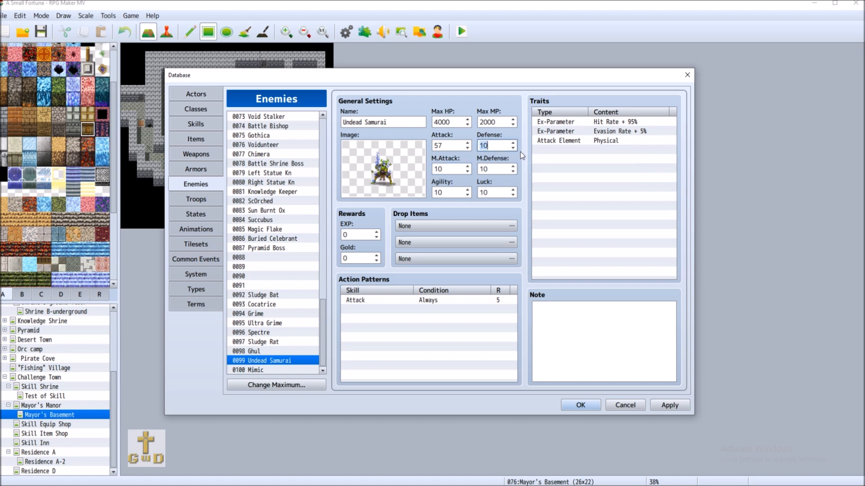
text(55)
Set both M.Attack and M.Defense of the Undead Samurai to 53.
key(Tab)
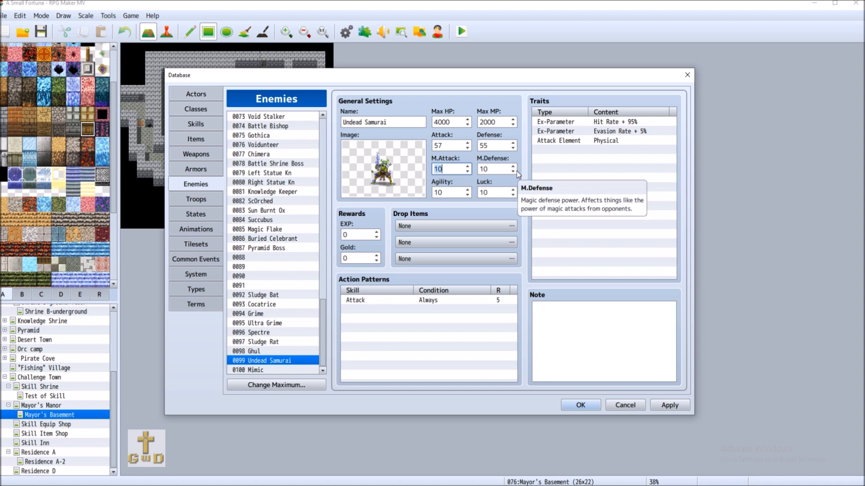
text(53)
key(Tab)
text(5)
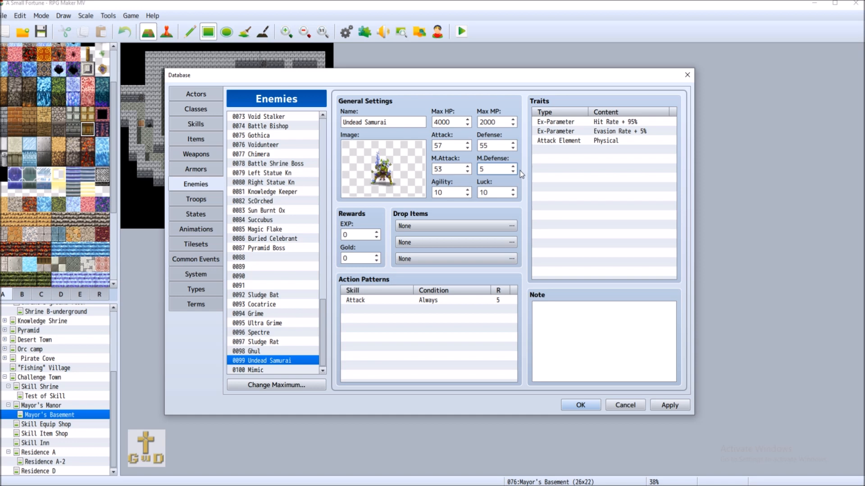
text(3)
Set the Undead Samurai's Agility to 49 and Luck to 51.
key(Tab)
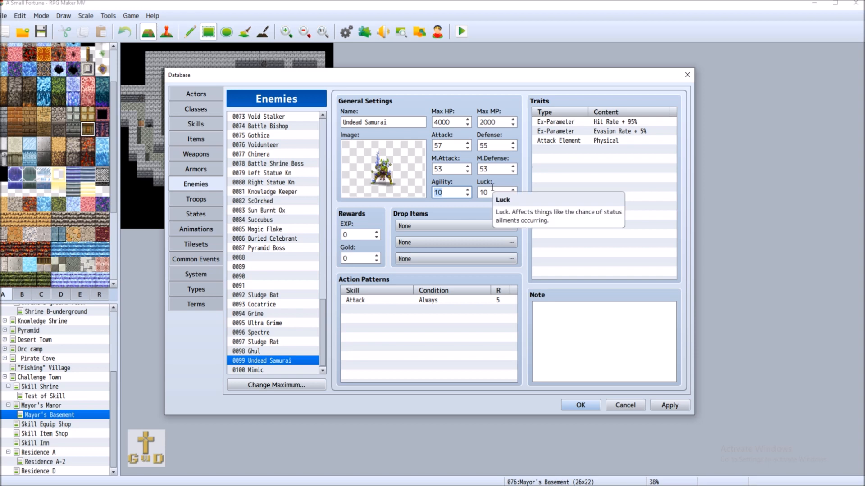
text(49)
key(Tab)
text(51)
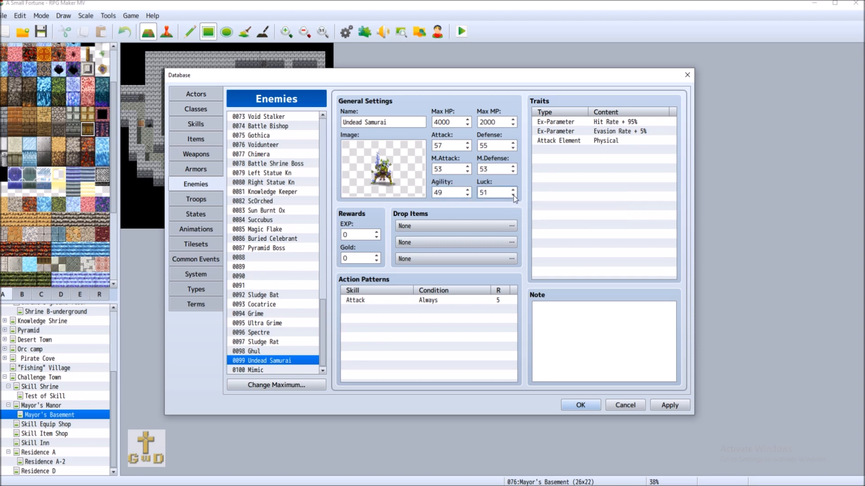
Set the Undead Samurai's rewards to 120 EXP and 0 Gold.
click(359, 234)
text(120)
key(Tab)
text(300)
key(BackSpace)
key(BackSpace)
key(BackSpace)
text(0)
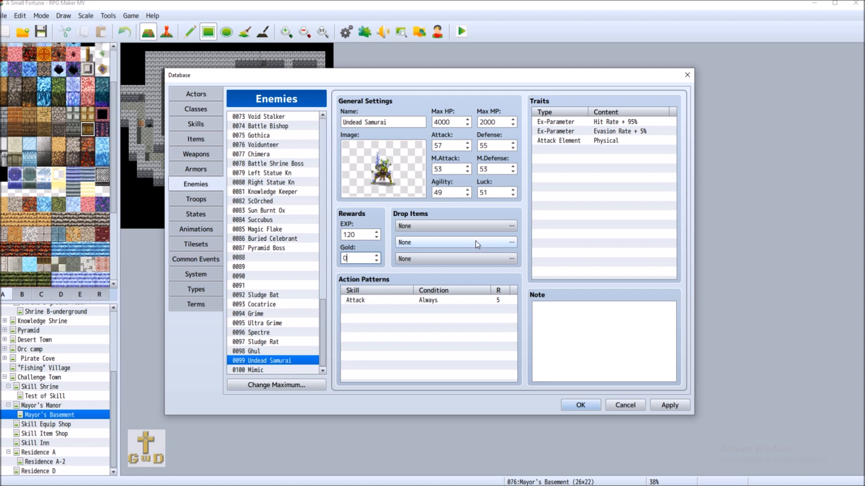
Add a State Rate trait for Curse at 5% to the Undead Samurai's traits.
double_click(585, 150)
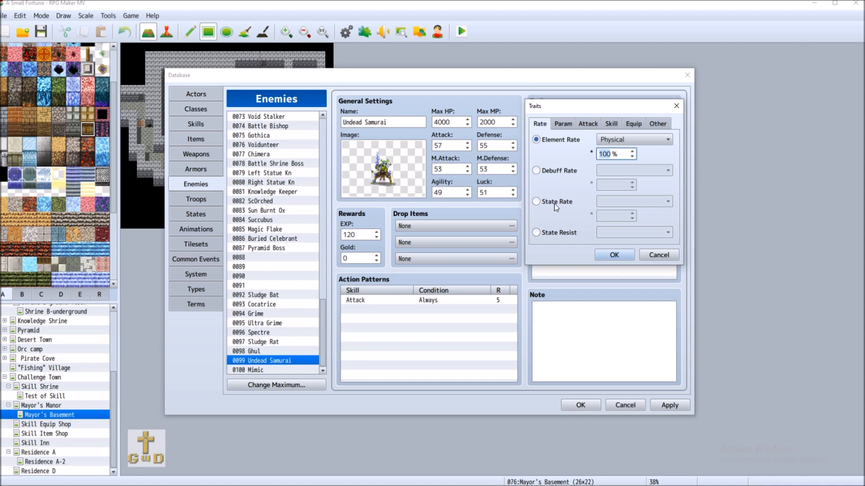
mouse_move(556, 207)
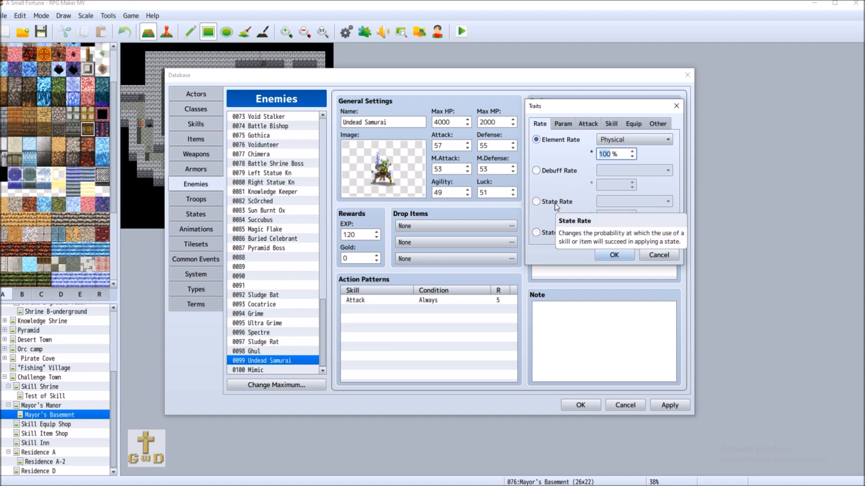
click(535, 201)
click(636, 202)
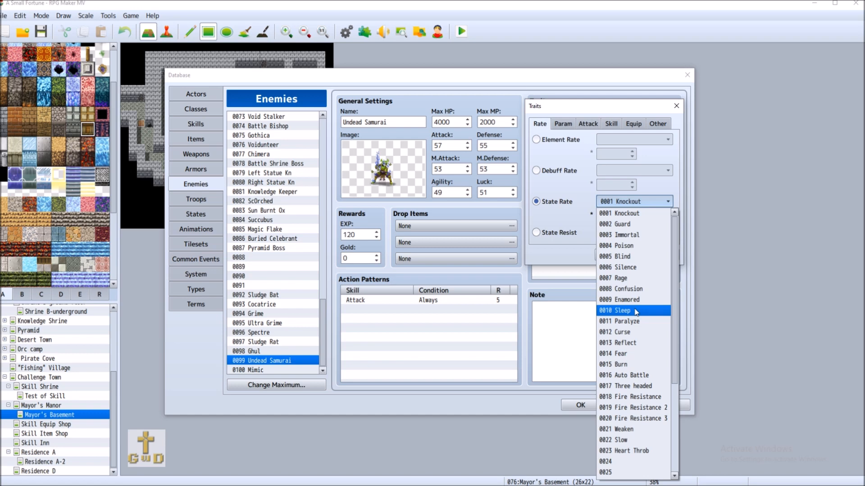
click(632, 331)
double_click(607, 216)
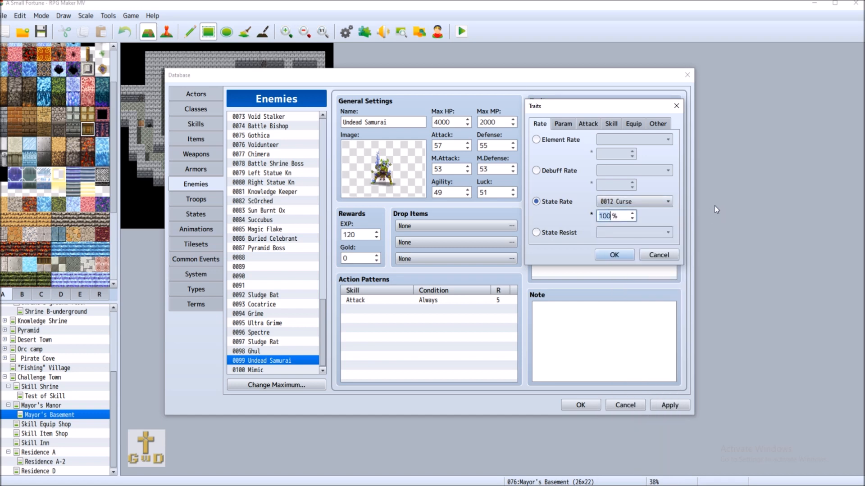
text(5)
click(627, 257)
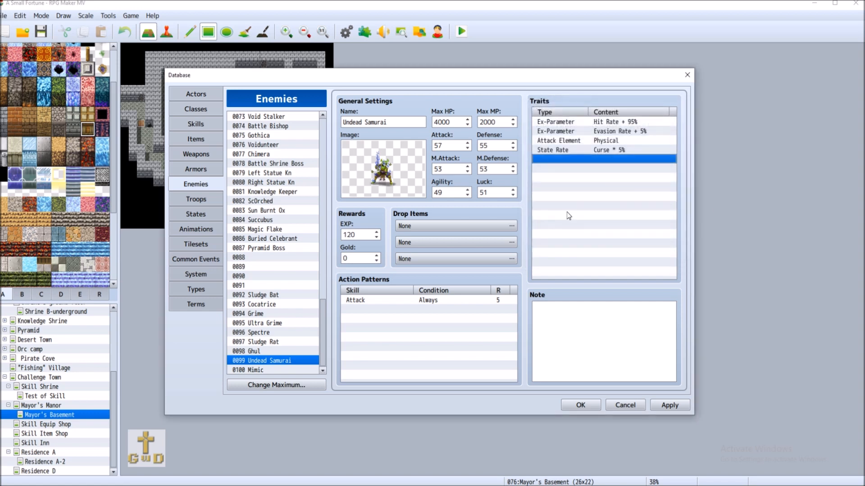
Add a State Resist trait for Poison to the Undead Samurai.
double_click(584, 164)
click(558, 231)
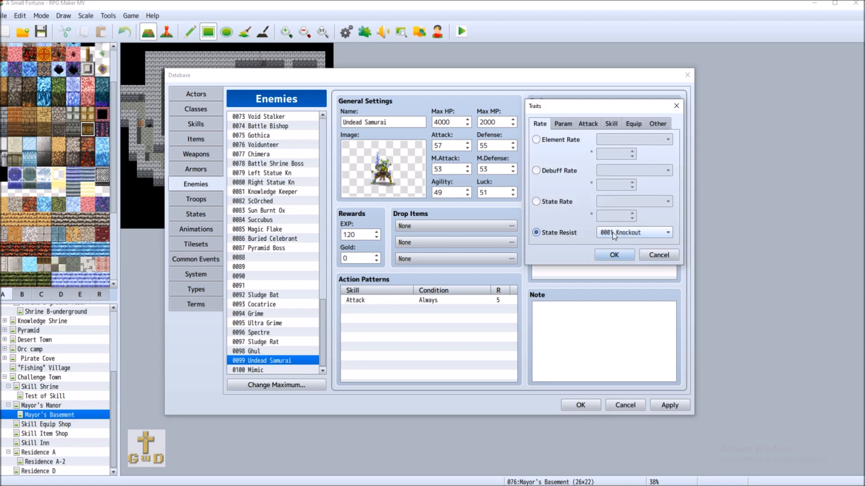
click(644, 231)
click(621, 271)
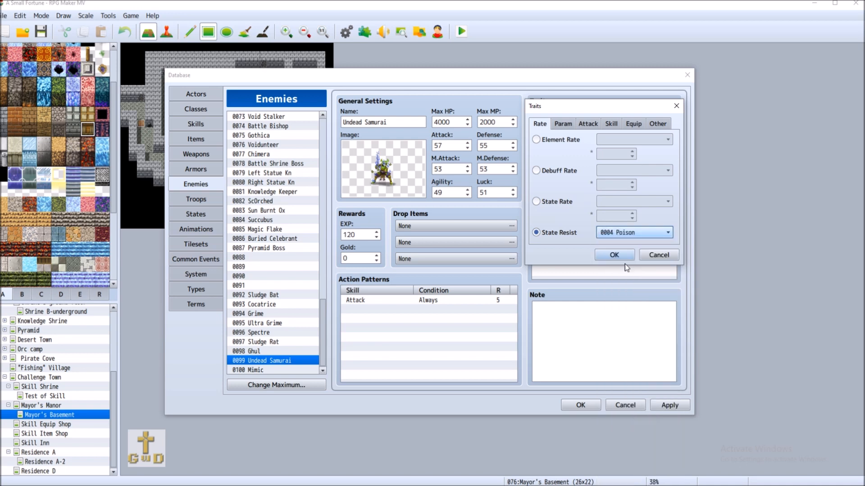
click(627, 257)
Add a State Resist trait for Rage to the Undead Samurai's traits.
double_click(584, 168)
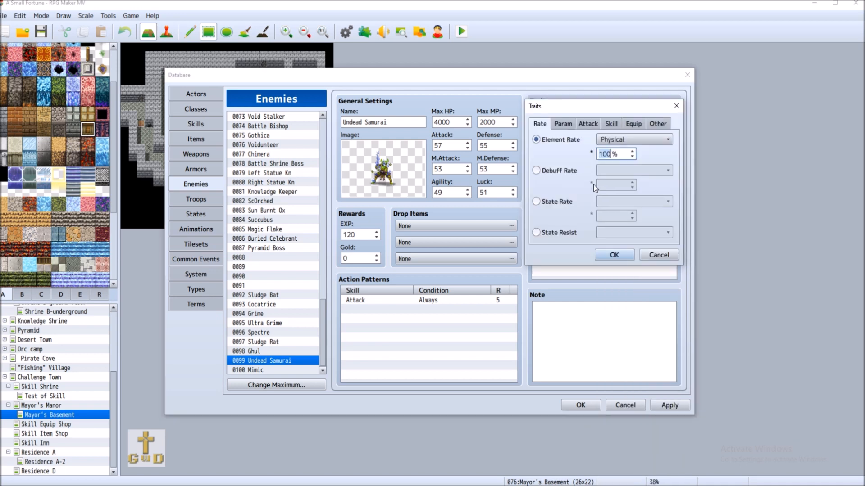
click(572, 231)
click(662, 232)
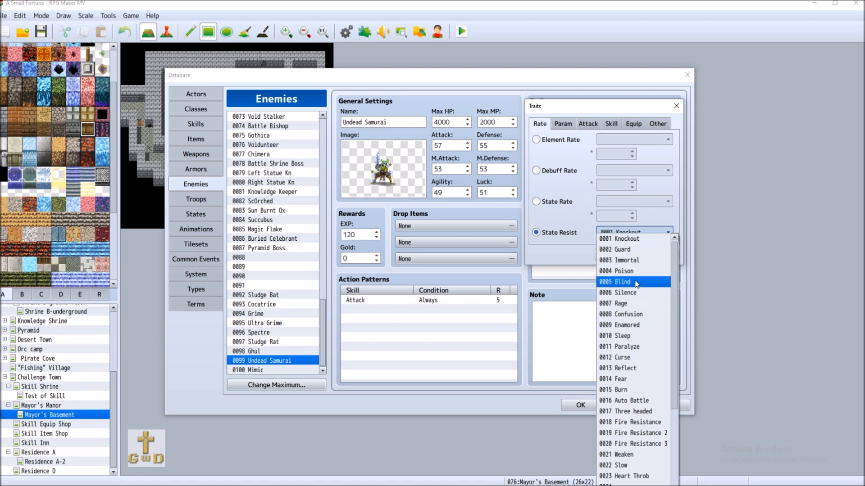
click(626, 303)
click(614, 255)
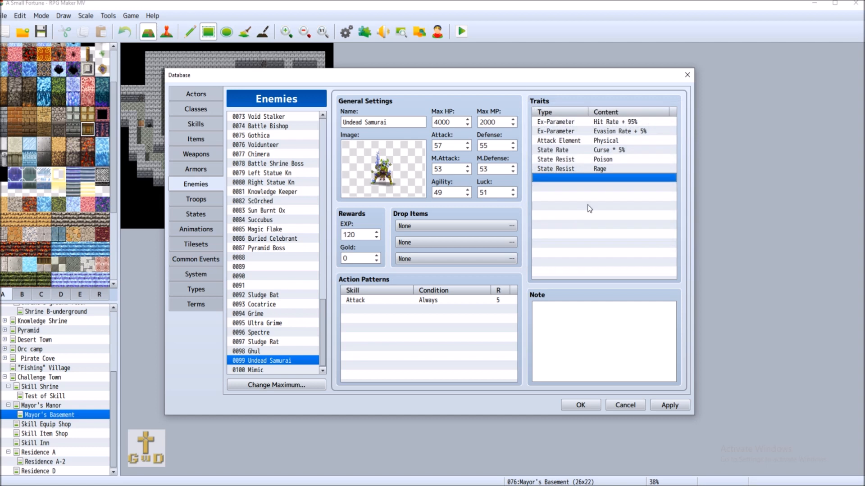
Add a State Resist trait for Confusion to the Undead Samurai's traits.
double_click(599, 180)
click(536, 232)
click(634, 232)
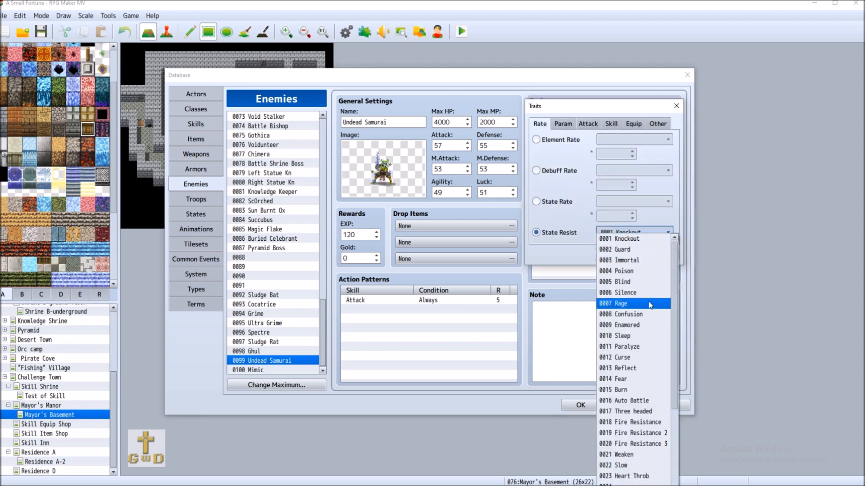
click(639, 314)
click(615, 256)
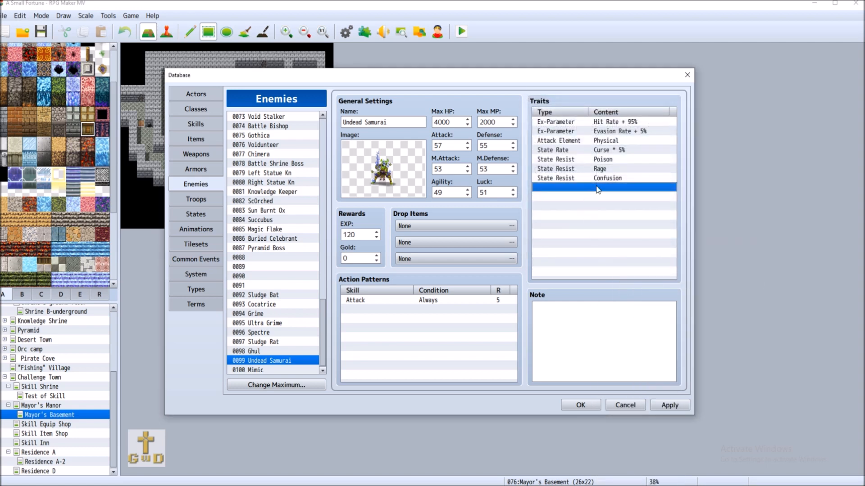
Add a State Resist trait for Enamored to the Undead Samurai's traits.
double_click(598, 190)
click(581, 232)
click(634, 232)
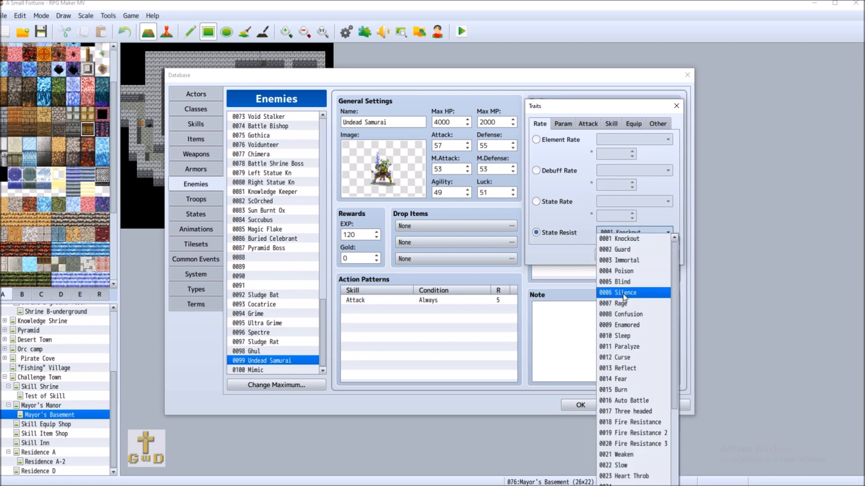
click(636, 325)
click(613, 256)
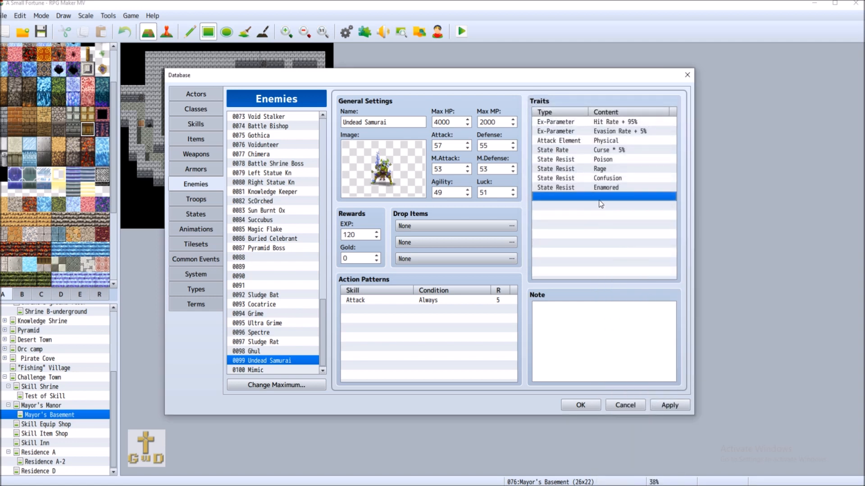
Add a State Resist trait for Sleep to the Undead Samurai's traits.
double_click(599, 201)
click(571, 232)
click(630, 231)
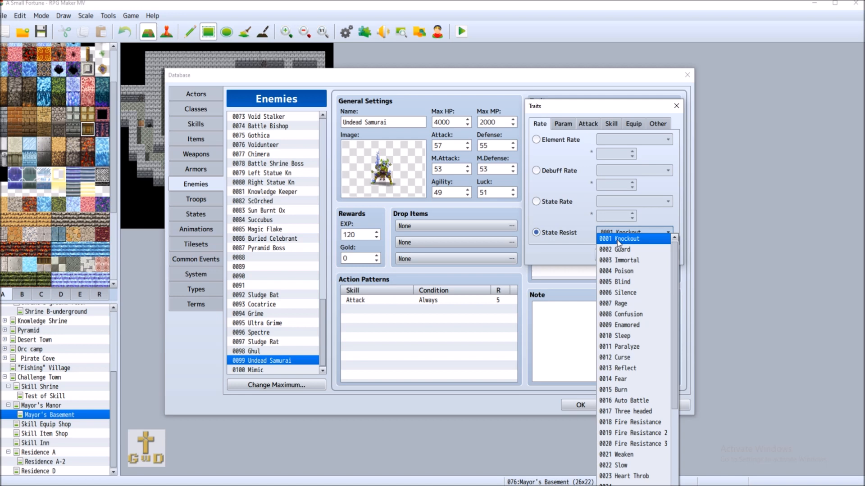
click(623, 335)
click(613, 255)
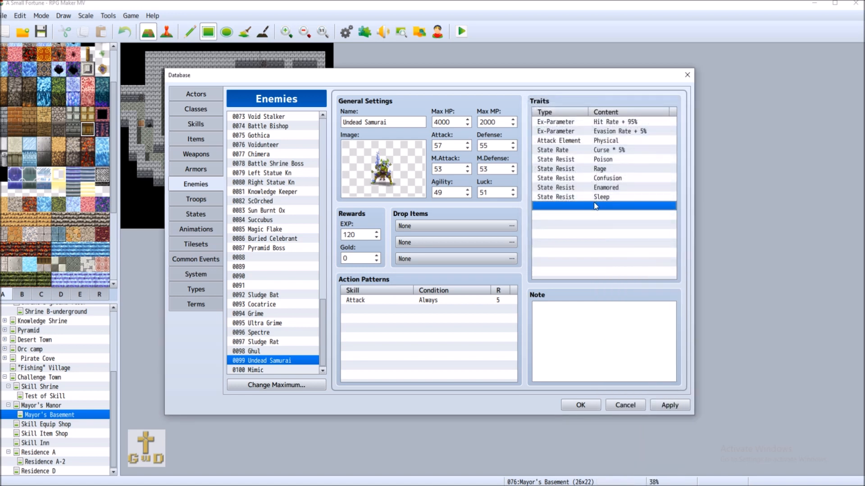
Add a State Resist trait for Curse to the Undead Samurai's traits.
double_click(595, 206)
click(536, 232)
click(635, 231)
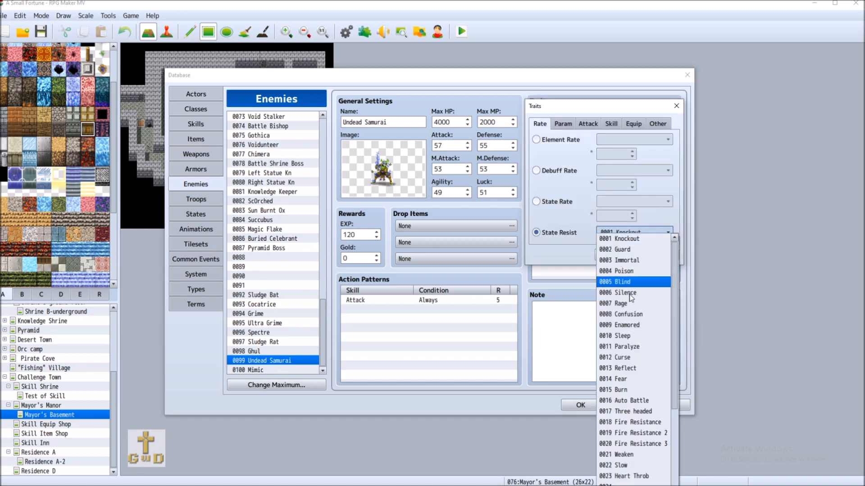
click(633, 358)
click(617, 256)
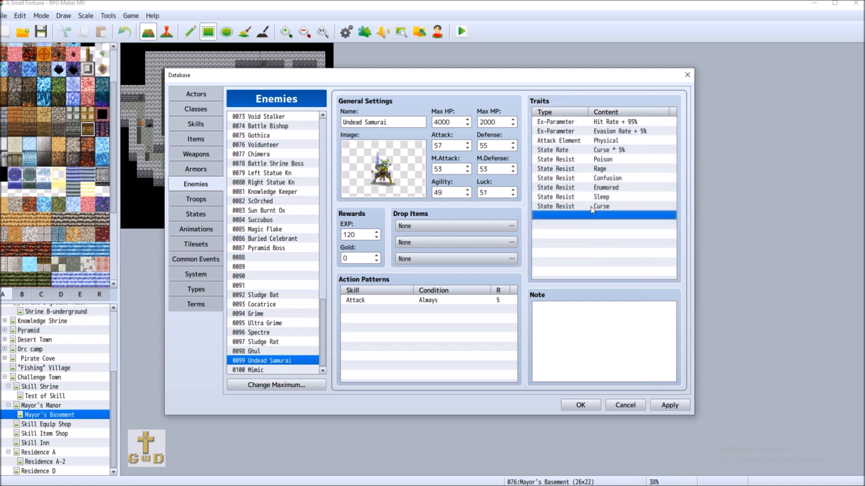
Add a State Resist trait for Fear to the Undead Samurai's traits.
double_click(591, 219)
click(536, 233)
click(634, 231)
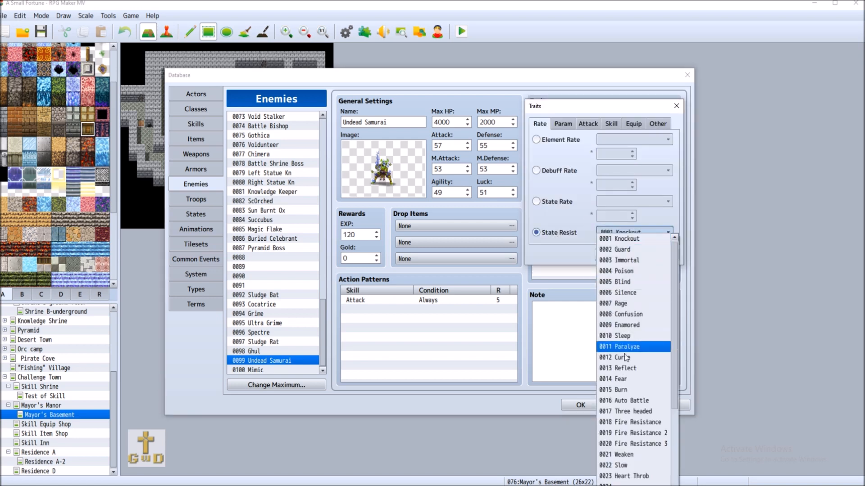
click(634, 378)
click(604, 255)
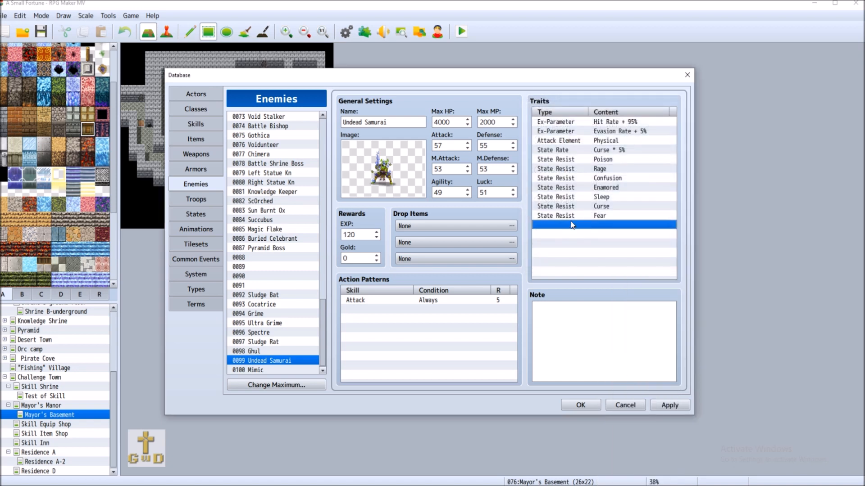
double_click(574, 225)
click(573, 233)
click(634, 233)
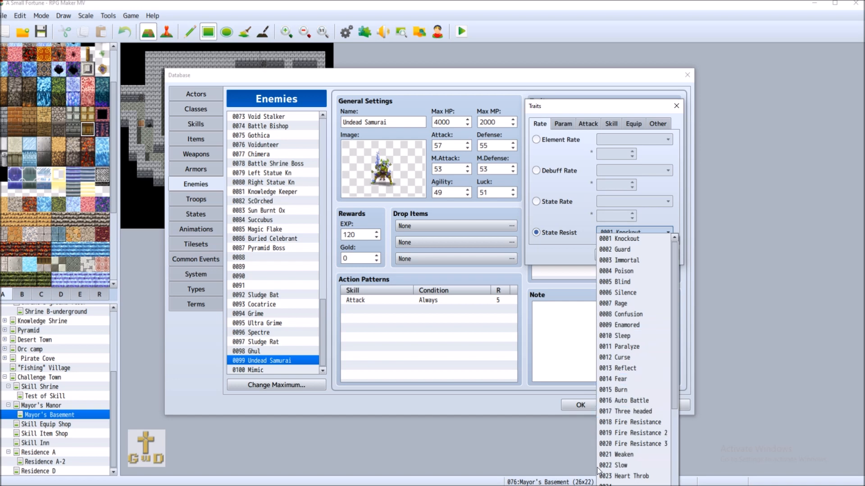
scroll(652, 464, down, 3)
scroll(652, 464, down, 1)
click(552, 318)
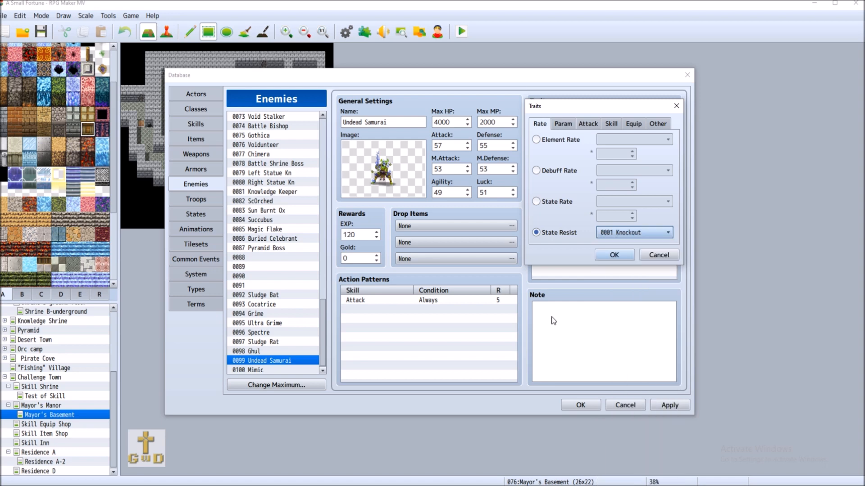
click(674, 253)
Add an Ex-Parameter trait of Critical Evasion +7% to the Undead Samurai's traits.
double_click(605, 228)
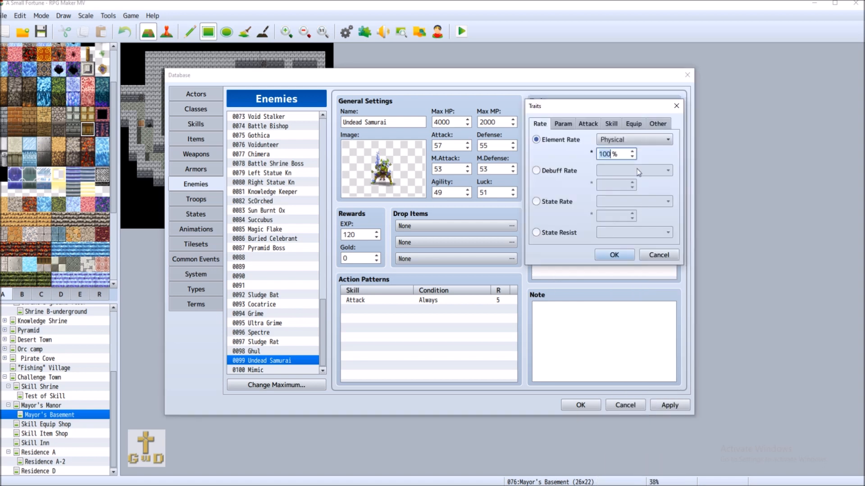
click(562, 124)
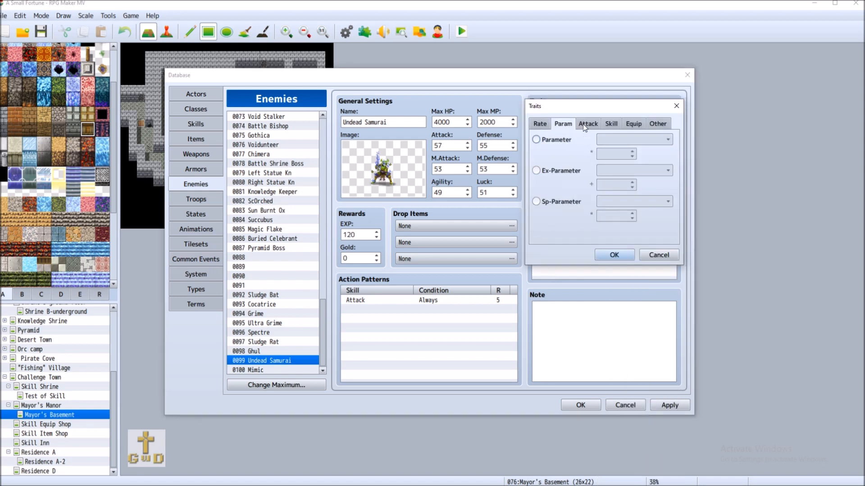
click(577, 169)
click(635, 170)
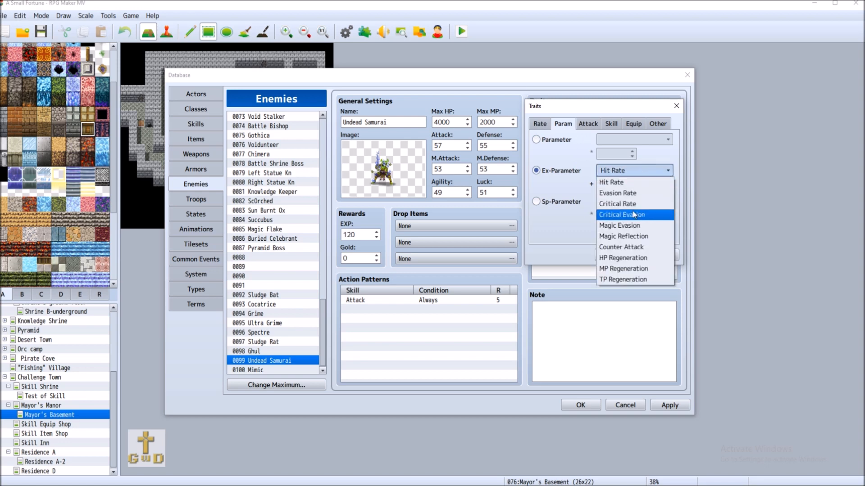
click(634, 215)
key(Tab)
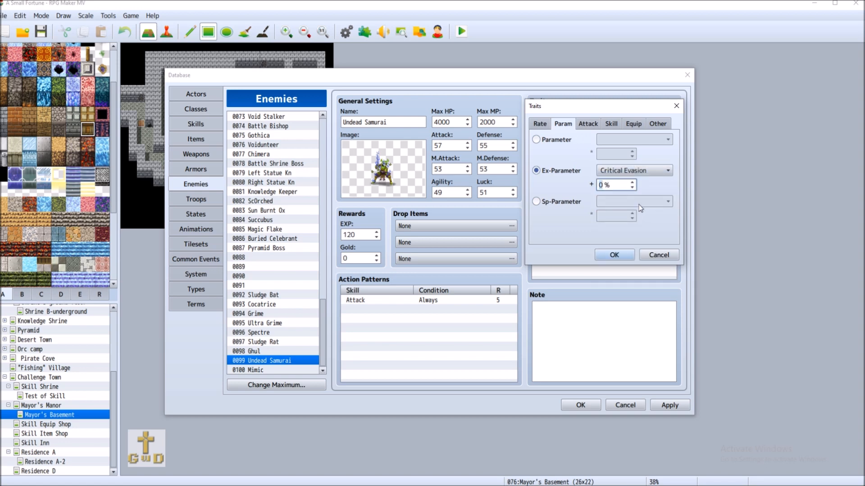
text(7)
click(613, 255)
double_click(621, 237)
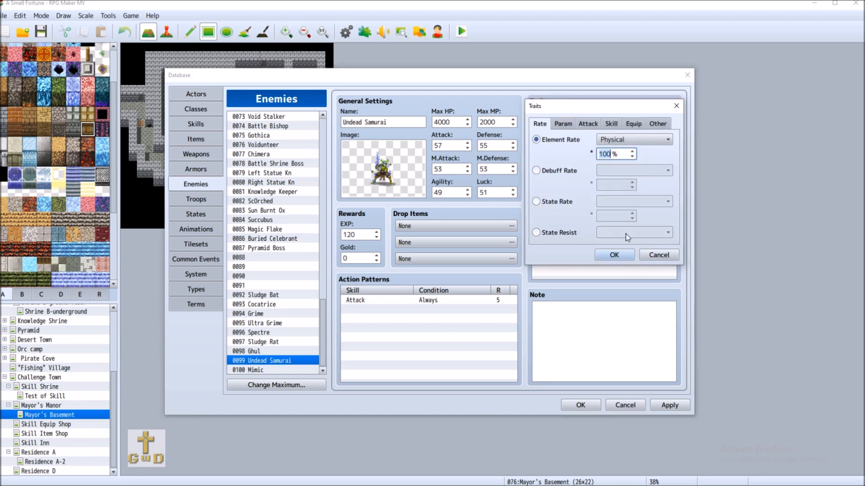
click(658, 255)
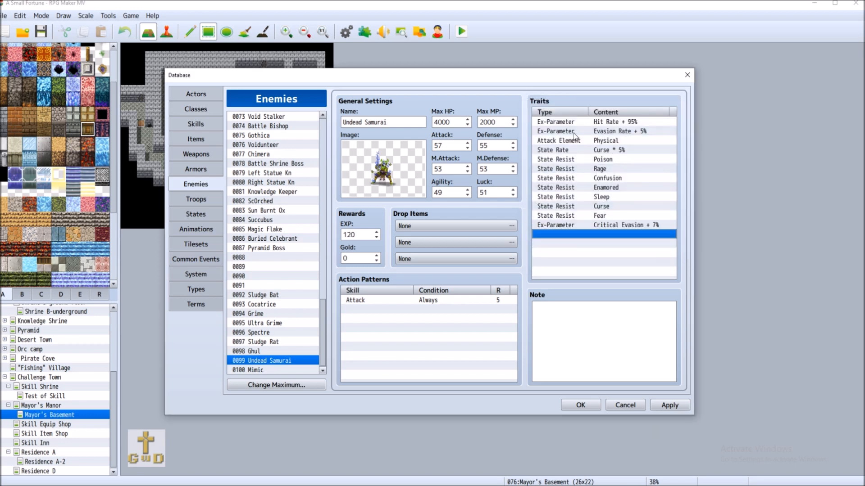
Set the Undead Samurai's existing Evasion Rate trait to +7%.
right_click(588, 132)
click(617, 141)
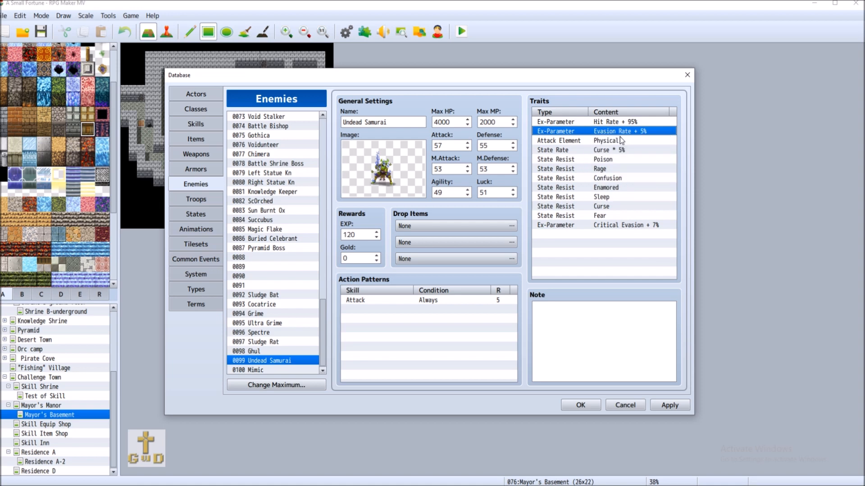
drag(618, 184, 597, 185)
text(7)
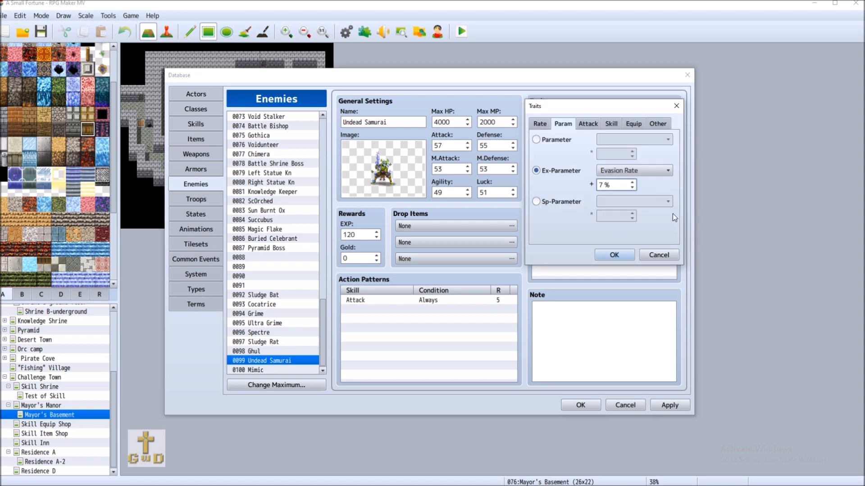
click(614, 255)
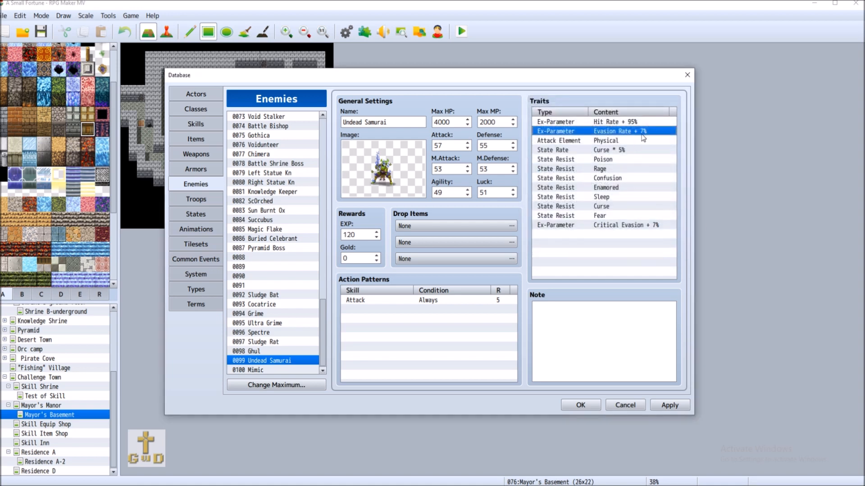
Add an Ex-Parameter trait of Counter Attack +20% to the Undead Samurai's traits.
double_click(582, 234)
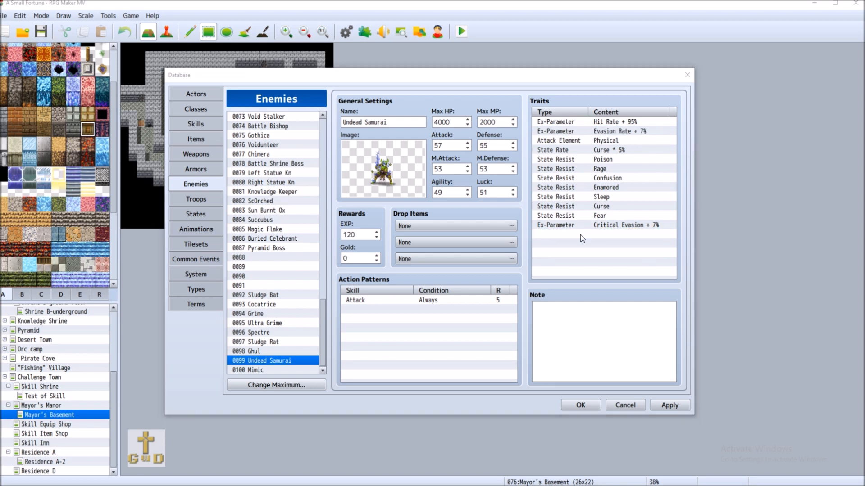
click(563, 123)
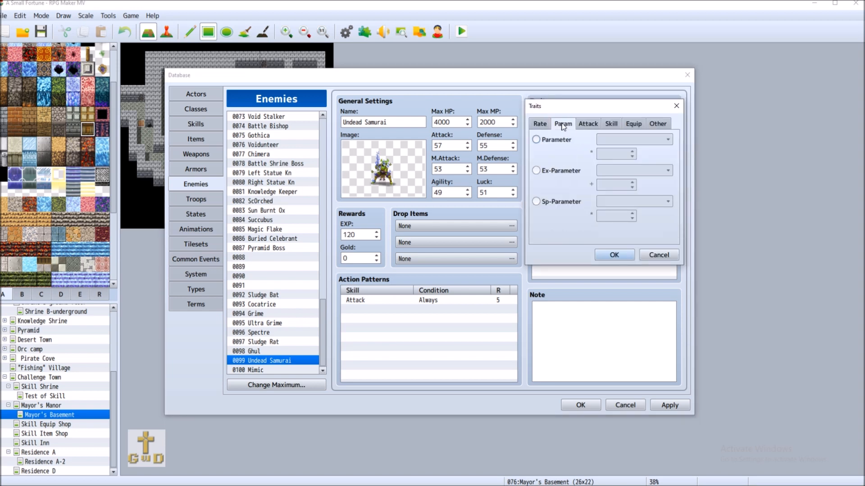
click(562, 172)
click(671, 170)
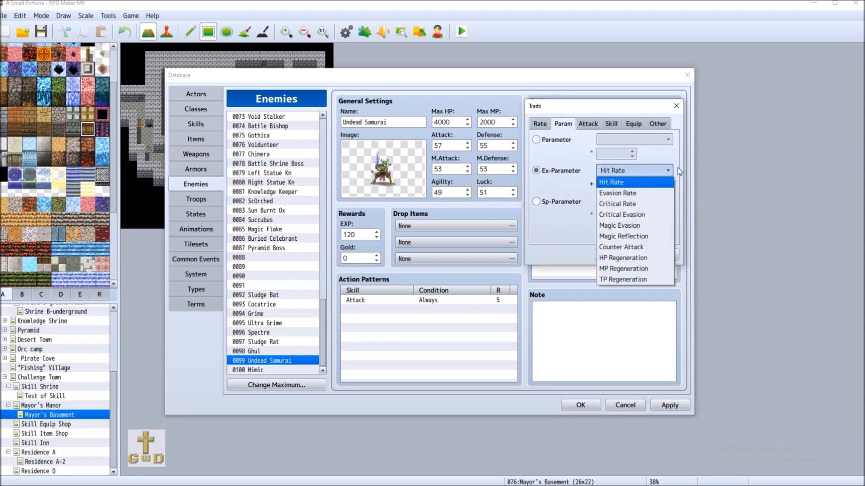
click(631, 246)
key(Tab)
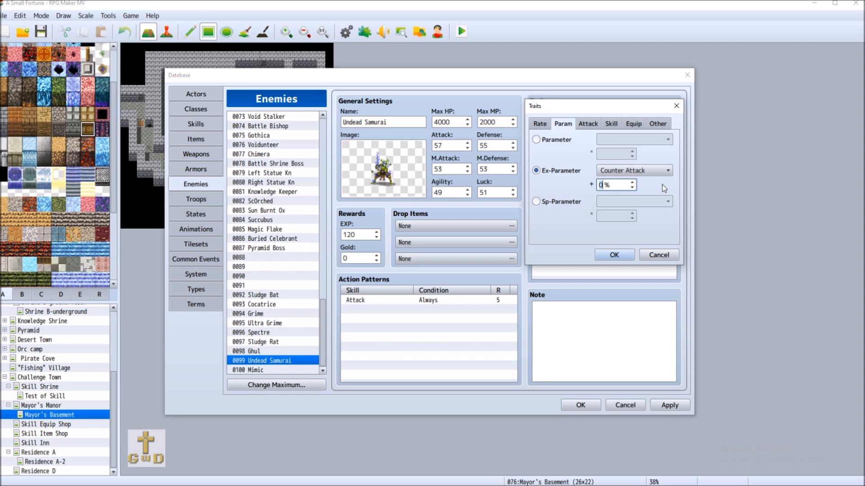
text(20)
click(614, 255)
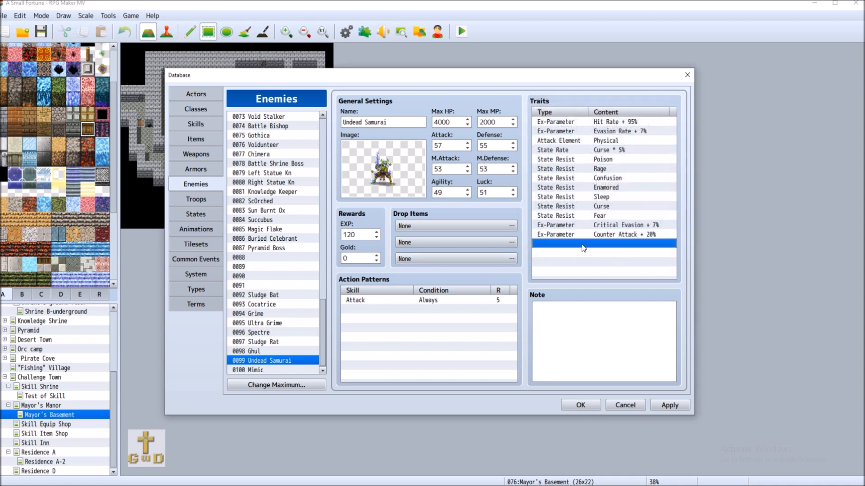
Add an Ex-Parameter trait of HP Regeneration +3% to the Undead Samurai's traits.
double_click(583, 247)
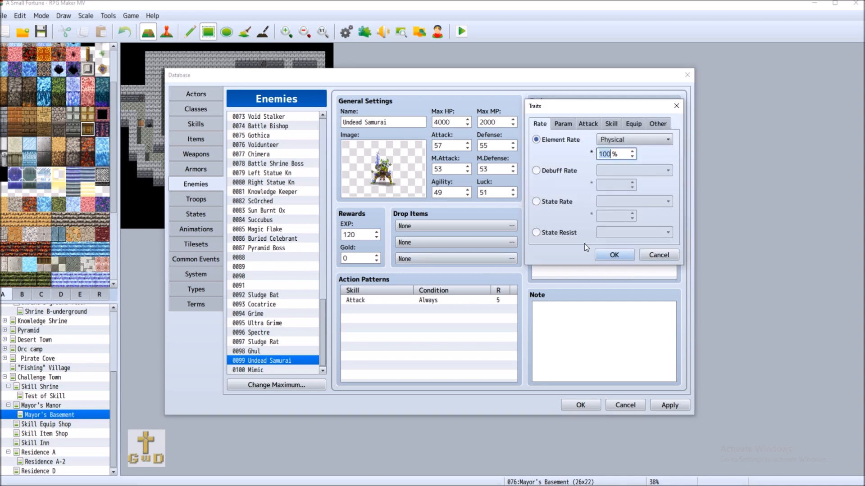
click(563, 123)
click(562, 171)
click(648, 170)
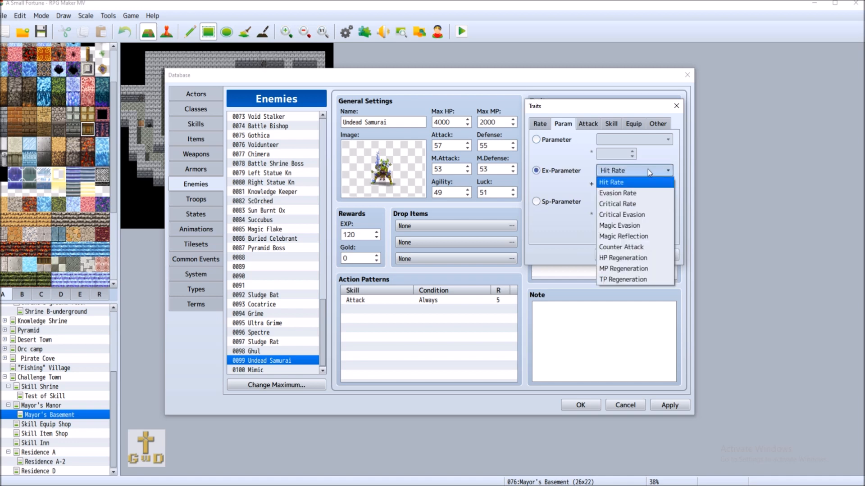
click(622, 257)
click(602, 185)
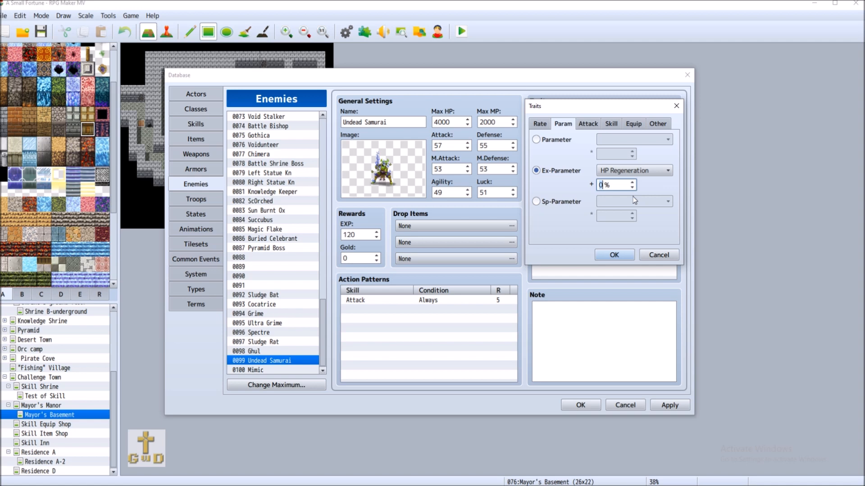
text(3)
click(628, 253)
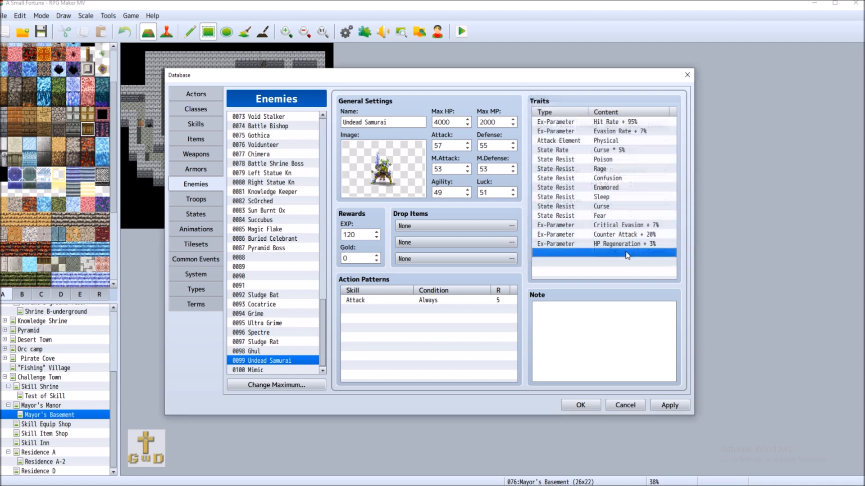
Add an Add Skill Type trait of Enemy to the Undead Samurai's traits.
double_click(586, 256)
click(611, 124)
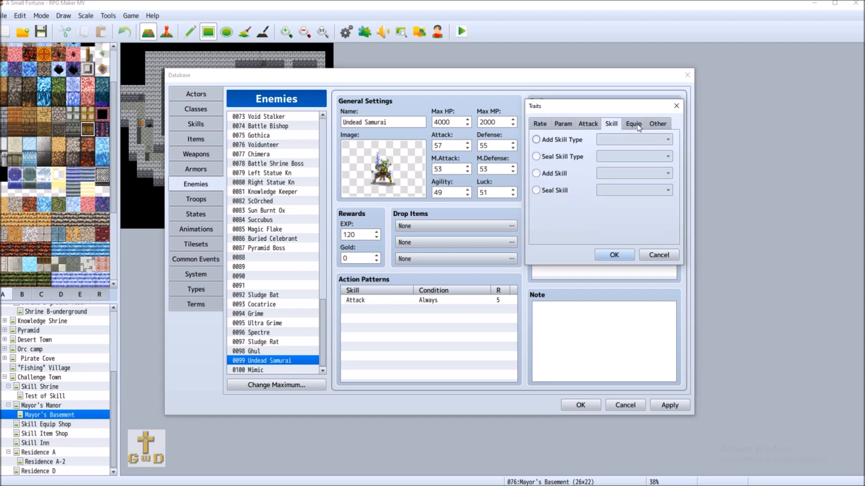
click(571, 139)
click(630, 142)
click(624, 174)
click(606, 255)
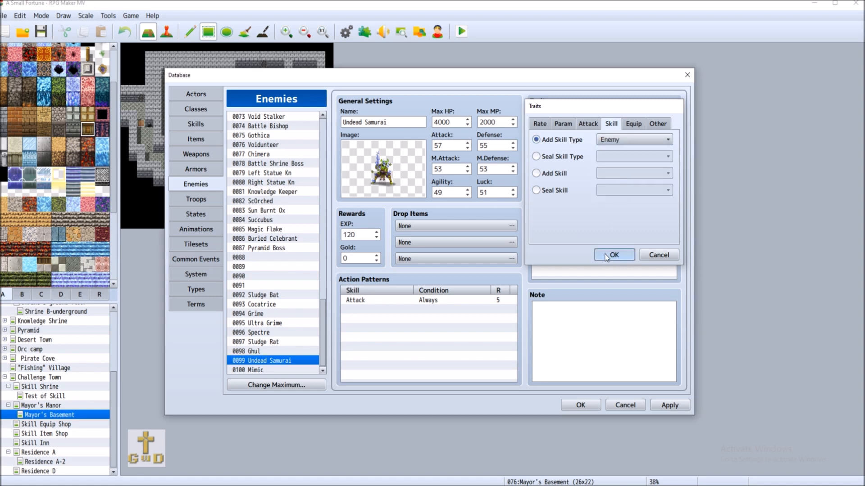
Add an Action Times + trait of 10% to the Undead Samurai and apply the database changes.
double_click(593, 256)
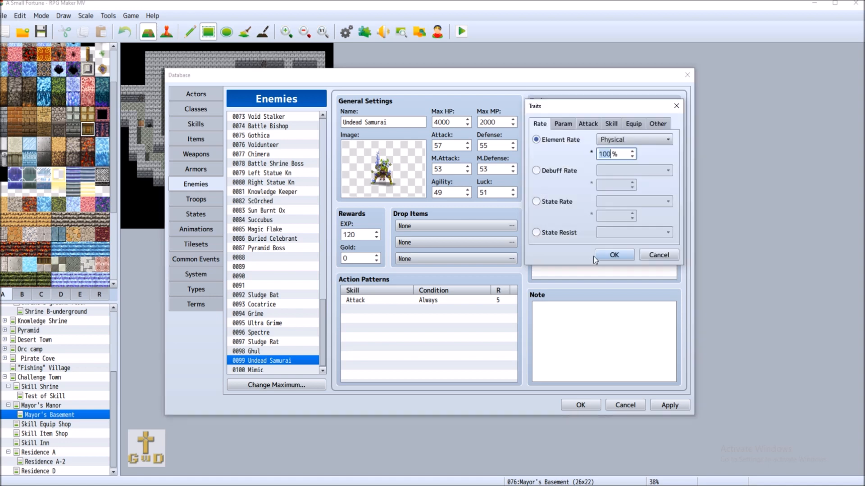
click(638, 125)
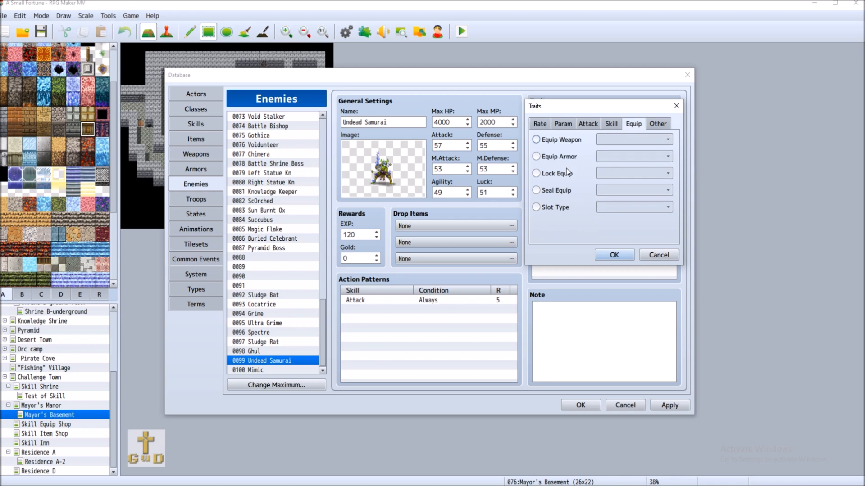
click(658, 125)
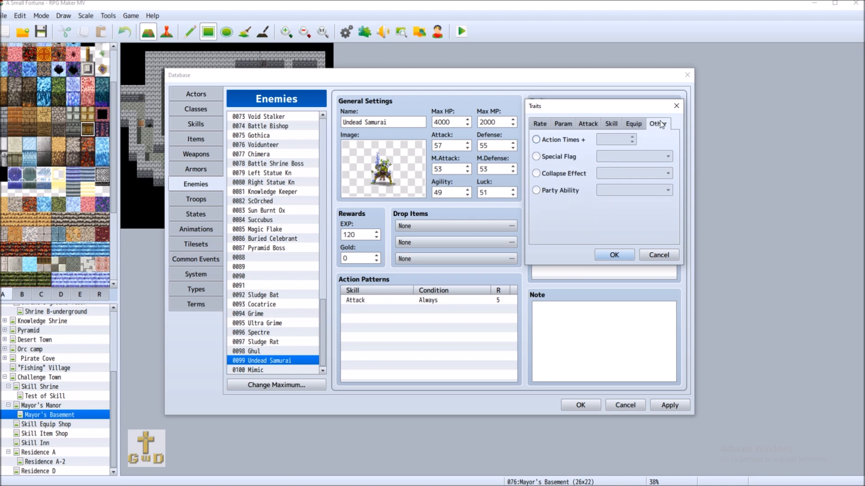
click(537, 139)
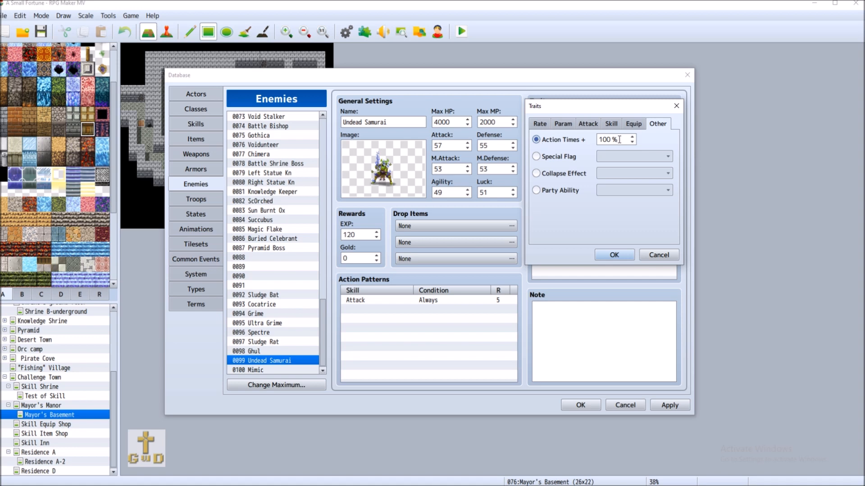
mouse_move(619, 140)
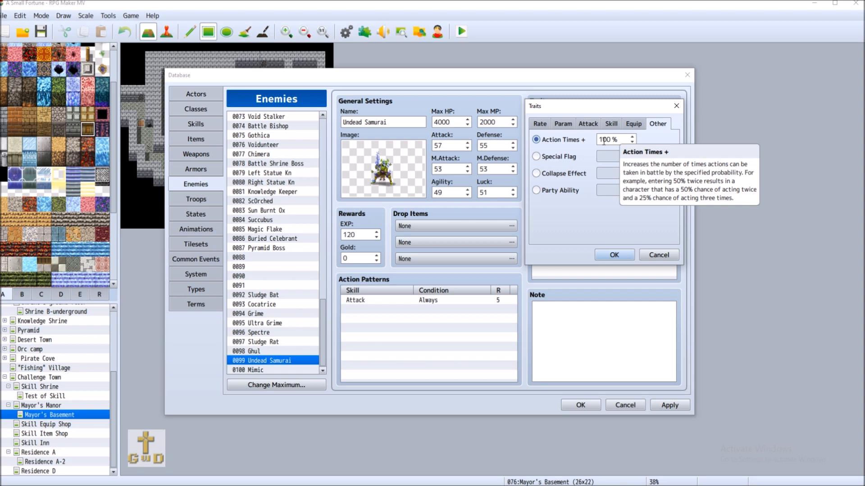
double_click(606, 140)
text(10)
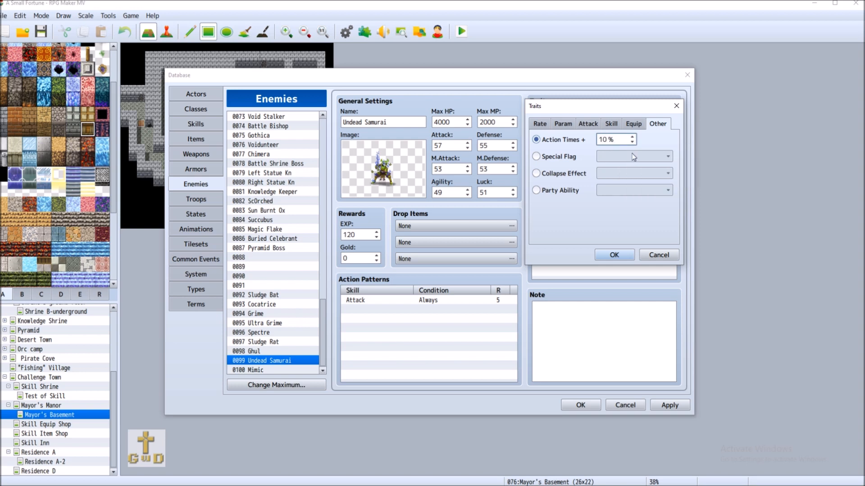
click(613, 255)
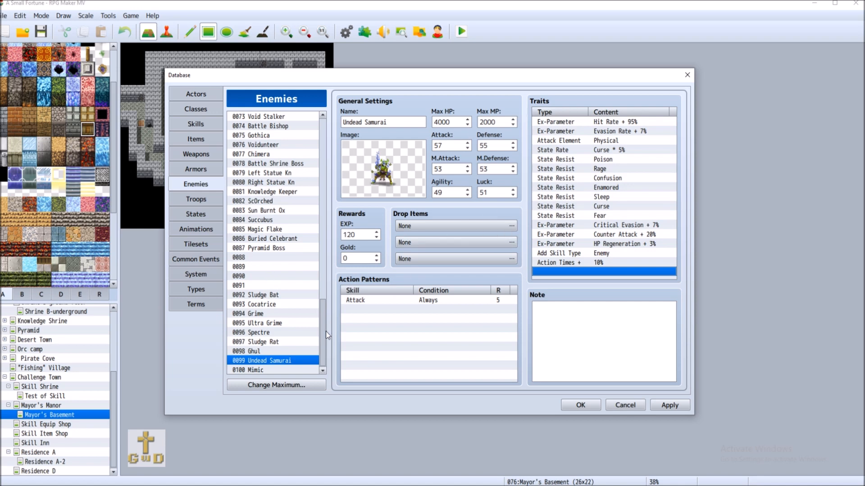
click(581, 404)
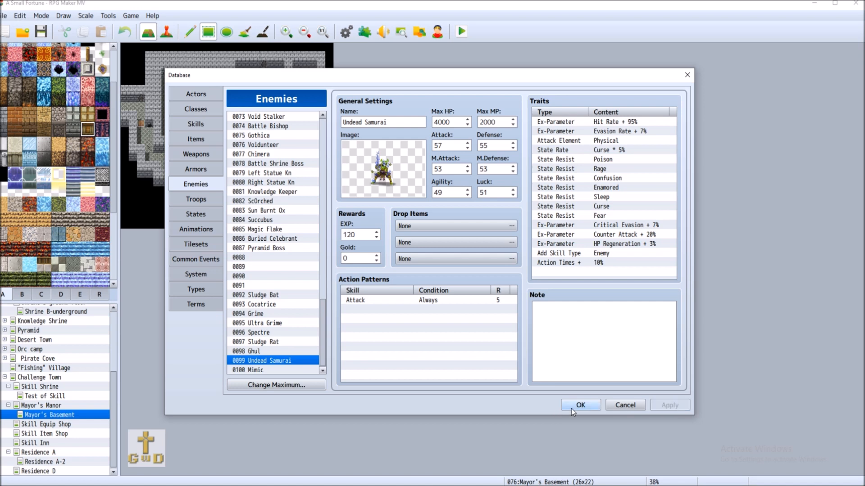
Rename enemy 0099 to Failed Samurai and save the project with the accepted database changes.
double_click(363, 123)
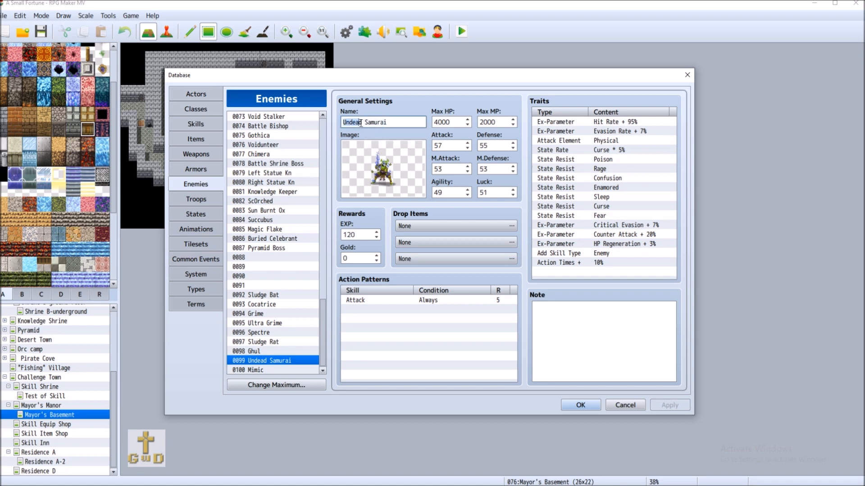
text(Failed)
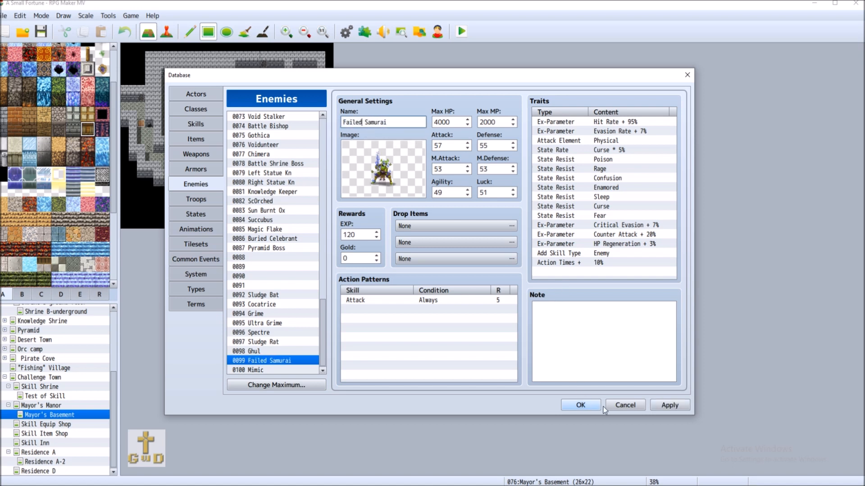
click(581, 405)
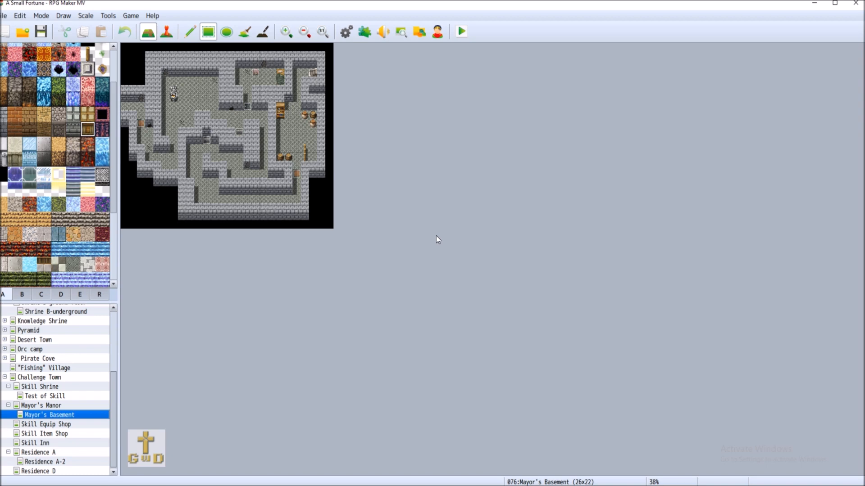
key(ctrl+s)
mouse_move(361, 484)
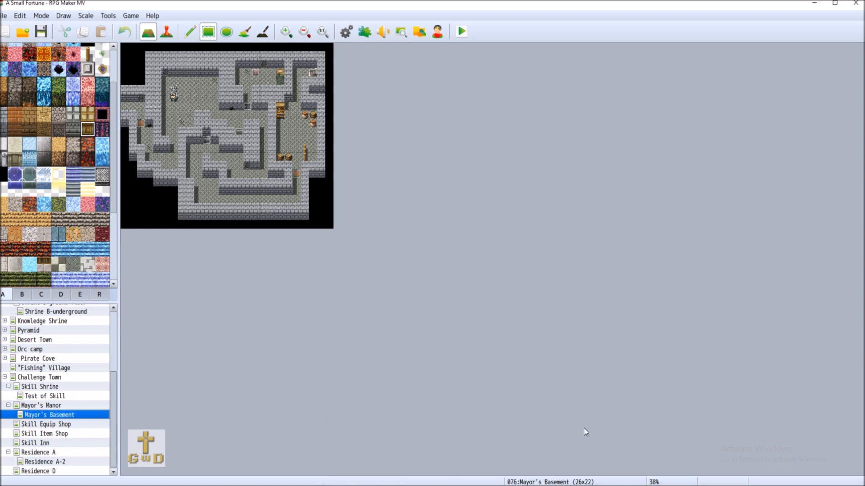